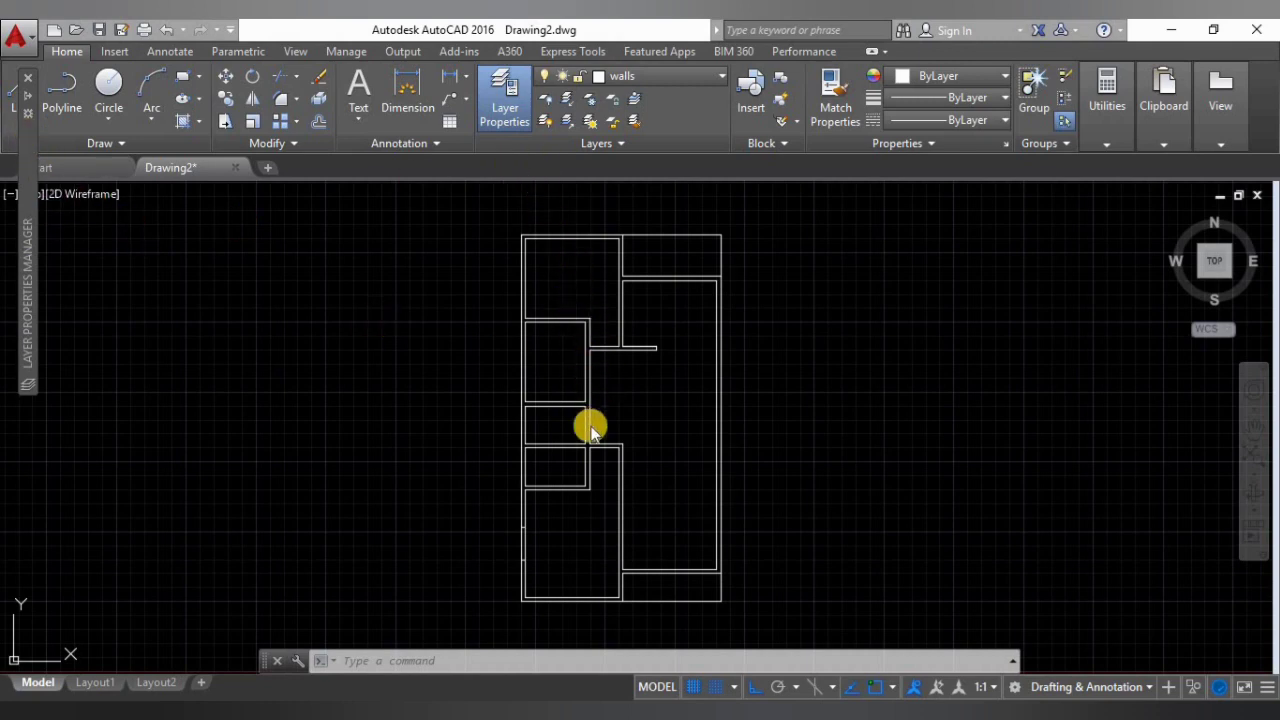
Draw a short line across the west wall's thickness from the midpoint of the northwest room's inner wall line.
scroll(585, 302, up, 4)
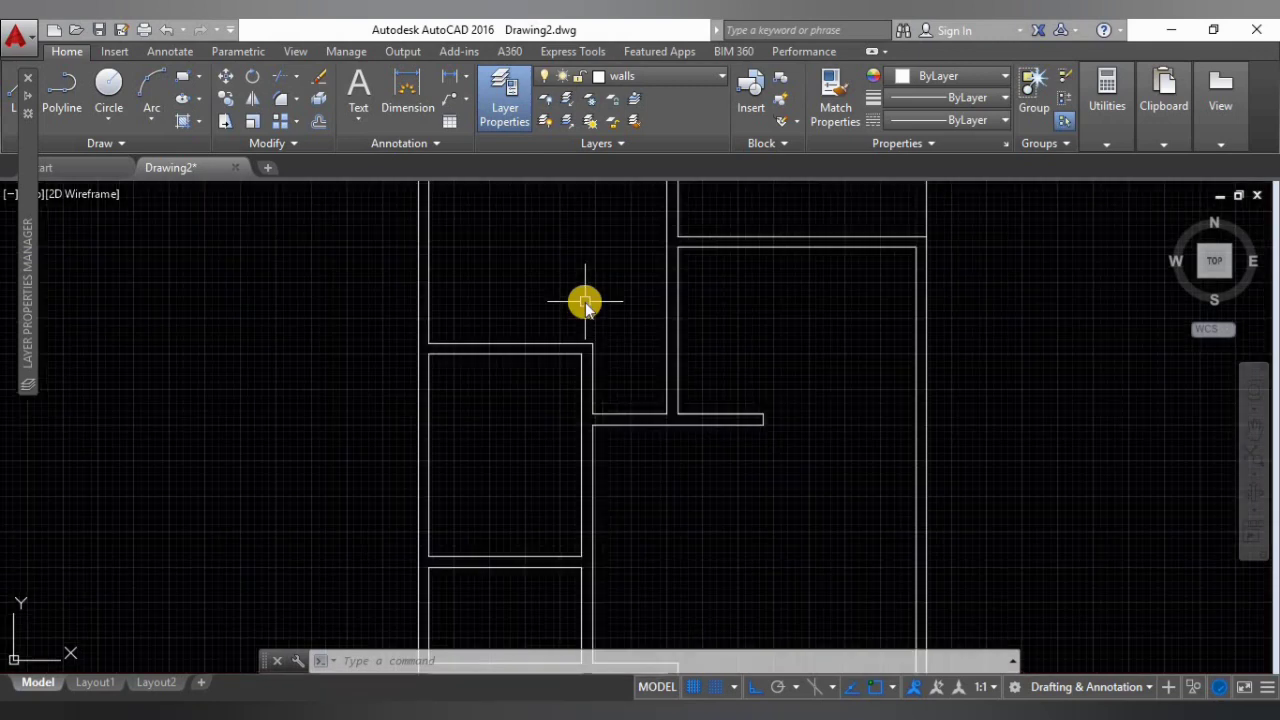
scroll(620, 378, down, 4)
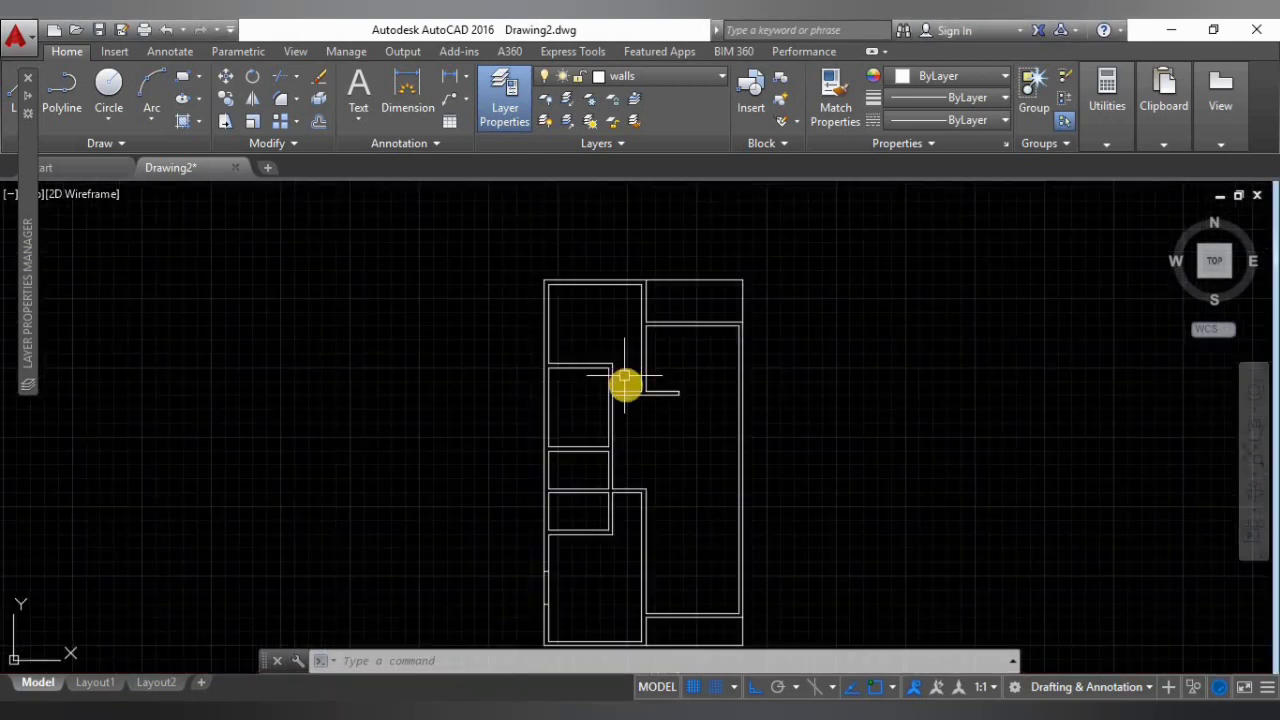
scroll(540, 349, up, 4)
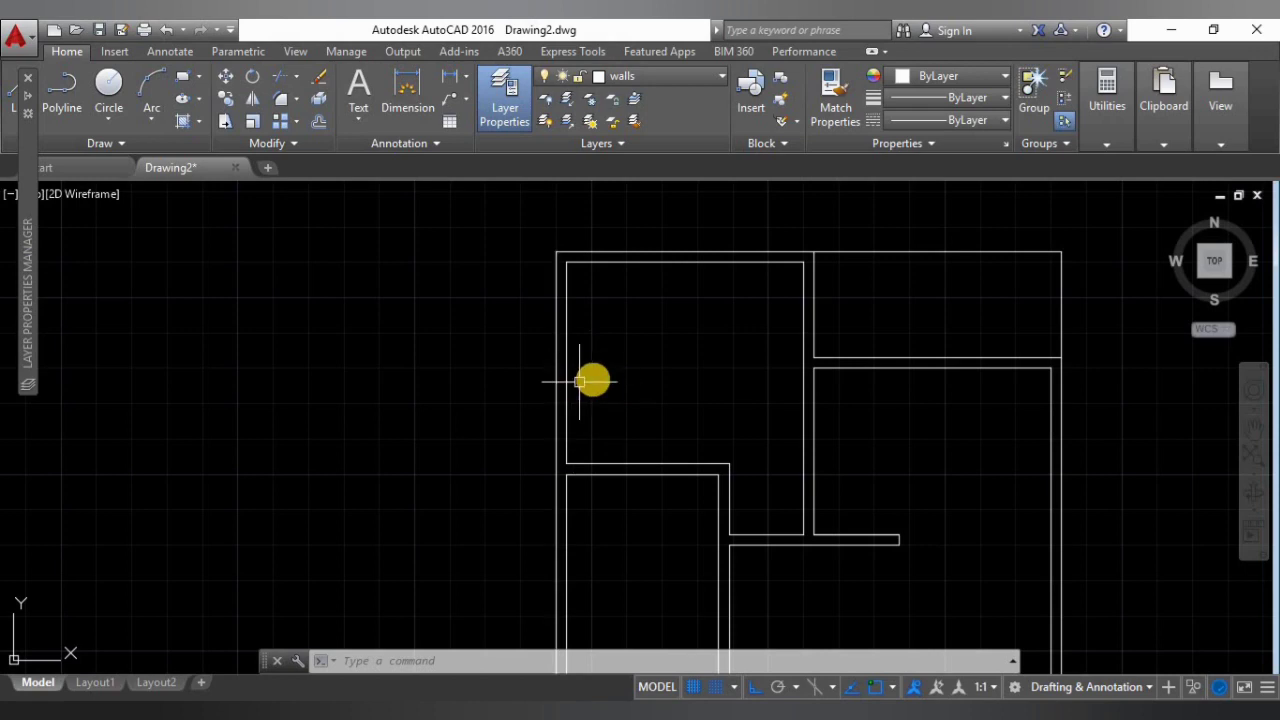
key(Return)
scroll(575, 377, up, 2)
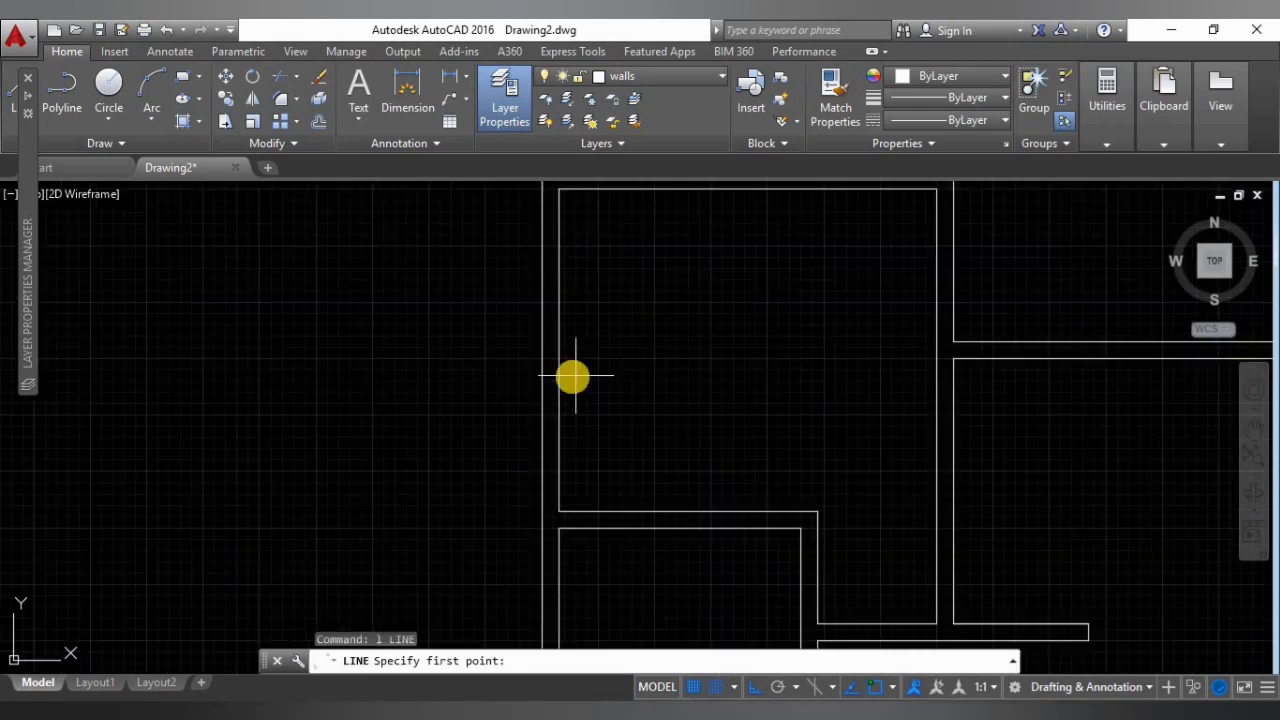
middle_drag(575, 376, 594, 430)
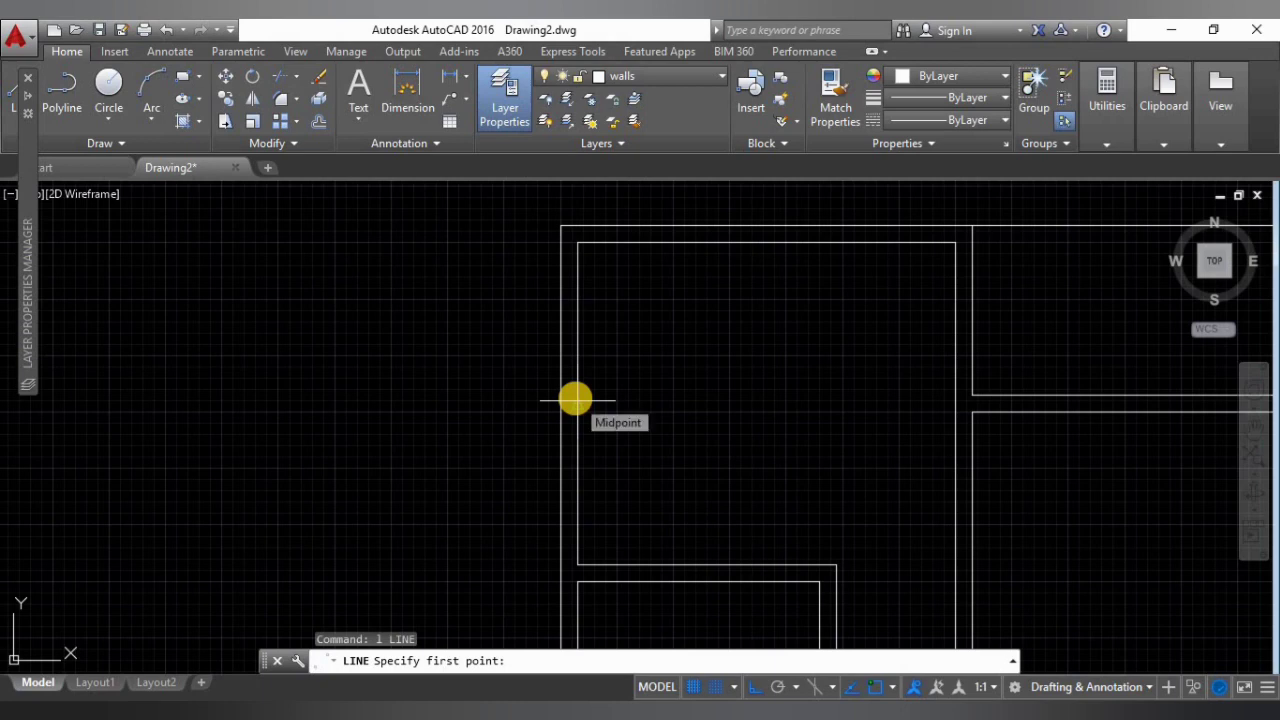
click(576, 399)
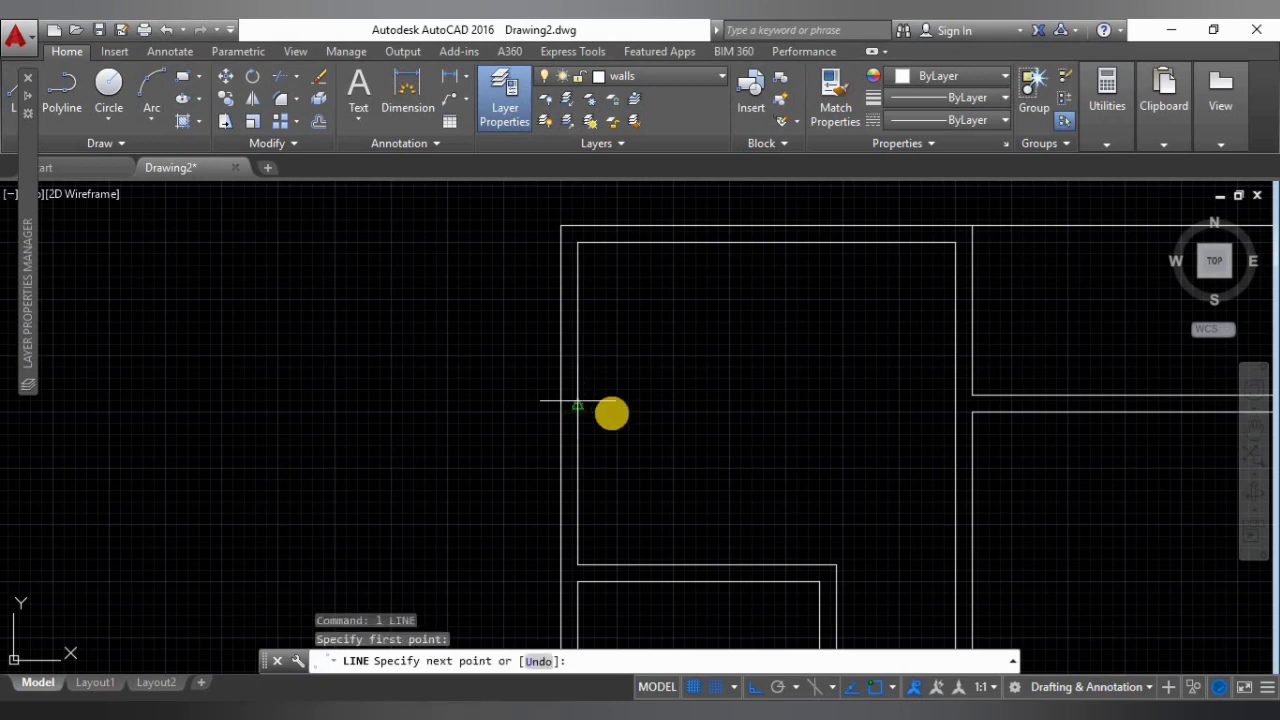
click(556, 403)
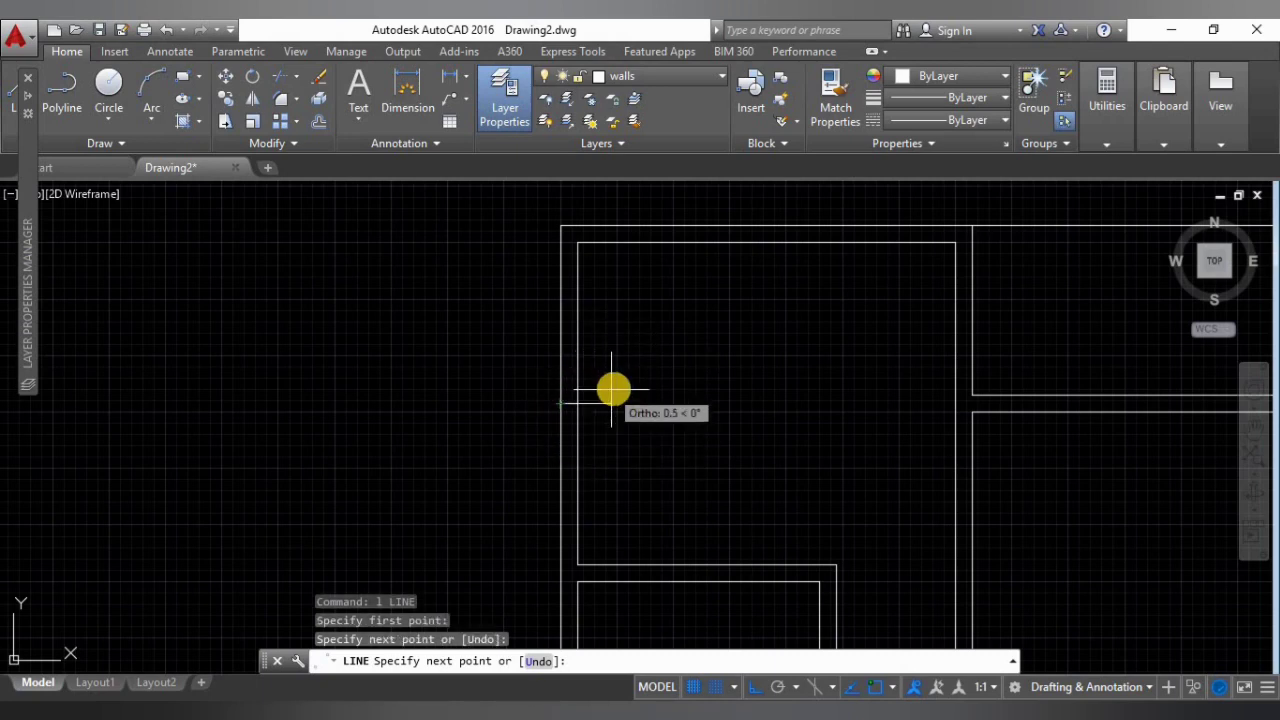
key(Return)
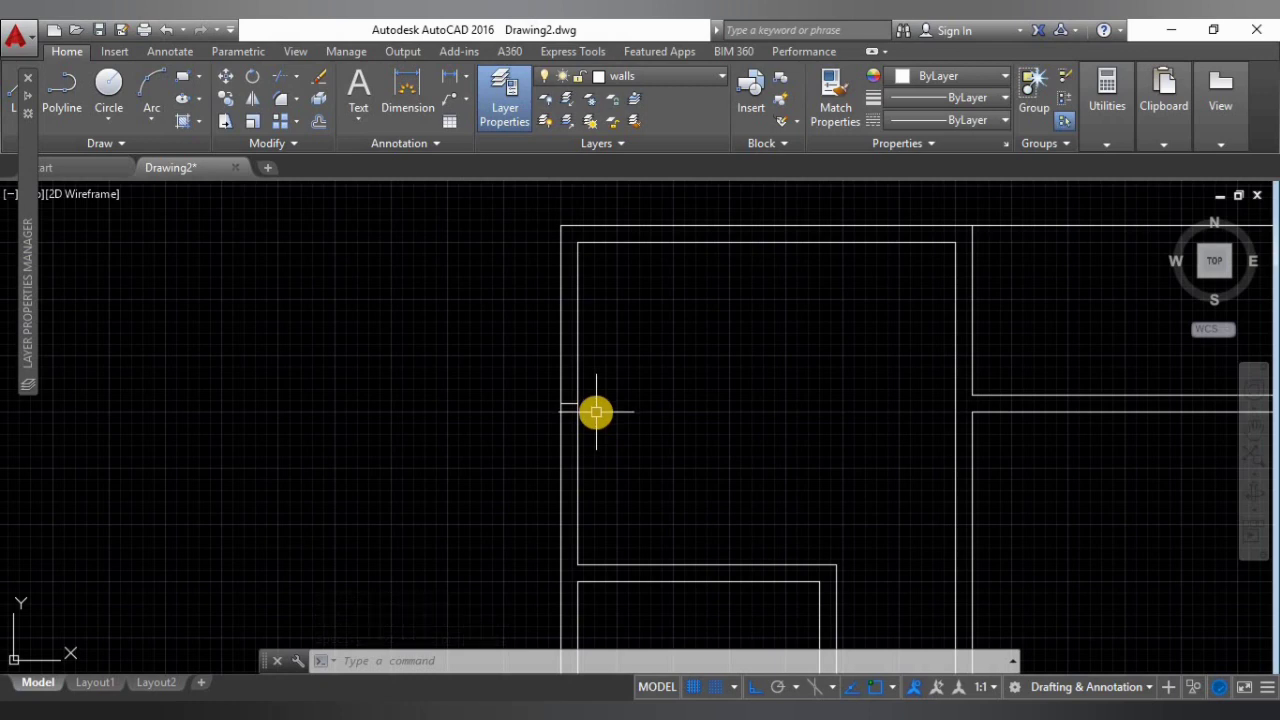
Offset the short line across the northwest room's west wall by 0.6 to both sides.
text(o)
key(Return)
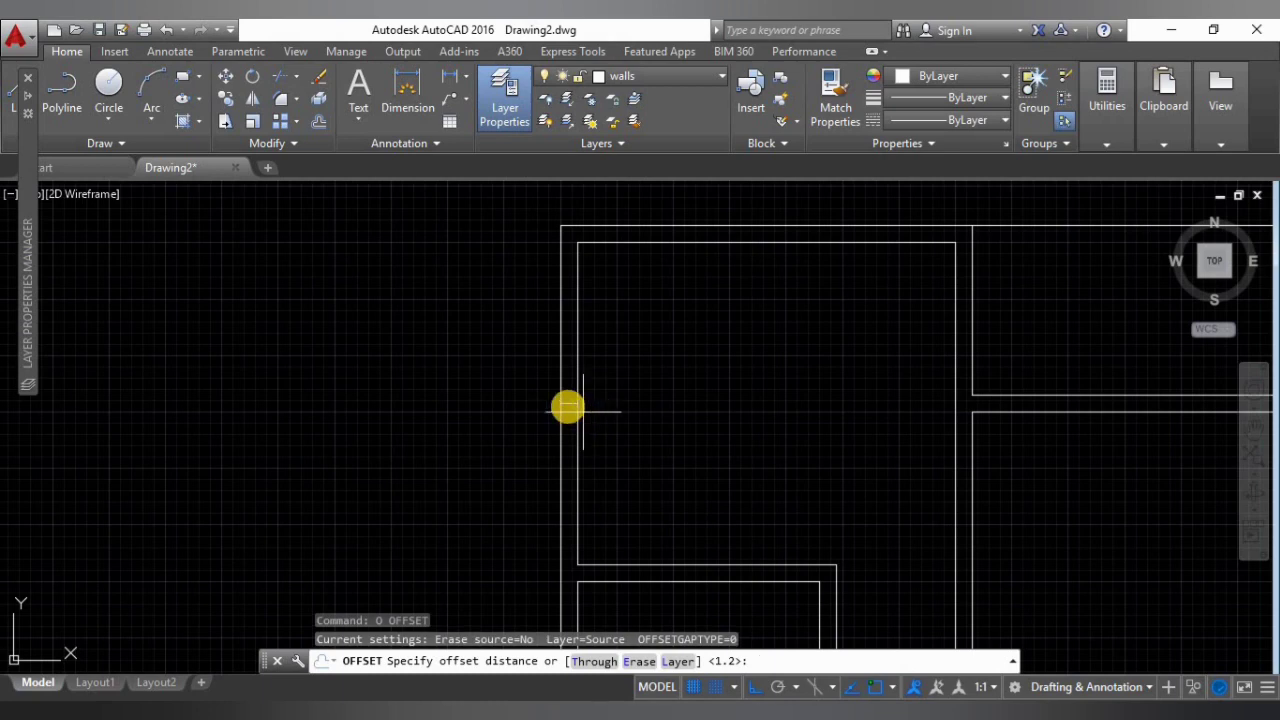
click(567, 405)
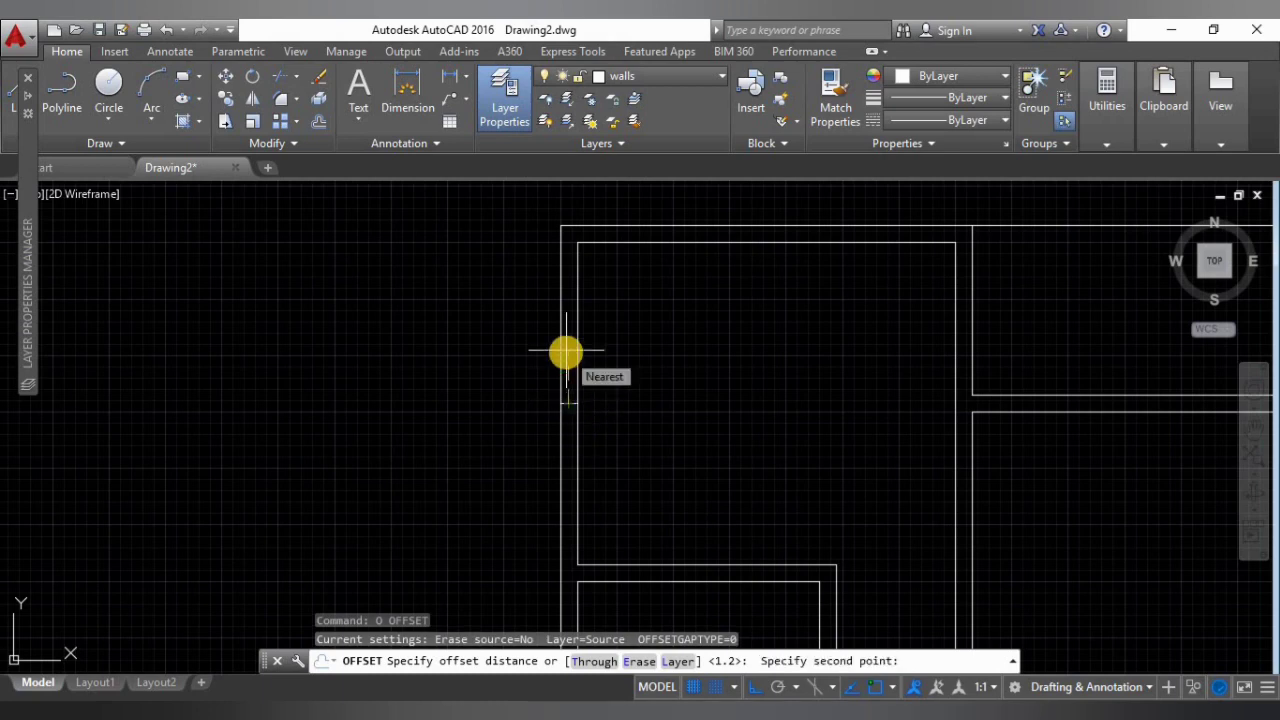
text(.6)
key(Return)
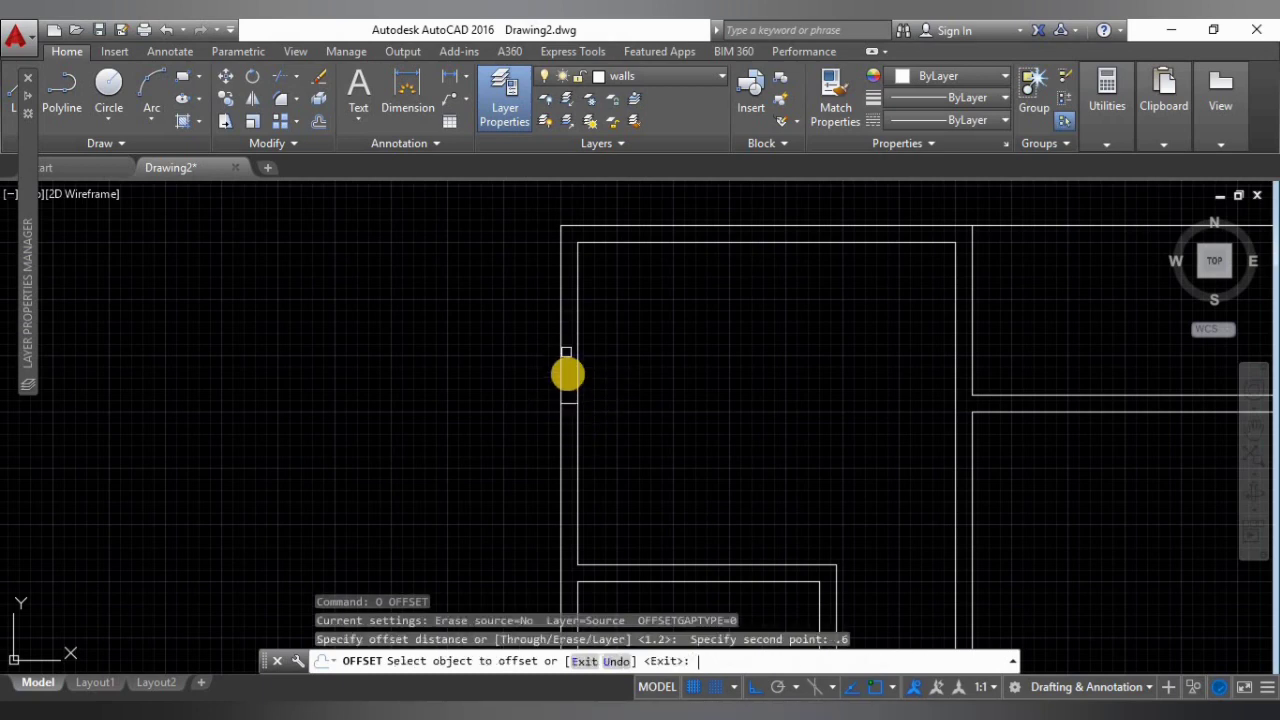
click(568, 404)
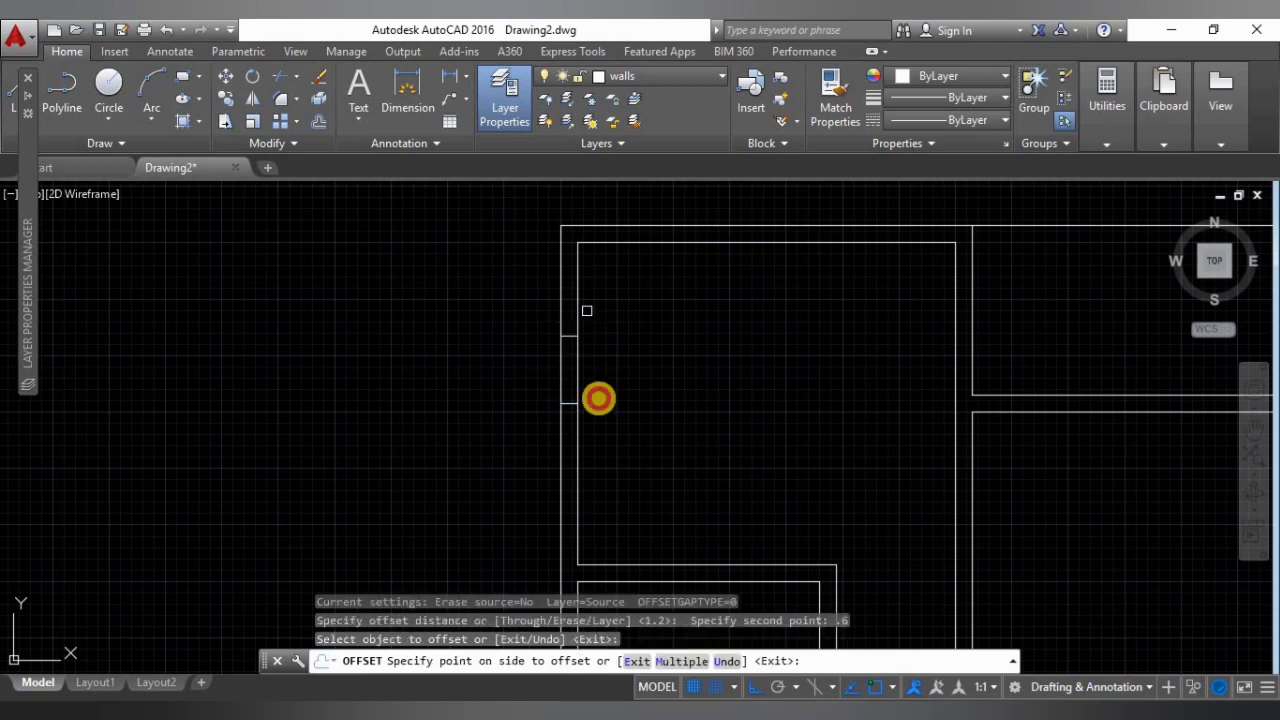
click(597, 397)
click(571, 402)
click(628, 465)
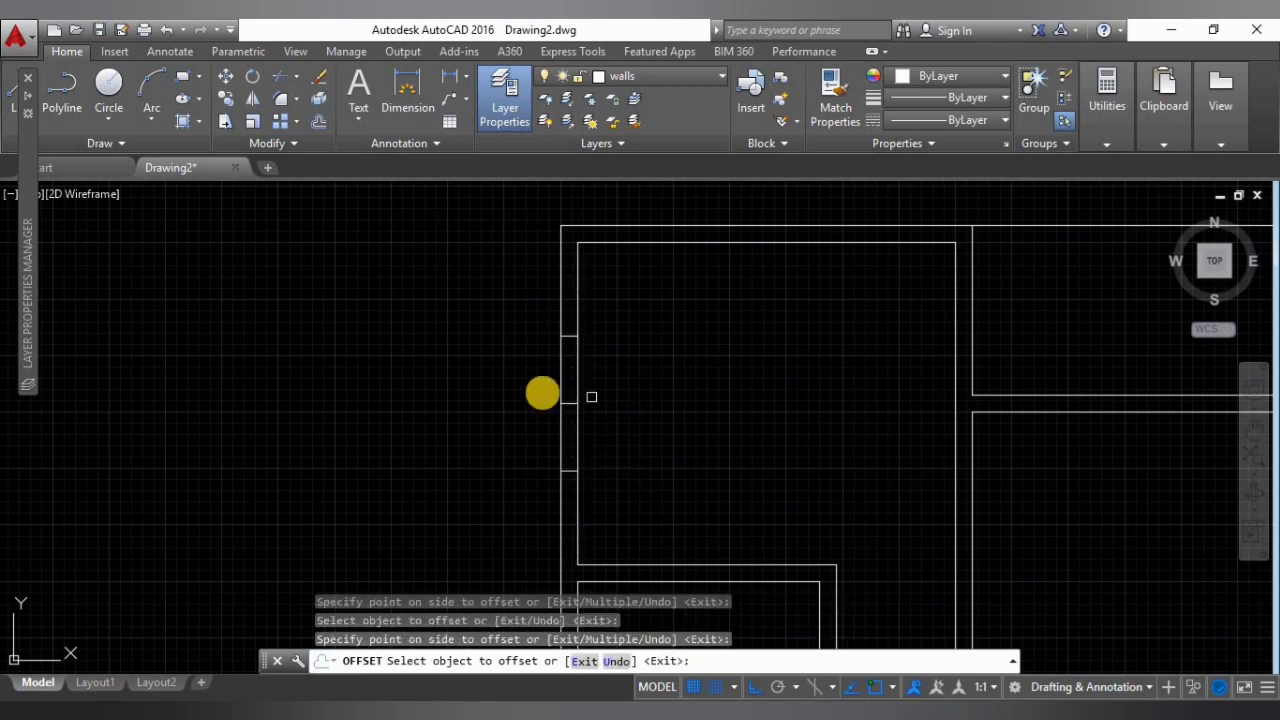
key(Escape)
Erase the original centre line between the two offset lines in the northwest room's west wall.
click(517, 385)
click(607, 418)
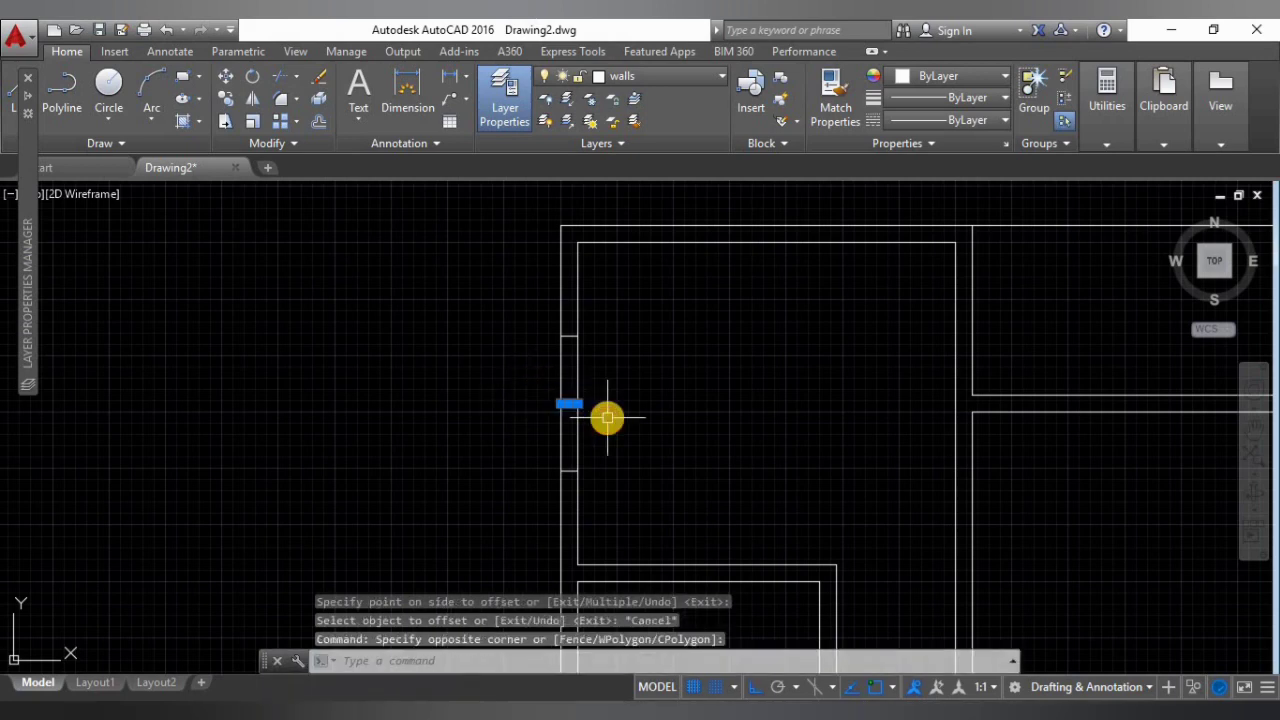
middle_drag(607, 418, 632, 405)
text(e)
key(Return)
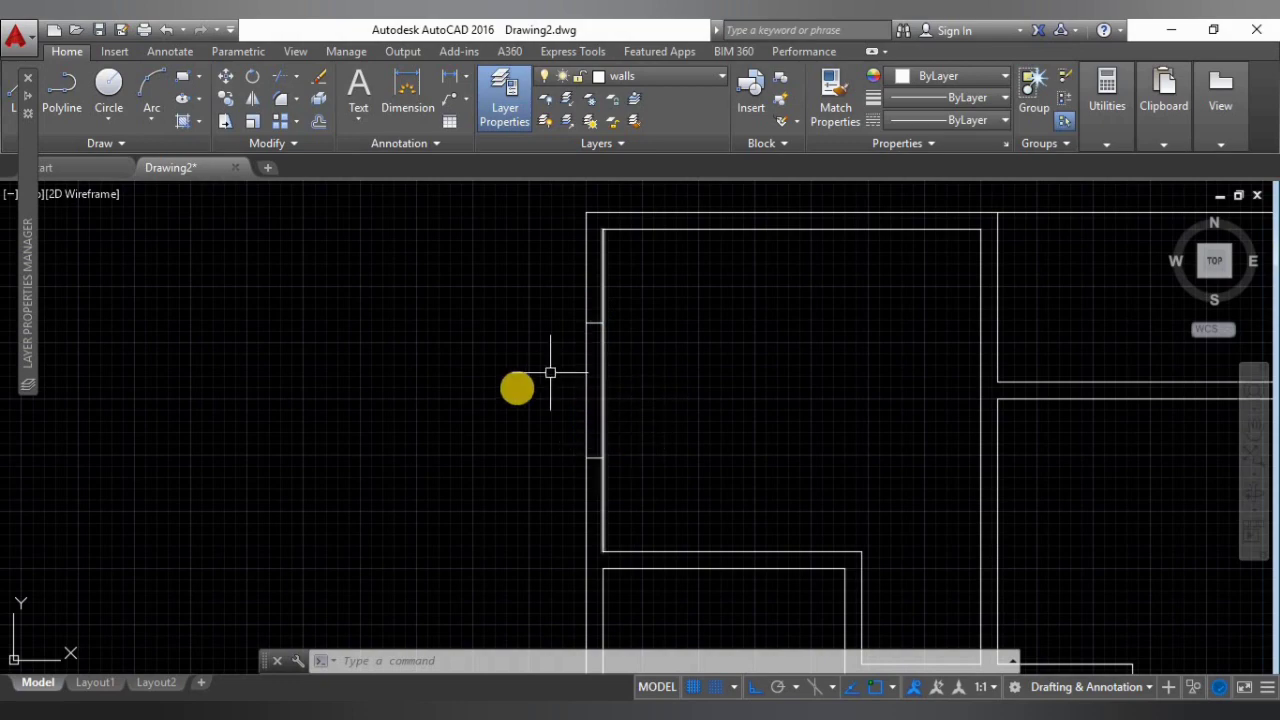
Copy the two window-opening lines from the midpoint between them to the west wall midpoint of the second room from the north.
scroll(730, 404, down, 6)
middle_drag(726, 404, 569, 281)
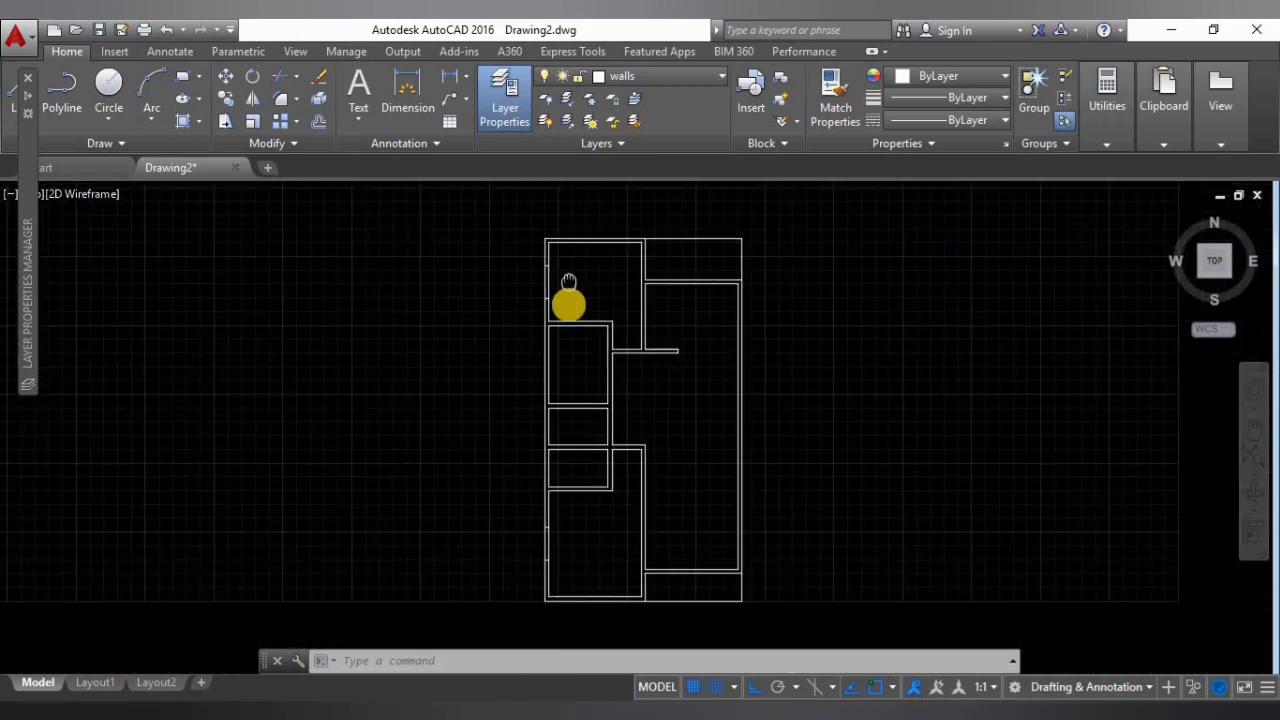
scroll(553, 265, up, 5)
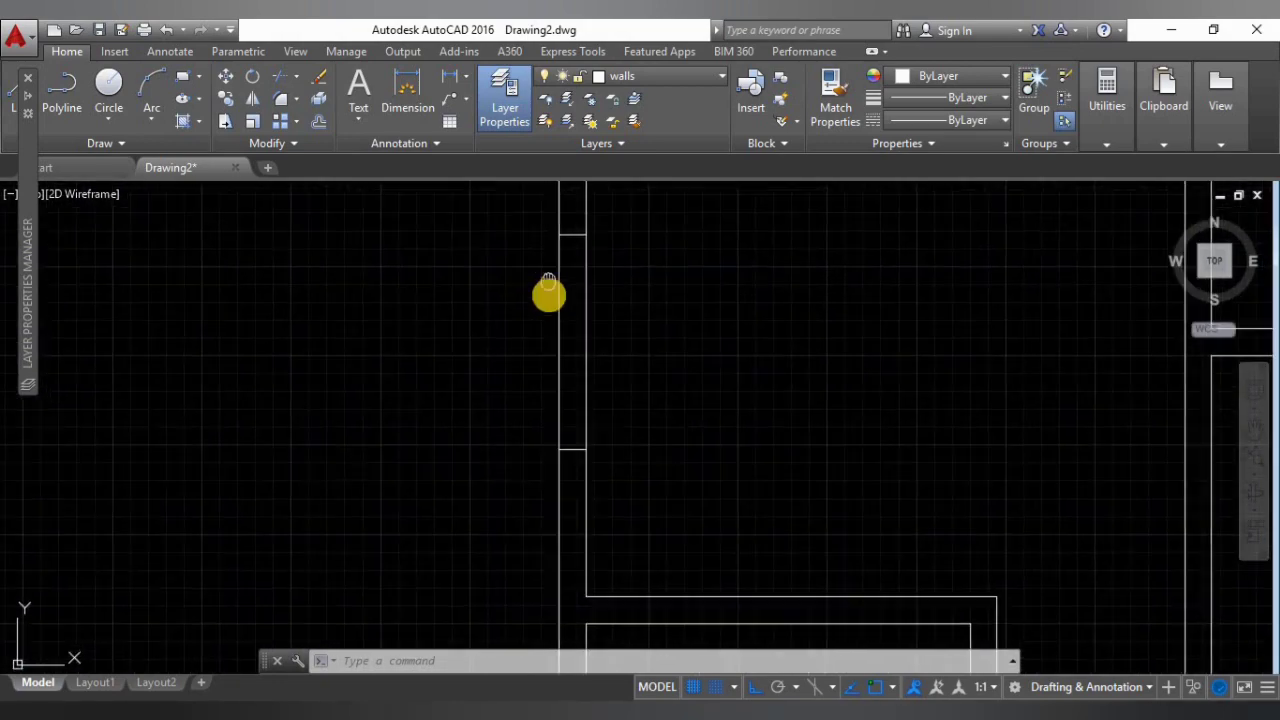
click(490, 231)
click(700, 513)
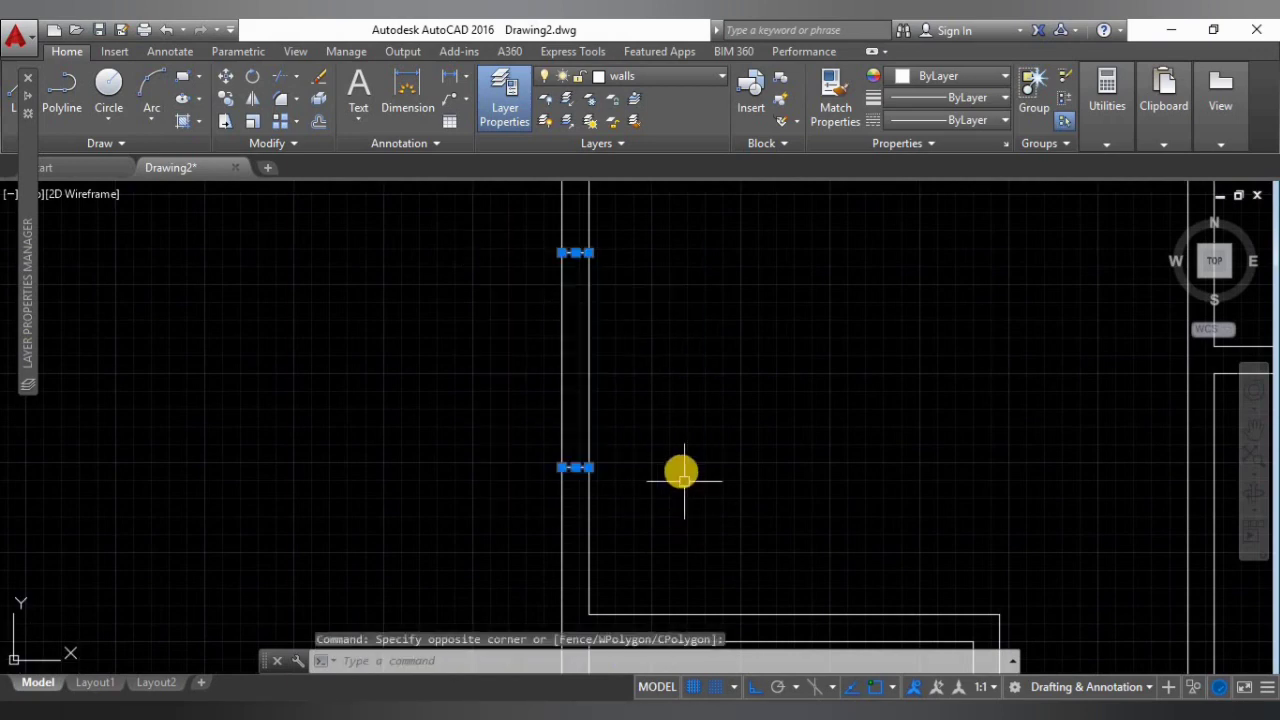
text(co)
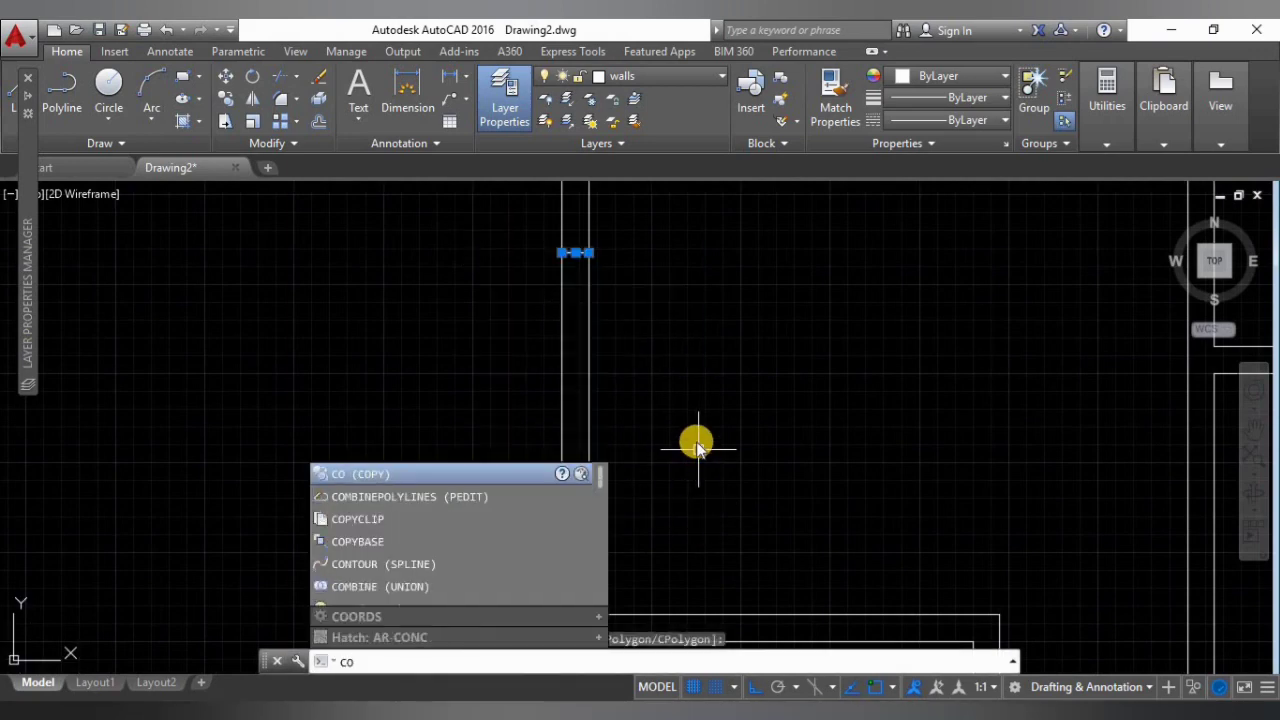
key(Return)
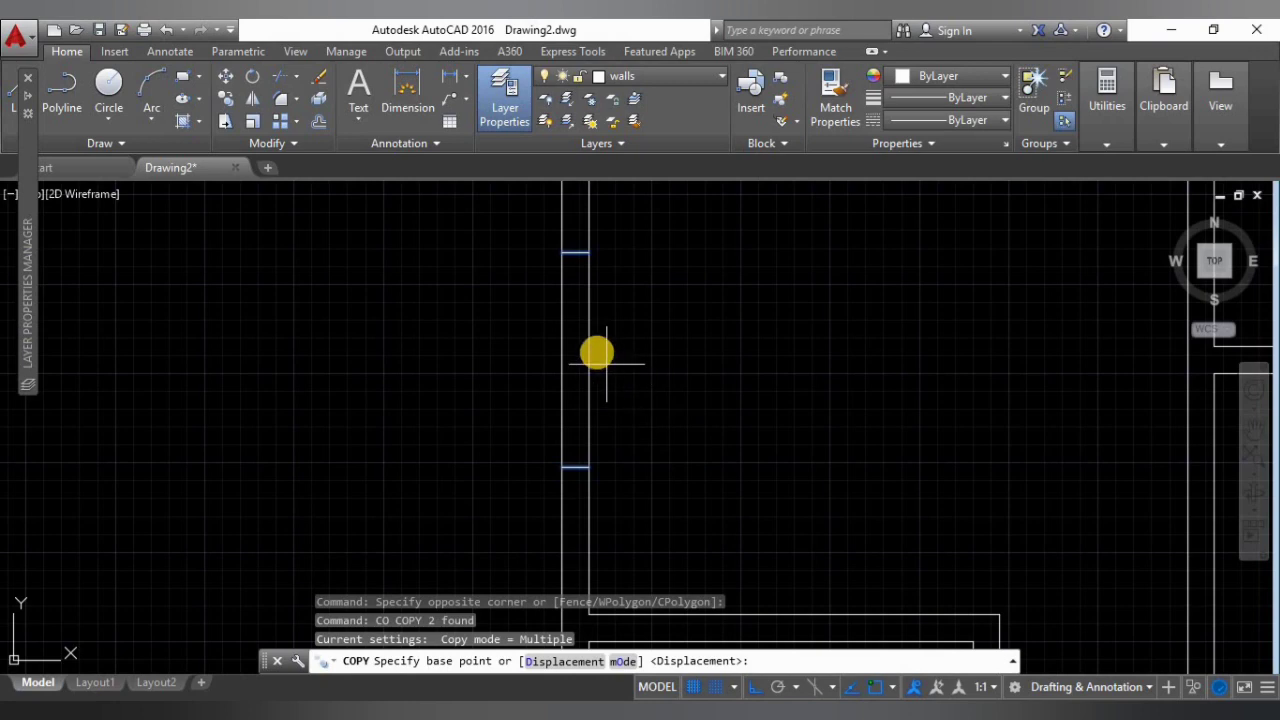
click(588, 358)
scroll(587, 357, down, 3)
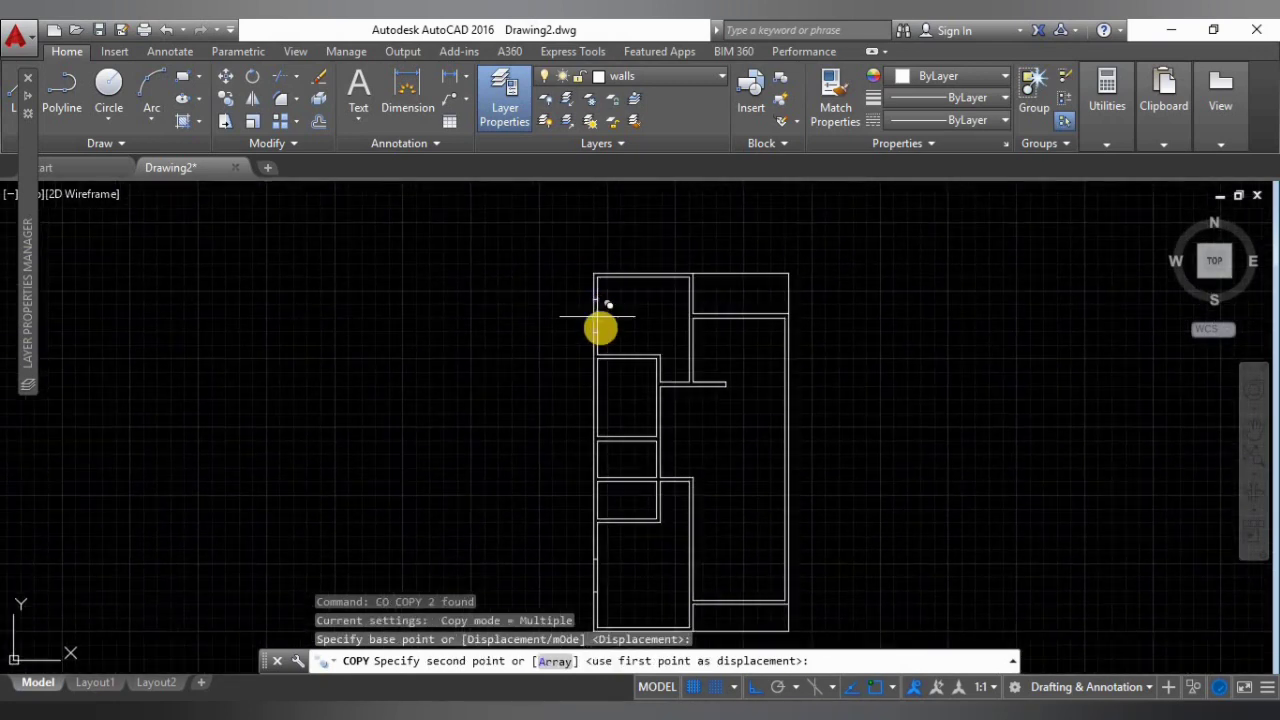
scroll(586, 400, up, 3)
mouse_move(750, 418)
middle_down()
mouse_move(683, 449)
mouse_move(667, 428)
middle_up()
scroll(700, 437, down, 4)
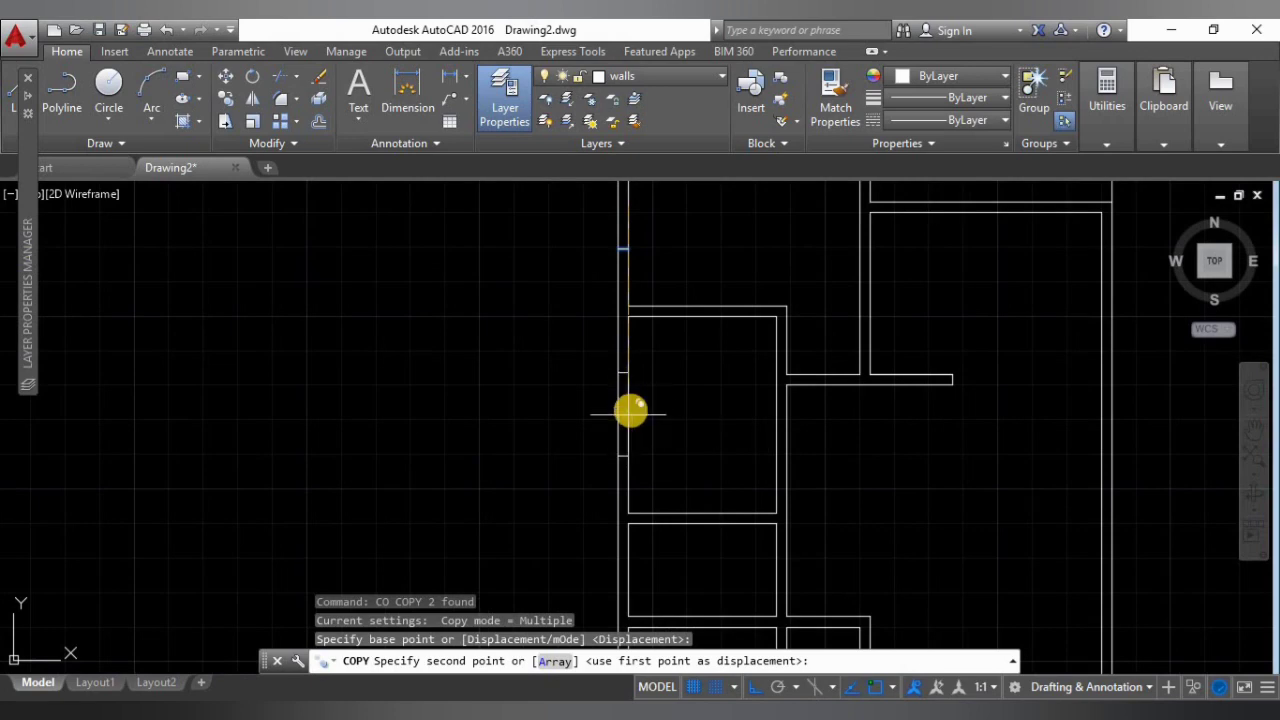
click(630, 410)
Place another copy of the two opening lines at the west wall midpoint of the southwest room and end the Copy command.
scroll(706, 409, down, 4)
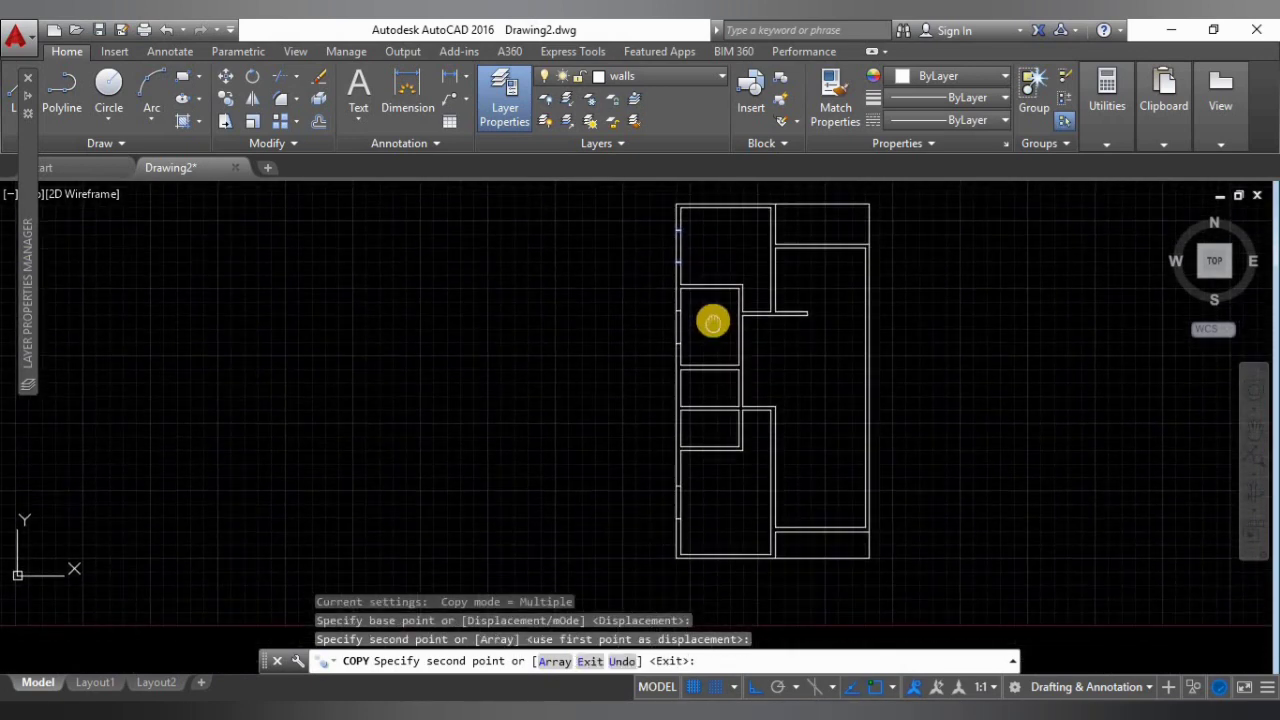
middle_drag(712, 316, 712, 308)
scroll(681, 491, up, 4)
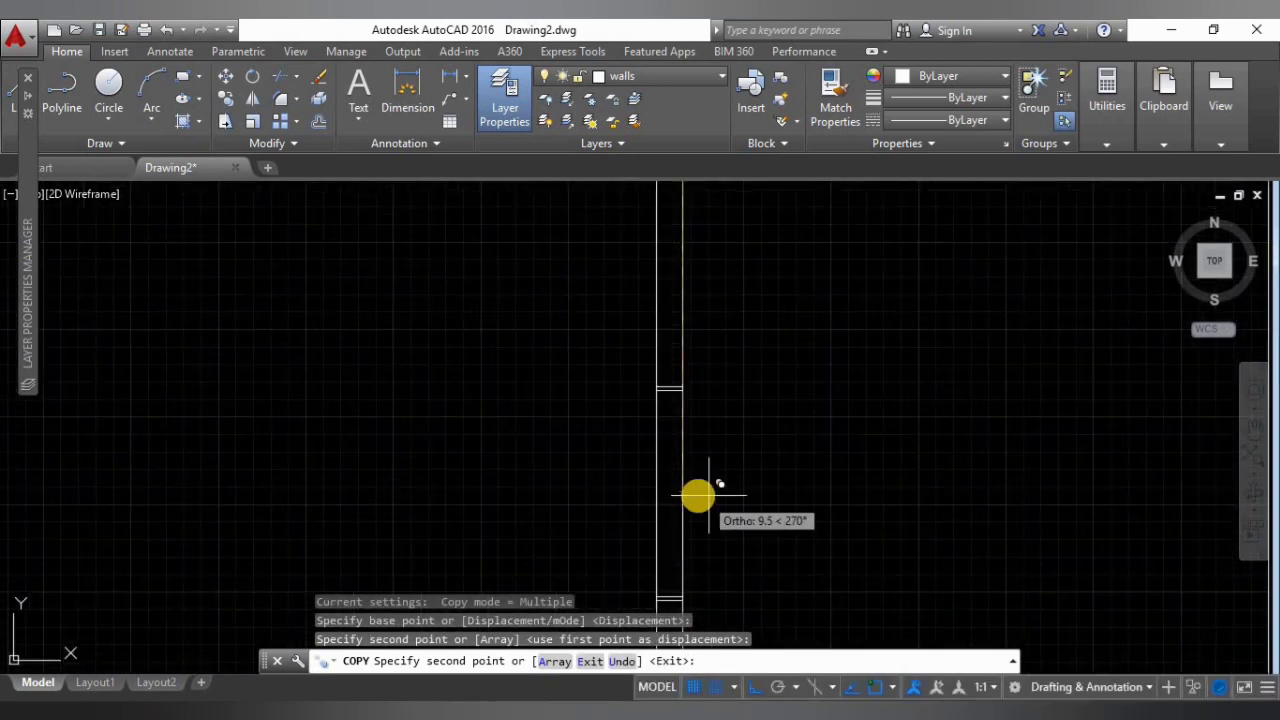
click(682, 490)
scroll(813, 440, down, 2)
key(Escape)
Draw a short line across the west wall at the inner wall midpoint of the northern of the two small rooms.
middle_drag(813, 440, 761, 467)
middle_drag(752, 305, 743, 483)
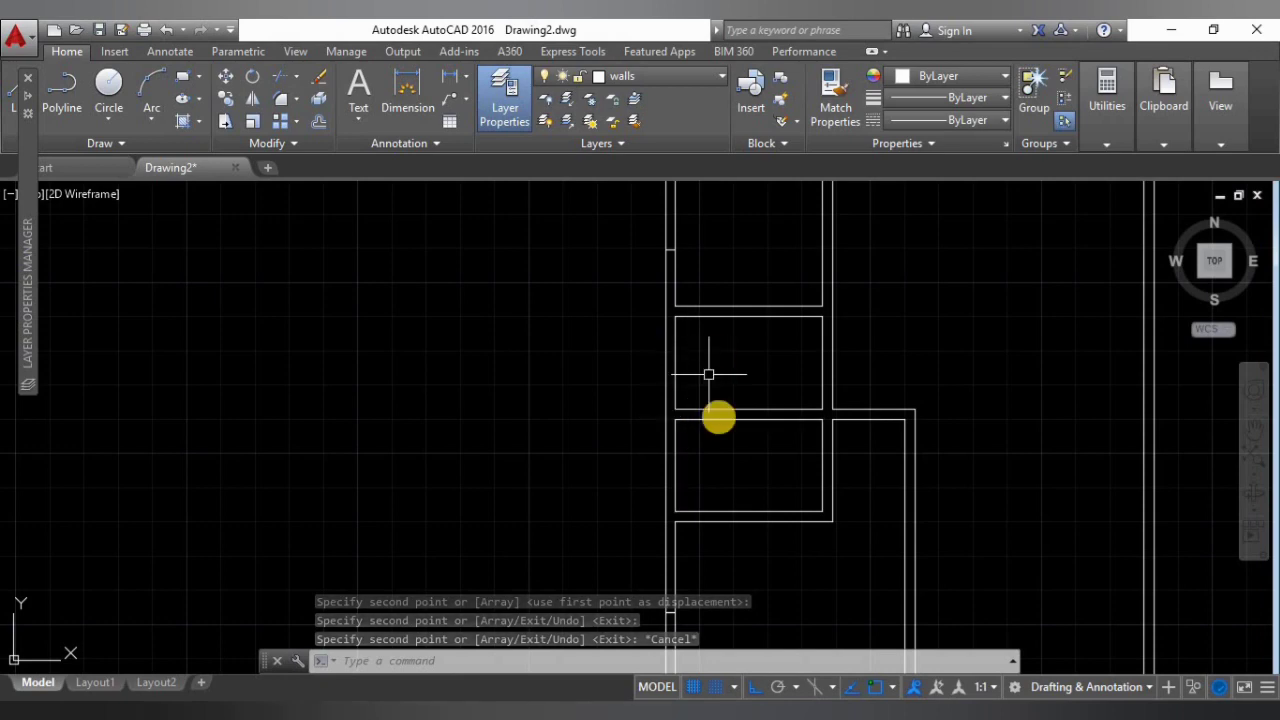
middle_drag(711, 373, 712, 481)
middle_drag(695, 303, 724, 242)
scroll(700, 402, up, 4)
middle_drag(731, 400, 709, 365)
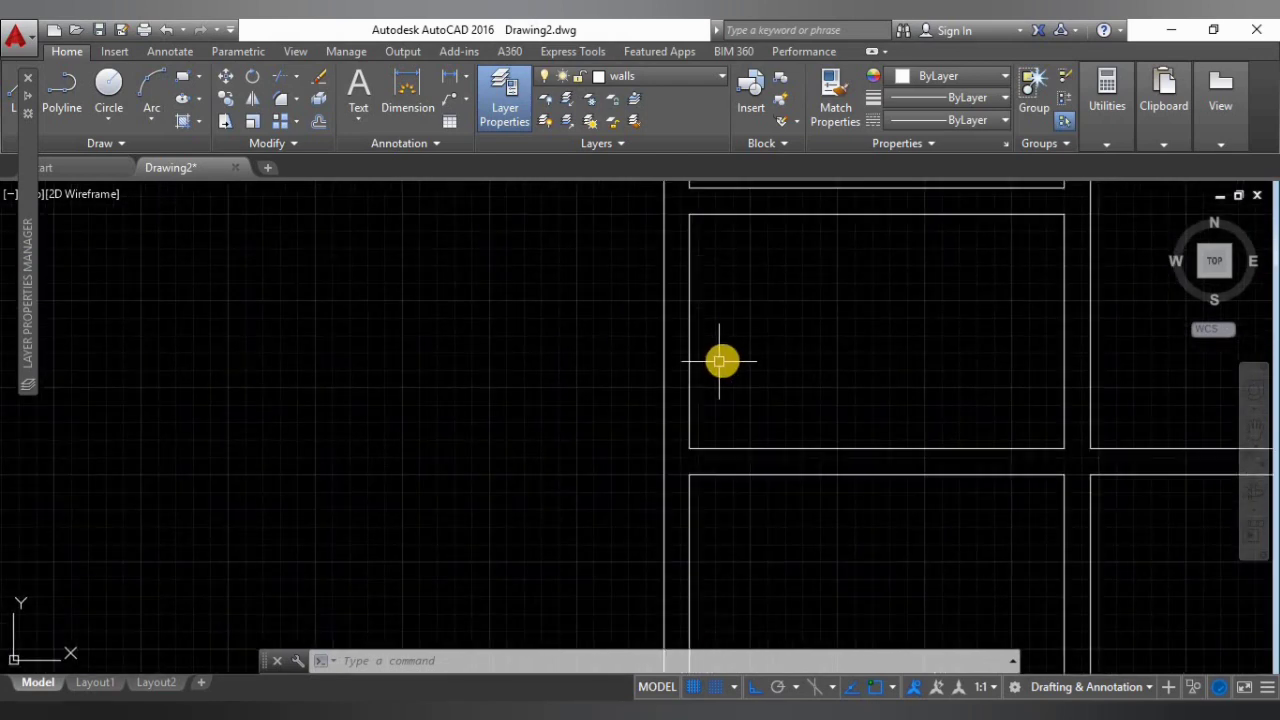
scroll(720, 361, down, 3)
text(l)
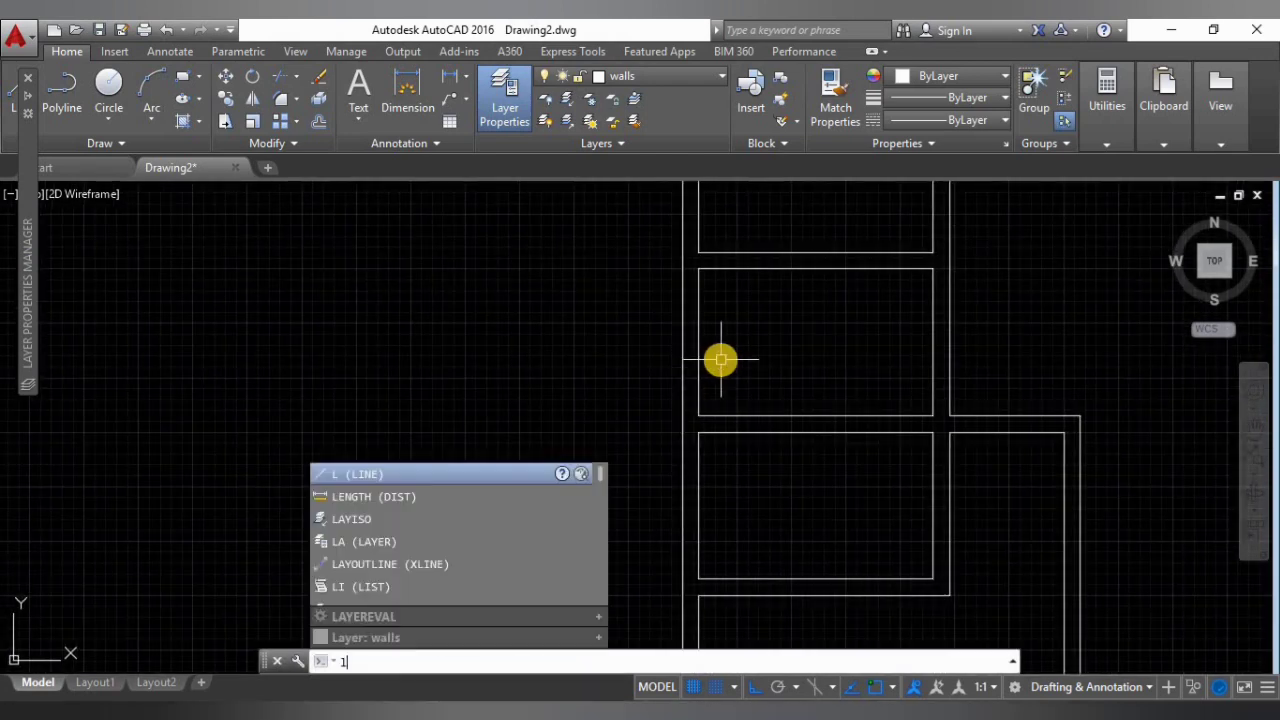
key(Return)
click(677, 350)
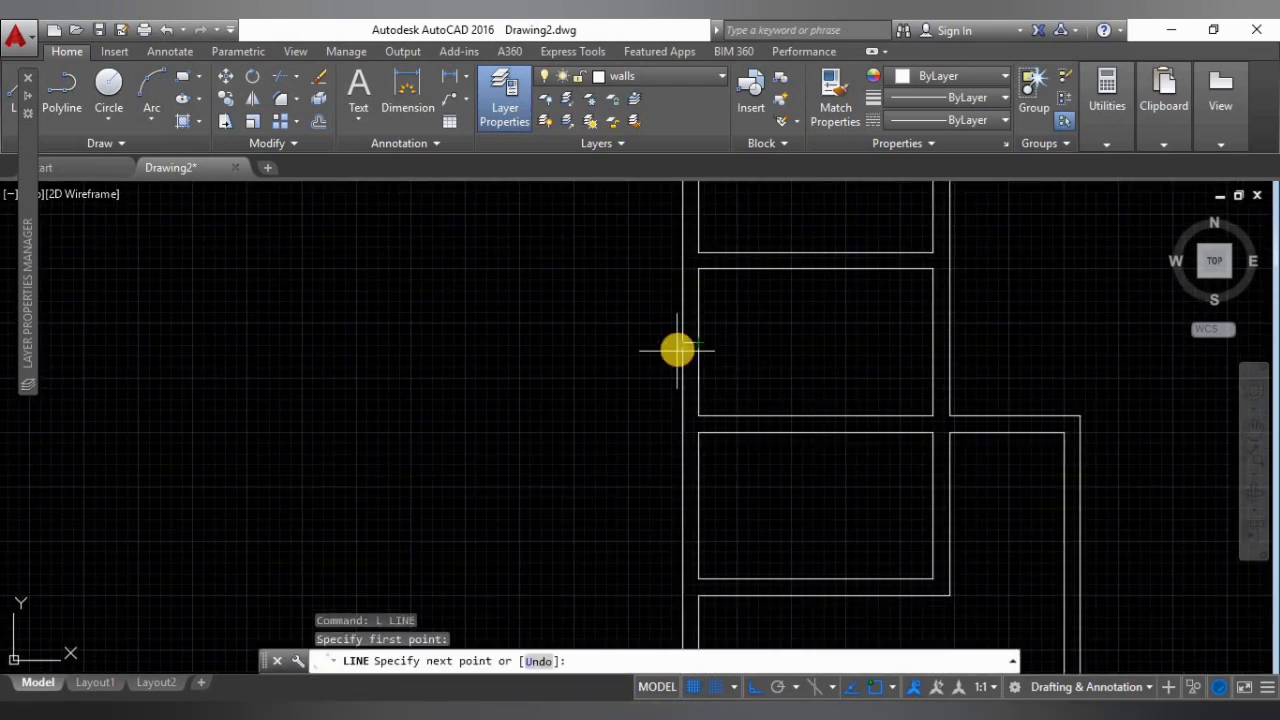
key(Escape)
Offset the short line across the small room's west wall by 0.3 to both sides.
click(661, 333)
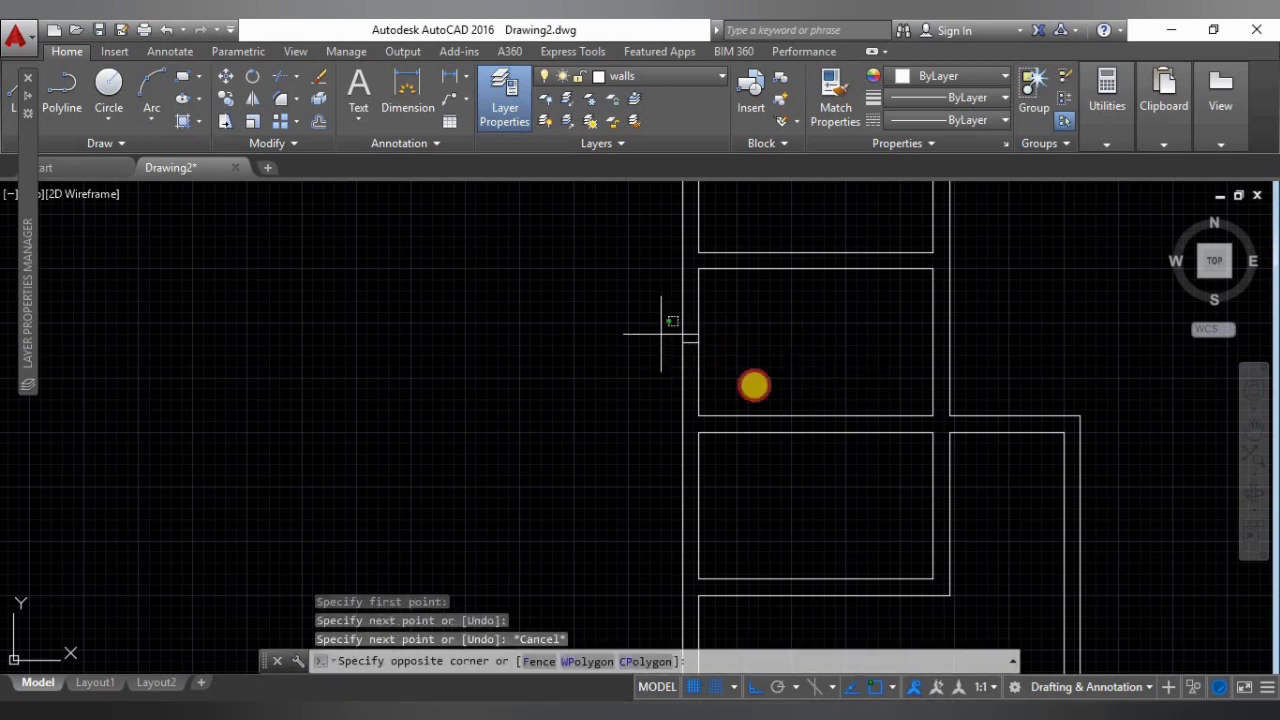
click(757, 378)
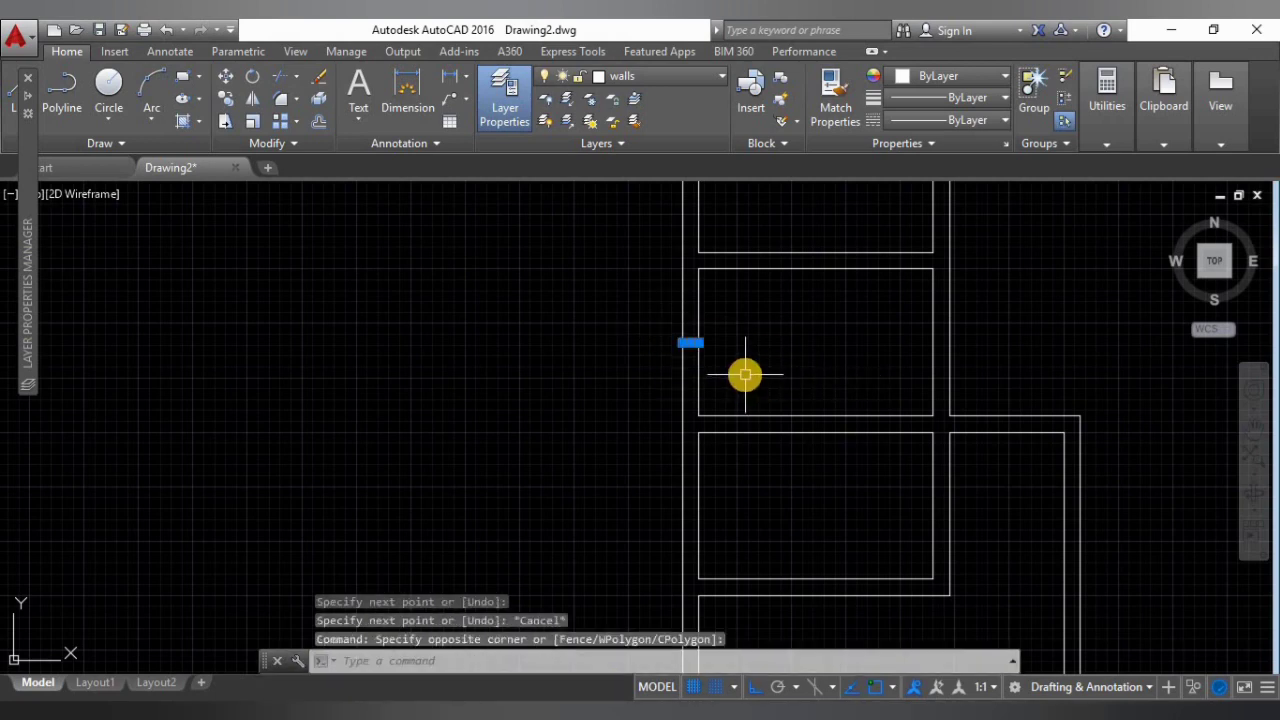
text(p)
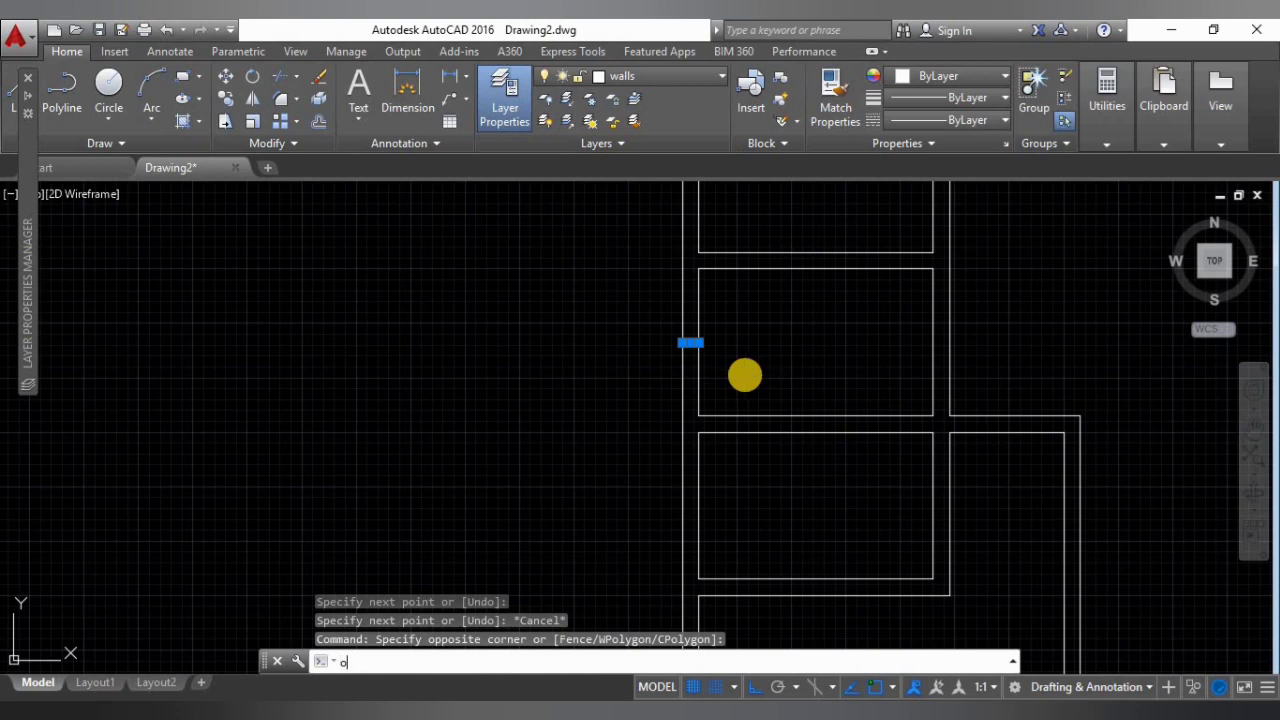
key(Return)
click(688, 343)
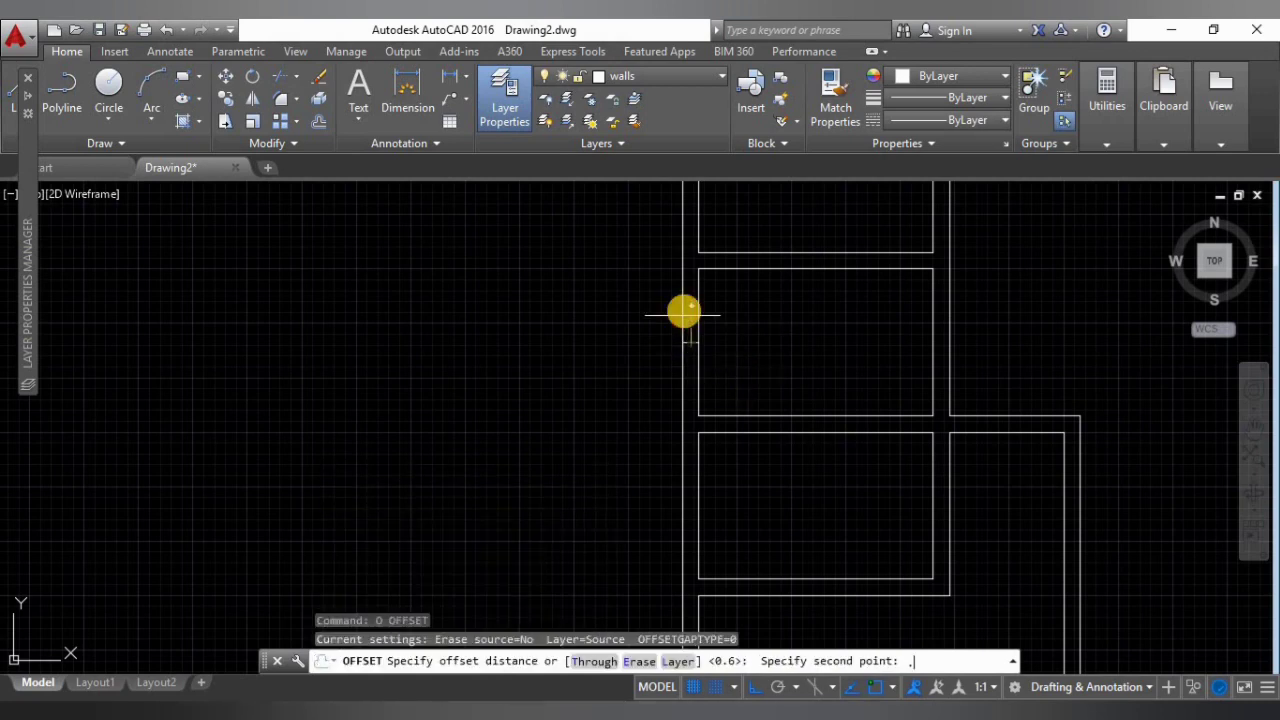
text(.3)
key(Return)
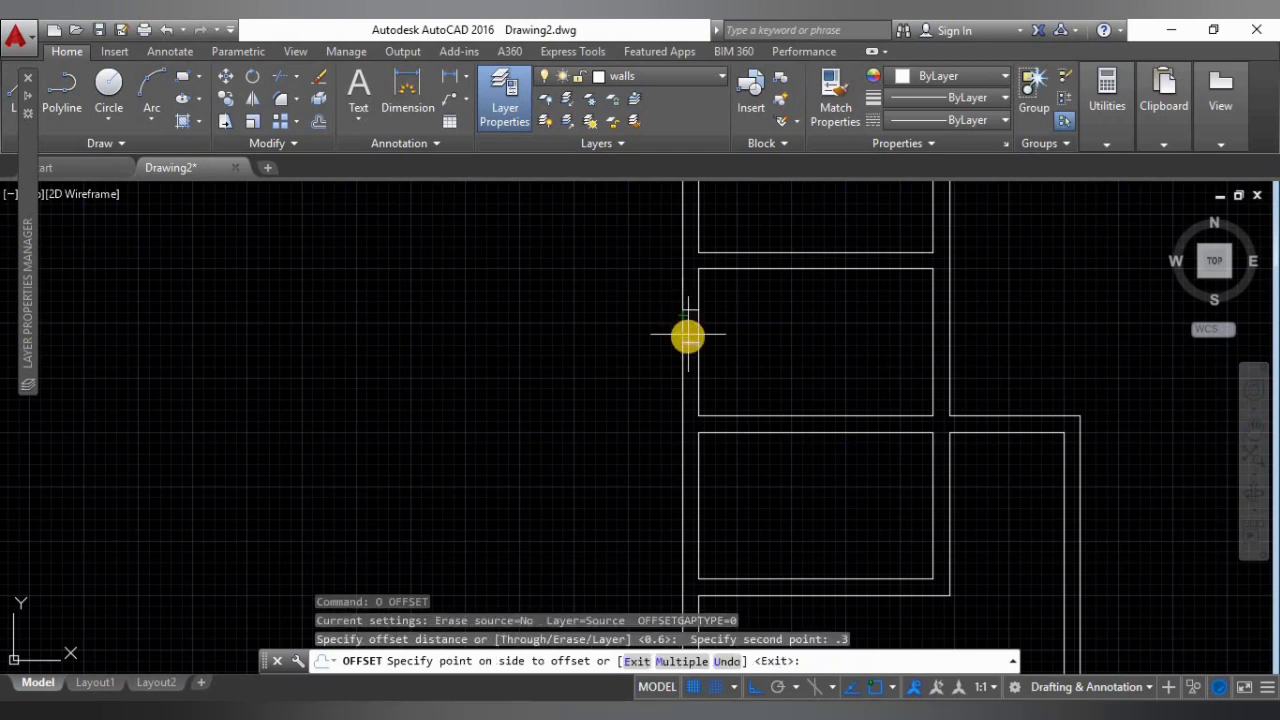
click(675, 335)
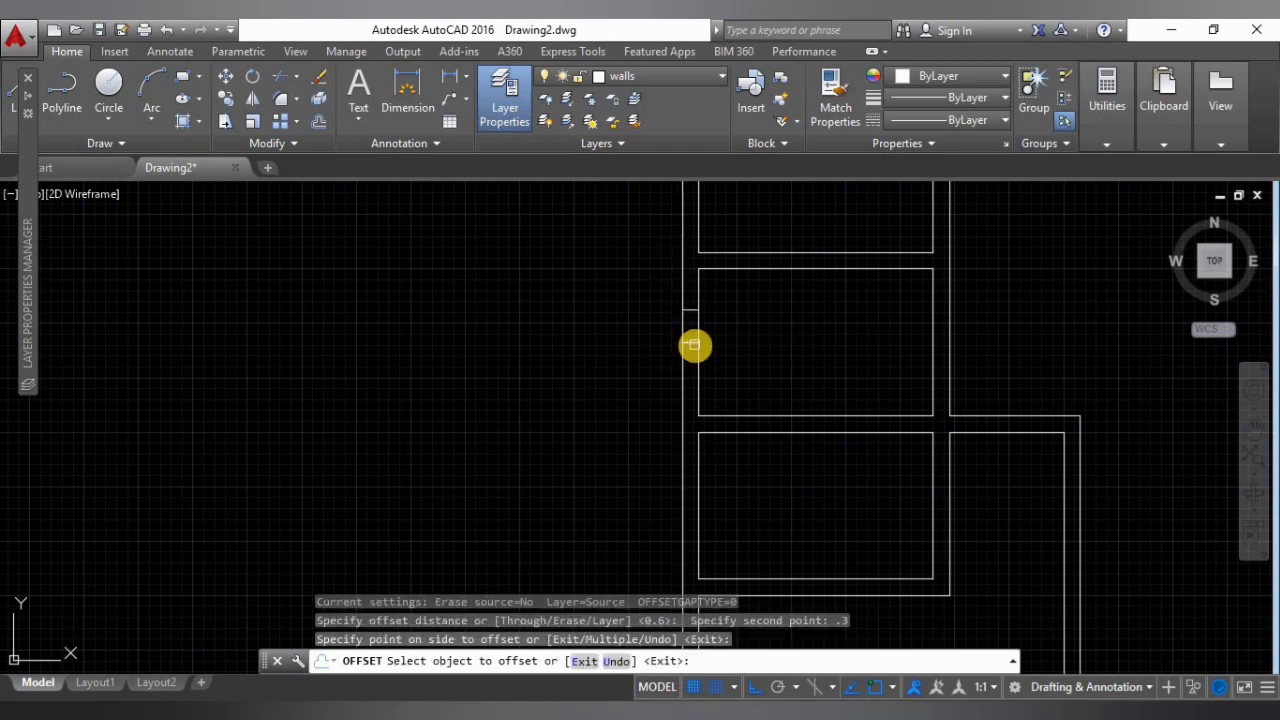
click(694, 345)
click(720, 377)
key(Escape)
key(Escape)
key(Escape)
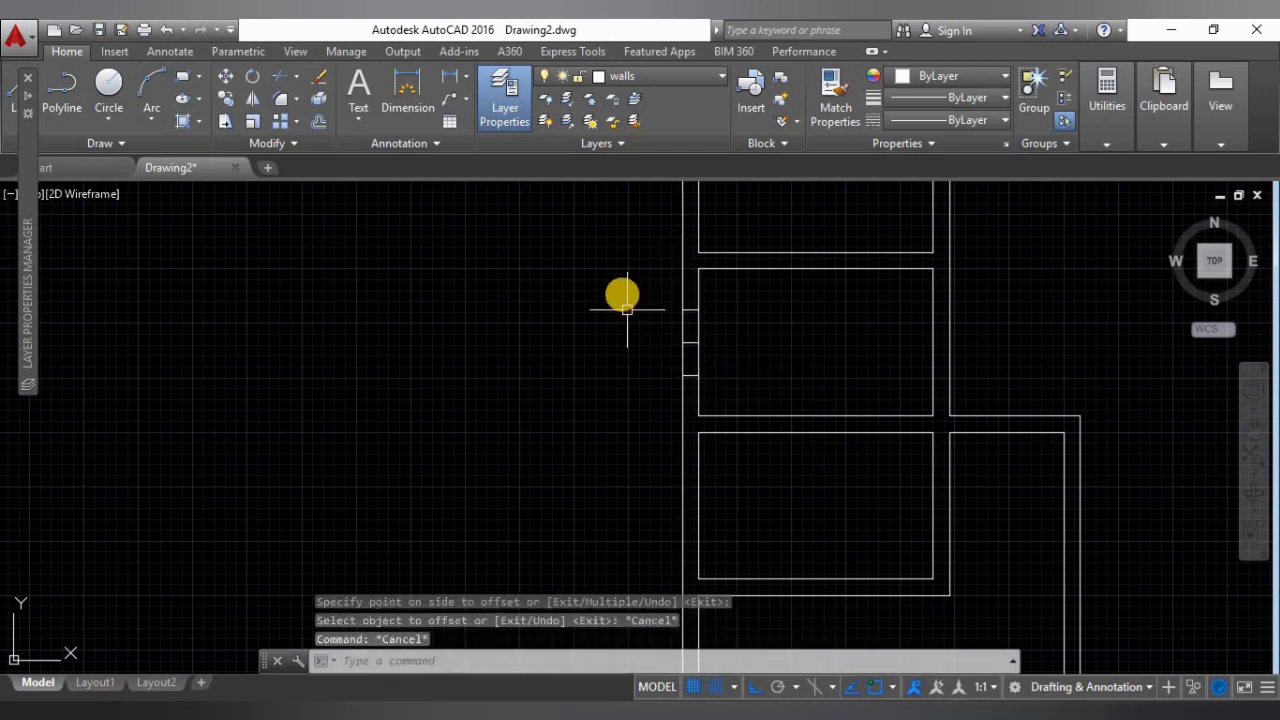
Copy the two outer opening lines of the northern small room from the middle line to the southern small room's west wall midpoint.
click(622, 294)
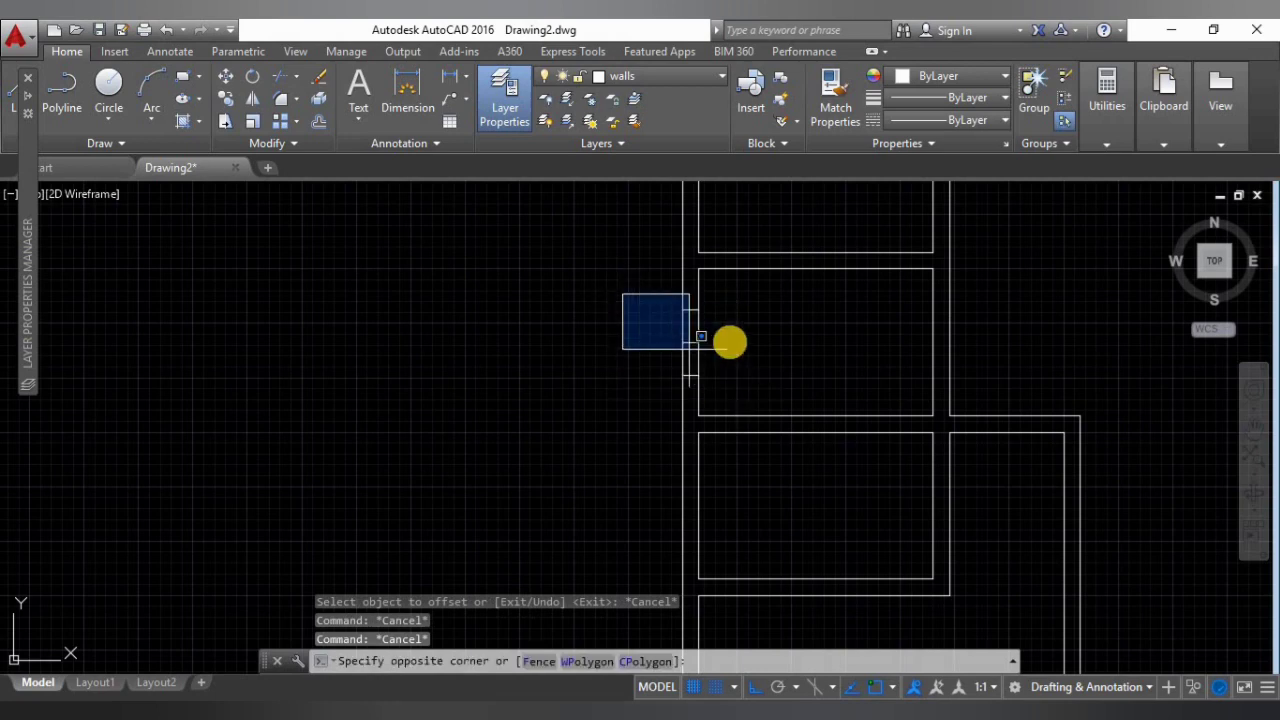
click(734, 325)
click(659, 362)
click(722, 387)
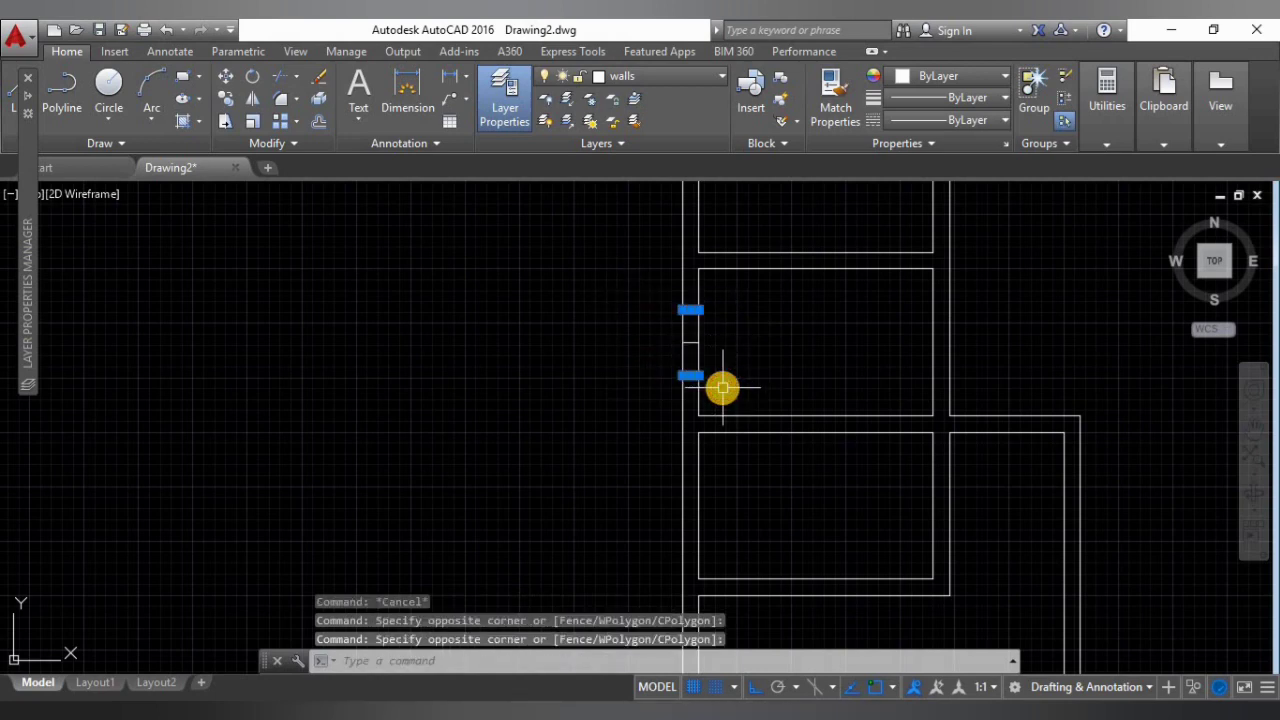
text(co)
key(Return)
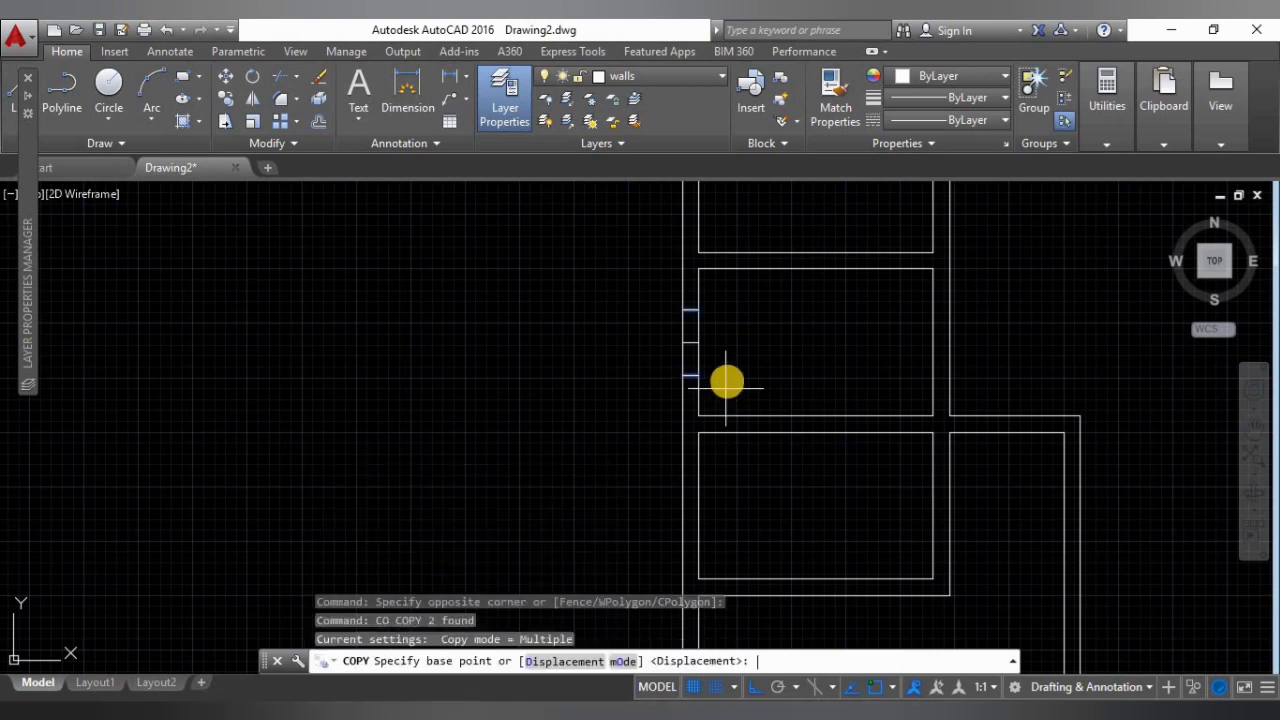
click(698, 347)
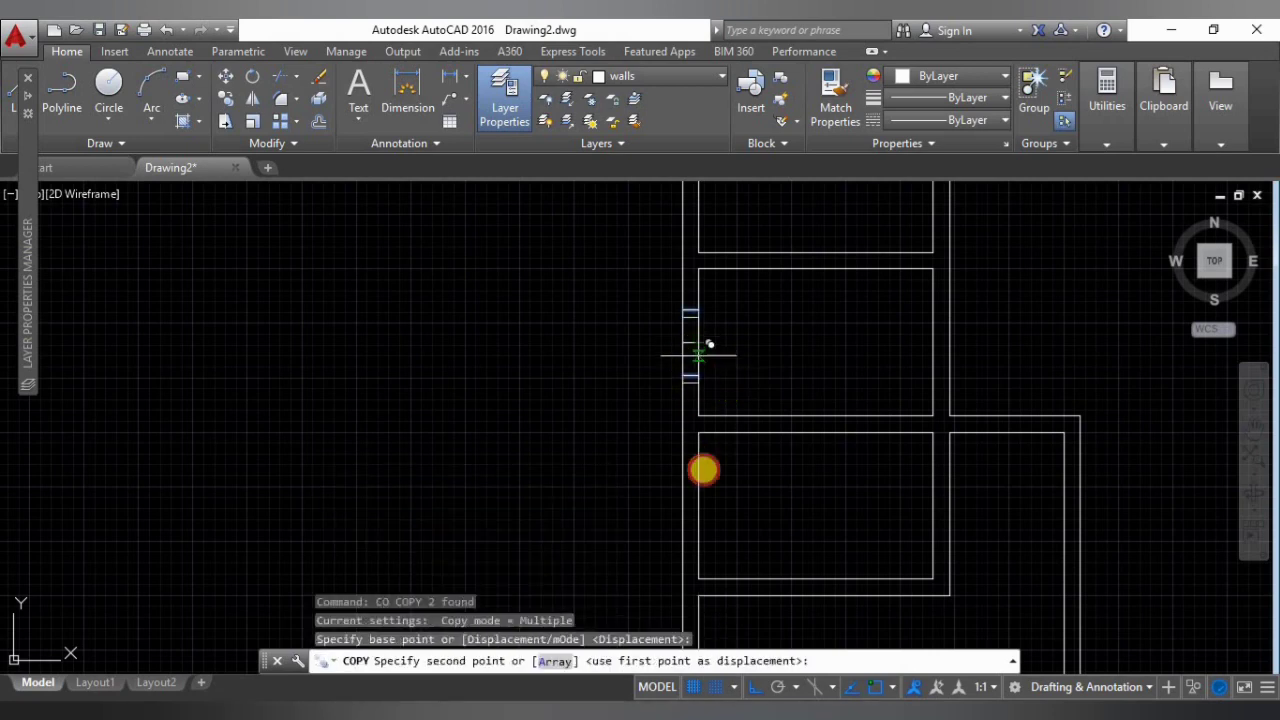
click(700, 504)
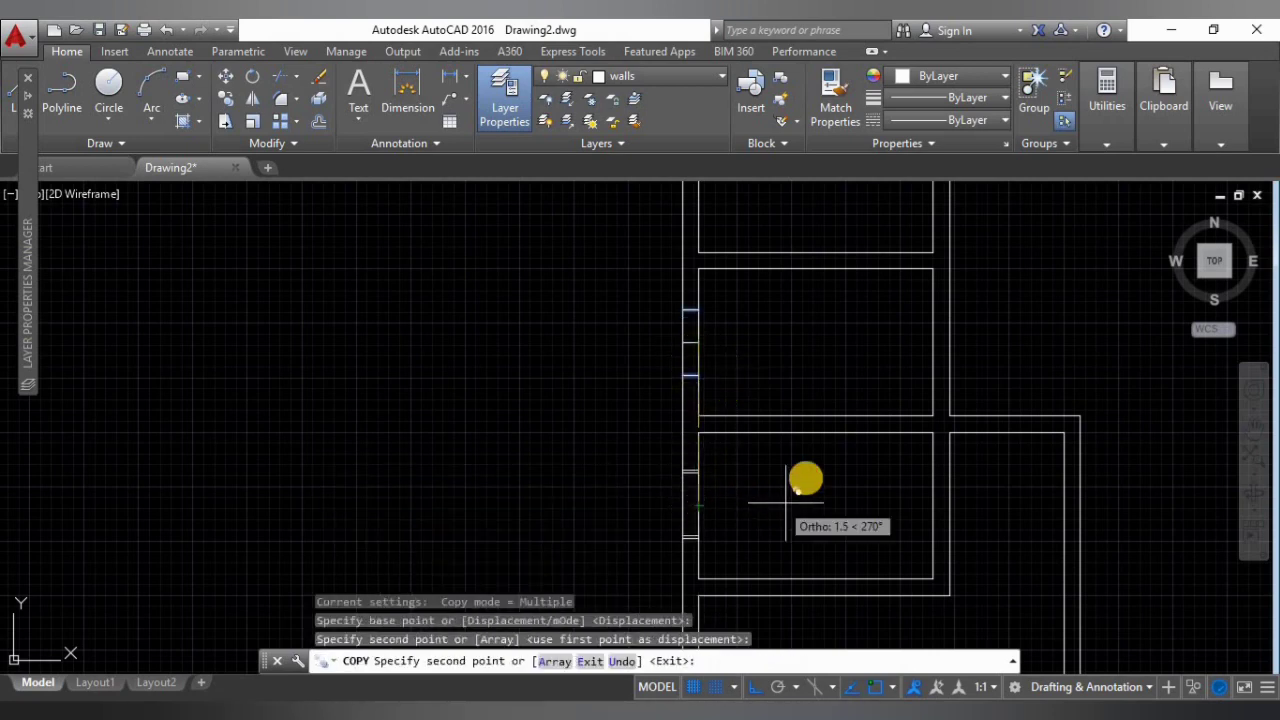
key(Escape)
Erase the middle reference line across the northern small room's west wall.
click(731, 355)
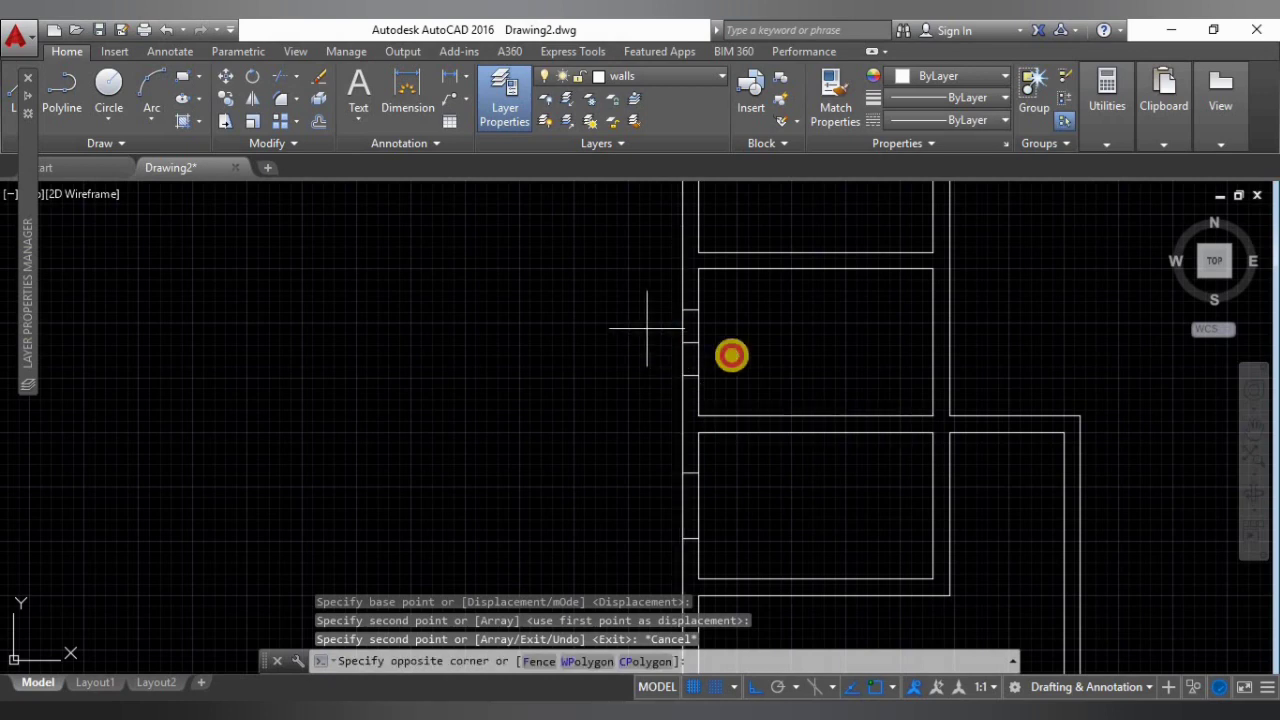
click(740, 357)
text(e)
key(Return)
Trim both wall lines between the two window-opening lines in the northernmost room's west wall.
mouse_move(741, 356)
middle_down()
mouse_move(766, 354)
mouse_move(750, 431)
middle_up()
scroll(766, 354, down, 3)
middle_drag(733, 334, 733, 453)
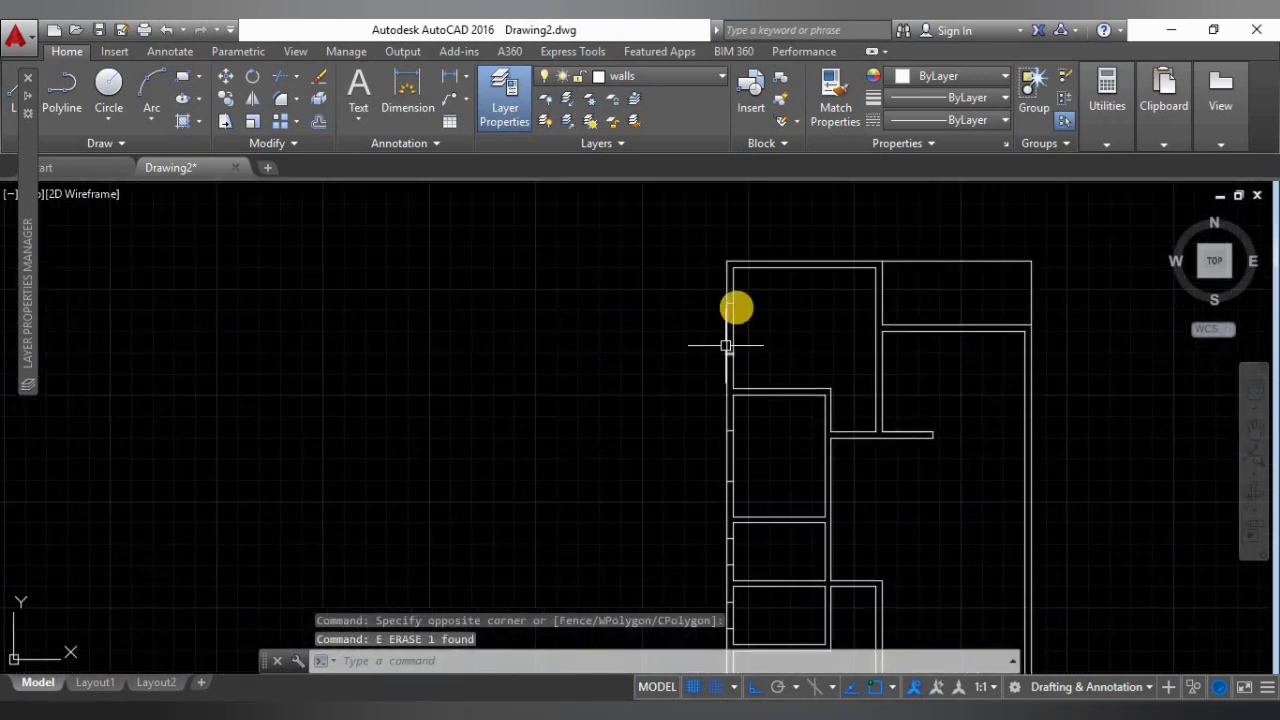
scroll(737, 304, up, 3)
middle_drag(740, 323, 709, 374)
scroll(709, 374, down, 2)
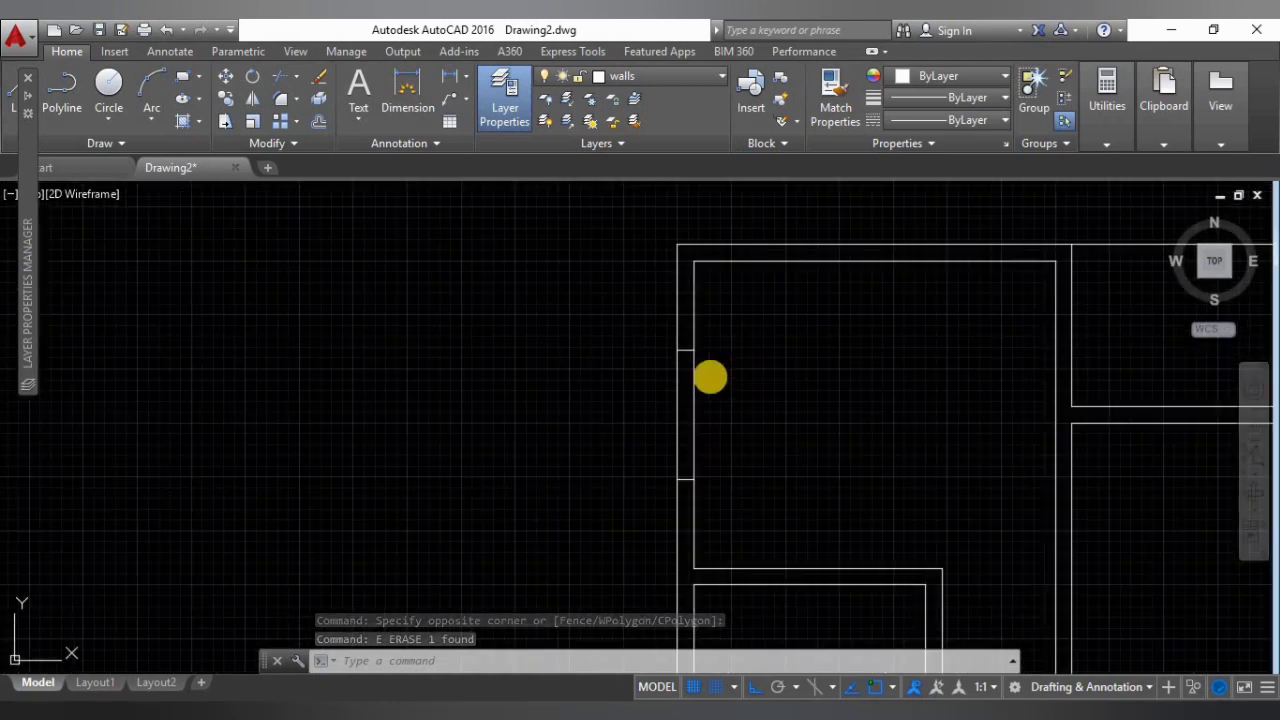
key(Escape)
key(Escape)
text(tr)
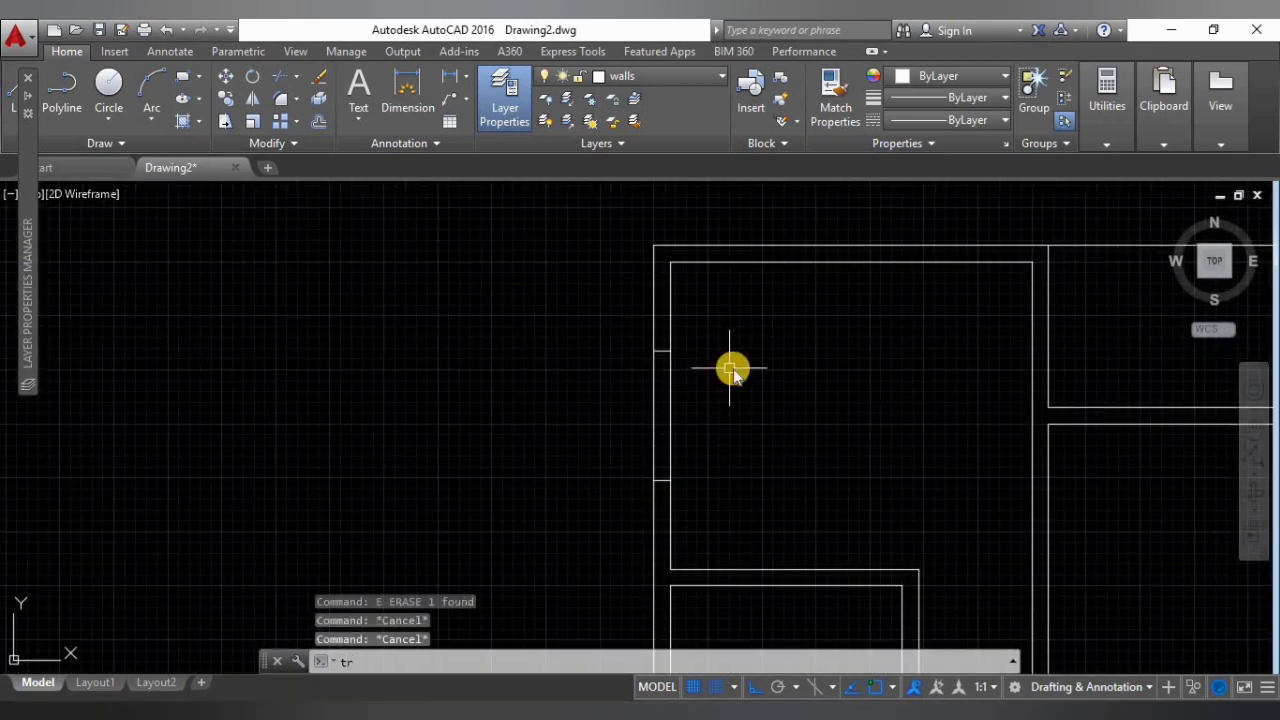
key(Return)
key(Return)
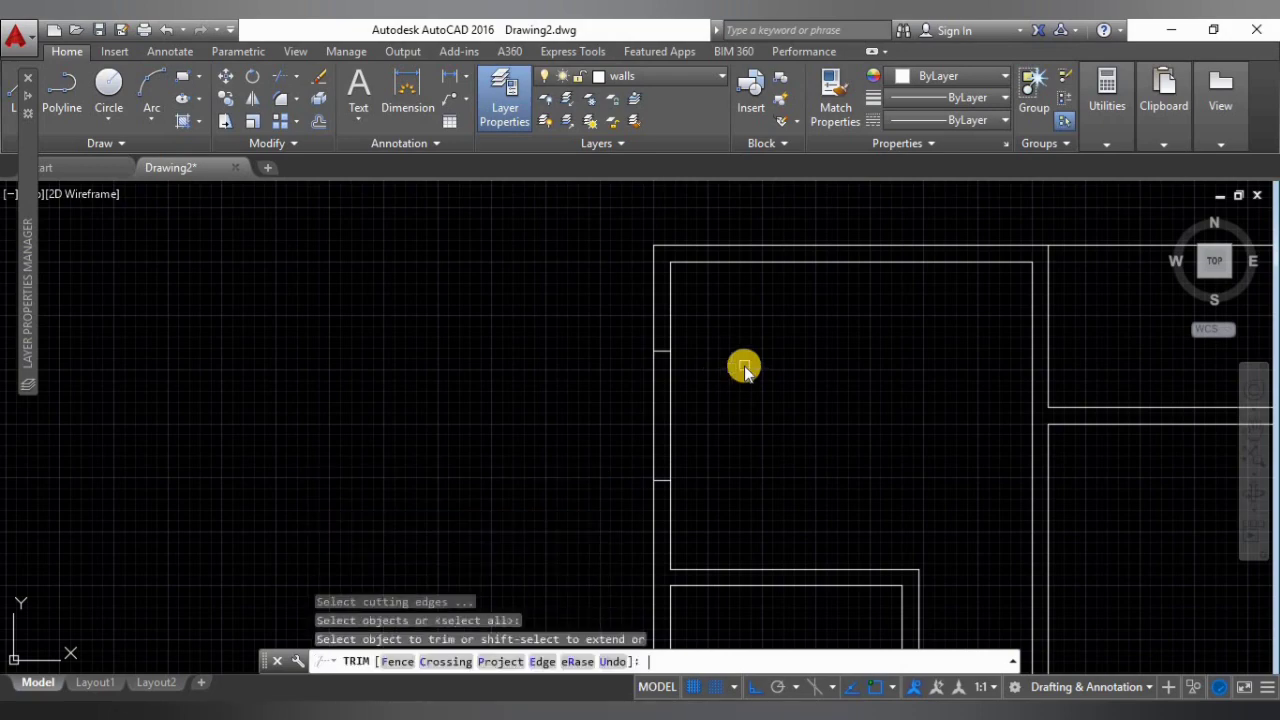
click(697, 418)
click(559, 381)
Trim the wall lines between the opening lines in the west wall of the second room from the north.
middle_drag(568, 387, 615, 250)
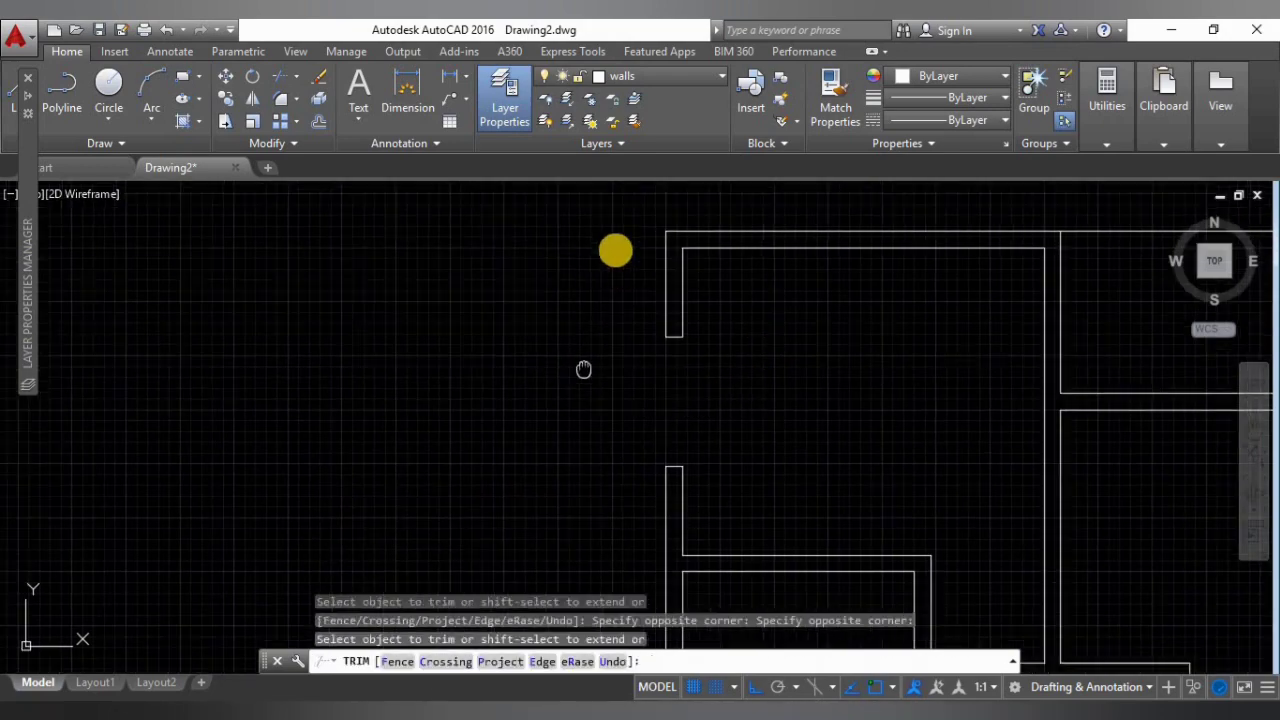
scroll(640, 463, down, 4)
middle_drag(640, 463, 638, 351)
click(687, 394)
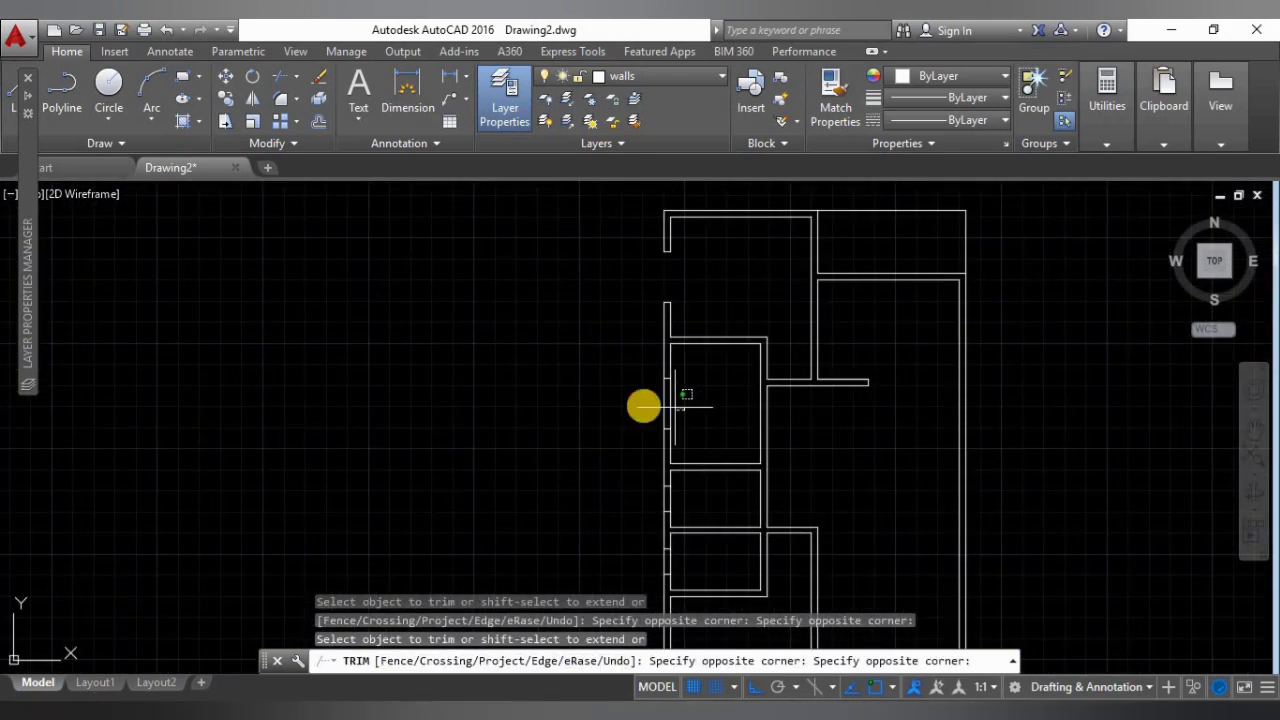
click(628, 417)
Trim the wall lines between the opening lines in the west walls of the two small rooms.
click(671, 485)
scroll(677, 519, up, 2)
drag(677, 489, 607, 479)
middle_drag(606, 479, 594, 350)
scroll(650, 468, up, 4)
click(666, 457)
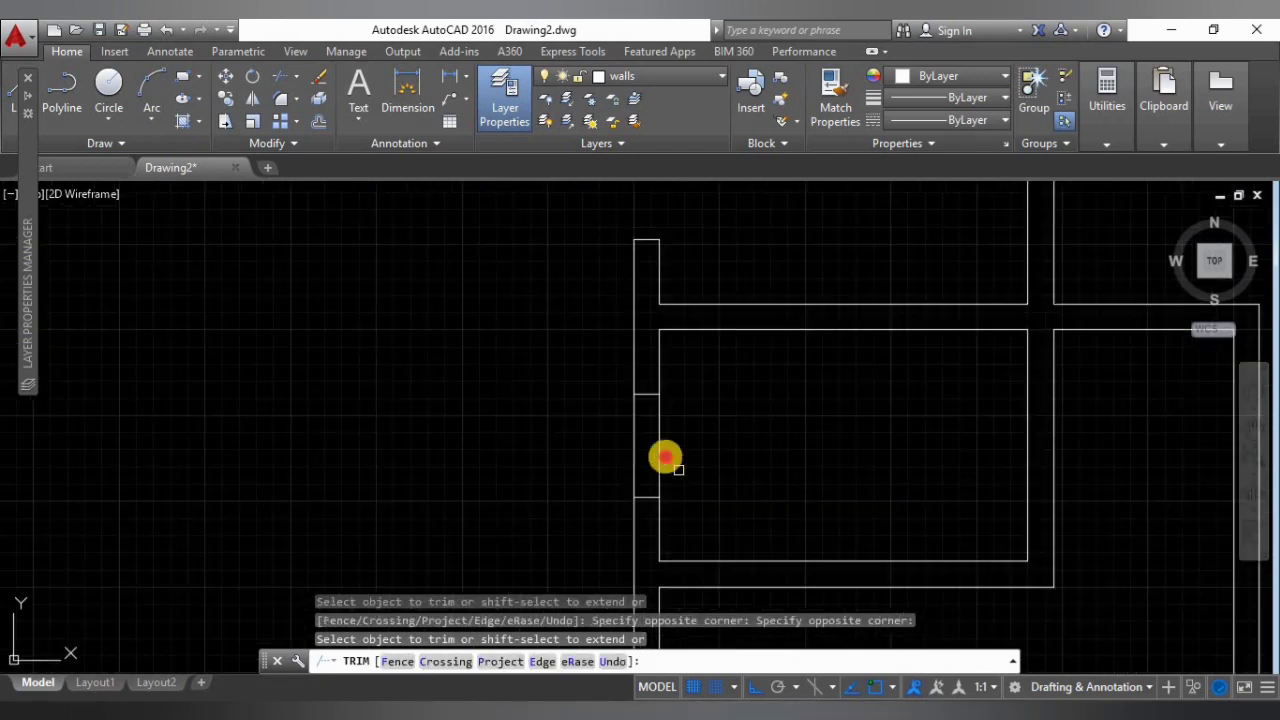
click(586, 443)
Trim the wall lines between the opening lines in the southwest room's west wall and end the Trim command.
middle_drag(586, 443, 566, 263)
scroll(552, 371, down, 4)
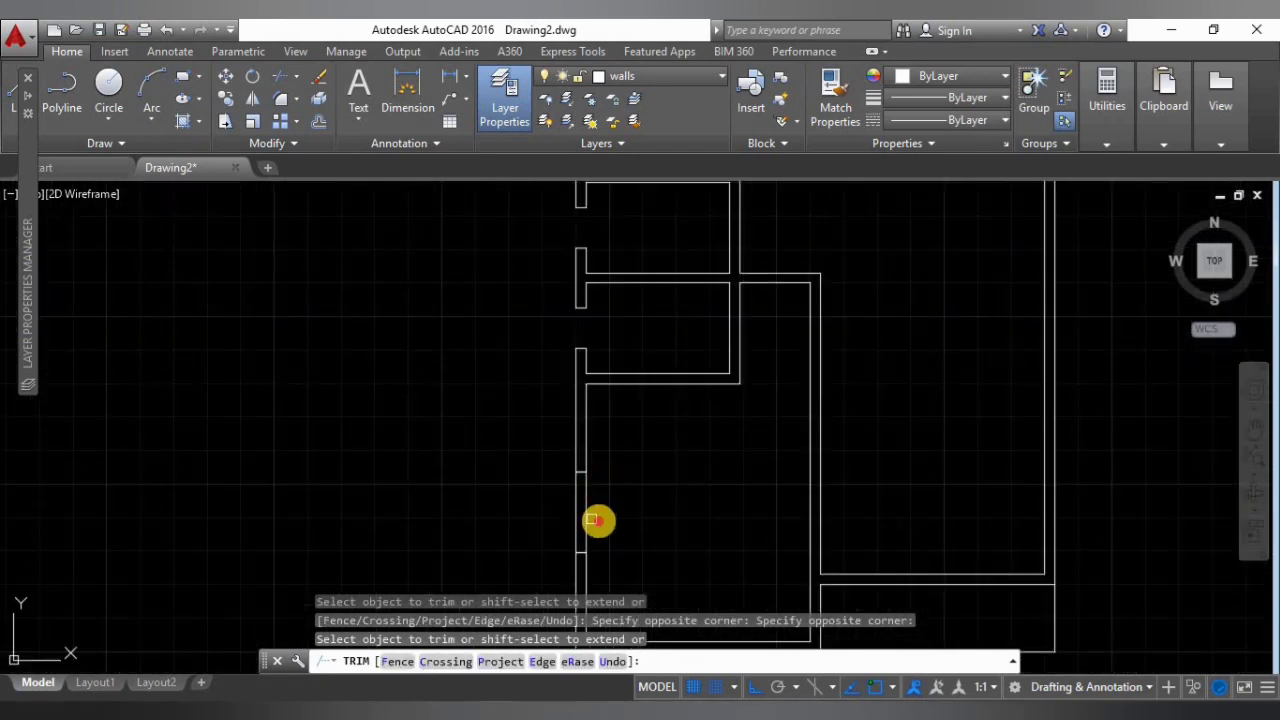
click(597, 518)
click(517, 500)
middle_drag(538, 460, 629, 514)
key(Escape)
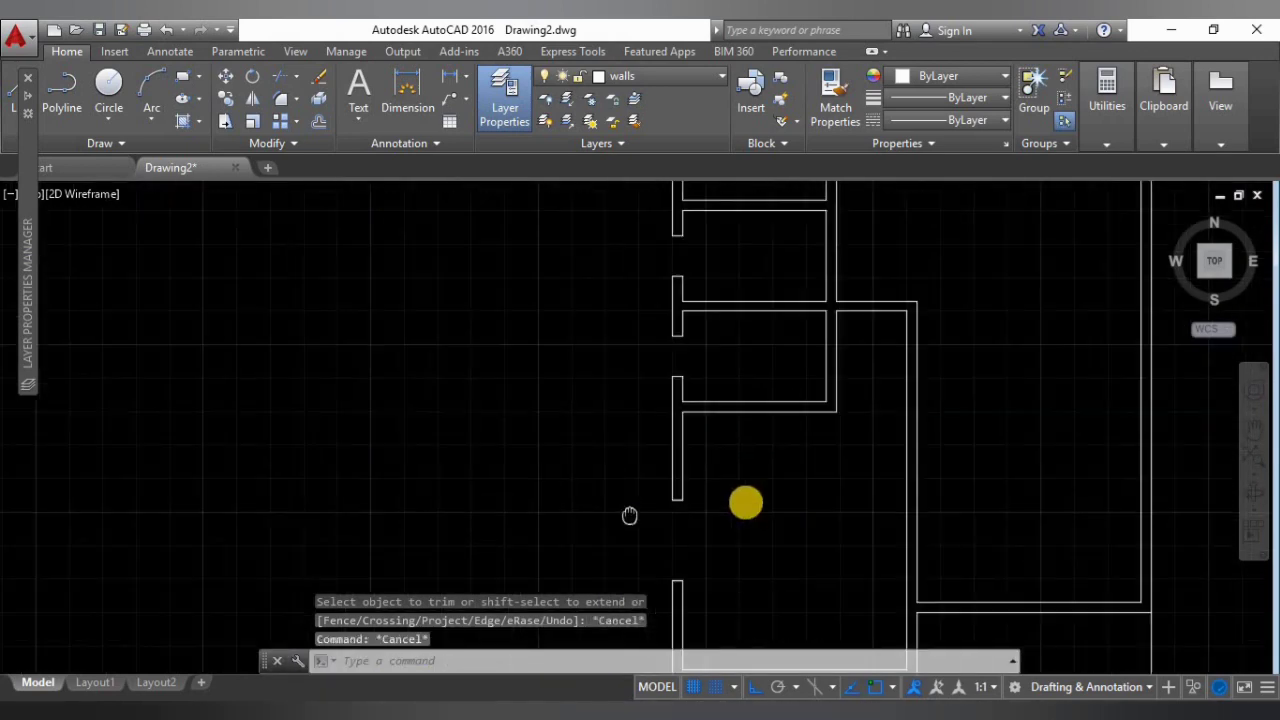
Examine the window openings along the west wall and the remaining walls of the floor plan.
middle_drag(763, 503, 849, 443)
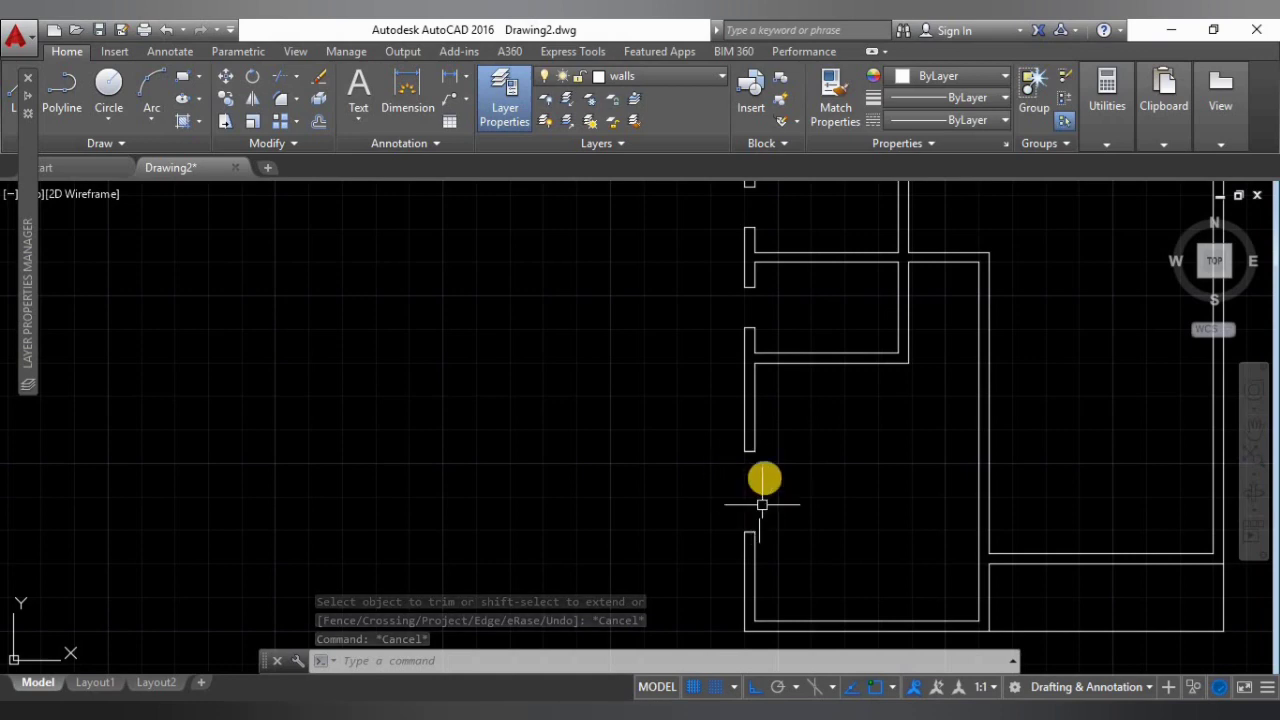
middle_drag(799, 307, 823, 499)
middle_drag(790, 414, 766, 531)
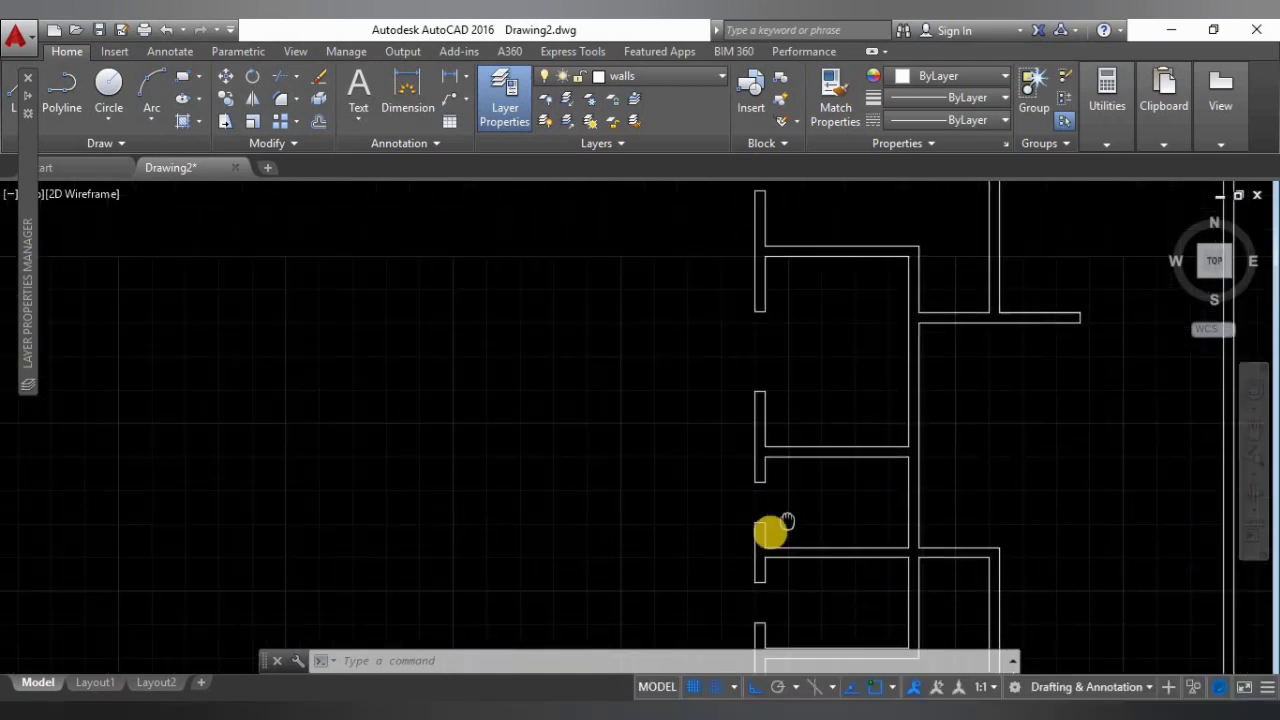
scroll(671, 380, down, 4)
scroll(658, 535, up, 4)
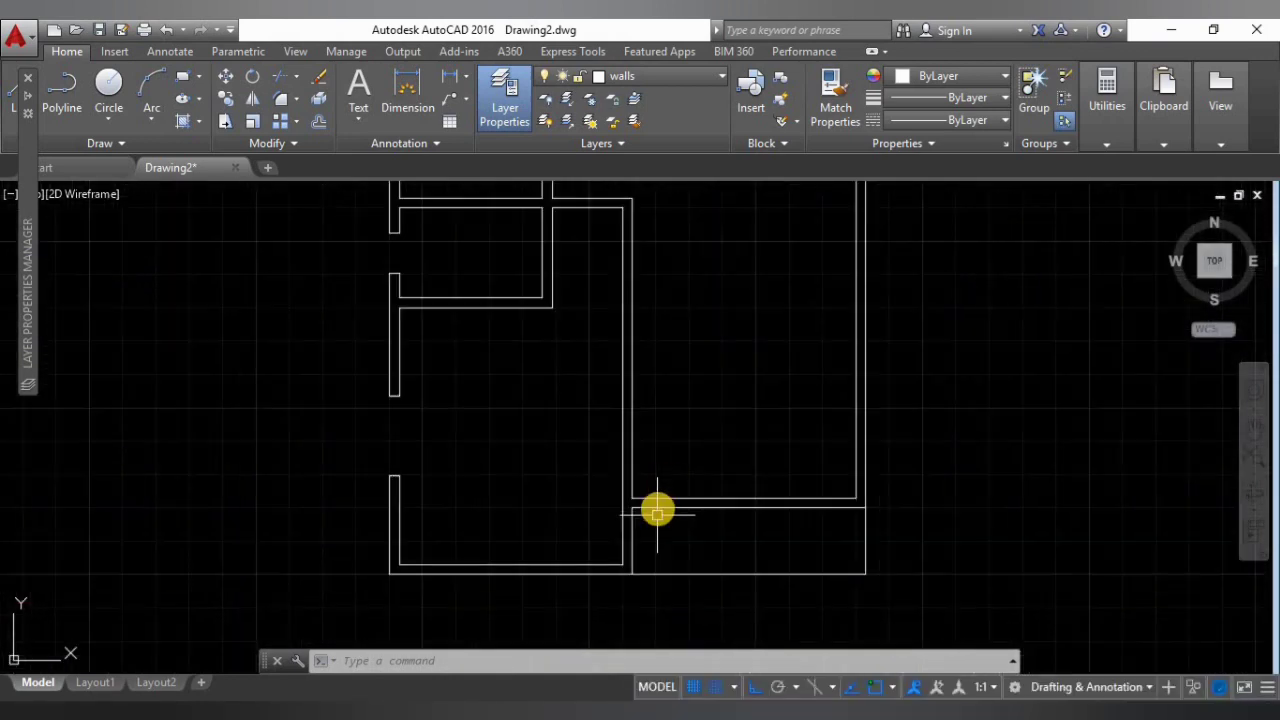
middle_drag(657, 506, 777, 556)
scroll(743, 434, down, 4)
middle_drag(743, 434, 711, 434)
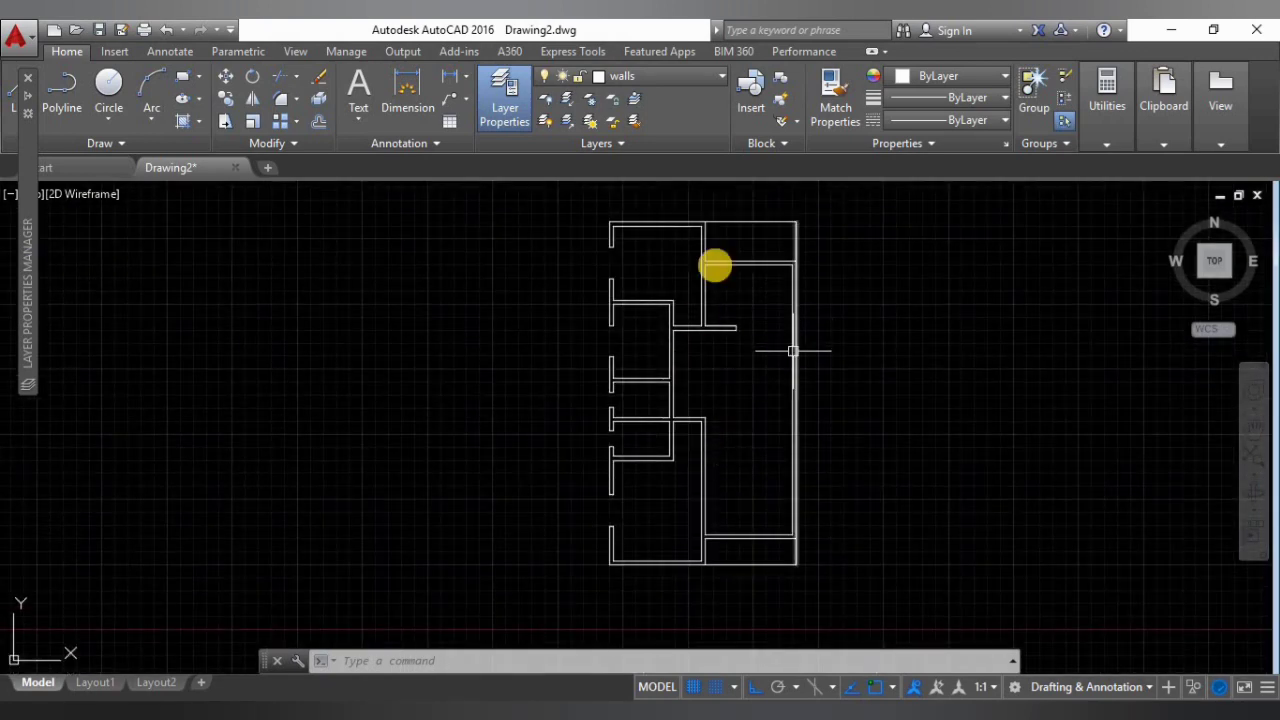
Draw a line from the north room's inner southeast corner, 0.15 west along the south wall and straight across the wall.
scroll(718, 261, up, 3)
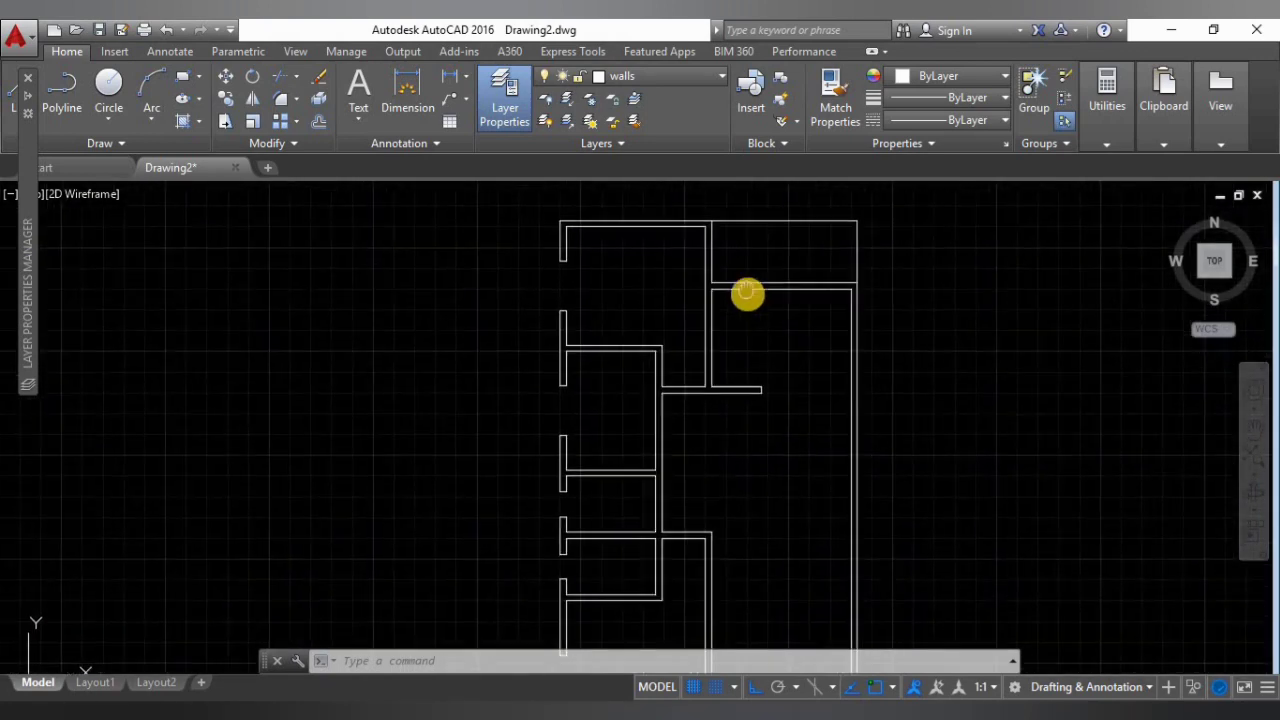
middle_drag(737, 334, 739, 441)
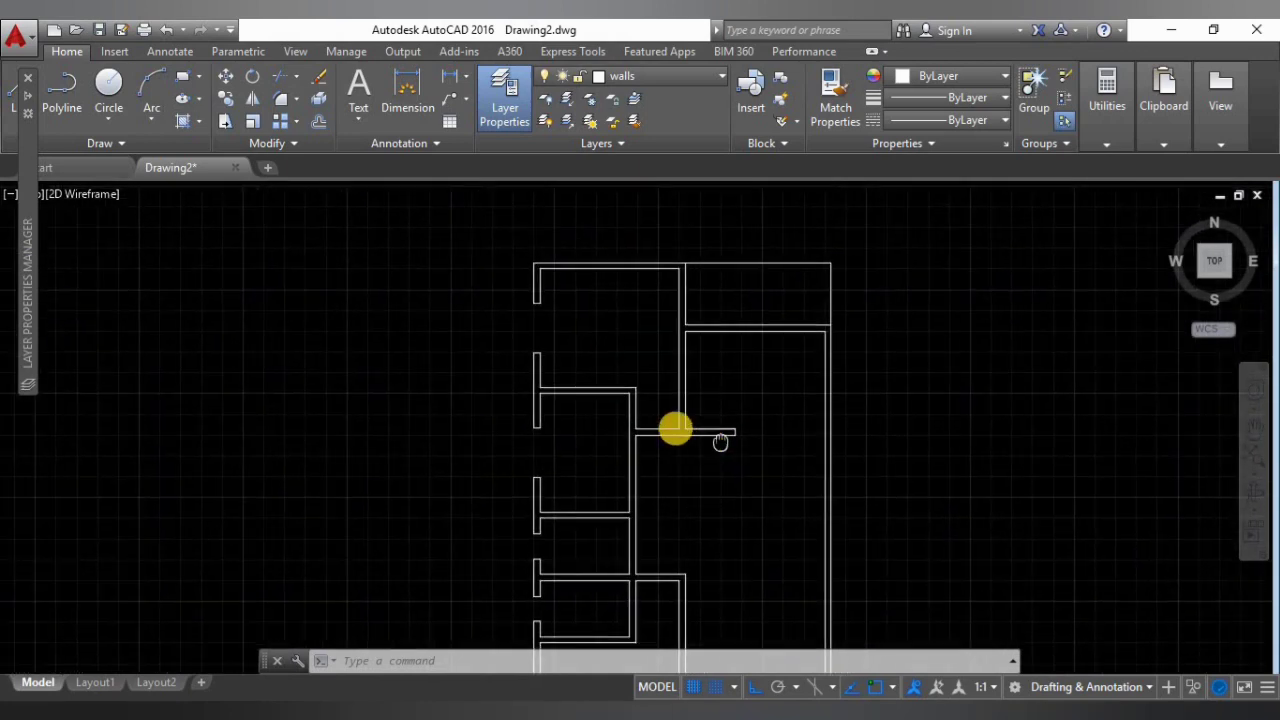
scroll(674, 429, up, 5)
middle_drag(700, 394, 702, 420)
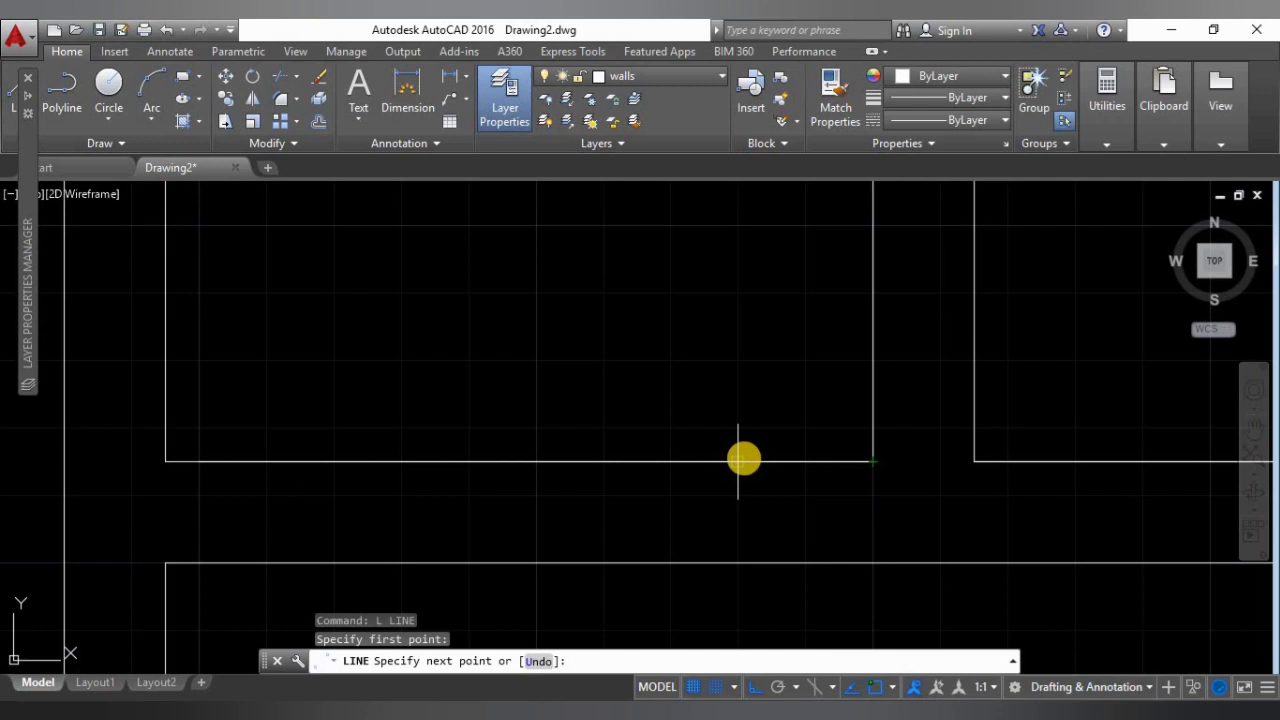
key(Return)
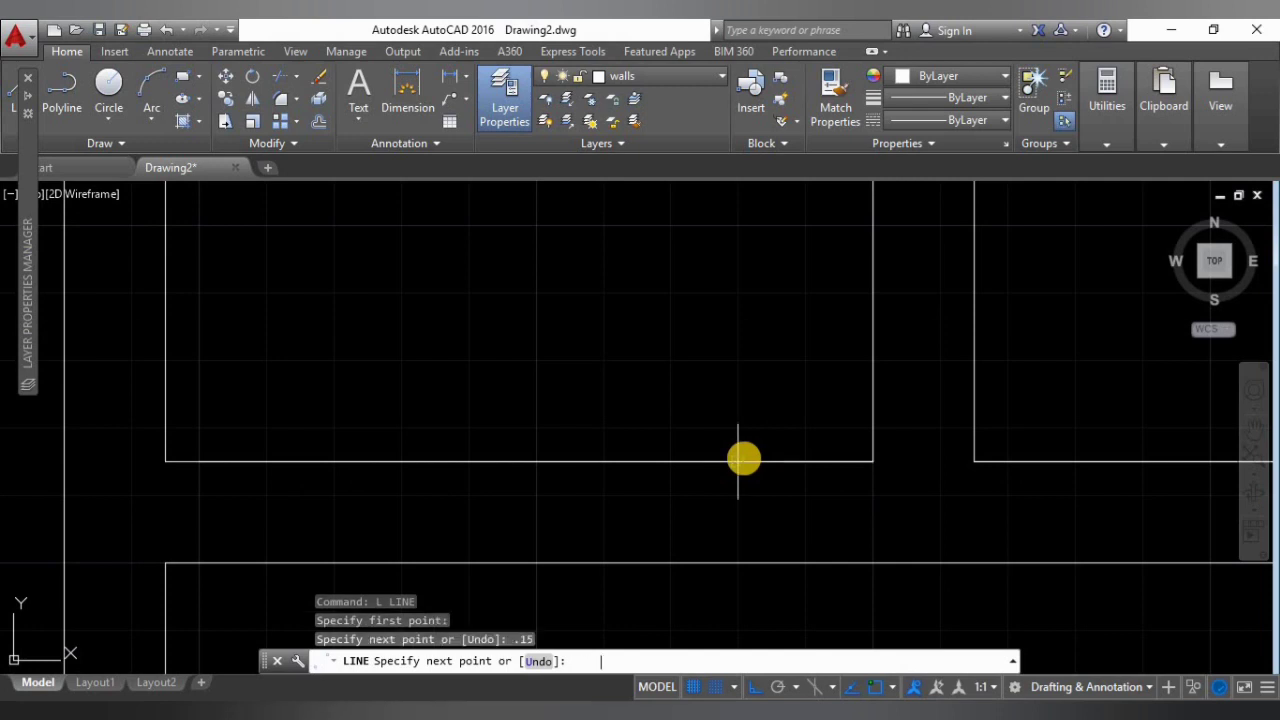
click(771, 564)
key(Escape)
key(Escape)
click(791, 529)
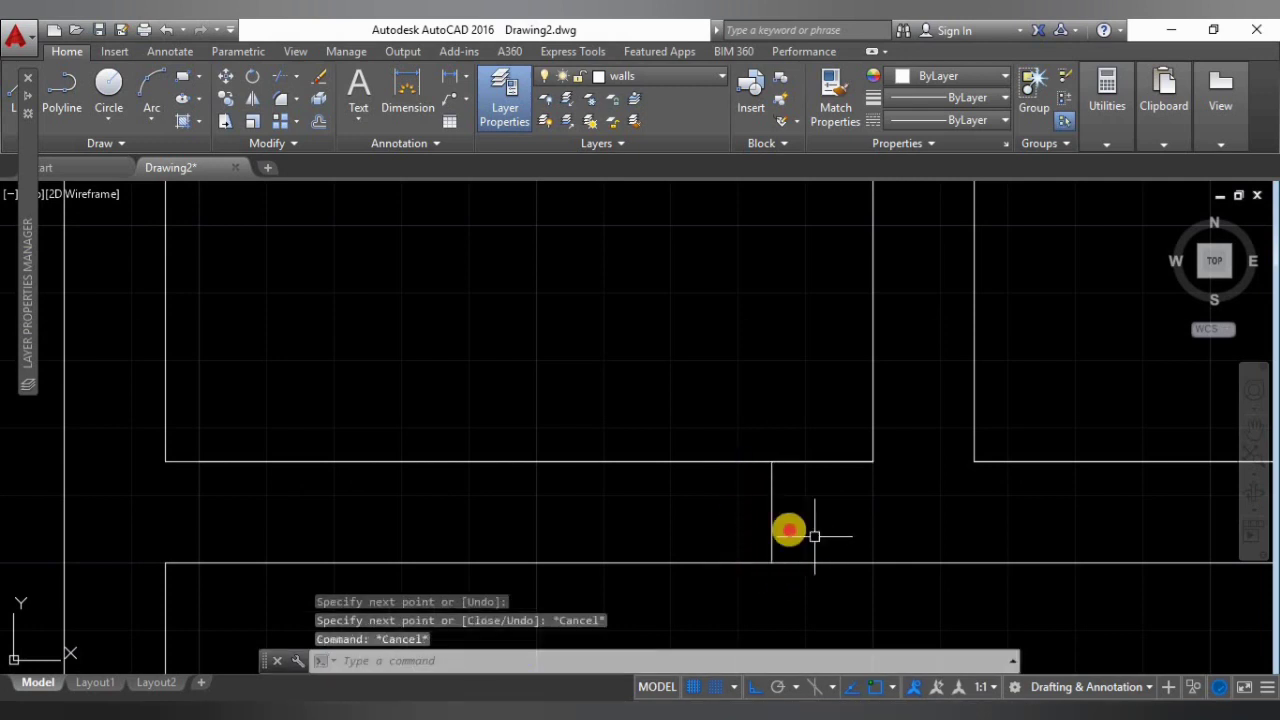
click(706, 500)
middle_drag(713, 502, 760, 504)
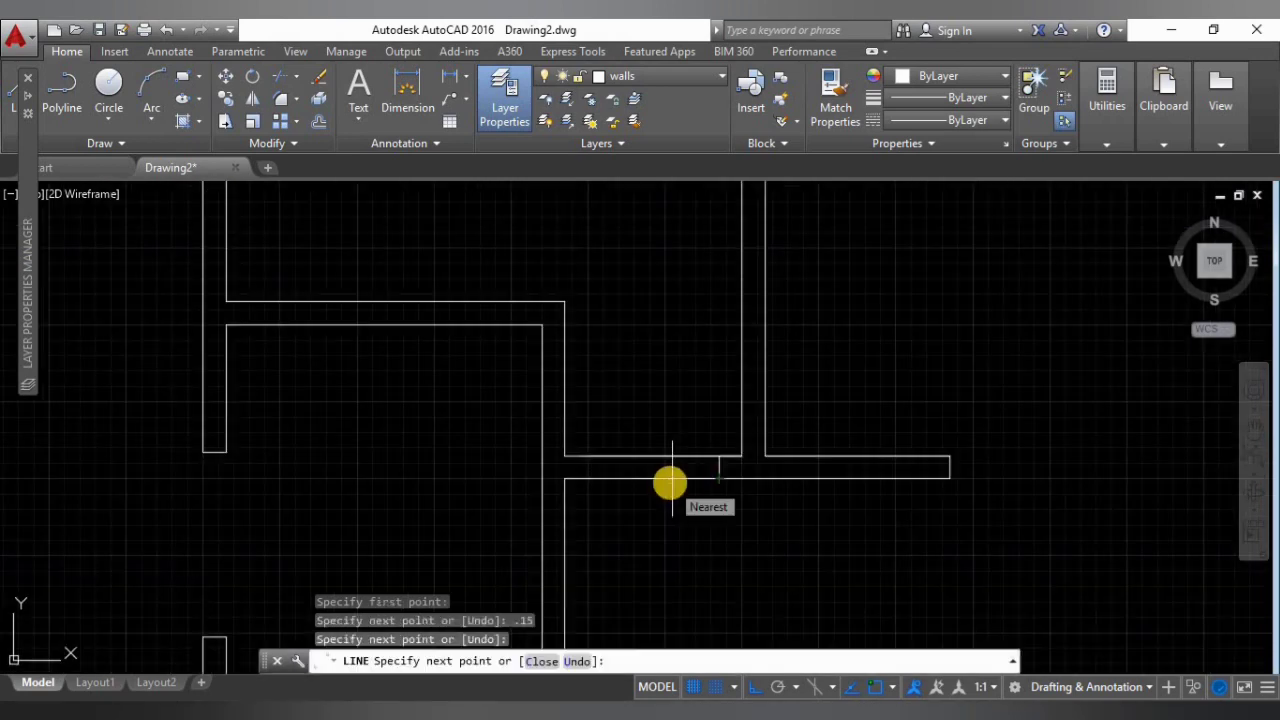
key(Escape)
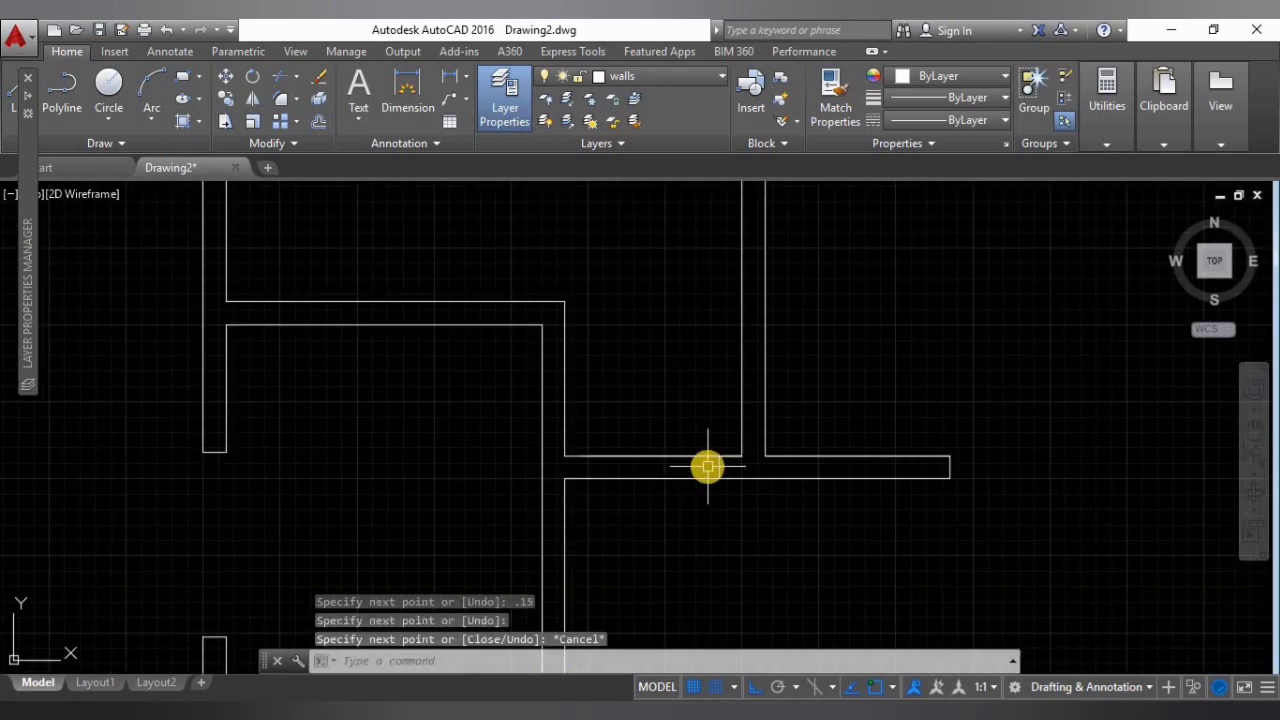
Offset the short line across the north room's south wall by 0.9 to the west to mark the door width.
text(o)
key(Return)
click(718, 467)
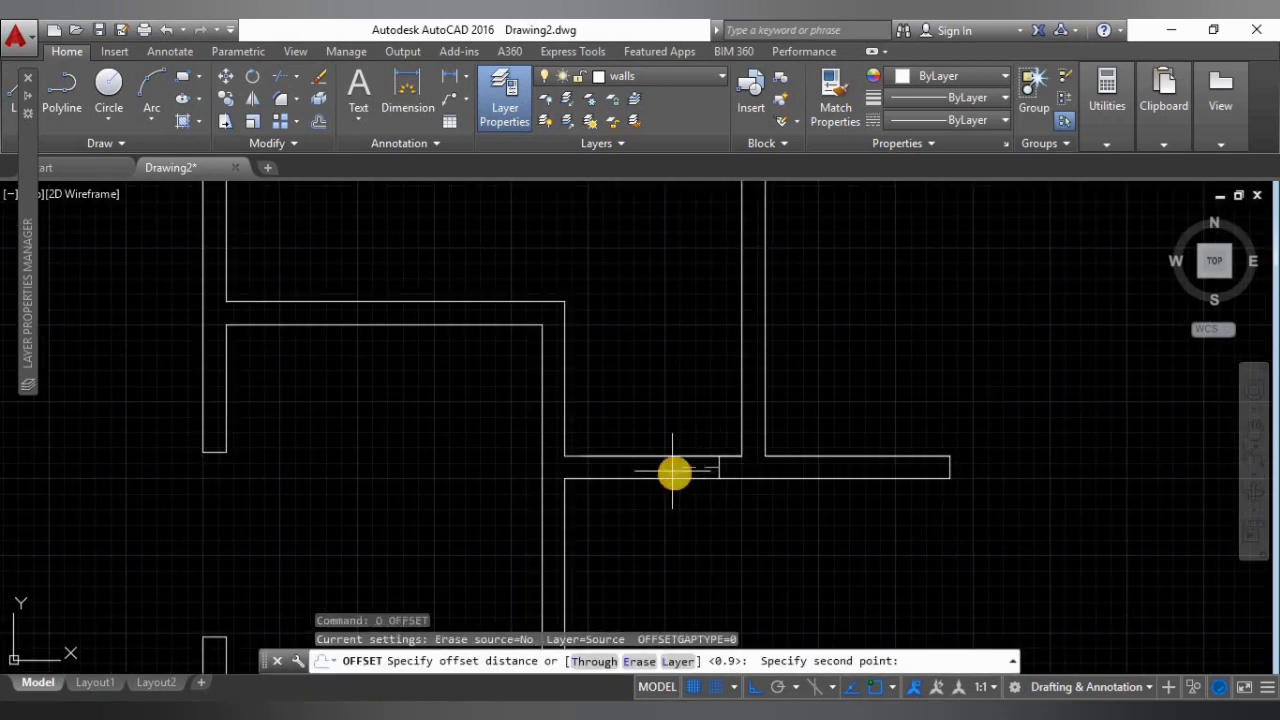
text(.9)
key(Return)
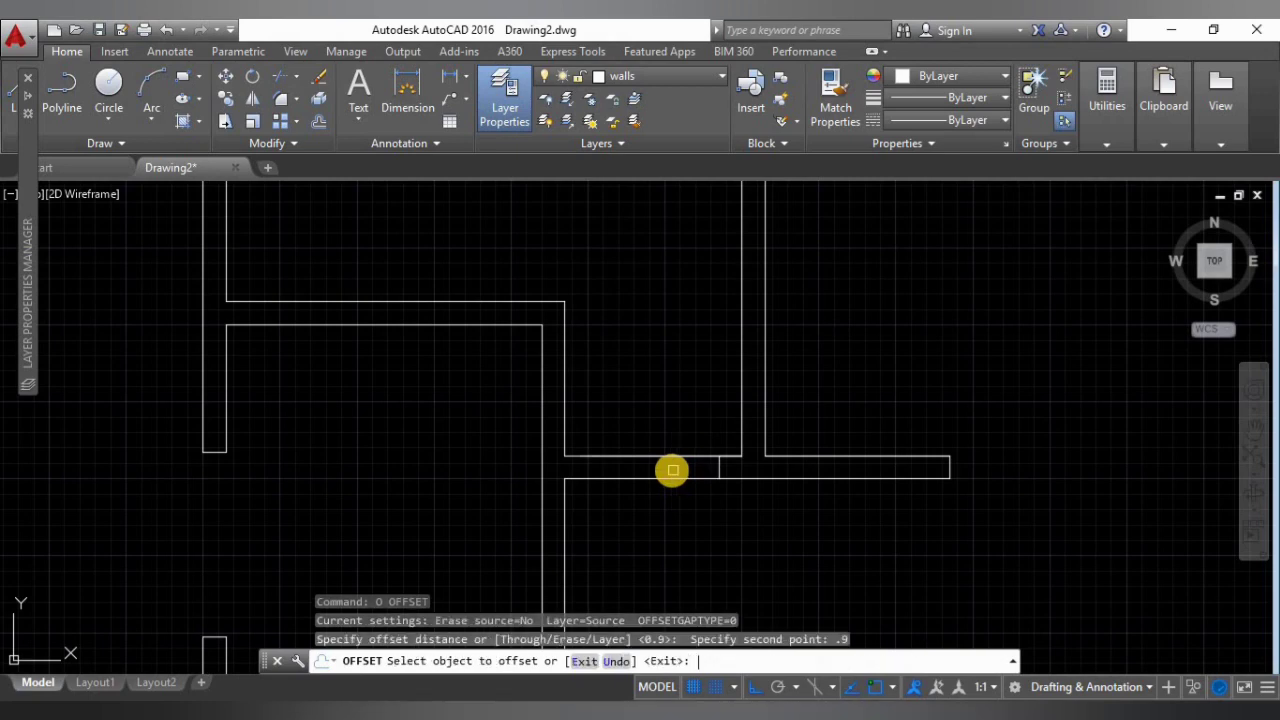
click(722, 469)
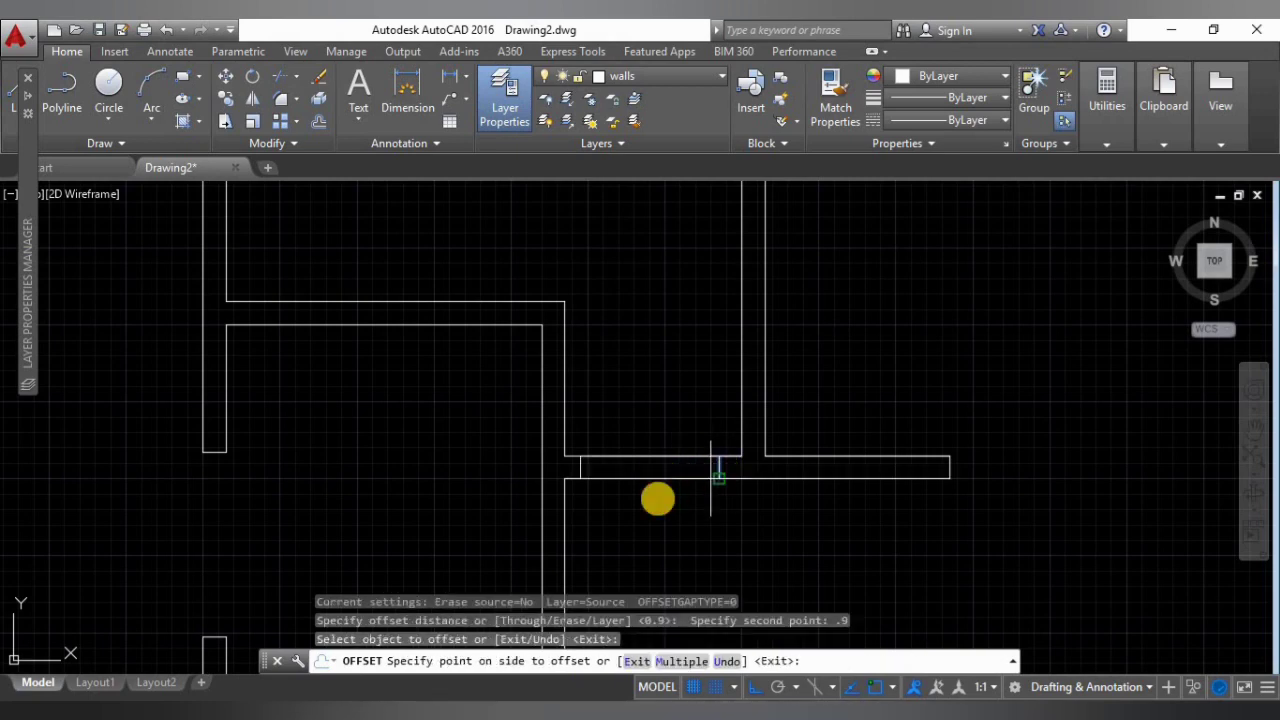
click(590, 514)
scroll(583, 484, up, 4)
scroll(585, 482, up, 1)
key(Escape)
key(Escape)
key(Escape)
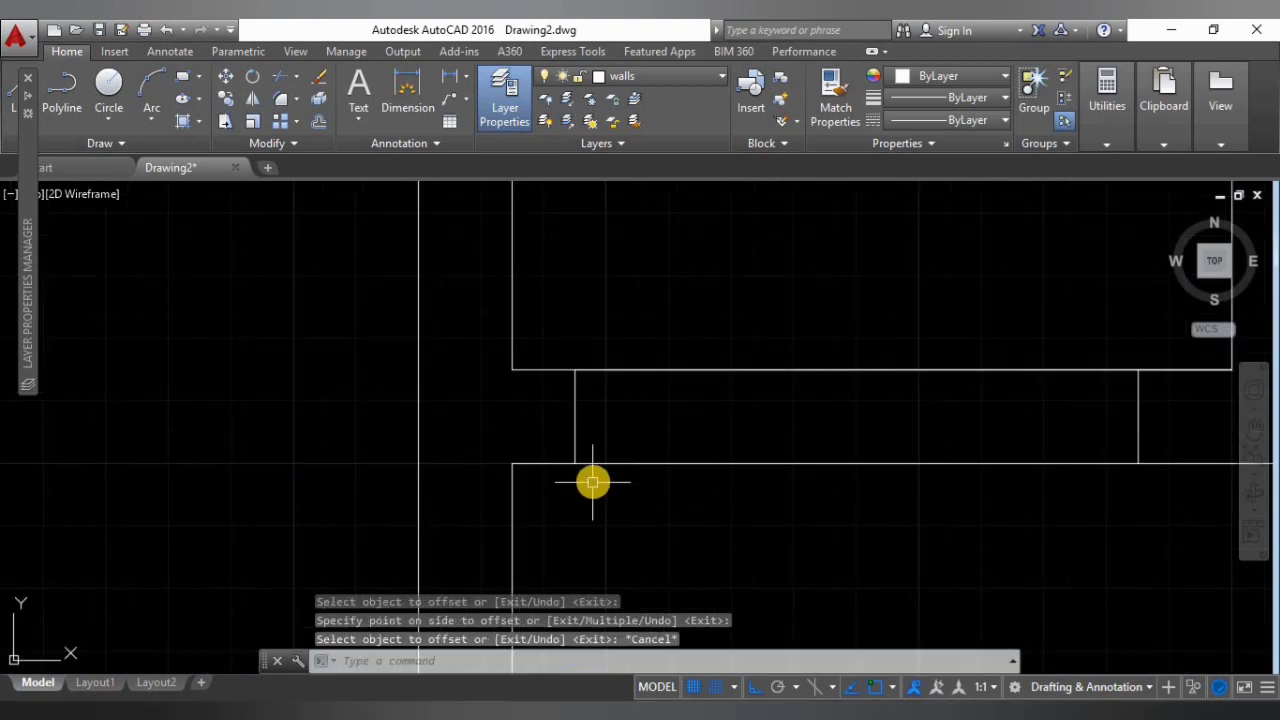
Draw a line from the northeast area's inner southwest corner, 0.15 east along its south wall and straight across the wall.
scroll(610, 505, down, 4)
mouse_move(701, 545)
middle_down()
mouse_move(719, 520)
mouse_move(720, 569)
middle_up()
text(l)
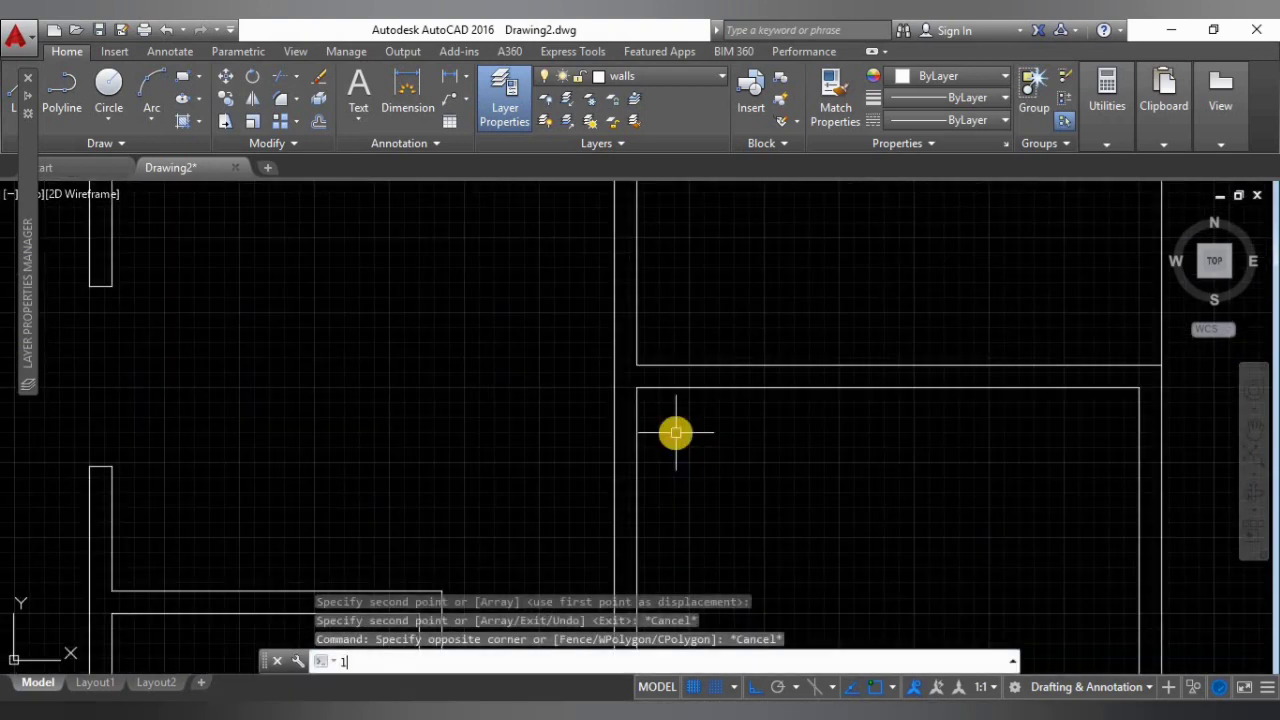
key(Return)
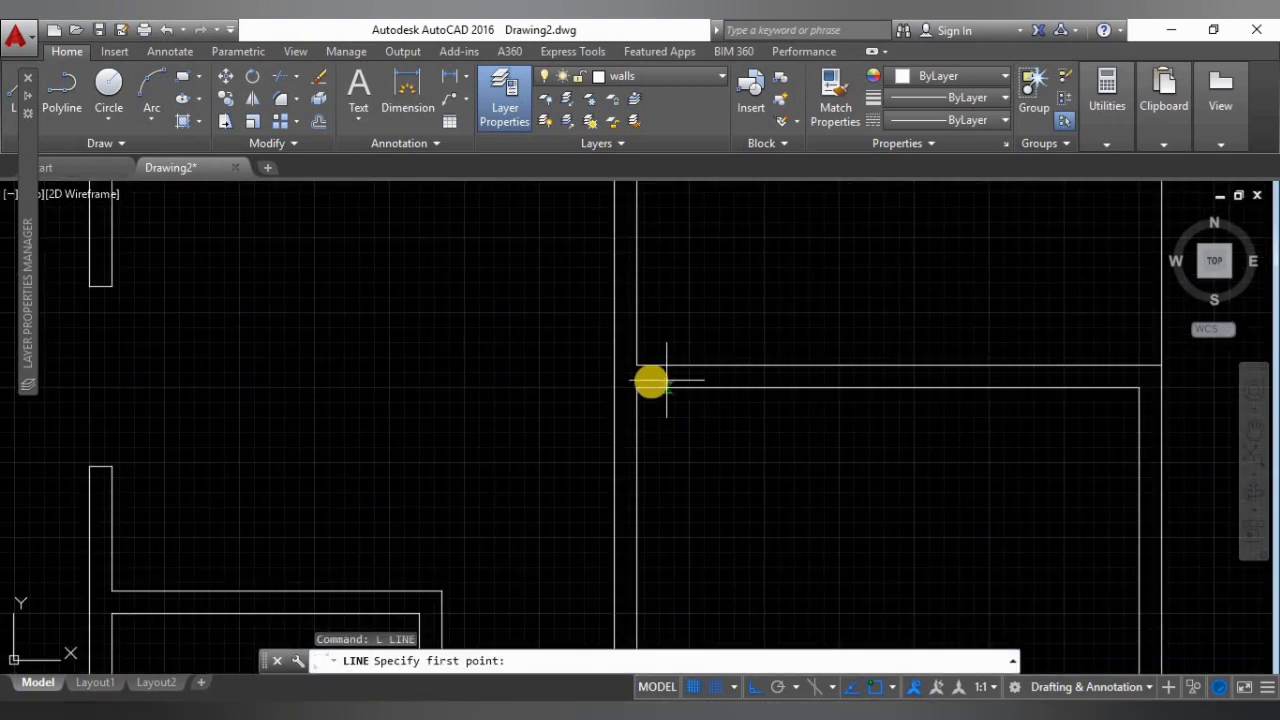
click(637, 366)
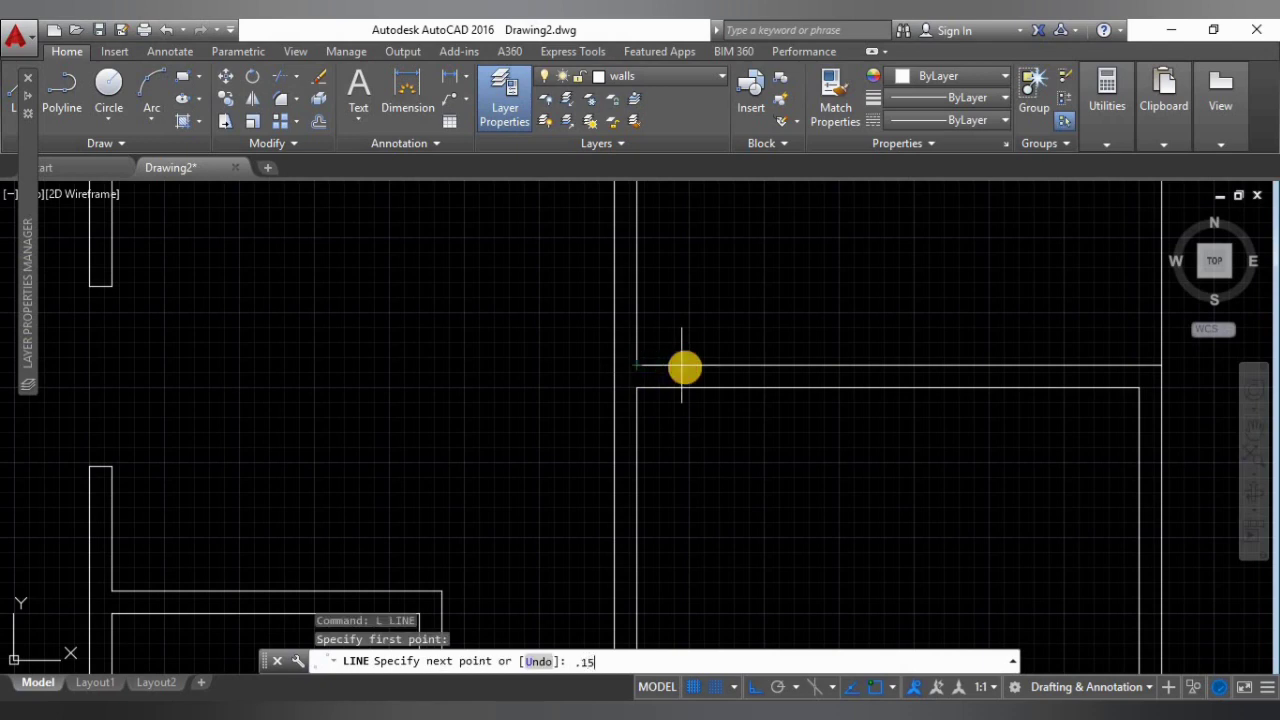
text(.15)
key(Return)
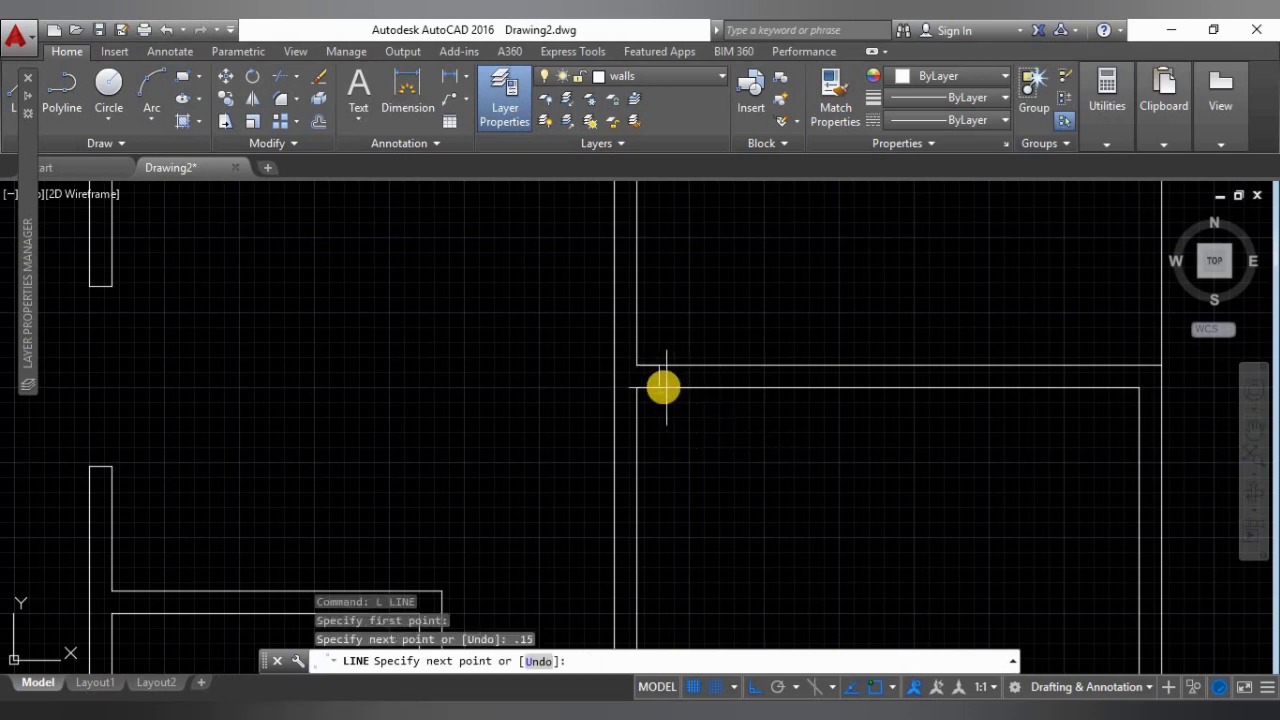
click(661, 388)
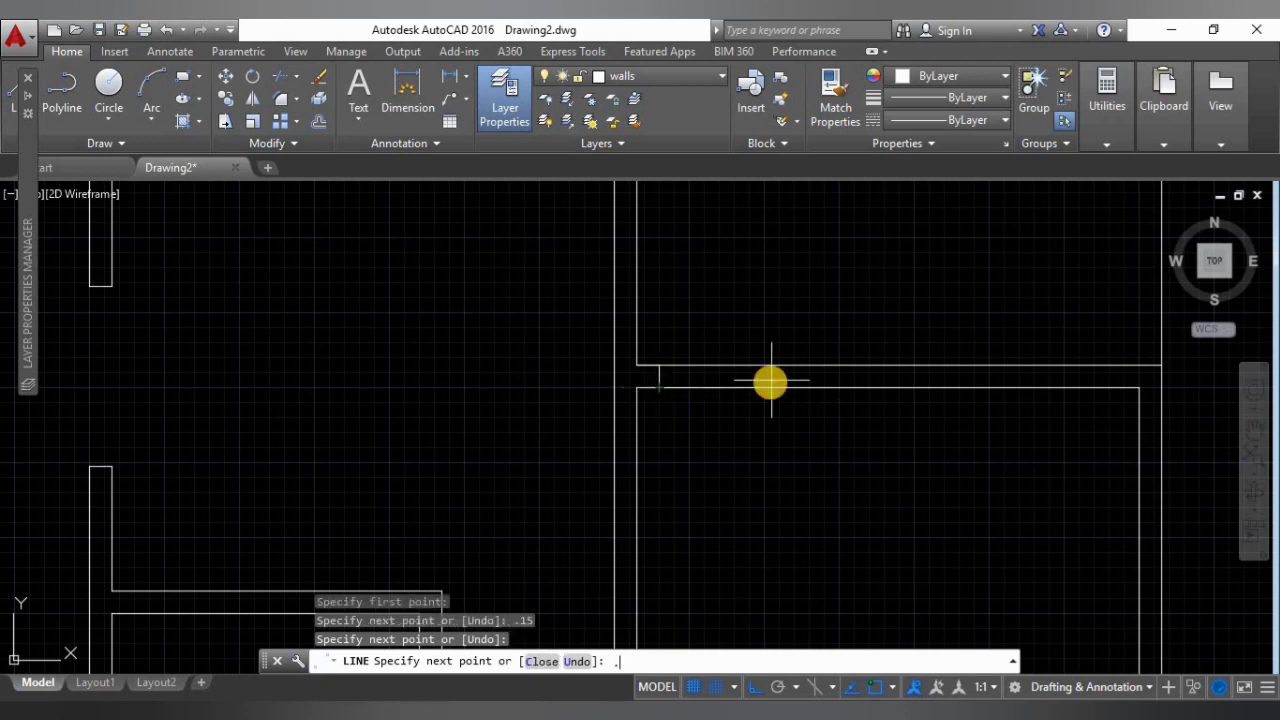
Continue the line 0.9 east along the northeast area's south wall and straight across it to mark the door width.
text(.9)
key(Return)
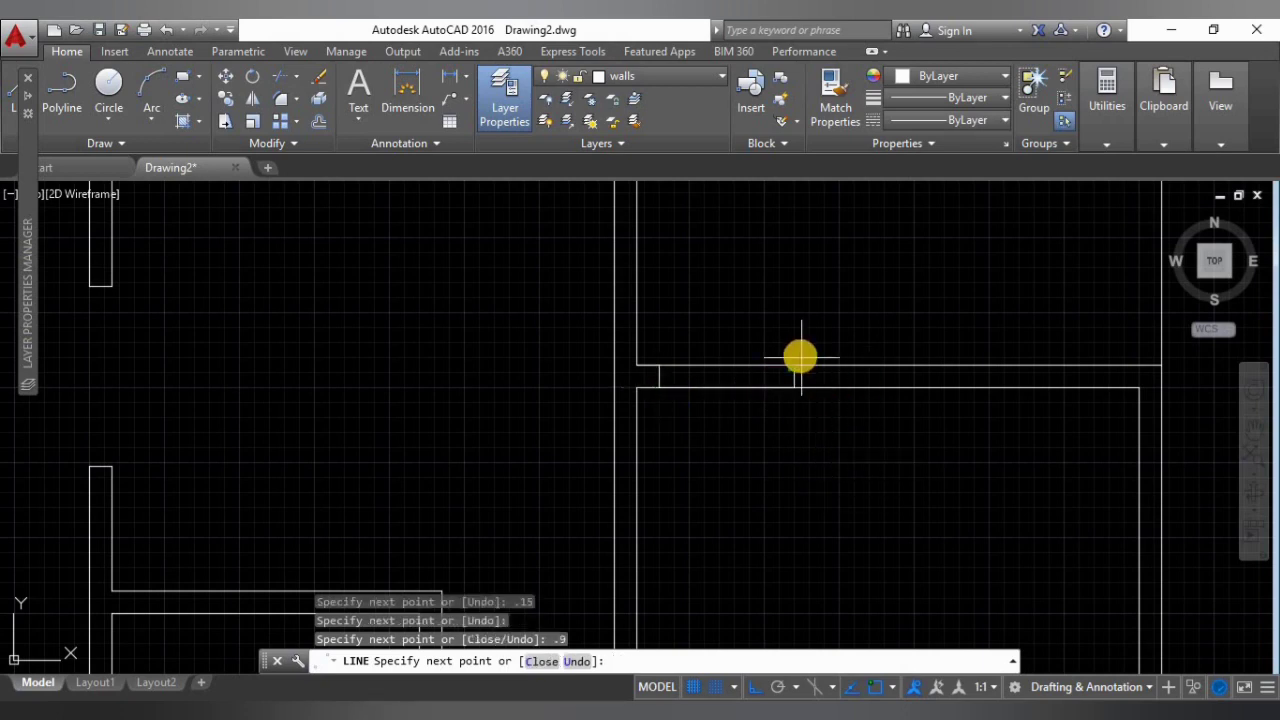
key(Escape)
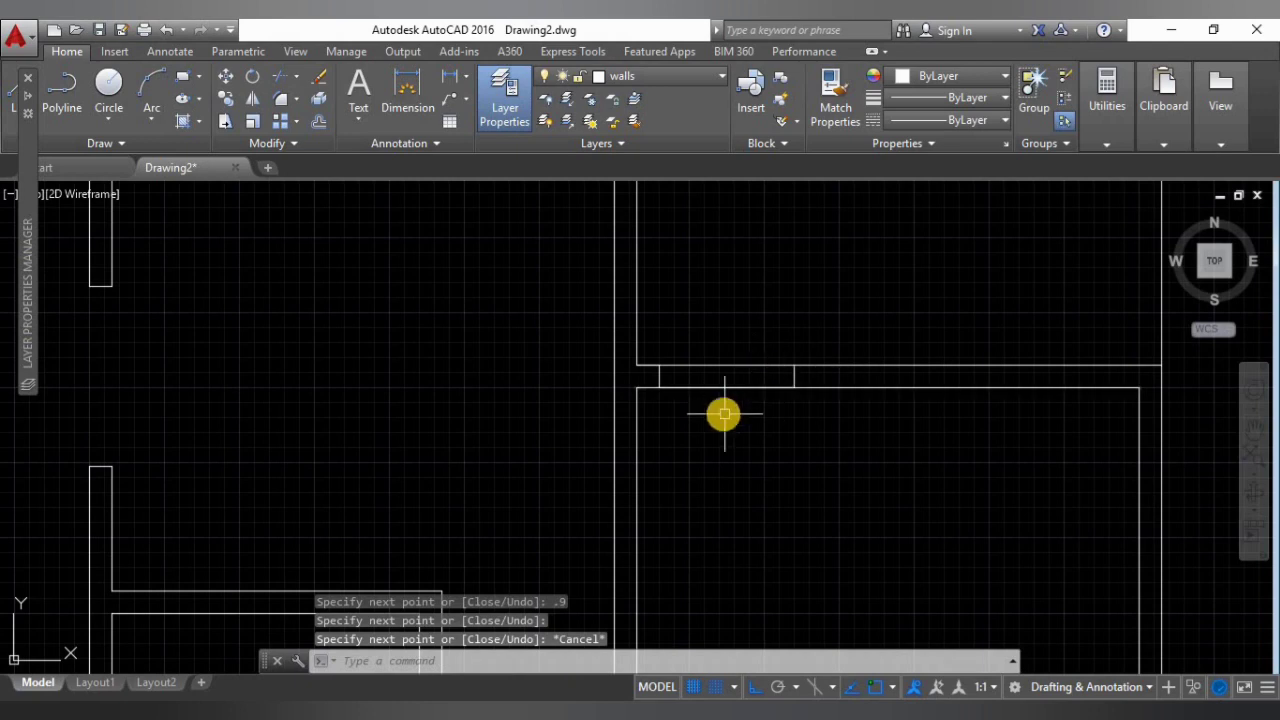
Open the layer manager and make the doors layer current.
scroll(723, 414, down, 5)
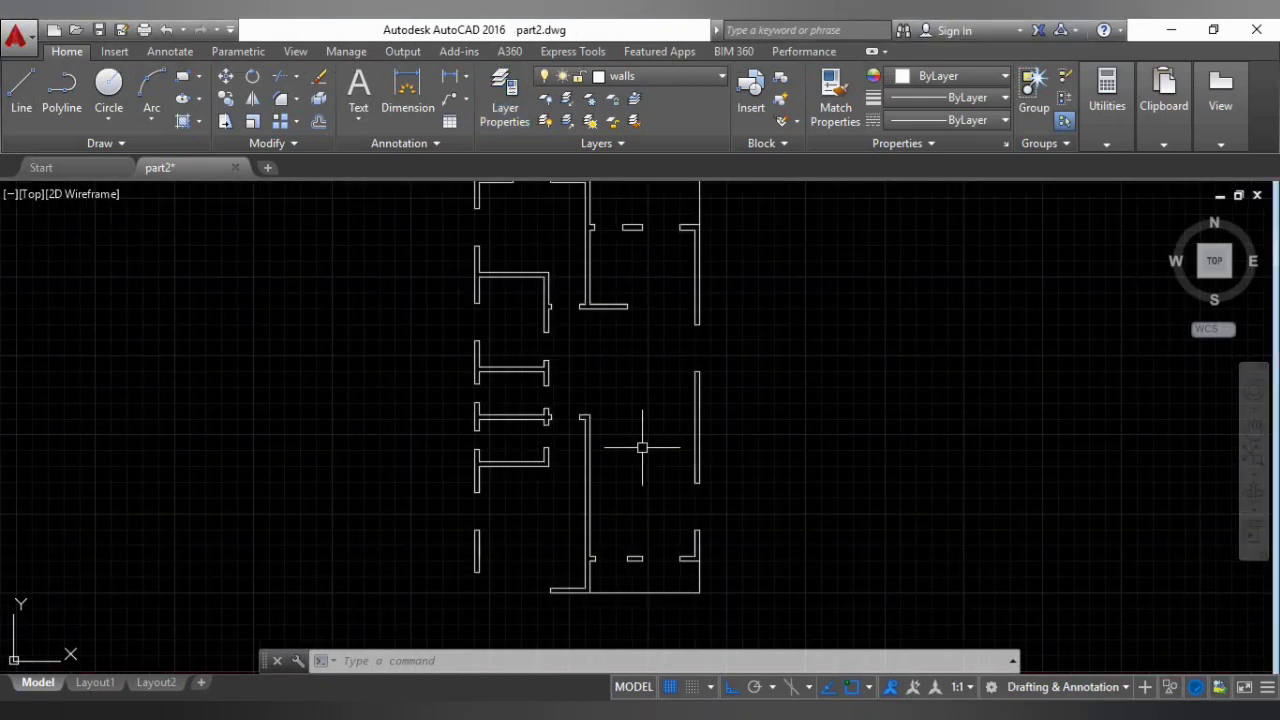
middle_drag(642, 447, 628, 463)
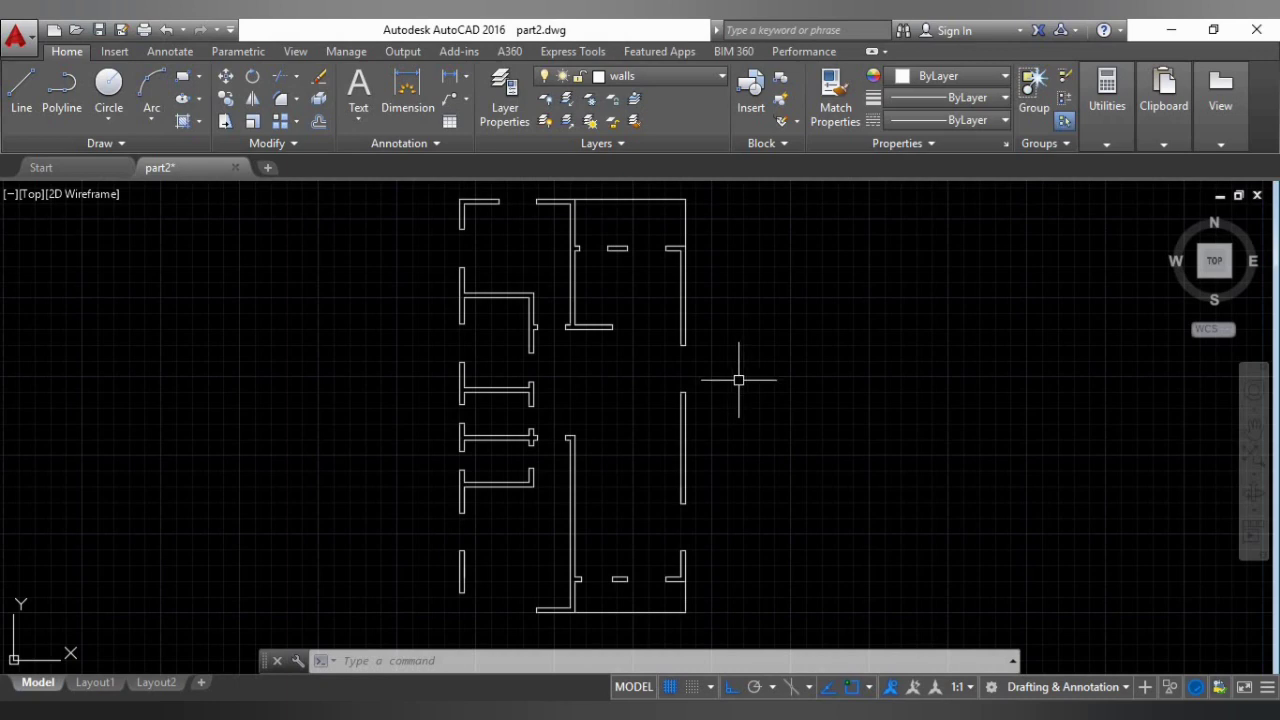
scroll(553, 480, up, 5)
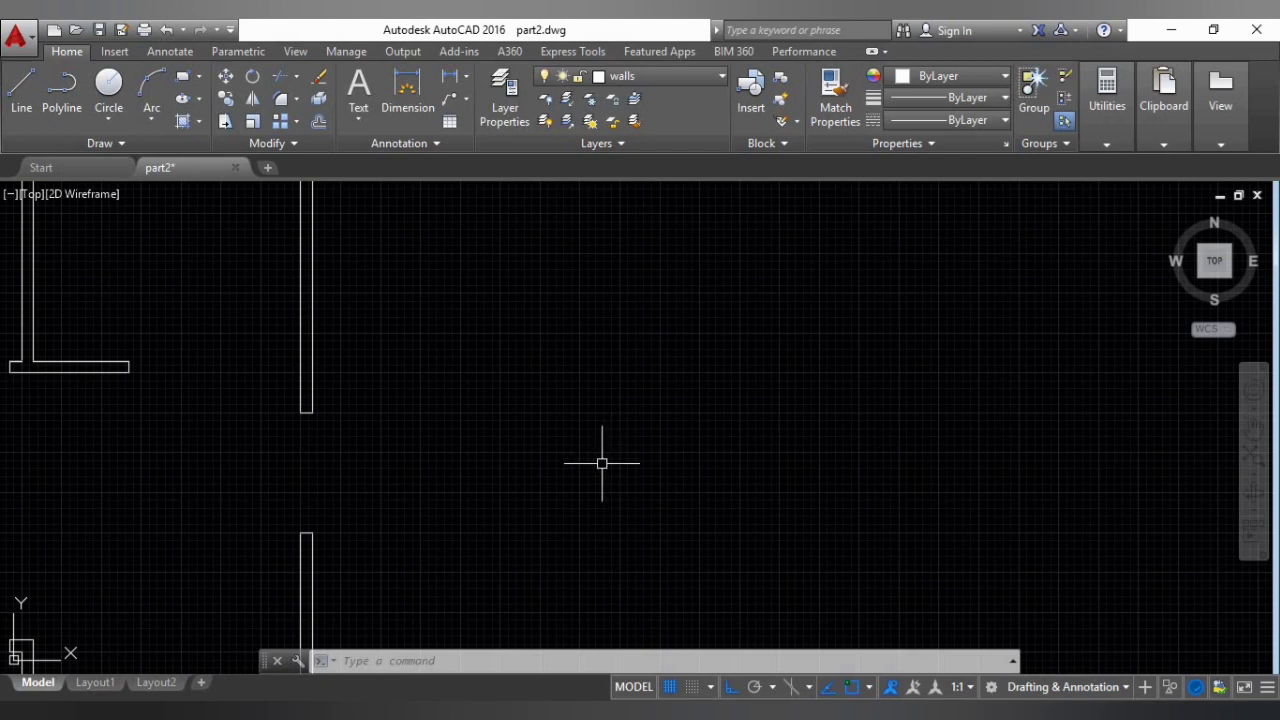
text(l)
key(Down)
key(Down)
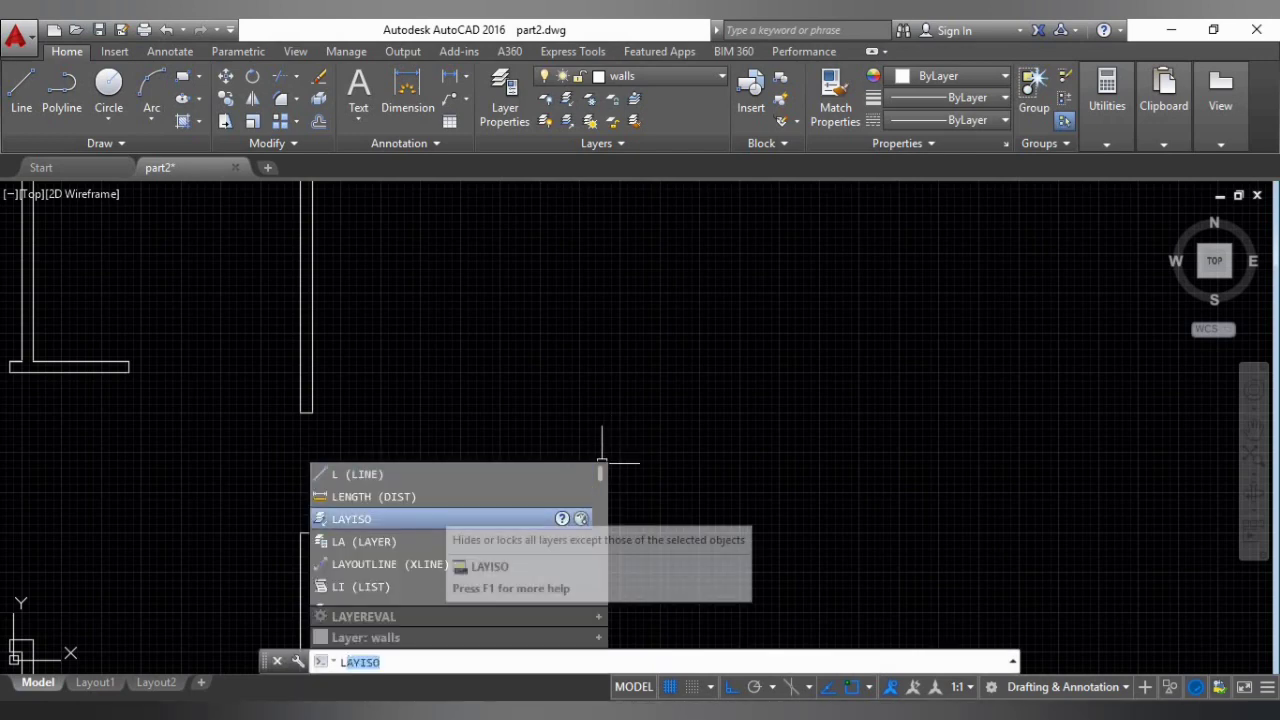
key(Down)
key(Return)
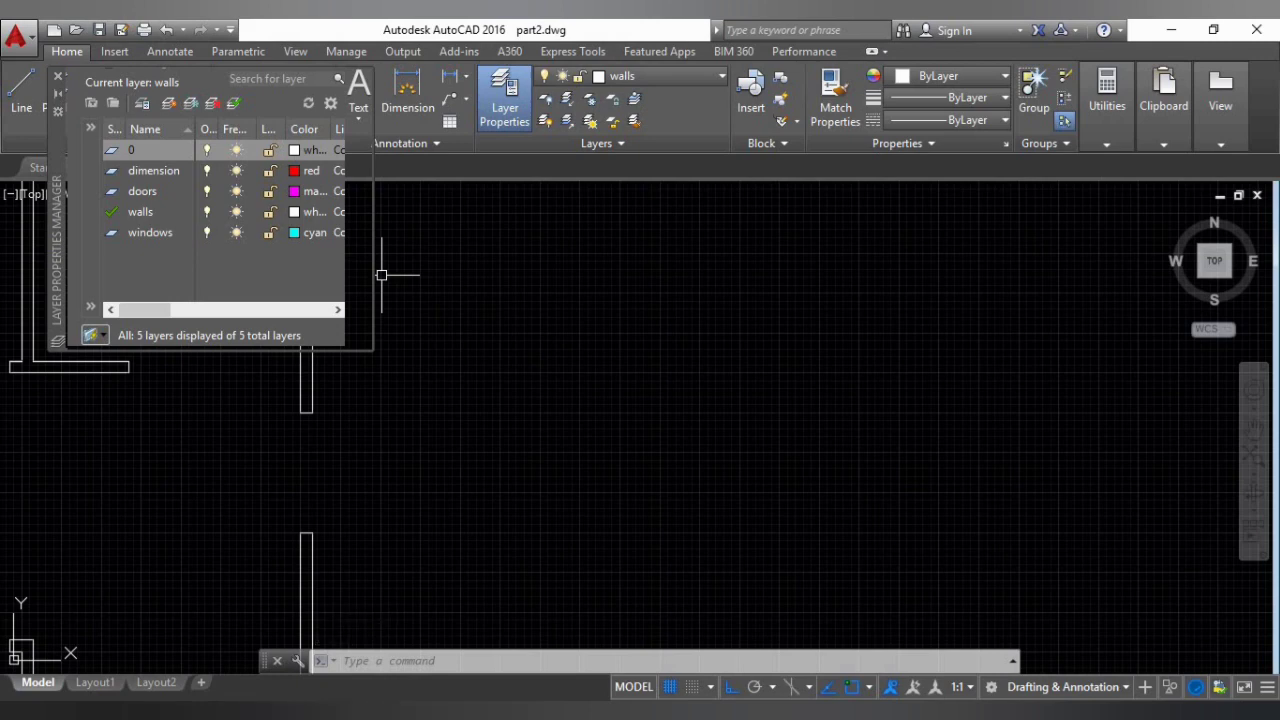
double_click(142, 191)
Draw the first three sides of an L-shaped door jamb east of the plan: 0.1 south, 0.06 east and 0.05 north.
scroll(502, 473, up, 2)
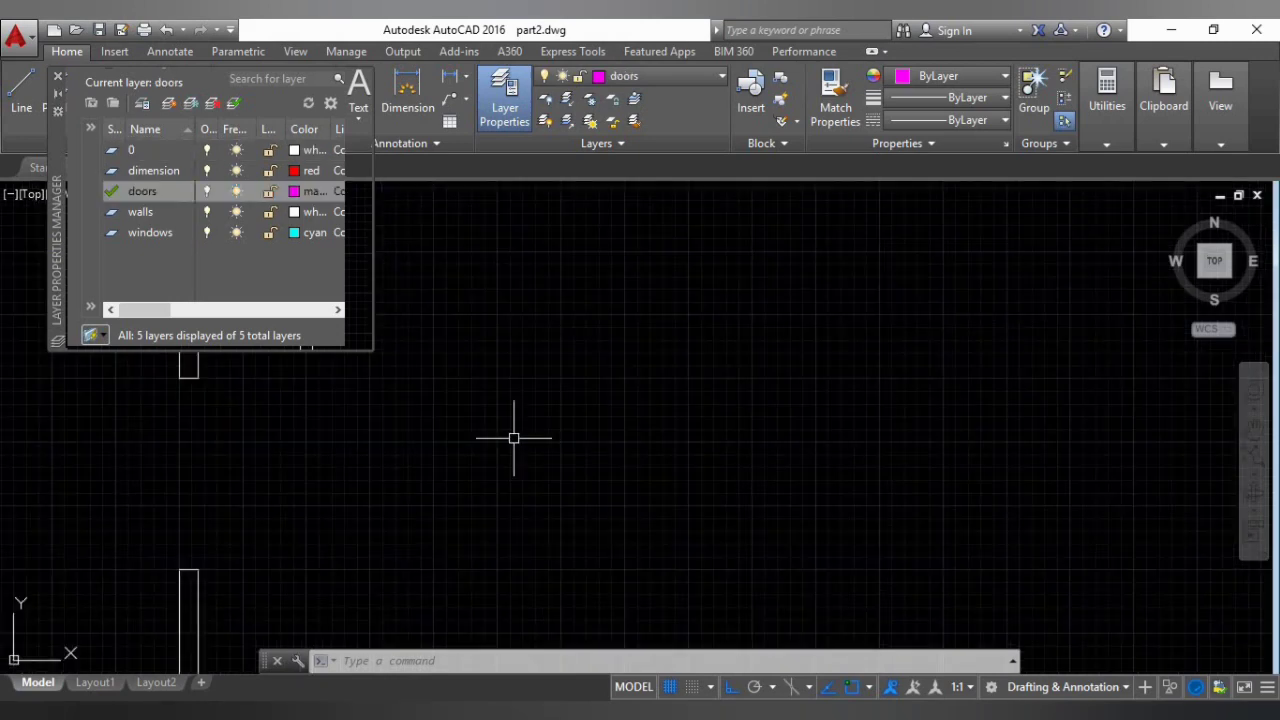
middle_drag(476, 487, 551, 479)
text(l)
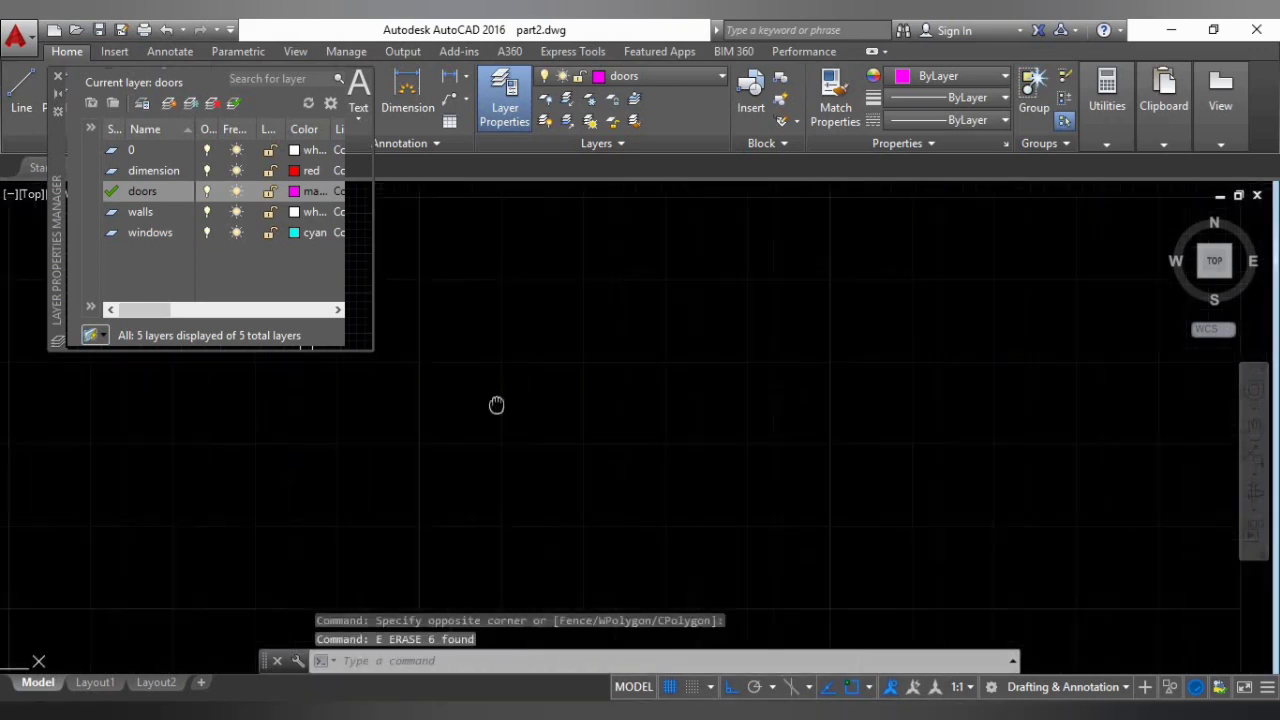
middle_drag(494, 406, 479, 407)
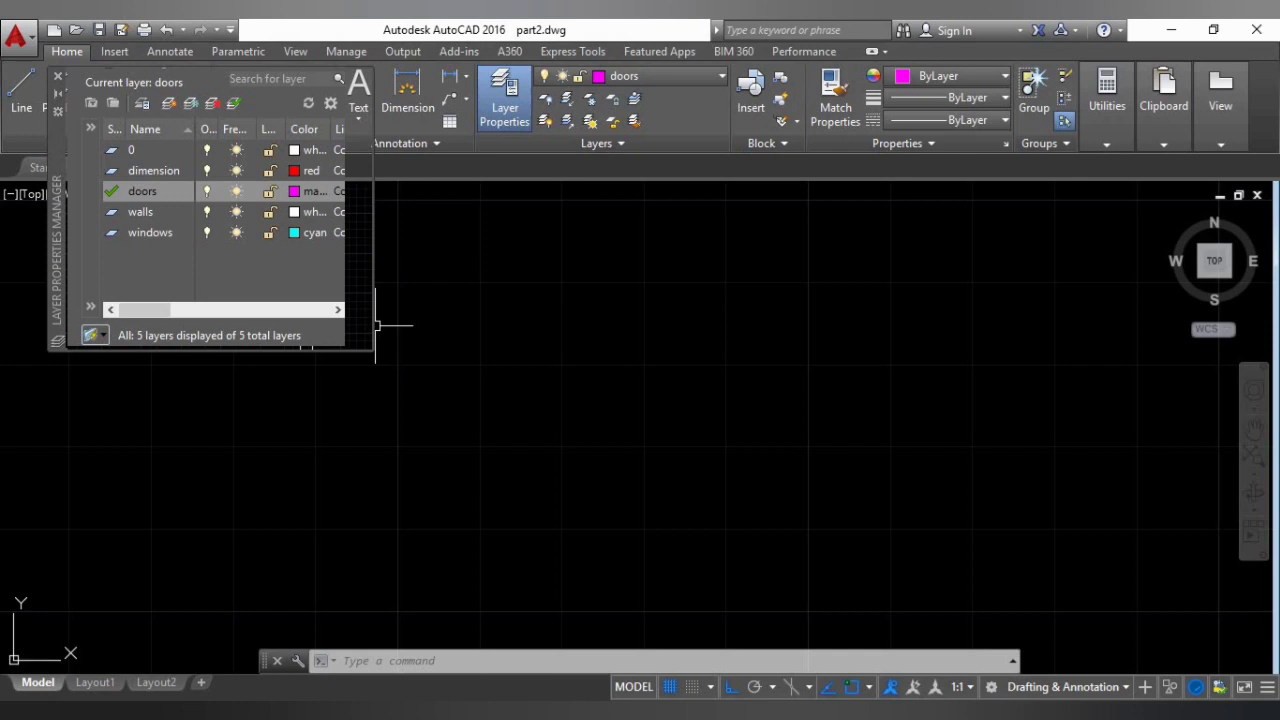
middle_drag(497, 375, 537, 377)
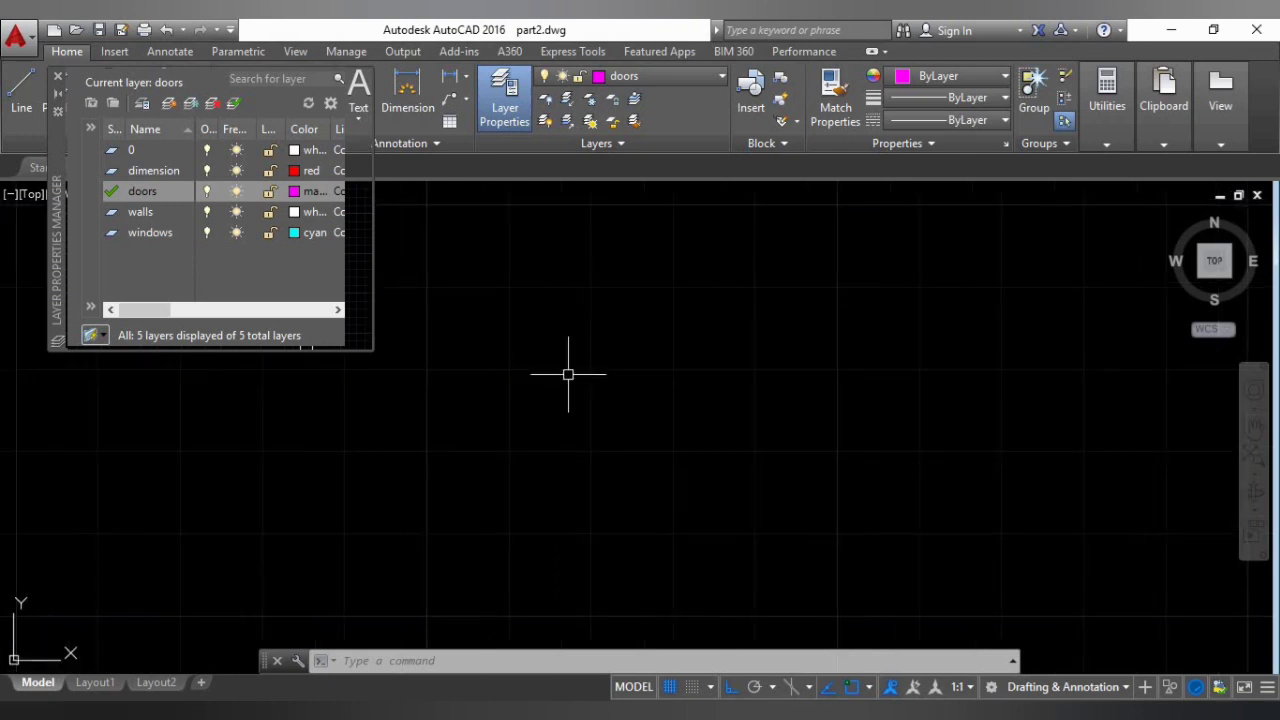
text(l)
key(Return)
click(516, 334)
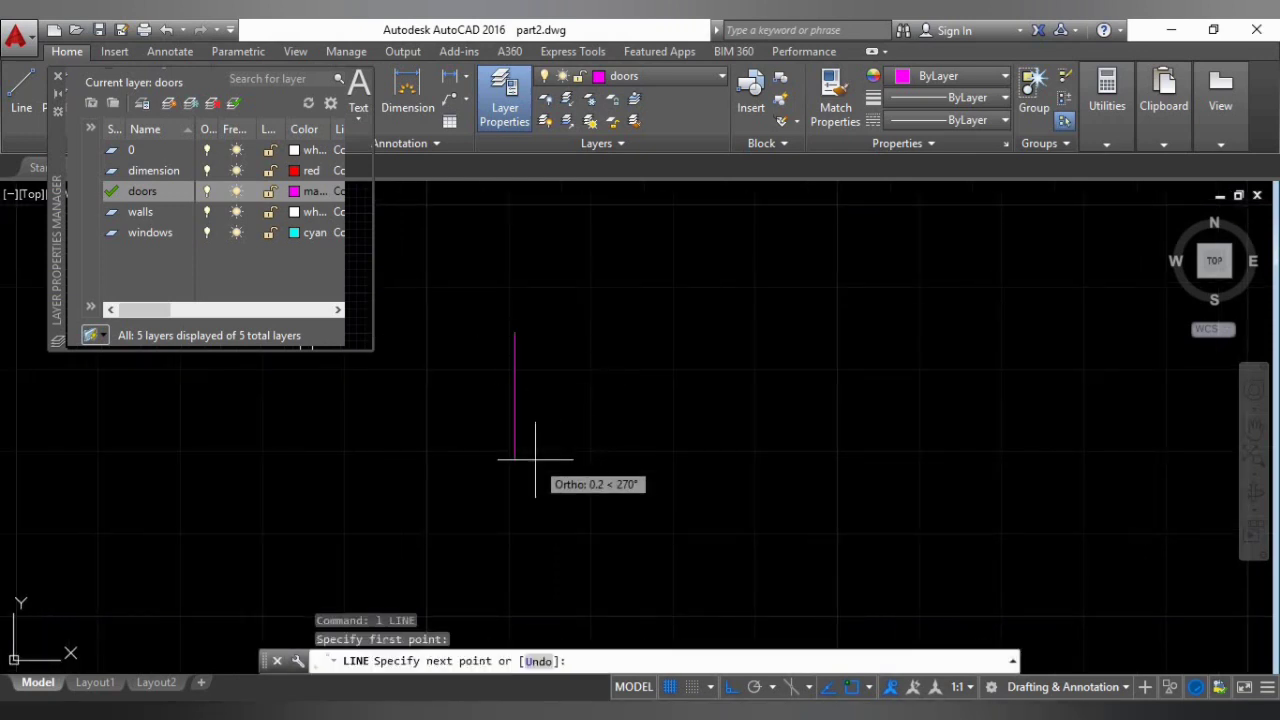
text(.1)
key(Return)
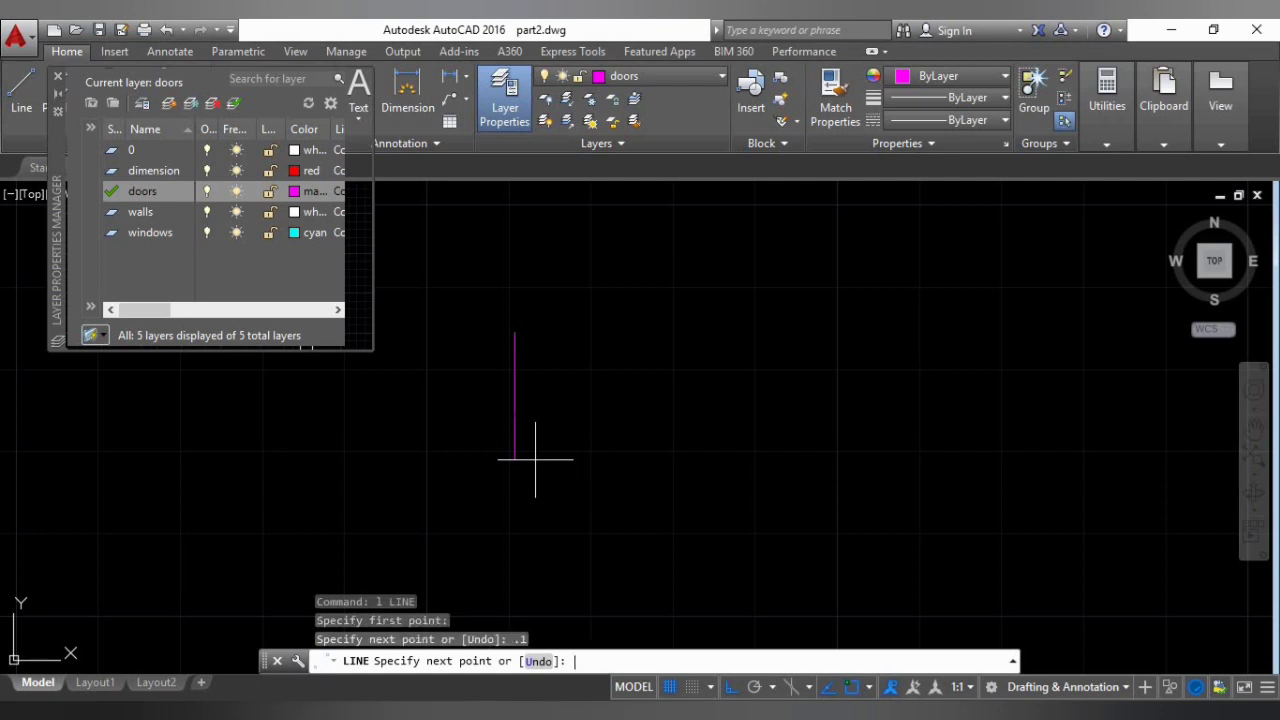
text(.0)
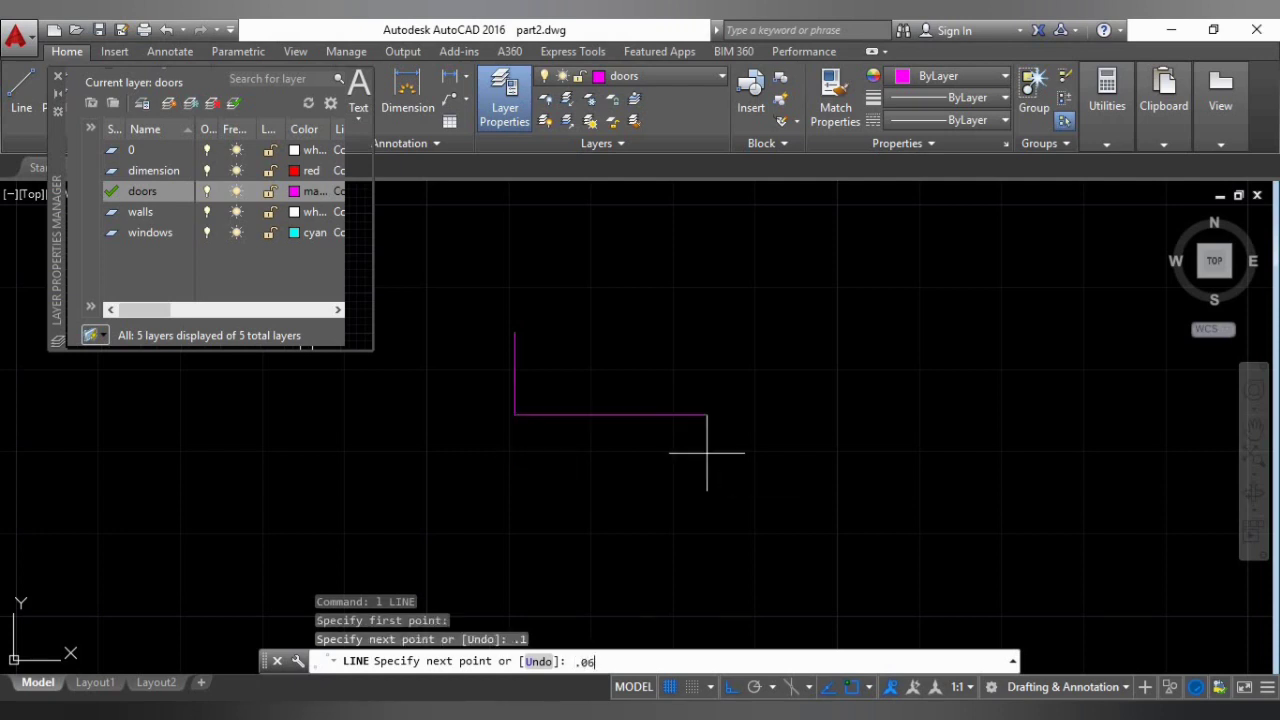
text(6)
key(Return)
text(.0)
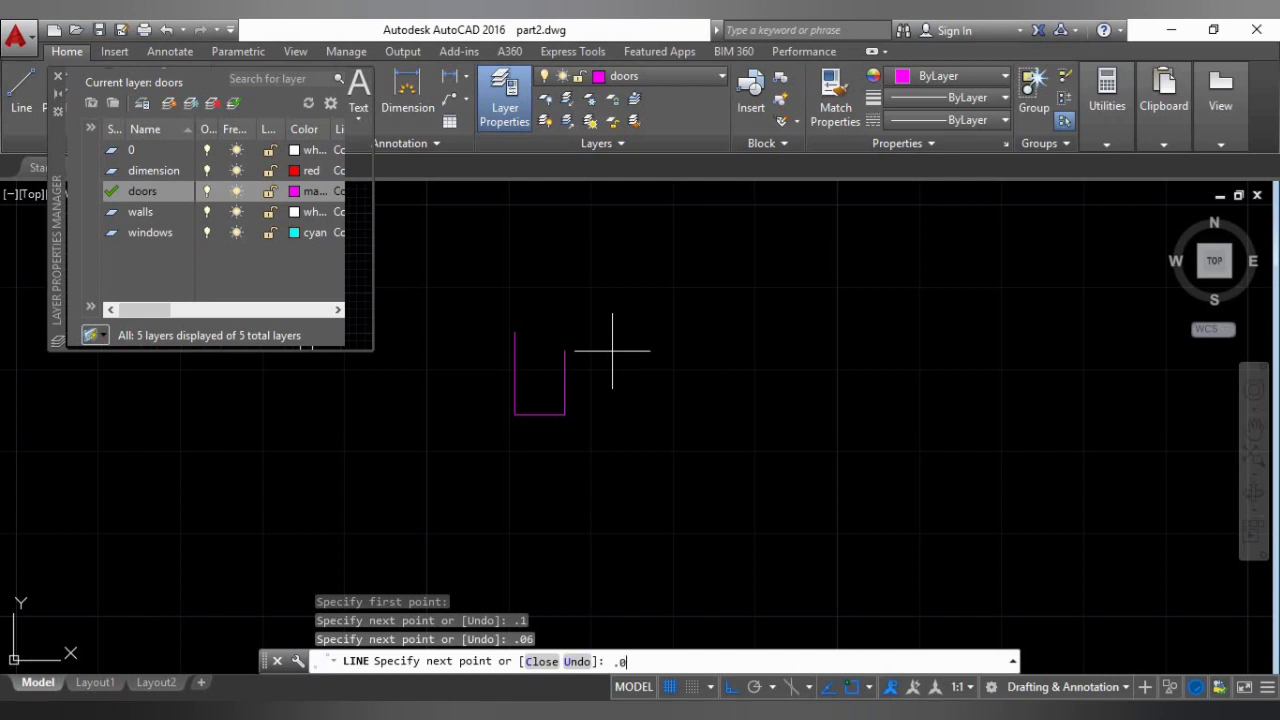
text(85)
key(Return)
Close the L-shaped jamb outline with a 0.03 segment west, one north level with the start point, and one back to the start.
scroll(540, 372, up, 5)
middle_drag(571, 371, 586, 414)
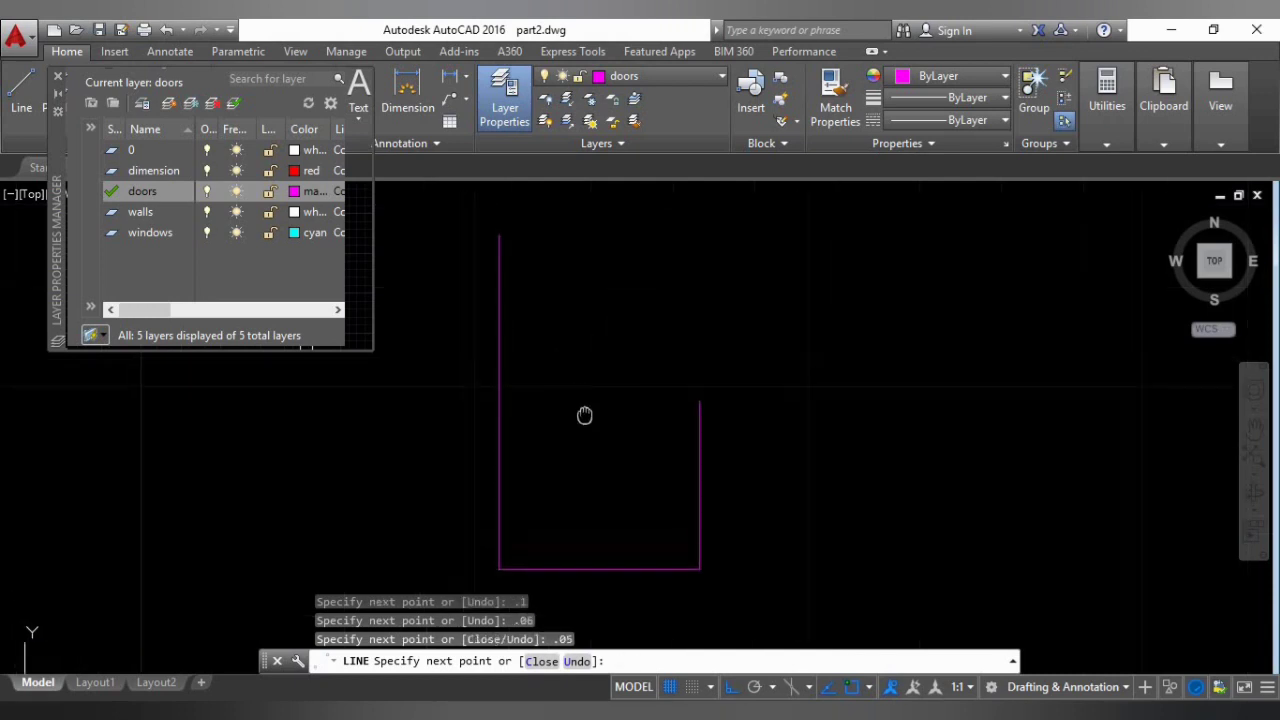
text(.0)
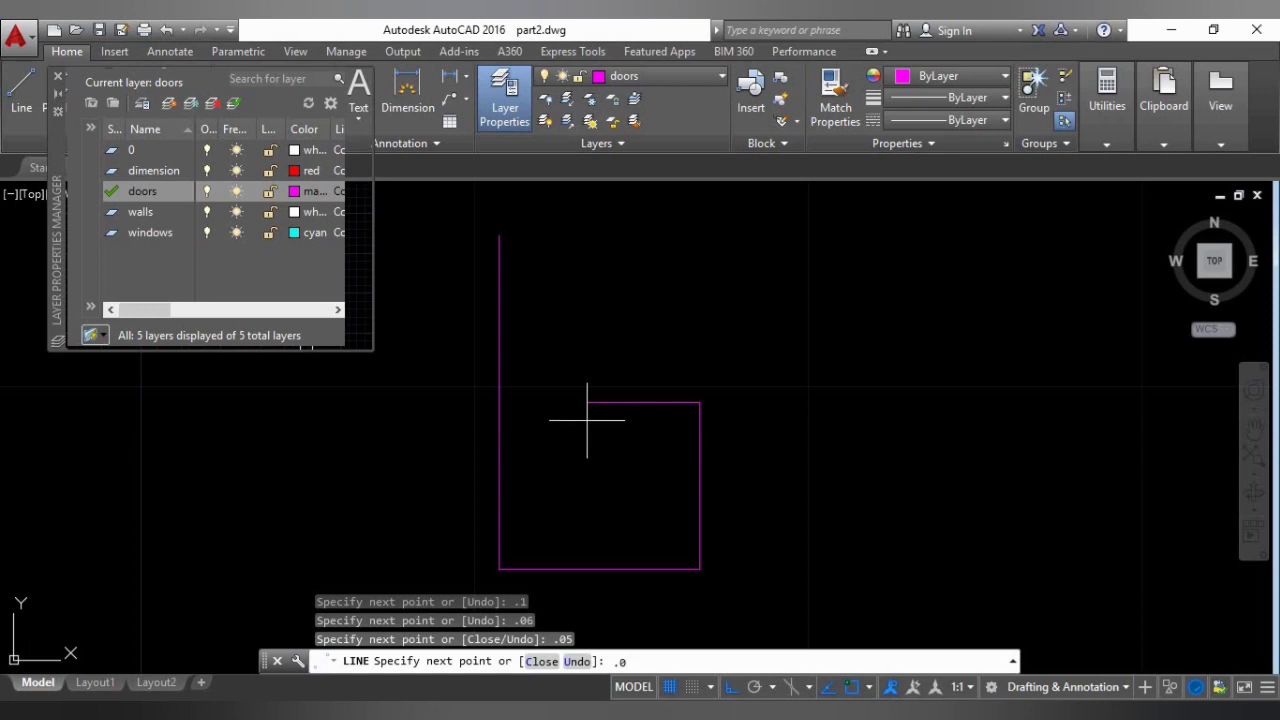
text(3)
key(Return)
middle_drag(603, 331, 603, 277)
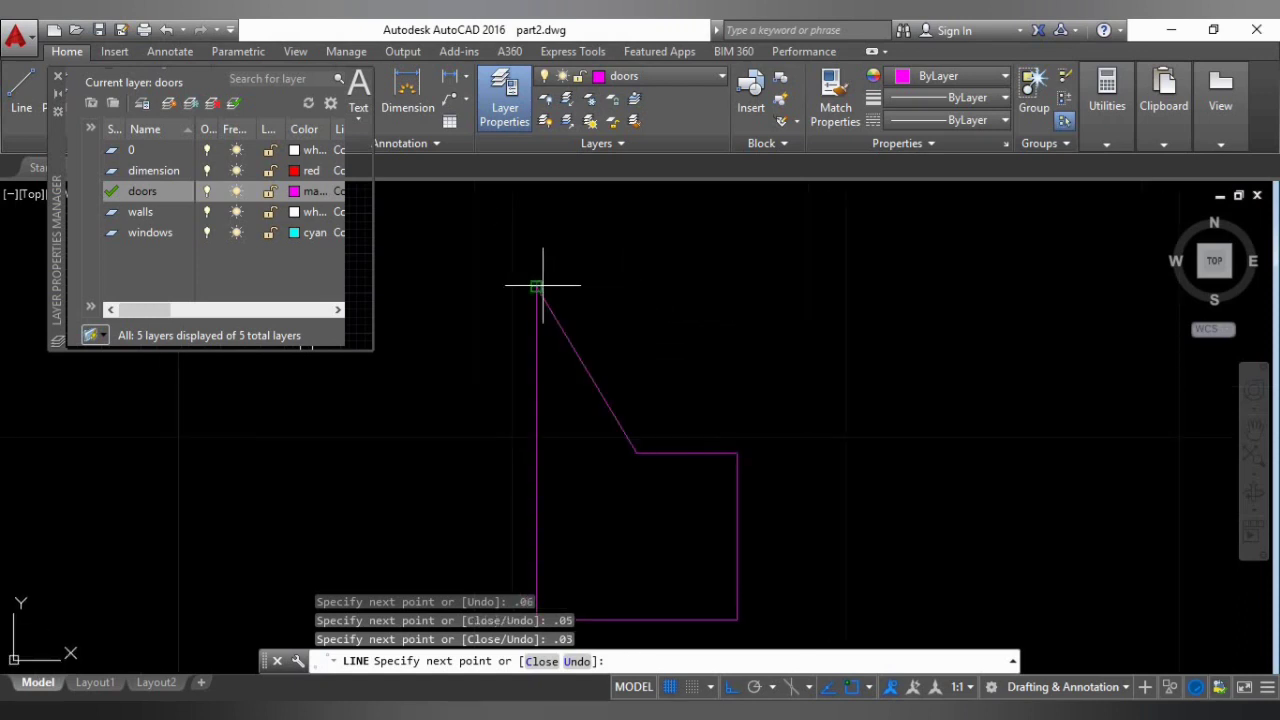
click(637, 287)
click(537, 287)
scroll(532, 291, down, 6)
key(Escape)
key(Escape)
key(Escape)
key(Escape)
middle_drag(654, 380, 623, 446)
Draw a 0.9 line due east from the jamb's northwest corner.
text(l)
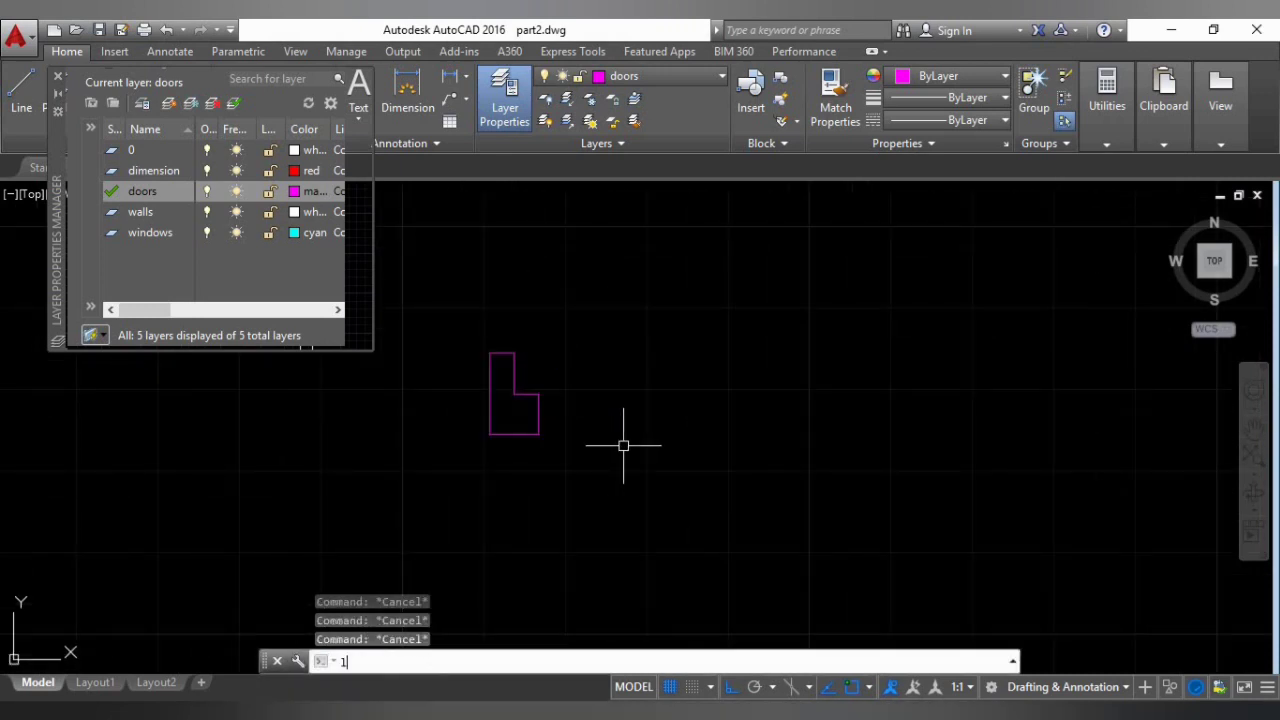
key(Return)
click(489, 353)
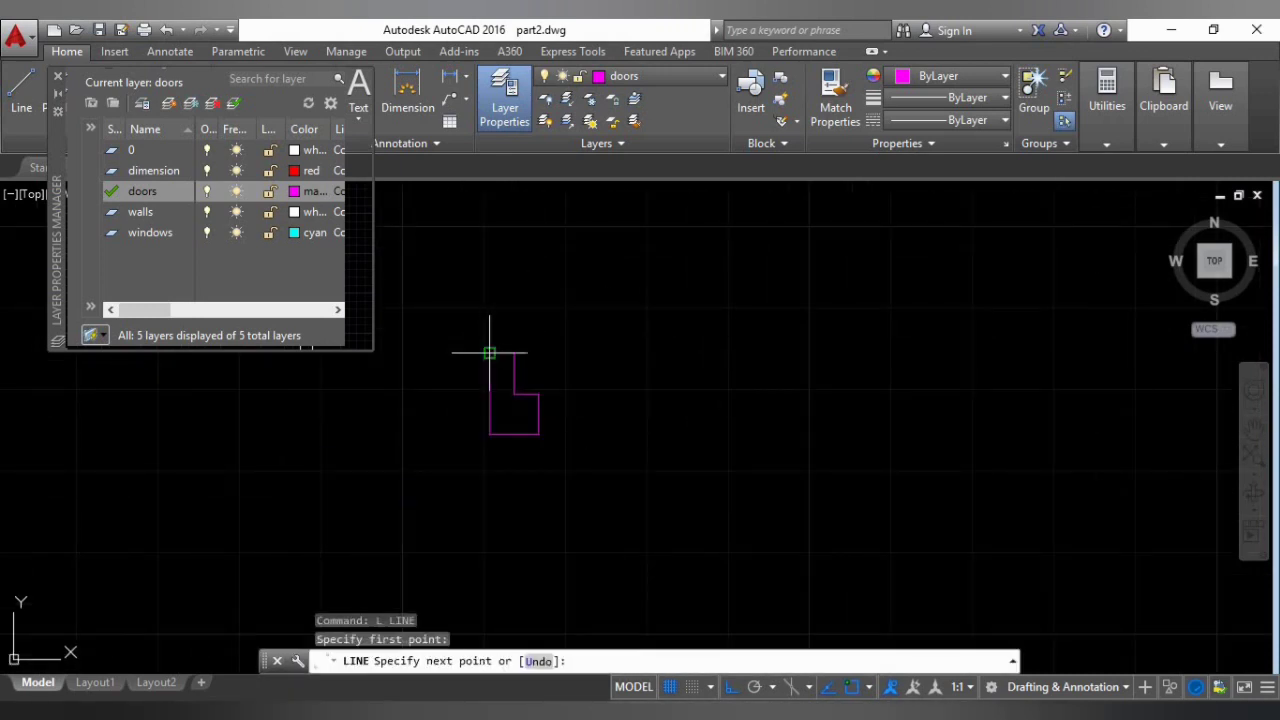
text(.9)
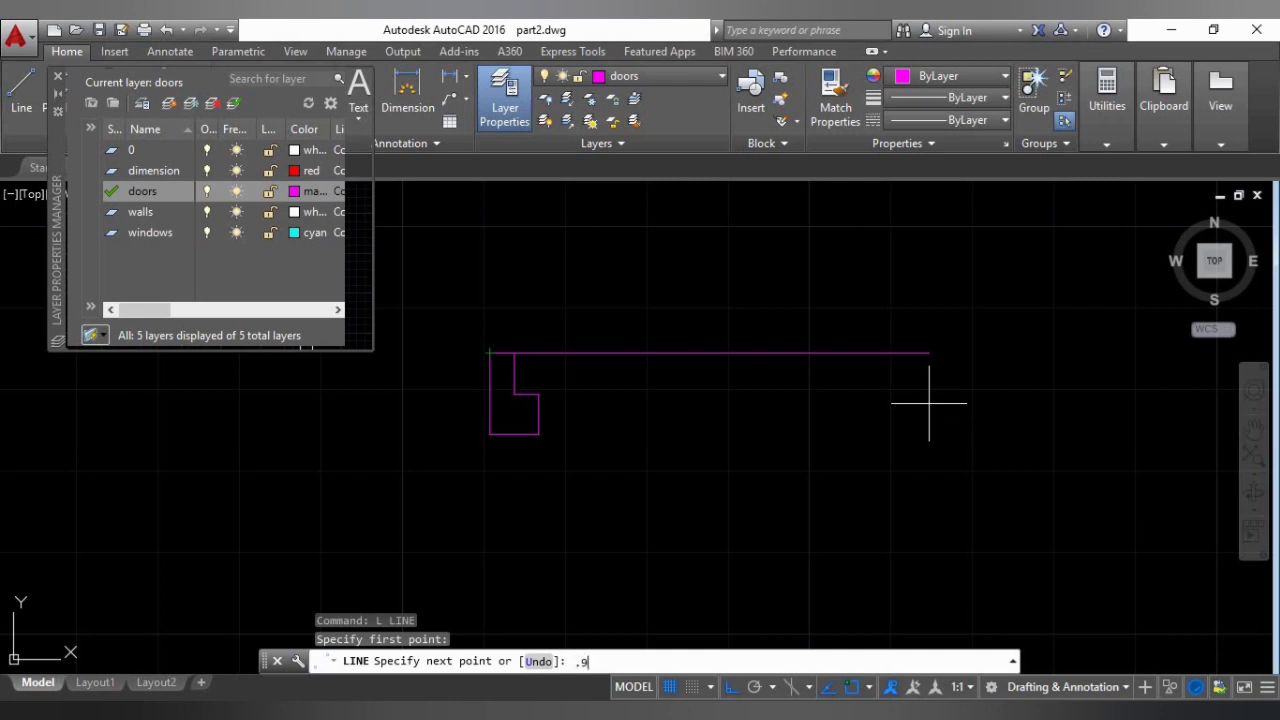
key(Return)
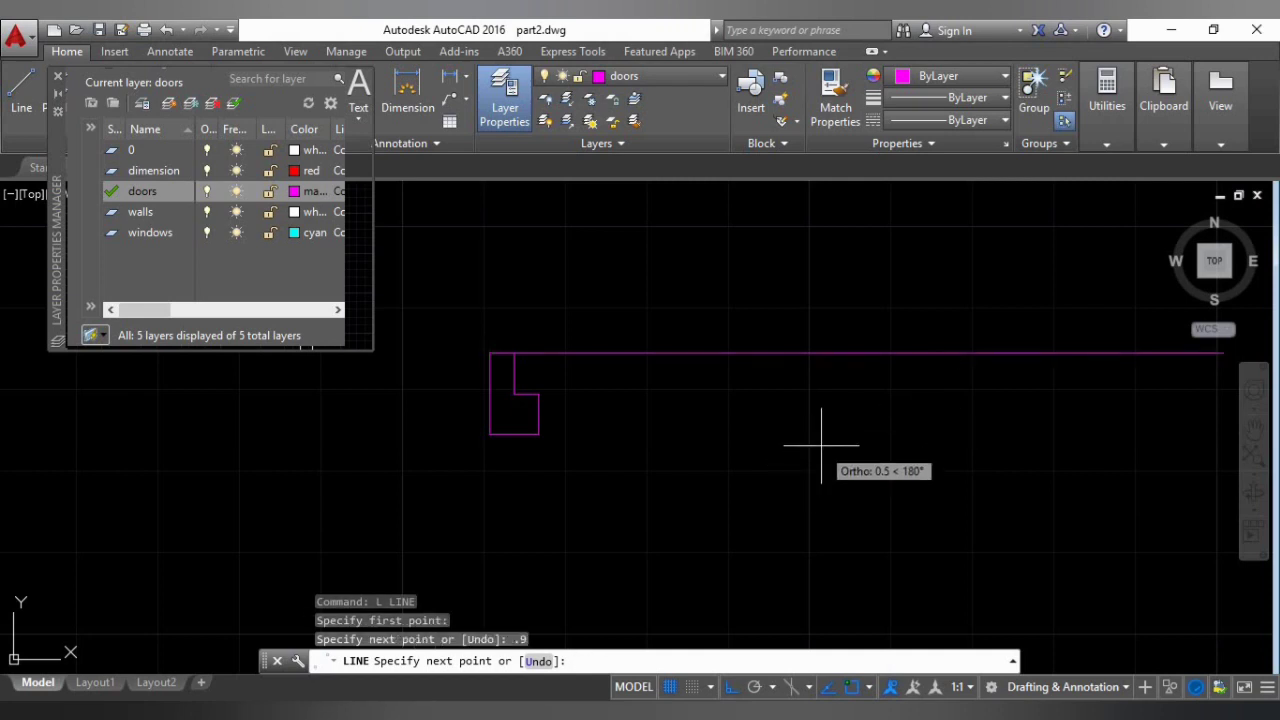
middle_drag(909, 466, 775, 474)
key(Escape)
Mirror the jamb about a vertical axis through the 0.9 line's midpoint, keeping the original.
scroll(595, 493, down, 3)
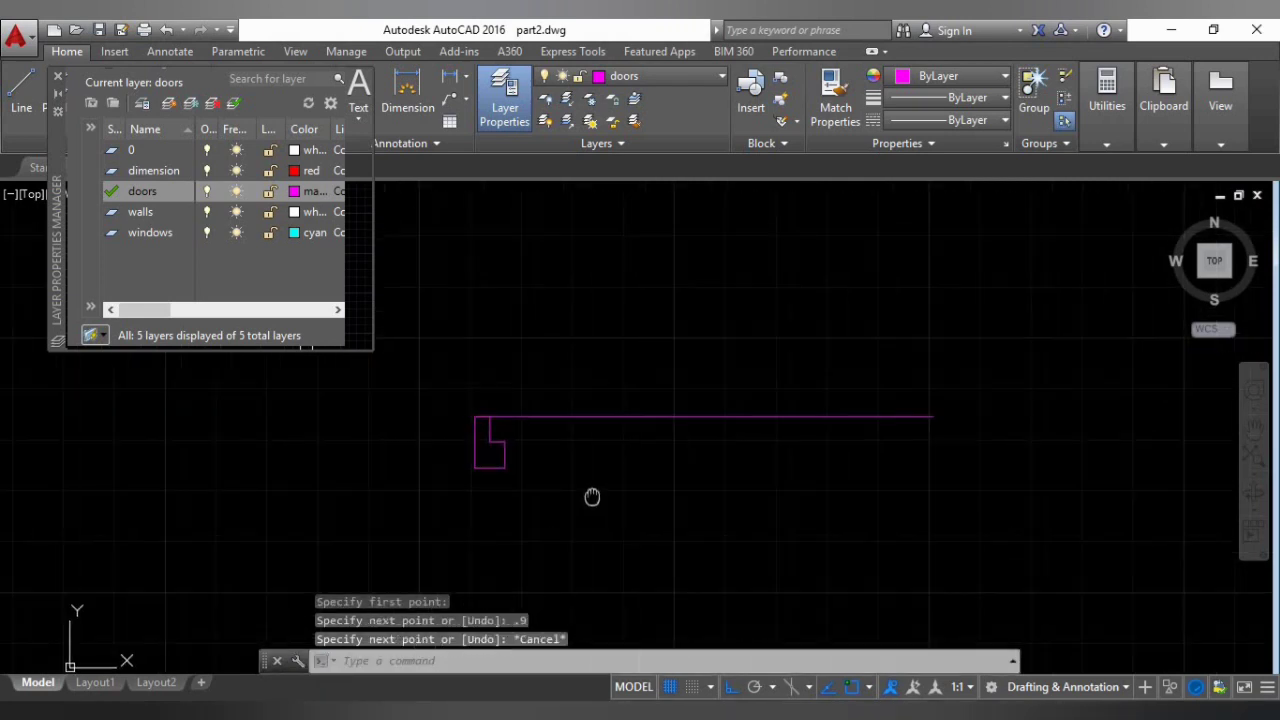
scroll(560, 500, up, 1)
click(416, 390)
click(534, 484)
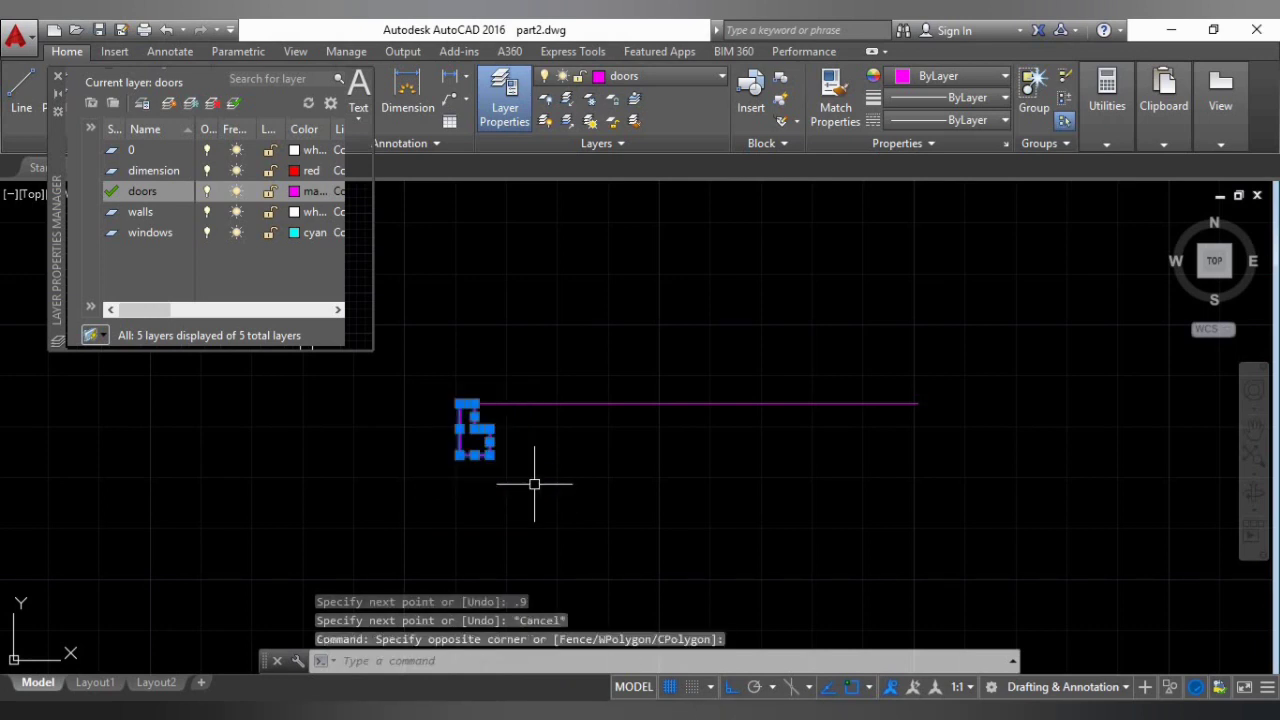
text(MI)
key(Return)
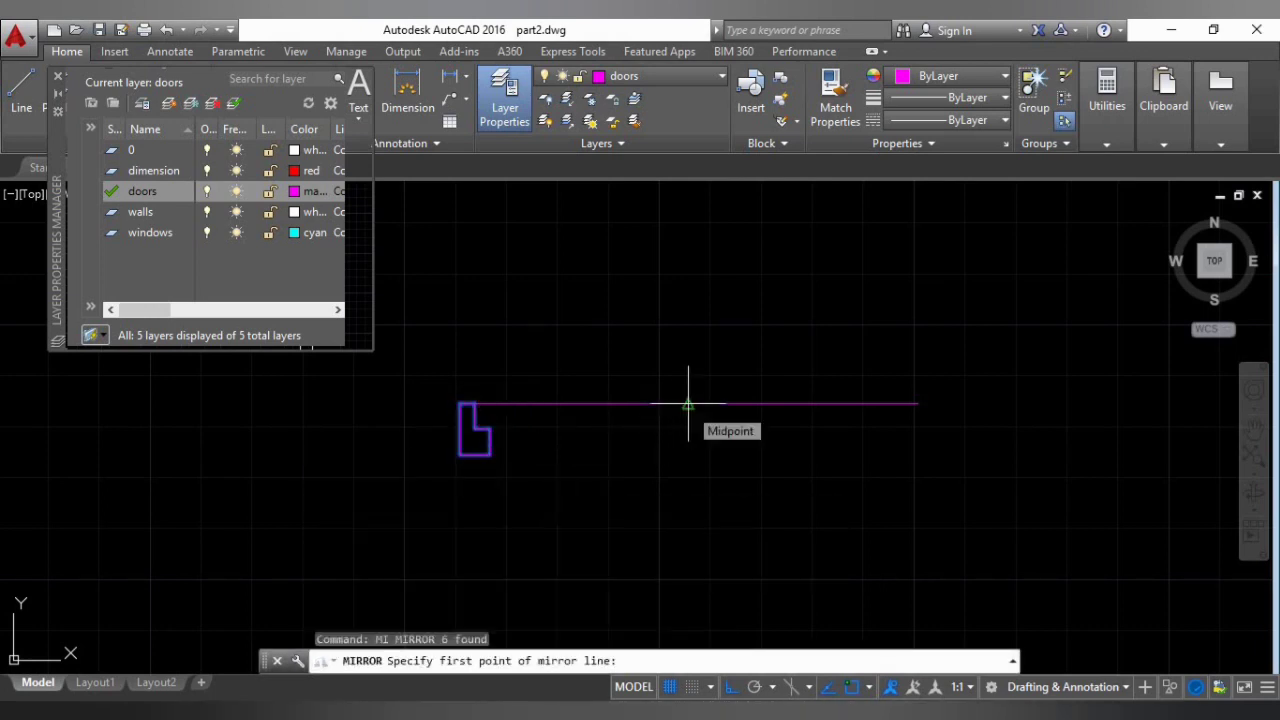
click(688, 404)
click(688, 519)
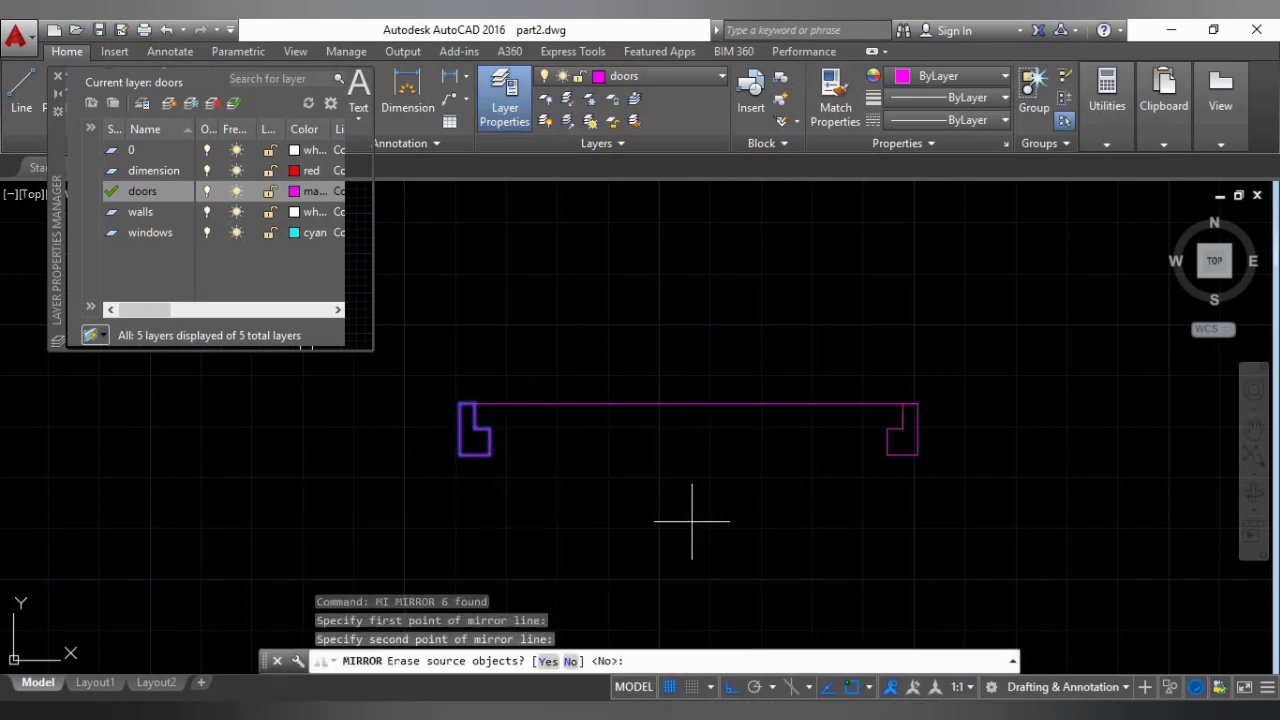
middle_drag(1027, 490, 1056, 511)
key(Return)
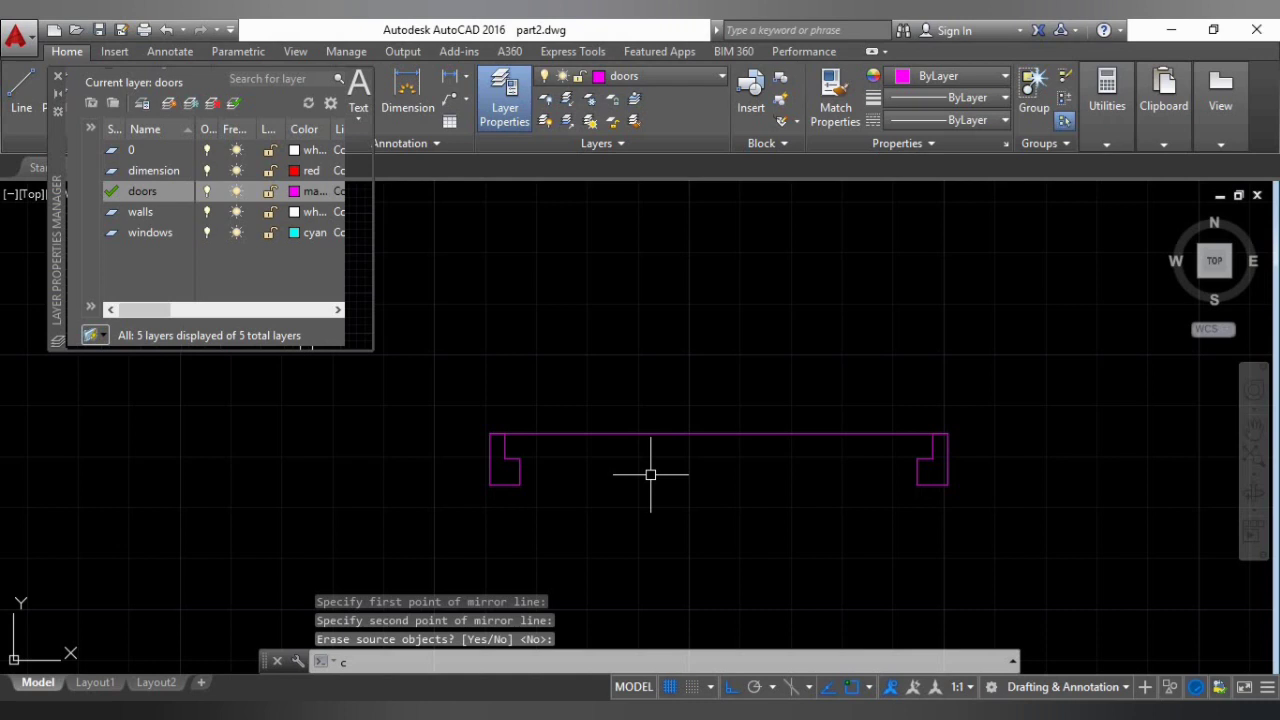
Draw a circle centred on the west jamb's inner north corner with its radius reaching the east jamb's inner north corner.
text(c)
key(Return)
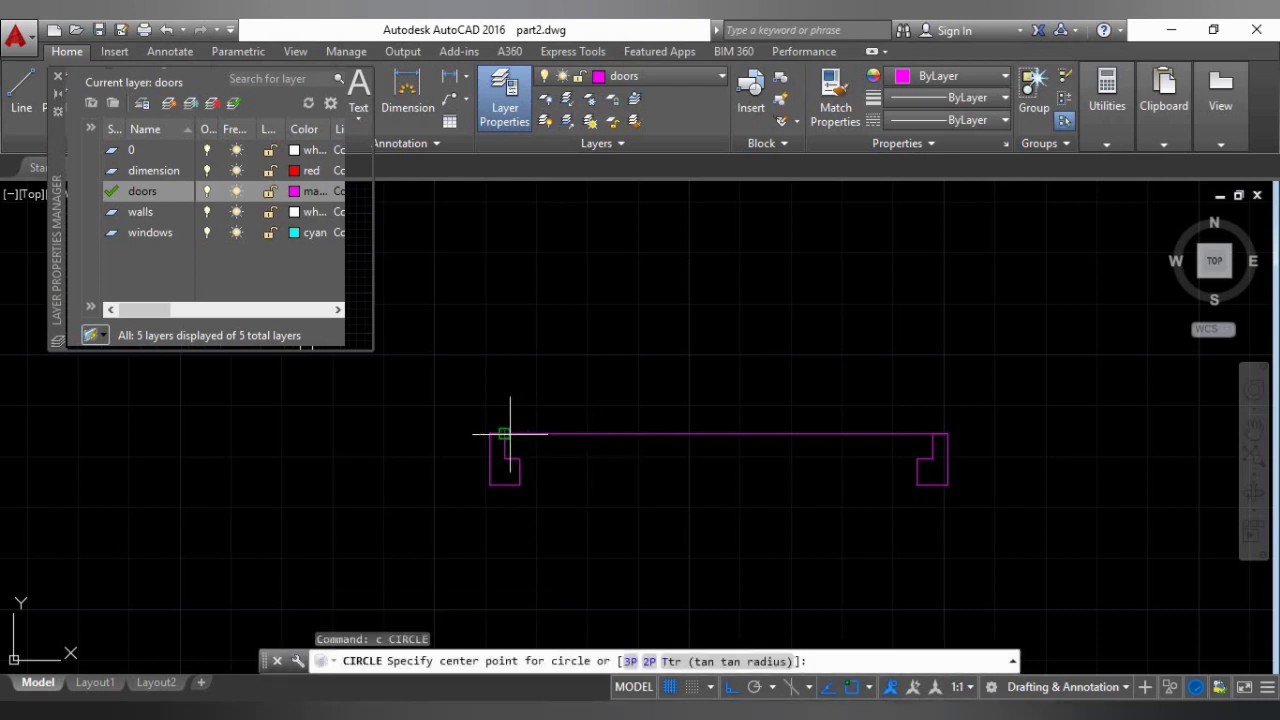
click(510, 434)
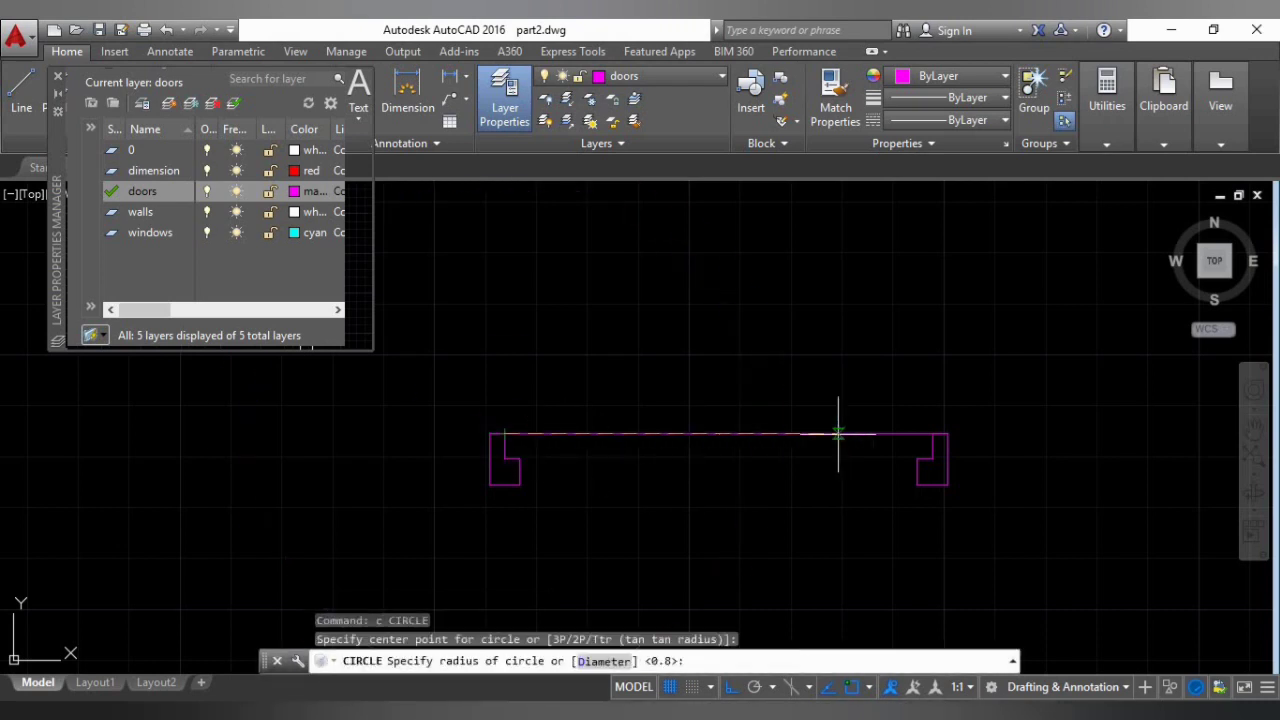
click(932, 434)
scroll(800, 417, down, 5)
key(Escape)
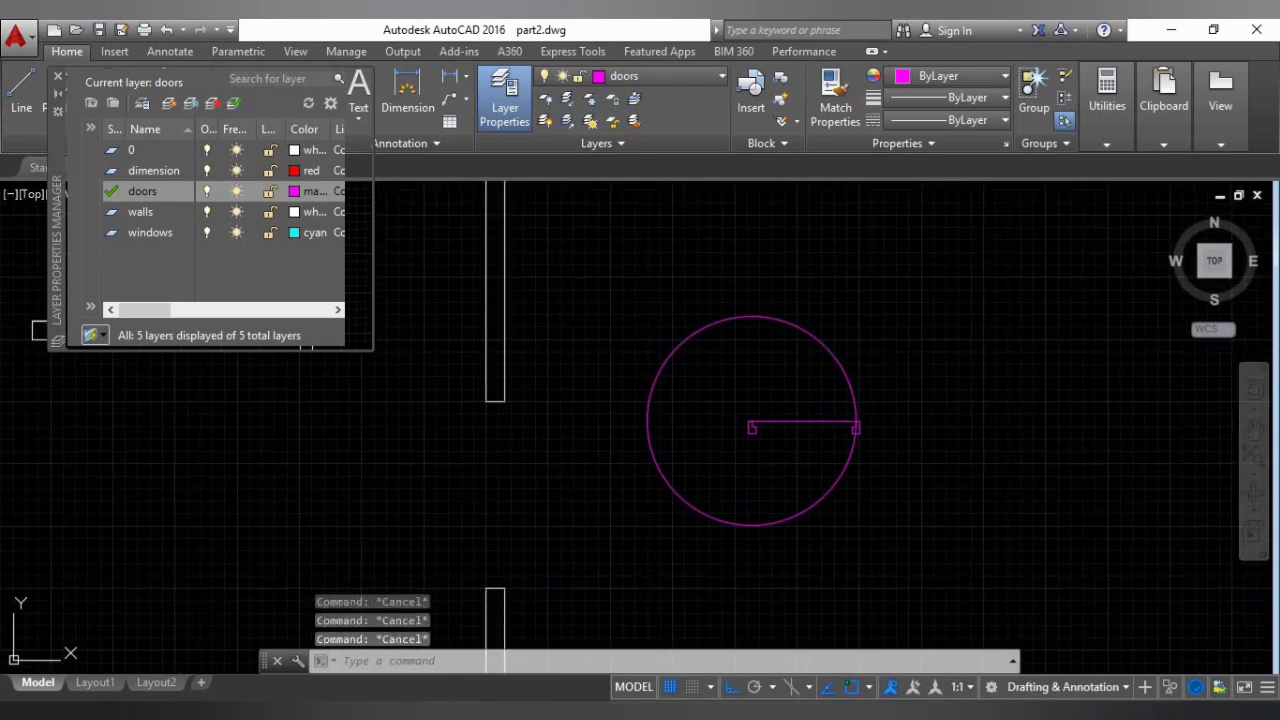
Draw a vertical line from the circle's centre north to just beyond the circle.
text(l)
key(Return)
scroll(760, 428, up, 8)
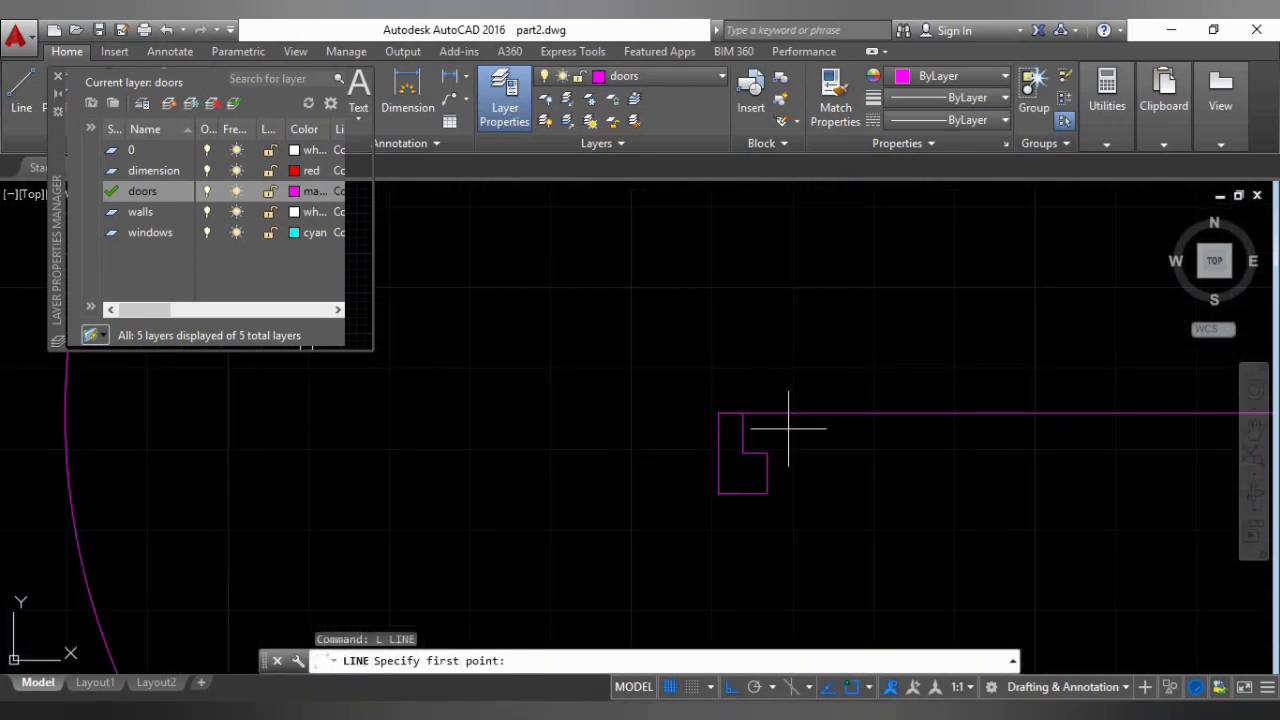
click(741, 410)
scroll(834, 374, down, 3)
scroll(771, 509, down, 2)
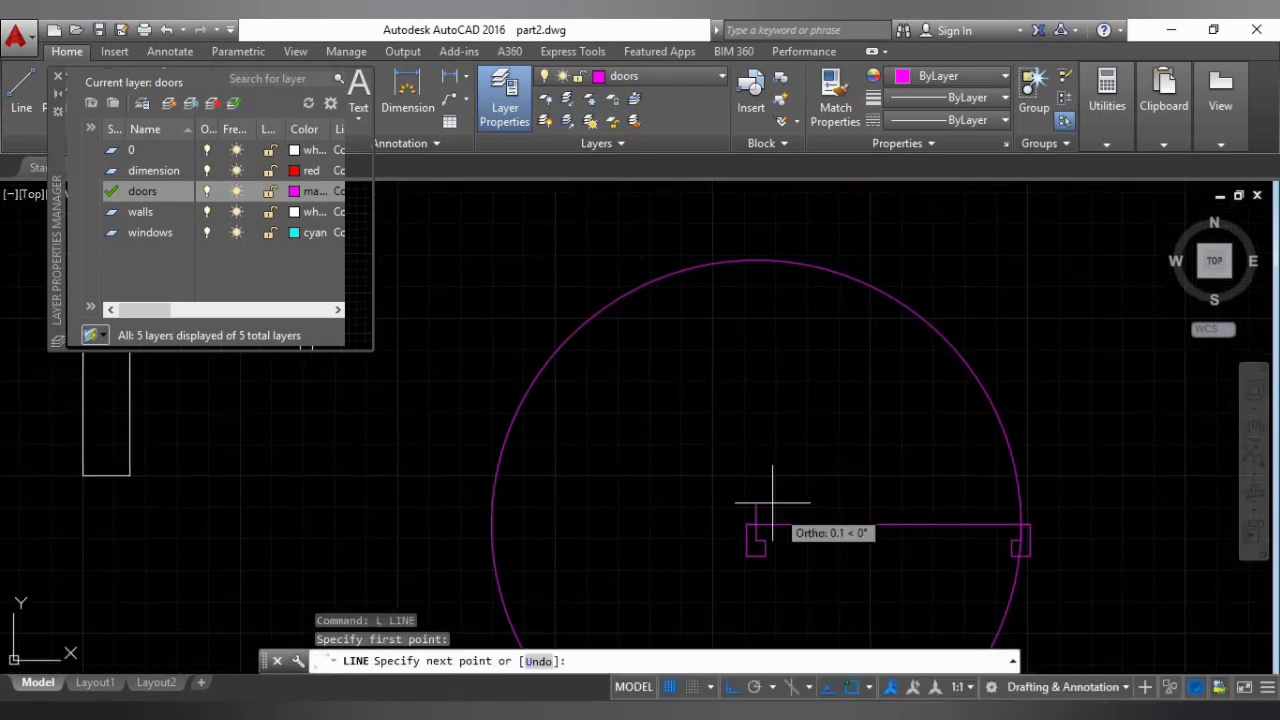
click(755, 226)
key(Escape)
Offset the vertical line at the west jamb by 0.05 to the east to form the door leaf's thickness.
click(792, 345)
click(631, 389)
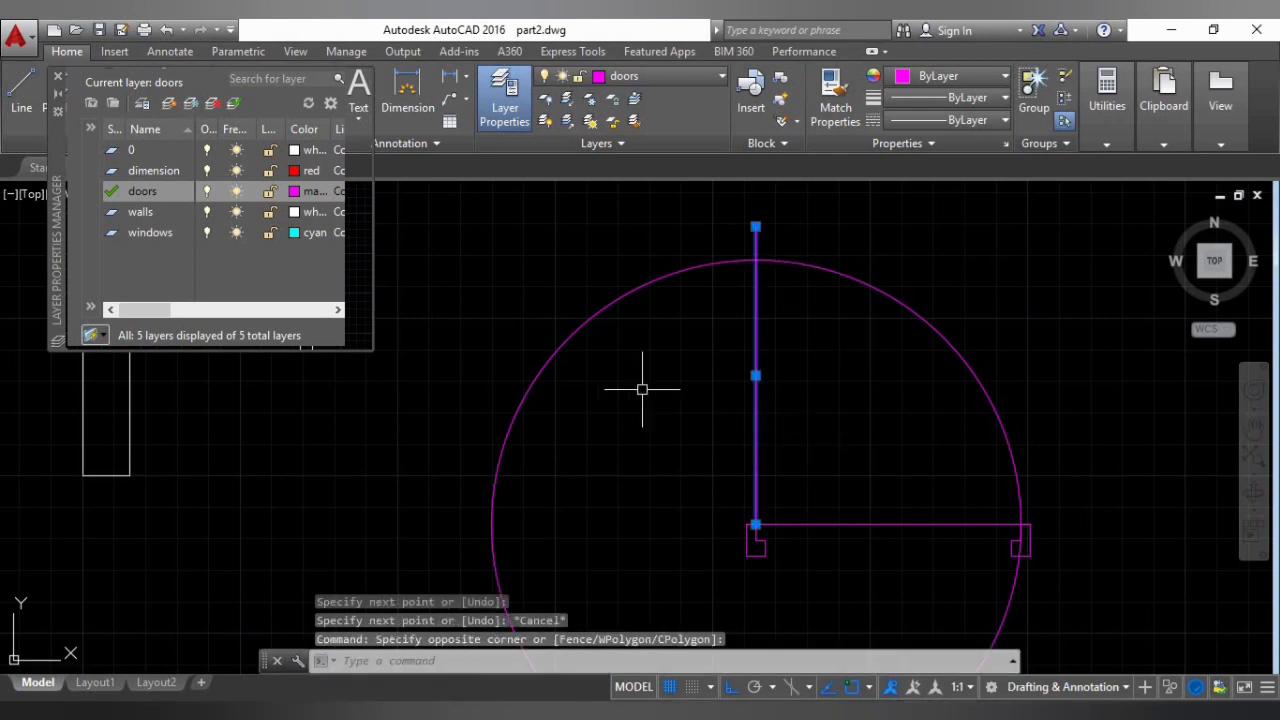
text(p)
key(Return)
scroll(765, 395, down, 2)
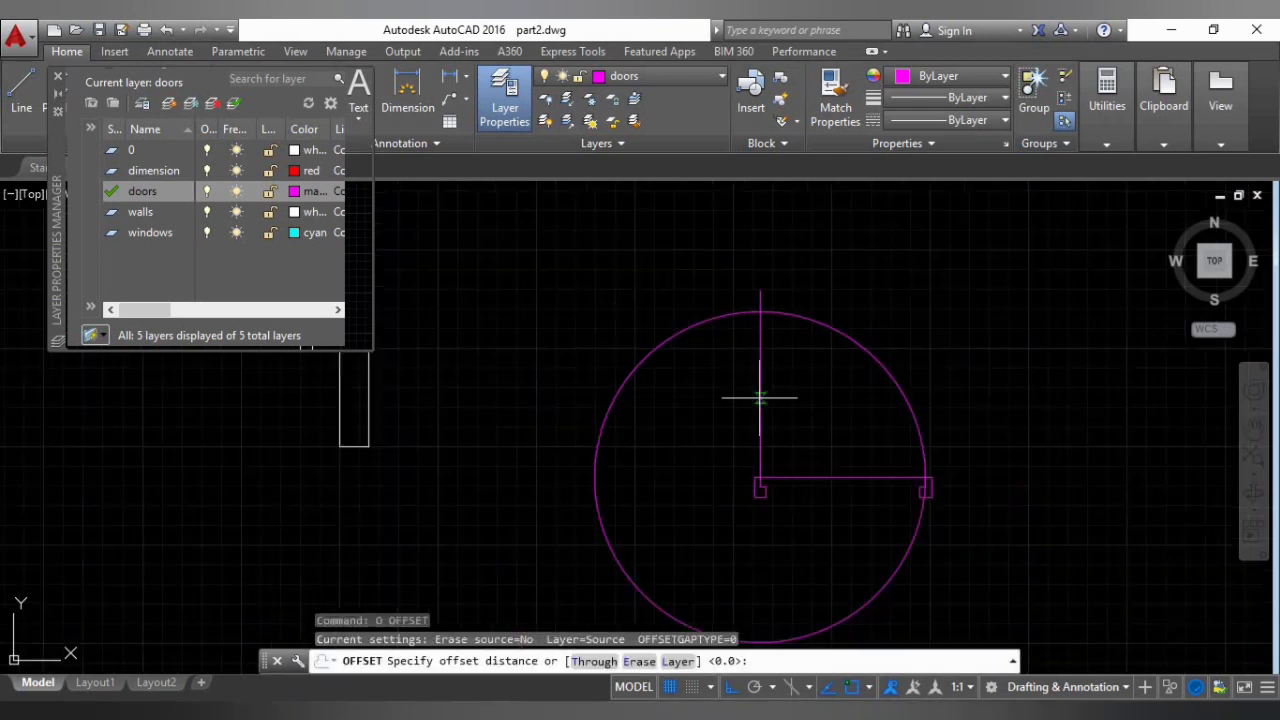
click(760, 398)
text(.)
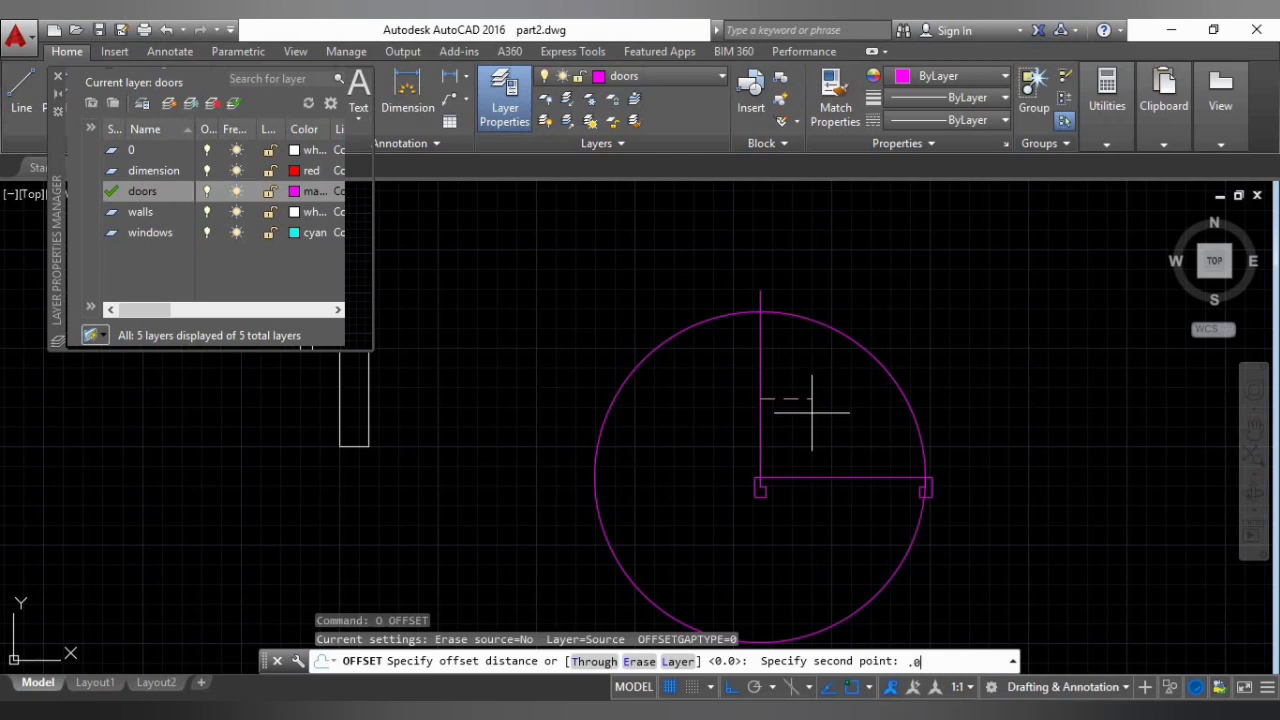
text(05)
key(Return)
click(826, 416)
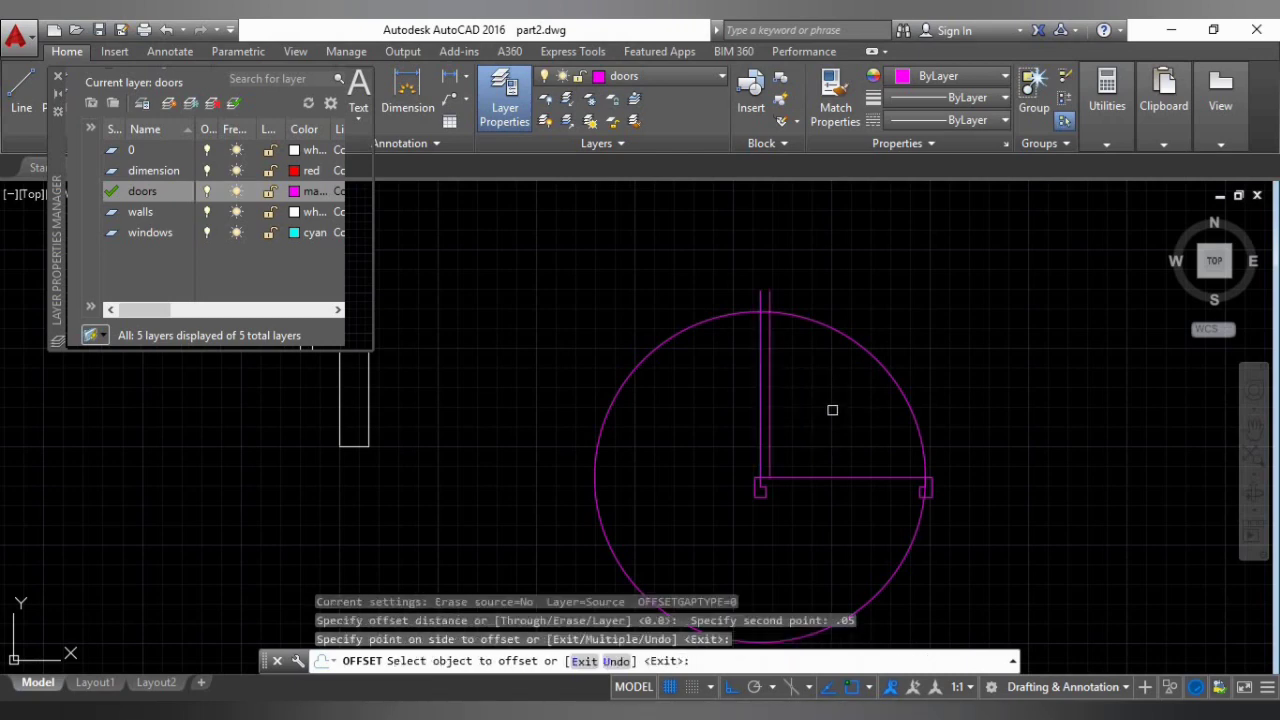
key(Escape)
key(Escape)
key(Escape)
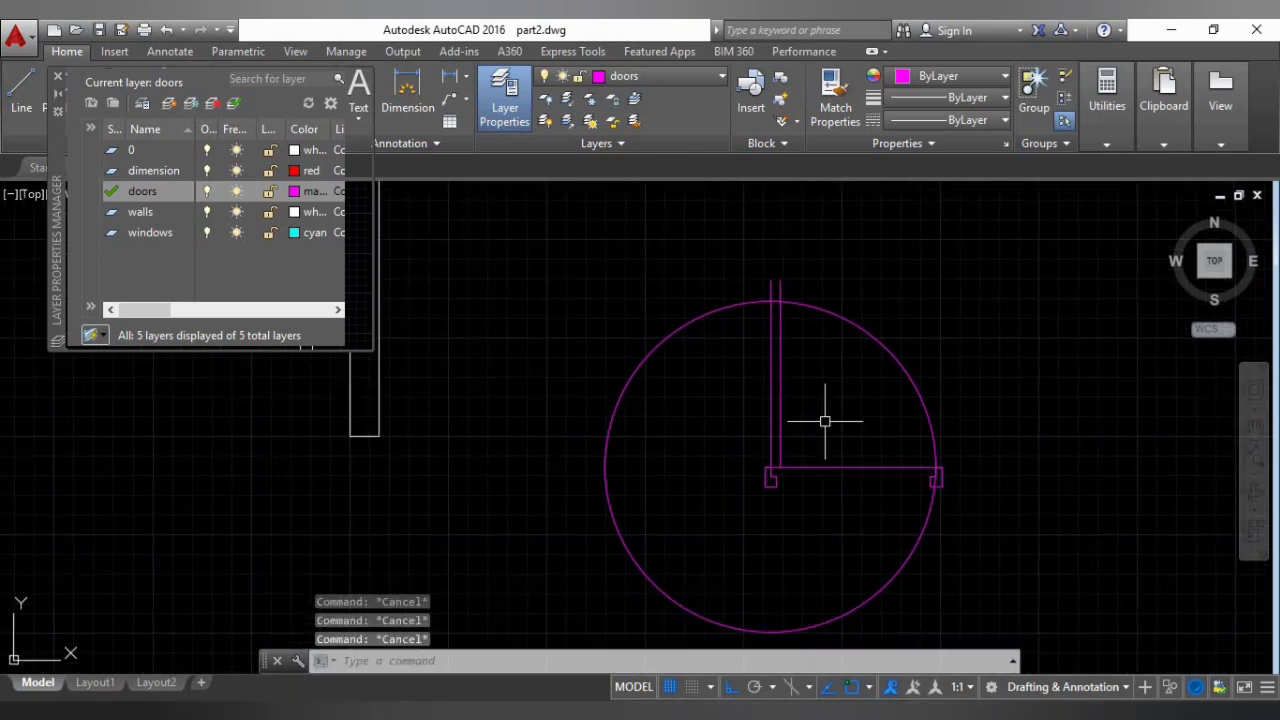
Trim the circle to a quarter swing arc and cut both vertical leaf lines off where they extend beyond it.
text(t)
key(Return)
key(Return)
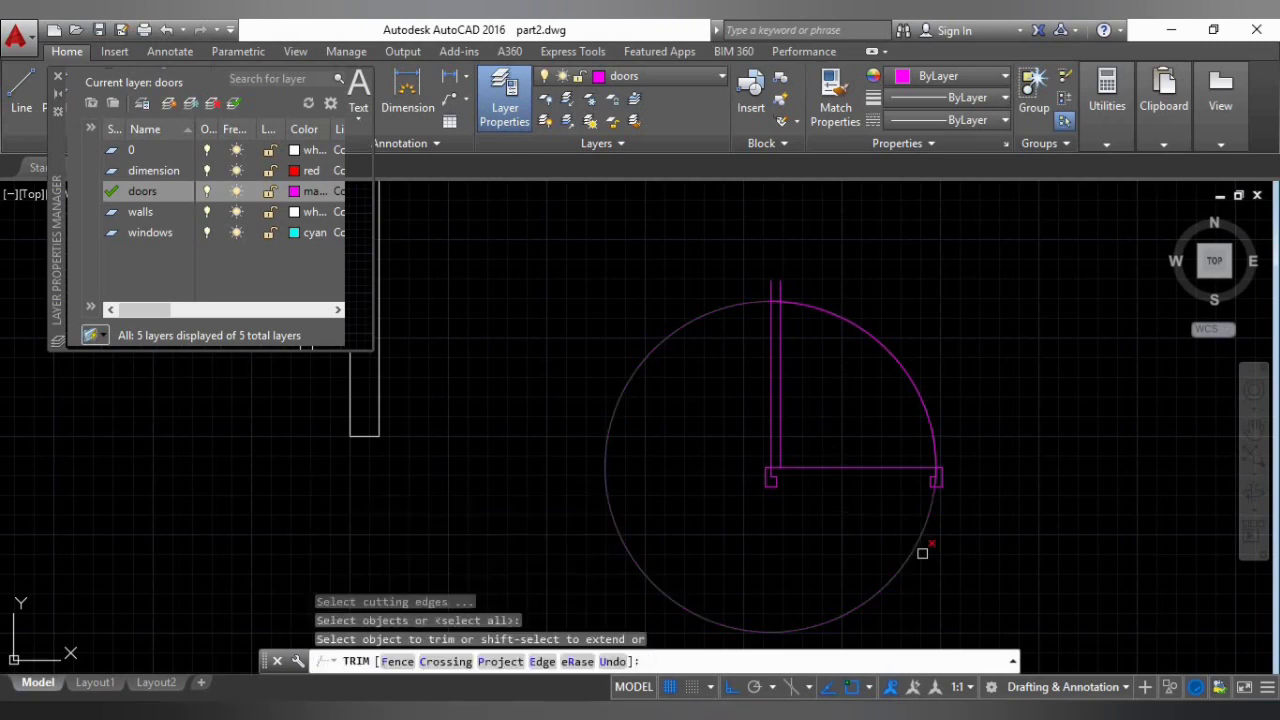
click(948, 566)
click(737, 503)
click(813, 279)
click(732, 271)
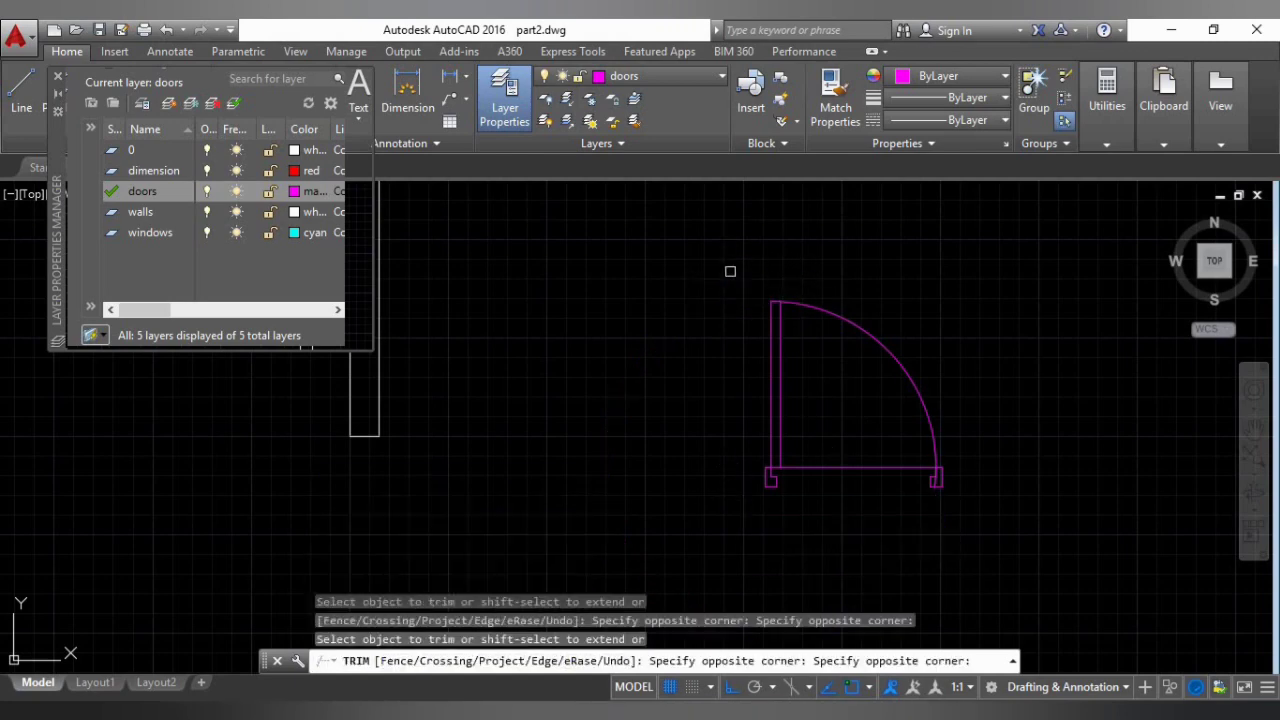
Trim the swing arc's overlap along the east jamb's inner edge.
scroll(937, 514, up, 8)
scroll(923, 346, up, 5)
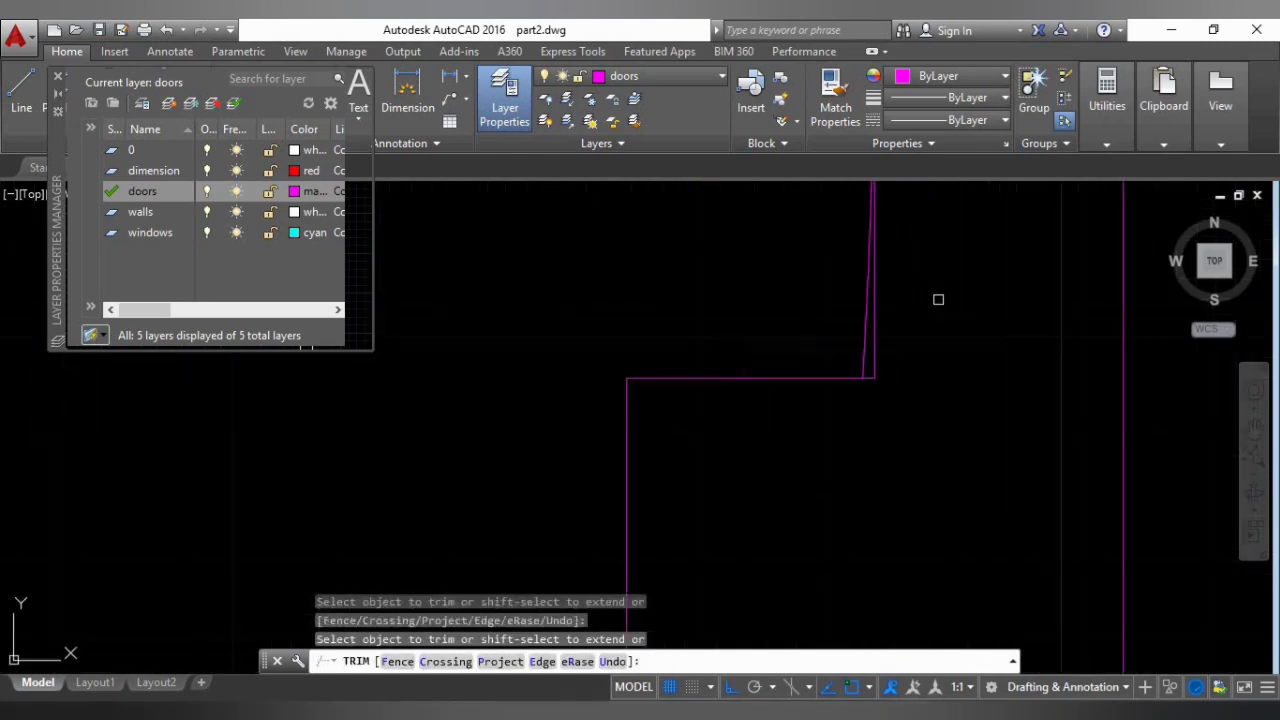
click(872, 357)
scroll(813, 355, down, 10)
click(818, 353)
scroll(925, 419, down, 4)
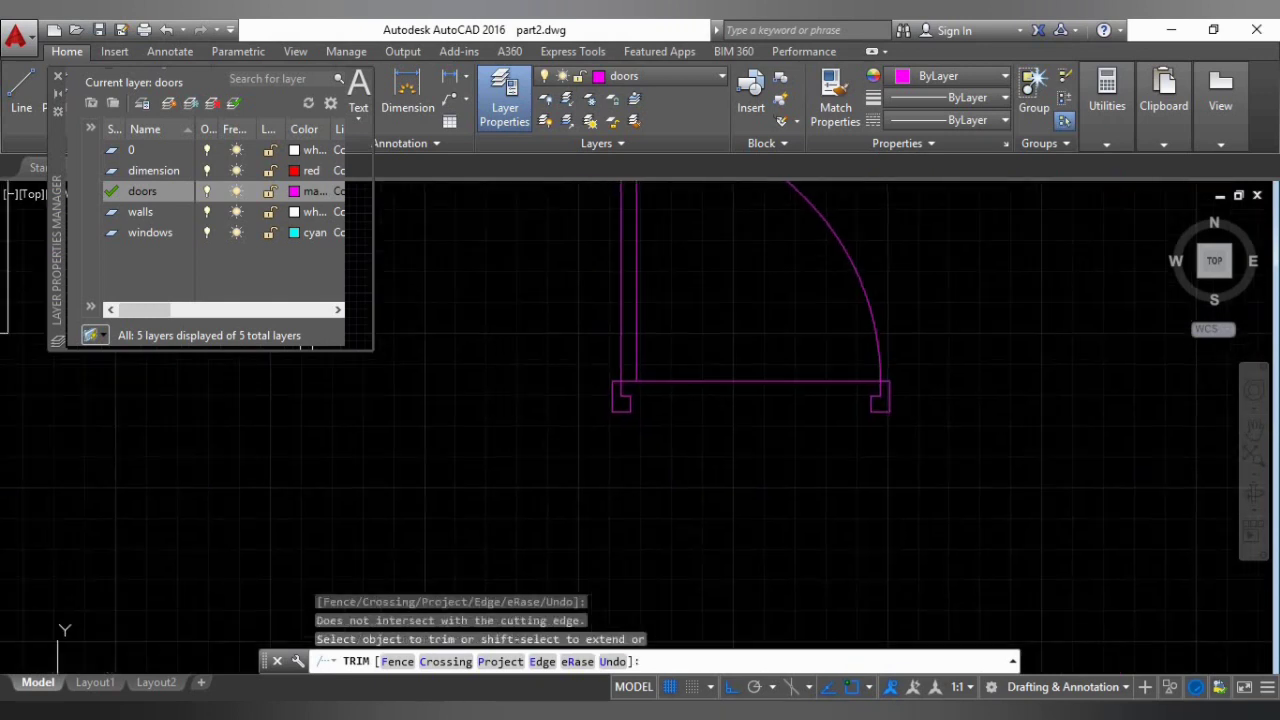
key(Escape)
key(Escape)
Erase the horizontal line spanning the opening between the two jambs.
click(745, 405)
key(Escape)
click(706, 346)
click(771, 437)
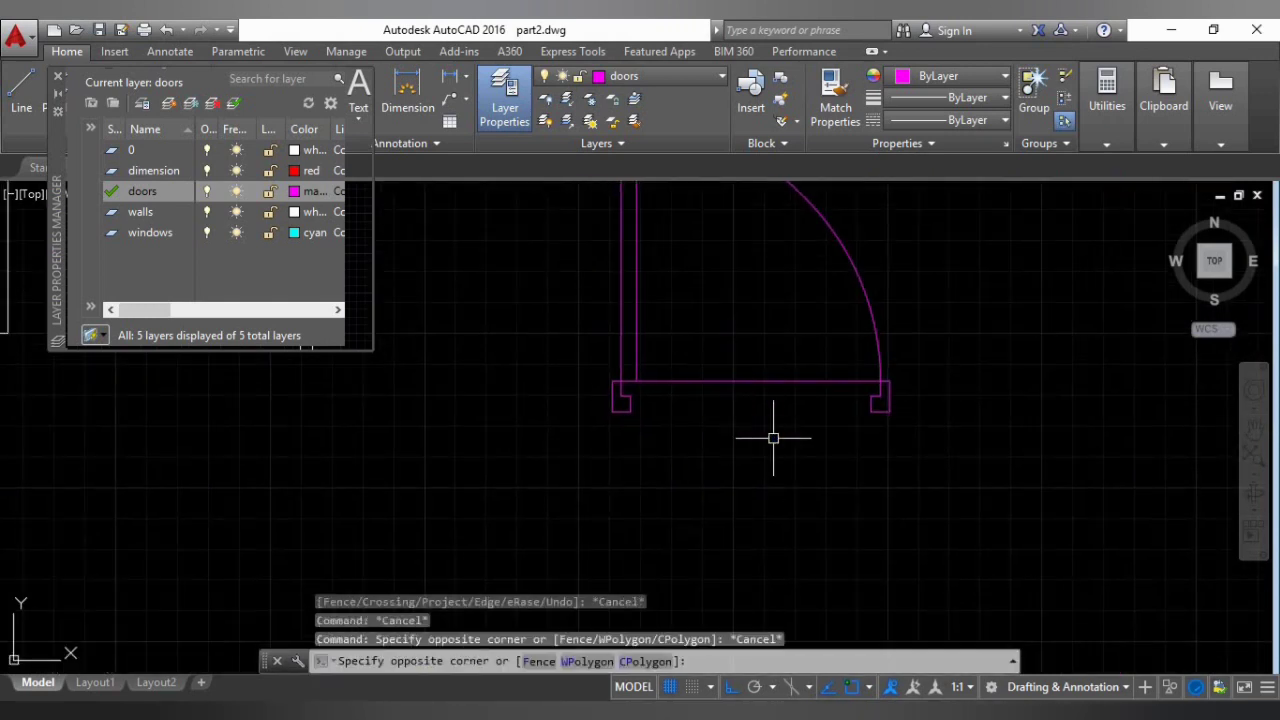
click(784, 442)
click(724, 365)
text(e)
key(Return)
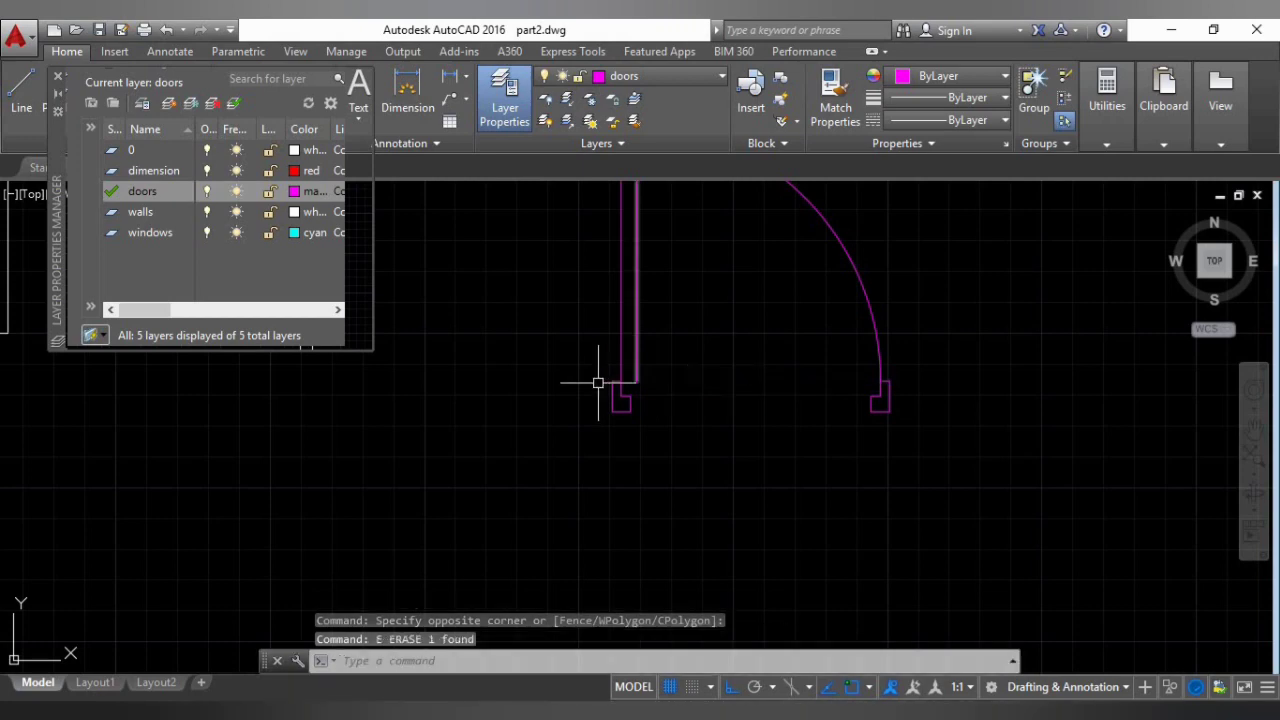
Draw a short horizontal line closing the south end of the door leaf at the west jamb.
scroll(706, 386, up, 8)
text(l)
key(Return)
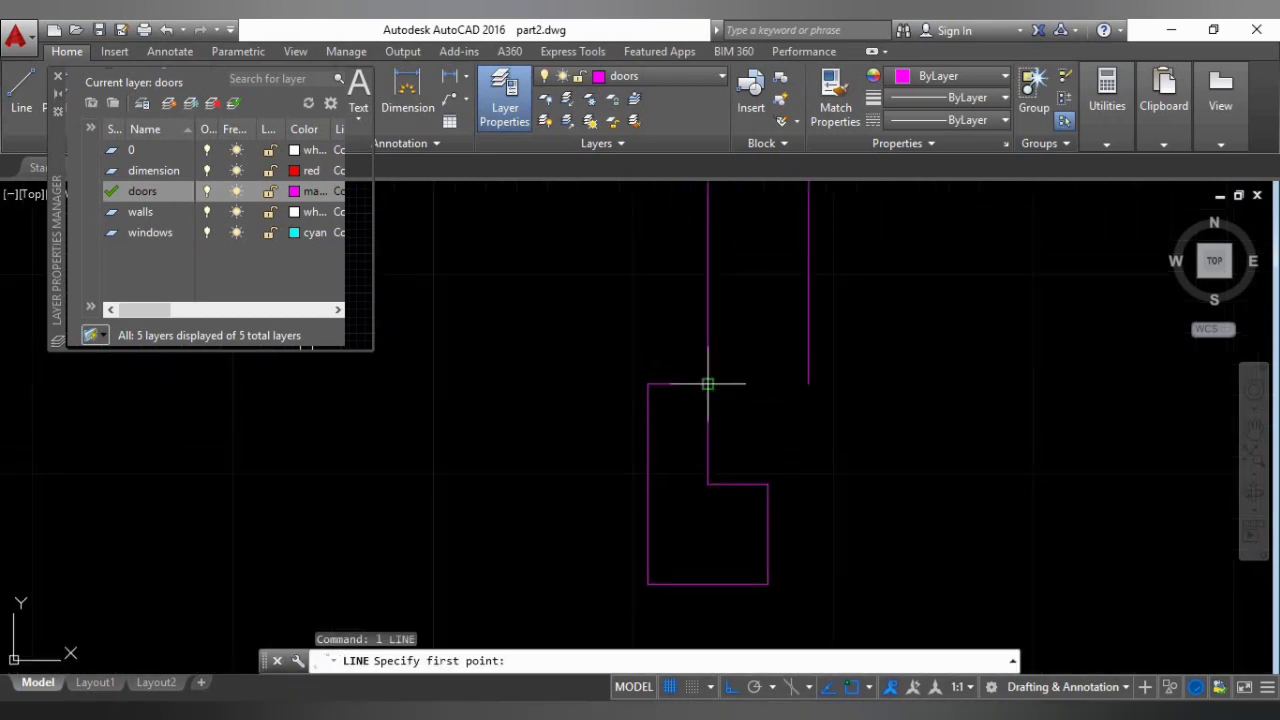
click(708, 382)
scroll(697, 400, down, 10)
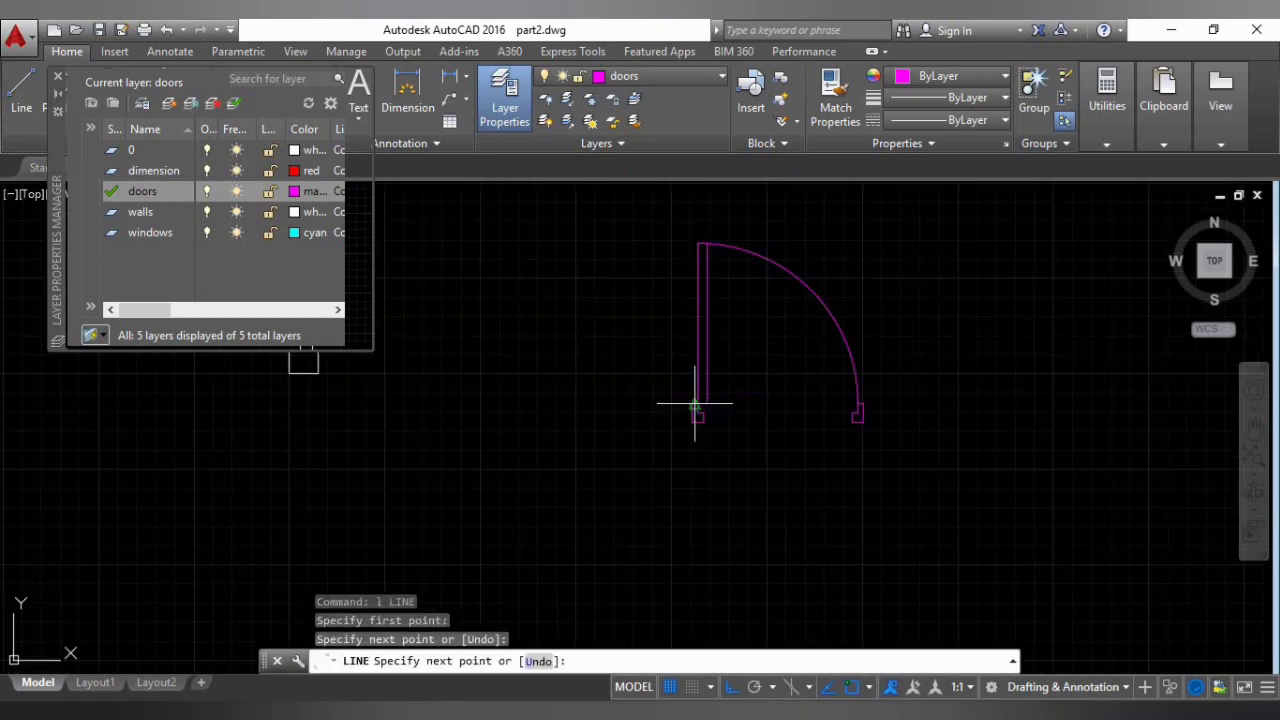
middle_drag(694, 400, 629, 414)
key(Escape)
key(Escape)
key(Escape)
Convert the complete door with its jambs and swing arc into a block named door2, with Meters as the block unit.
scroll(688, 355, up, 2)
middle_drag(692, 350, 705, 398)
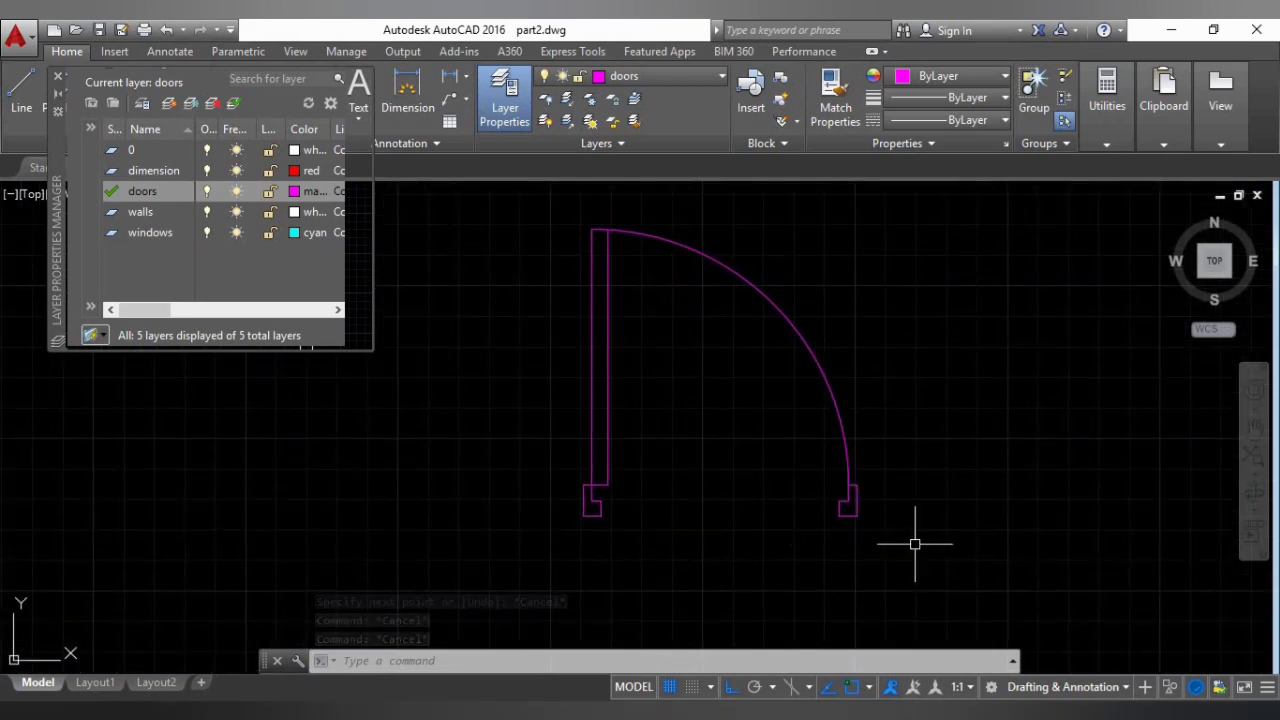
click(951, 563)
click(531, 206)
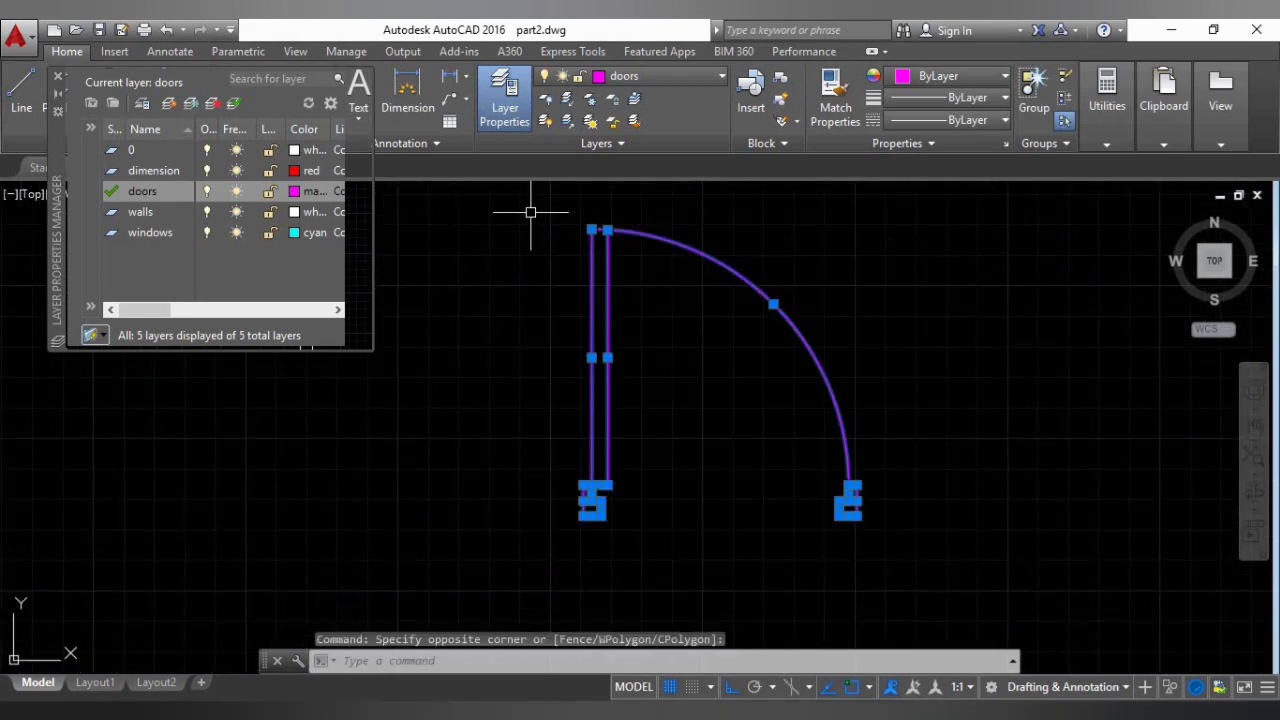
text(b)
key(Return)
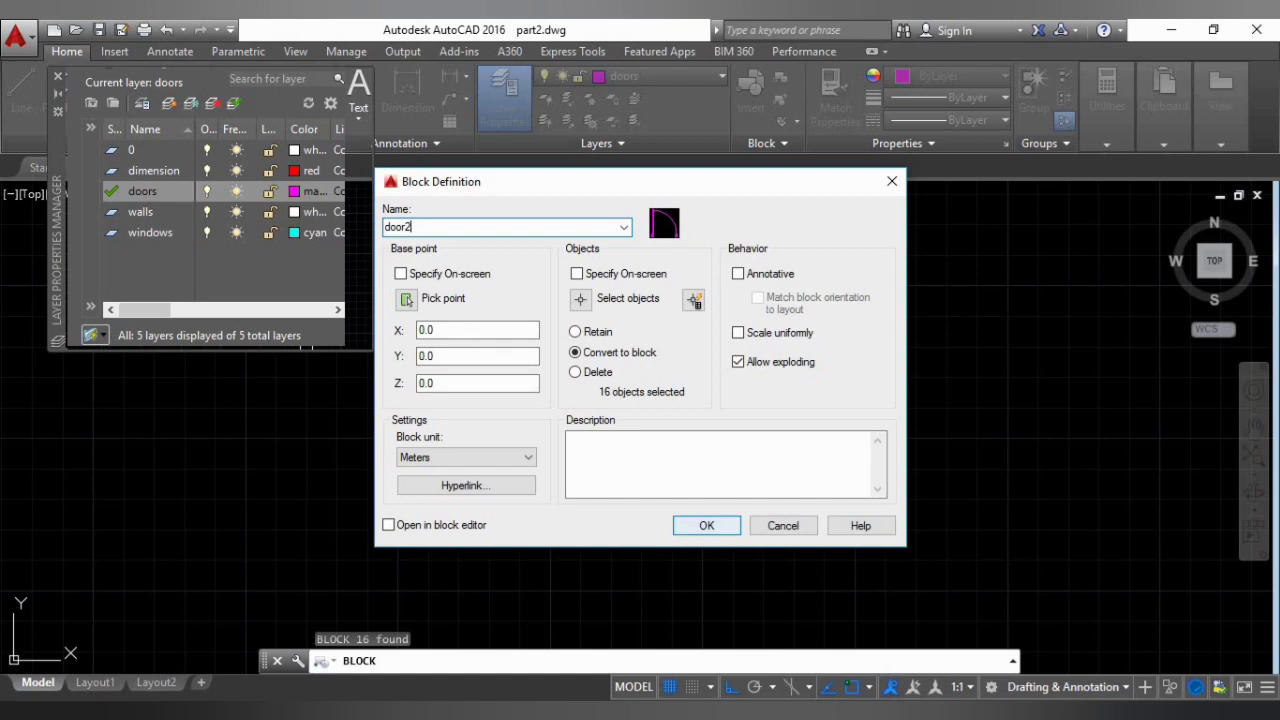
click(706, 525)
scroll(680, 363, down, 3)
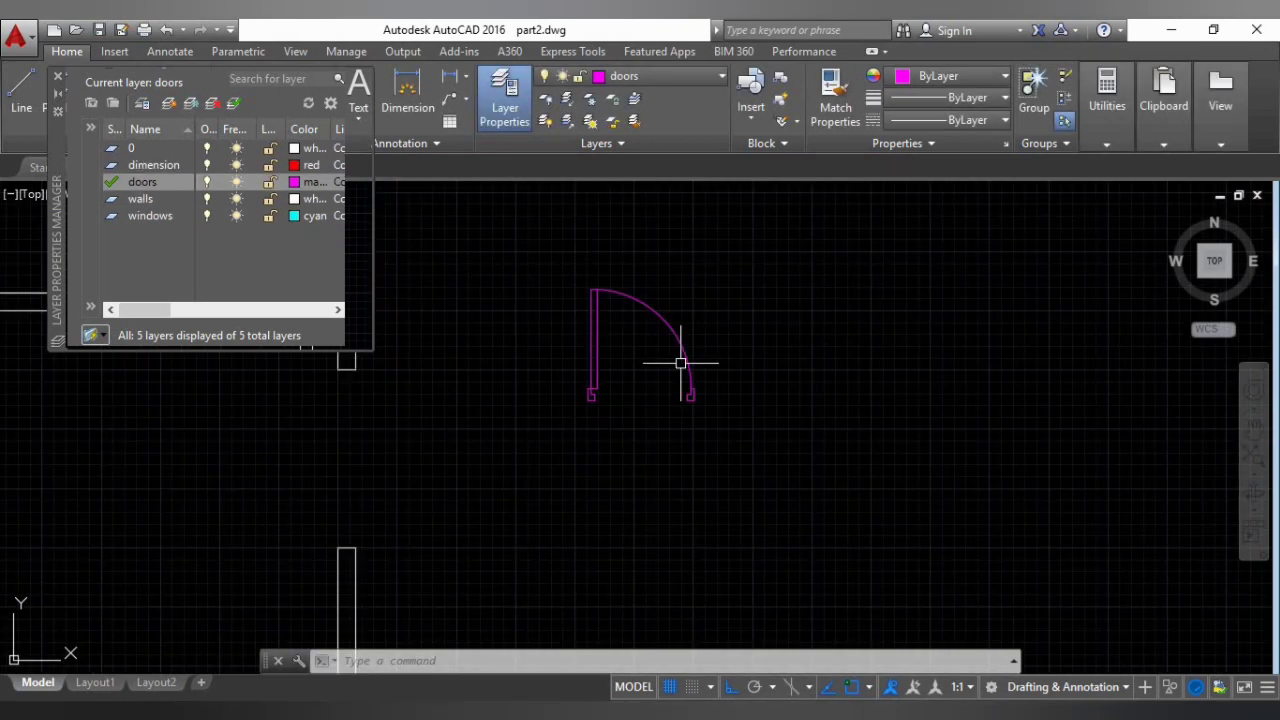
middle_drag(647, 413, 651, 418)
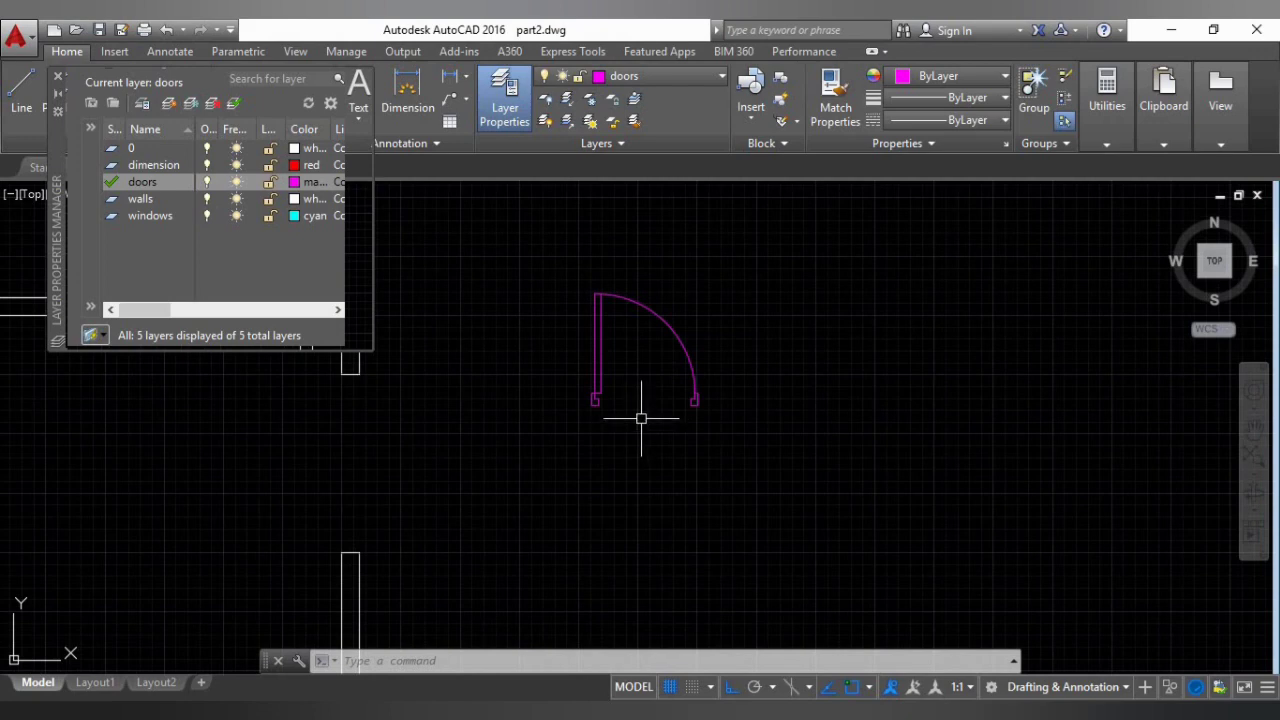
text(M)
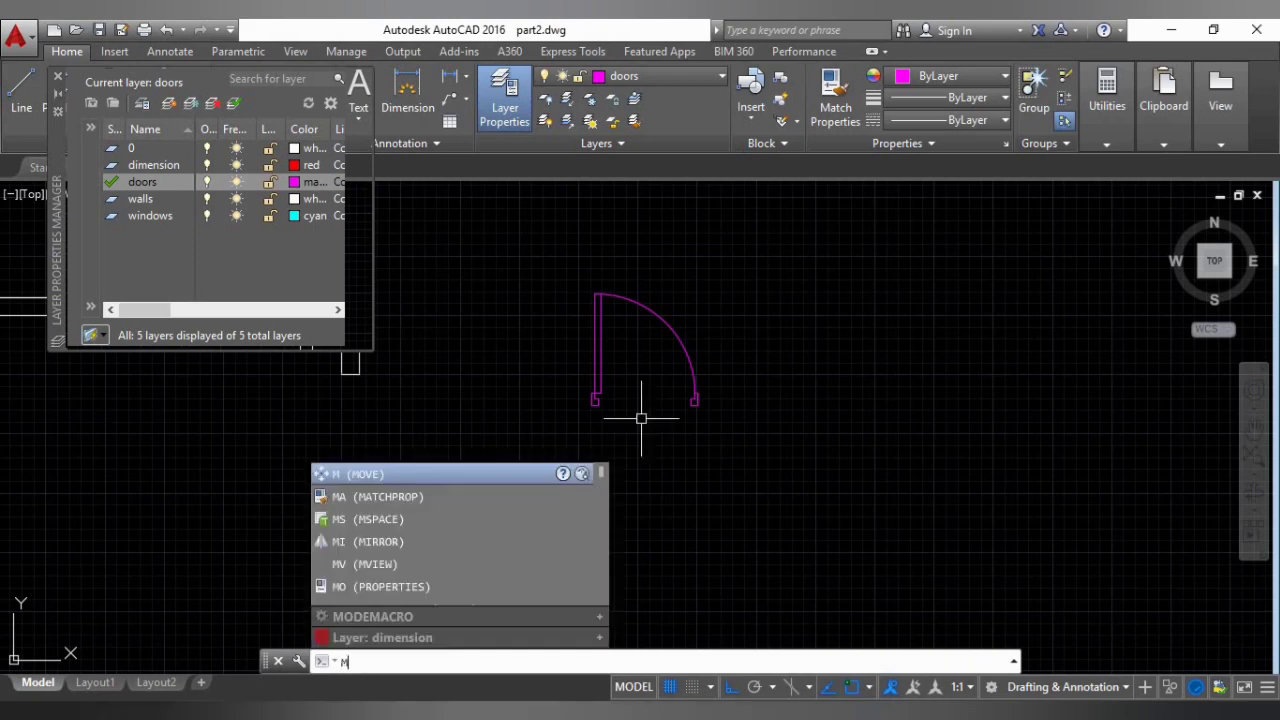
text(i)
key(Return)
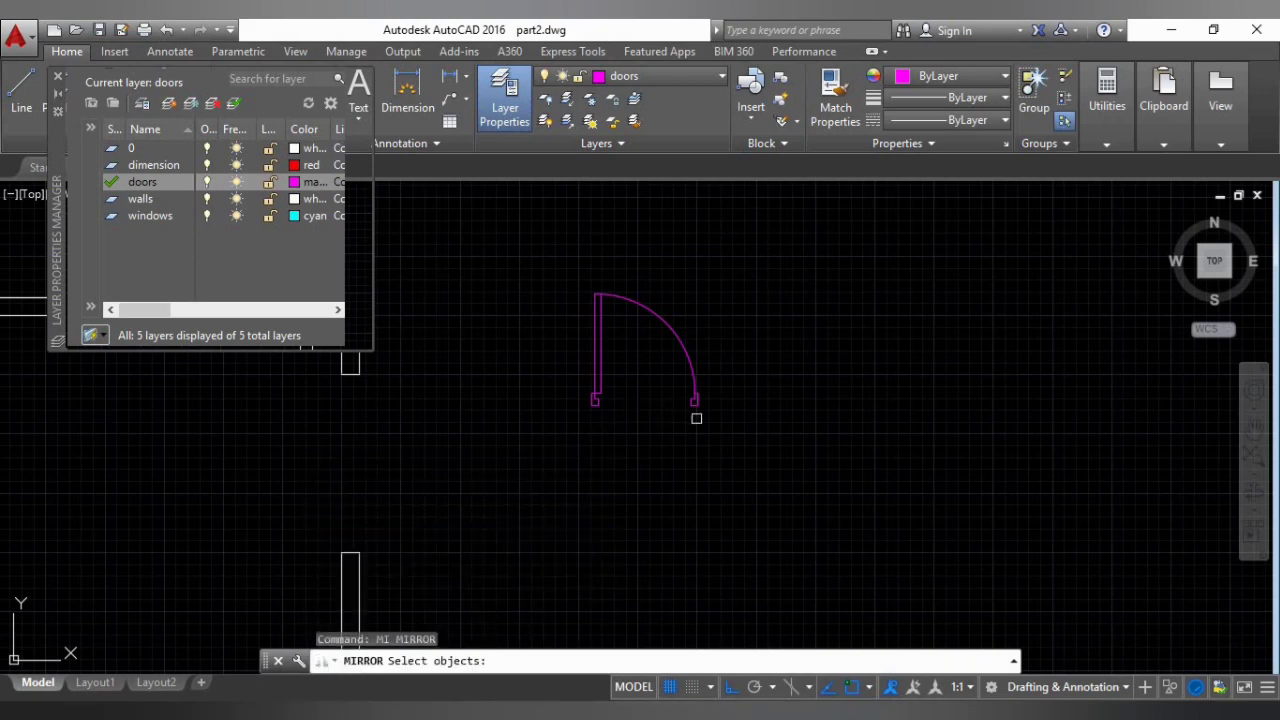
click(697, 400)
key(Return)
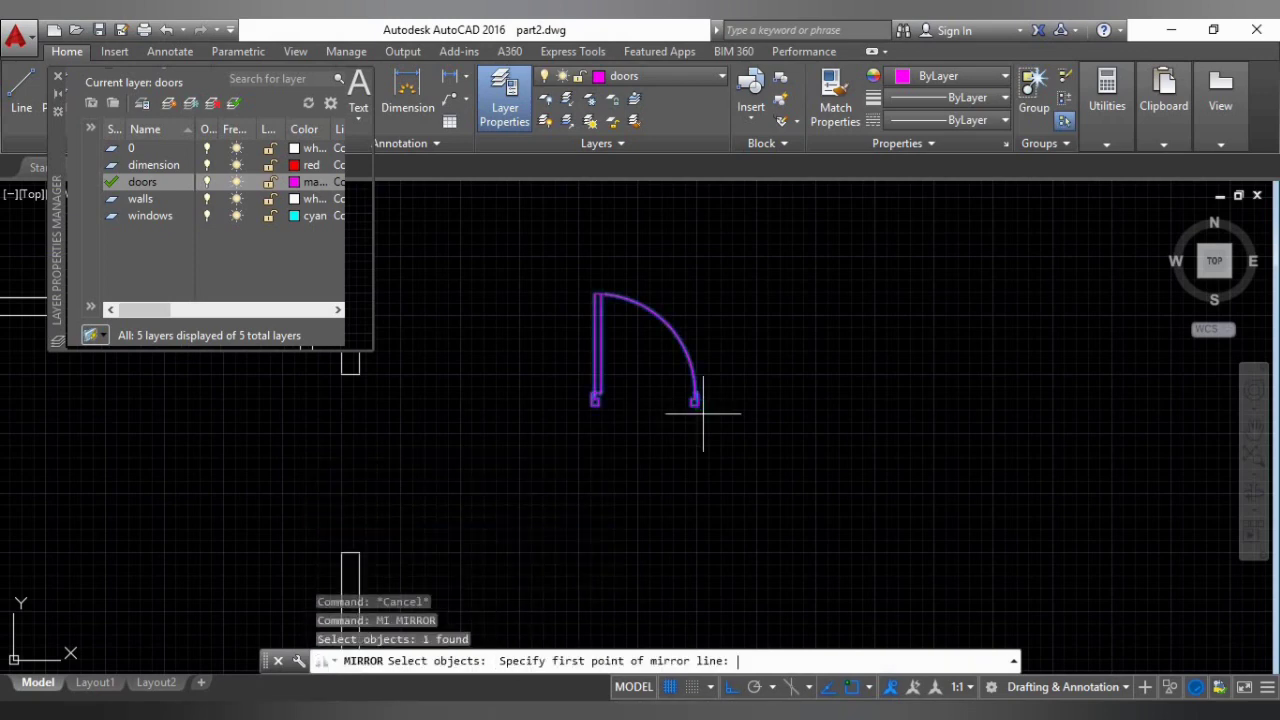
click(761, 405)
click(773, 462)
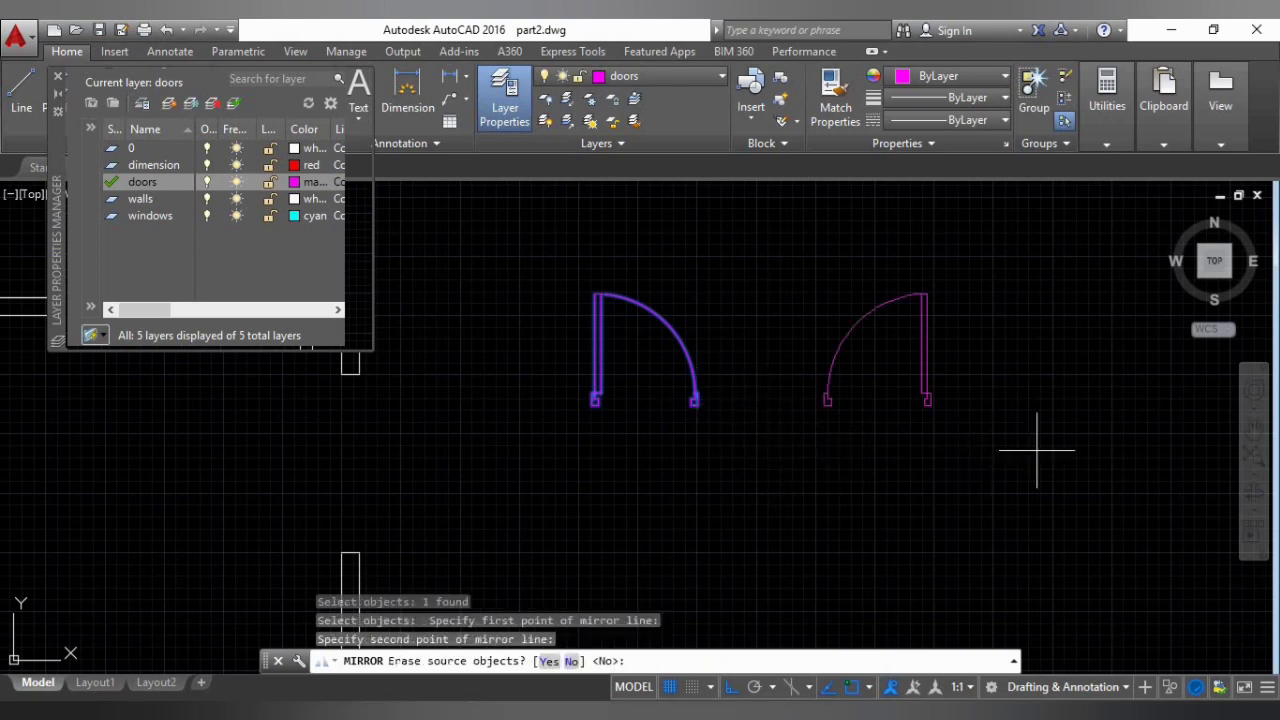
key(Escape)
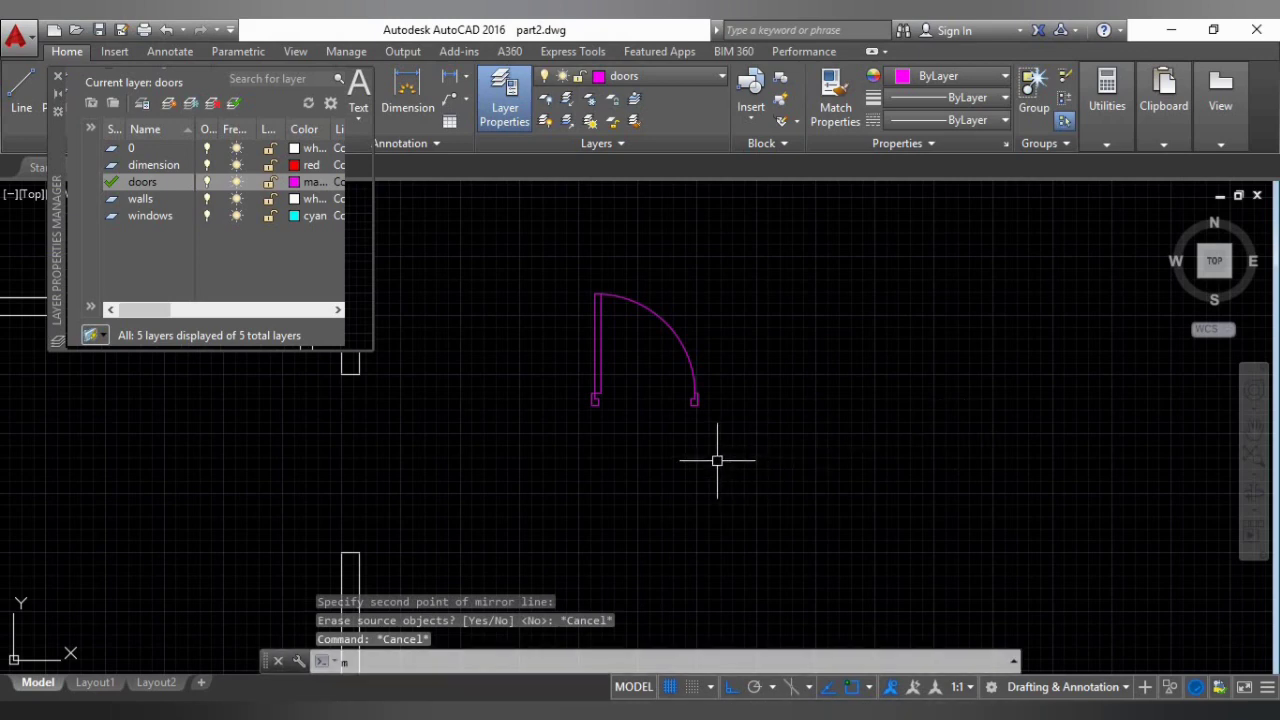
Mirror the door block about a vertical axis to its east, keeping the original.
text(mi)
key(Return)
click(697, 406)
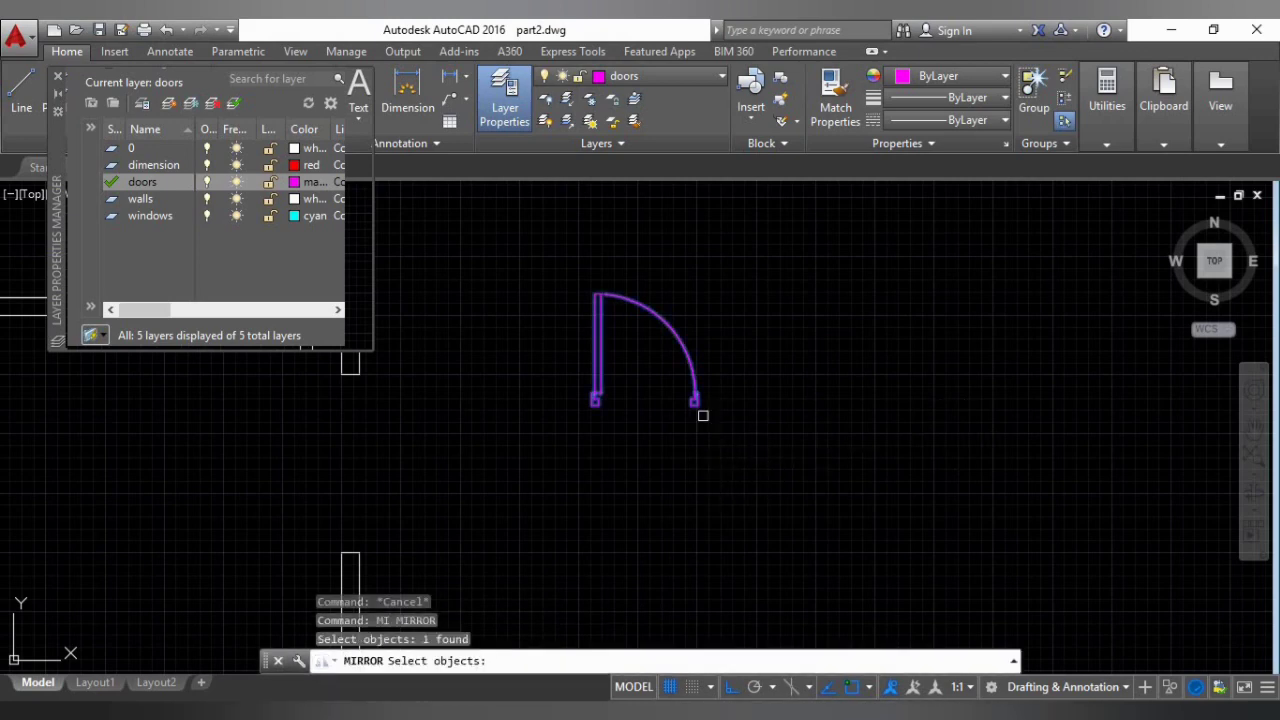
key(Return)
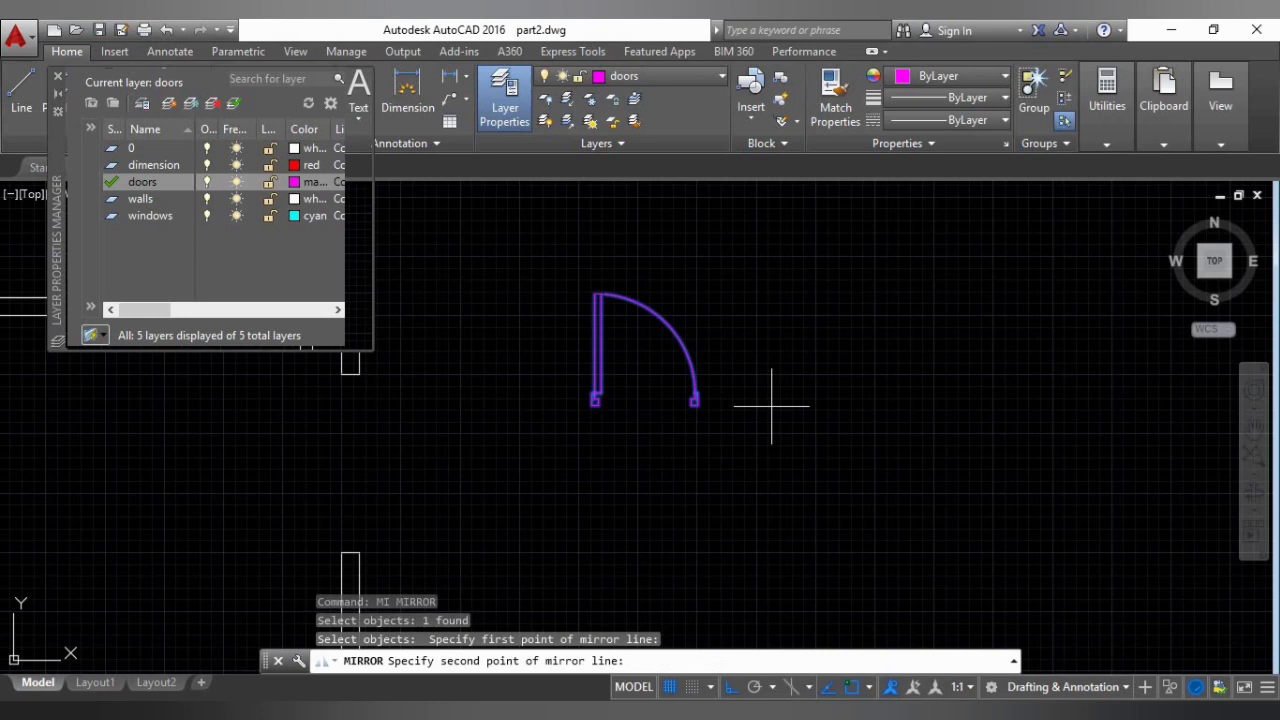
click(829, 490)
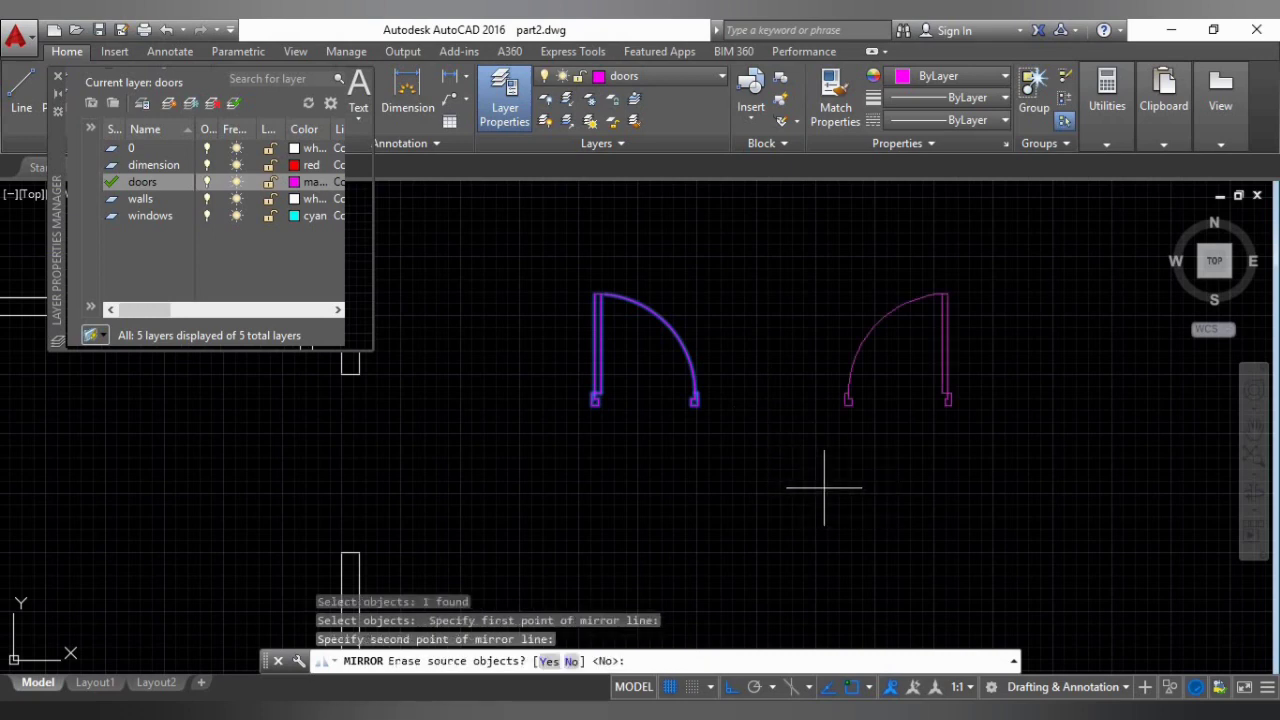
key(Return)
Mirror both door blocks about a horizontal axis south of them, keeping the originals.
click(1066, 443)
click(543, 216)
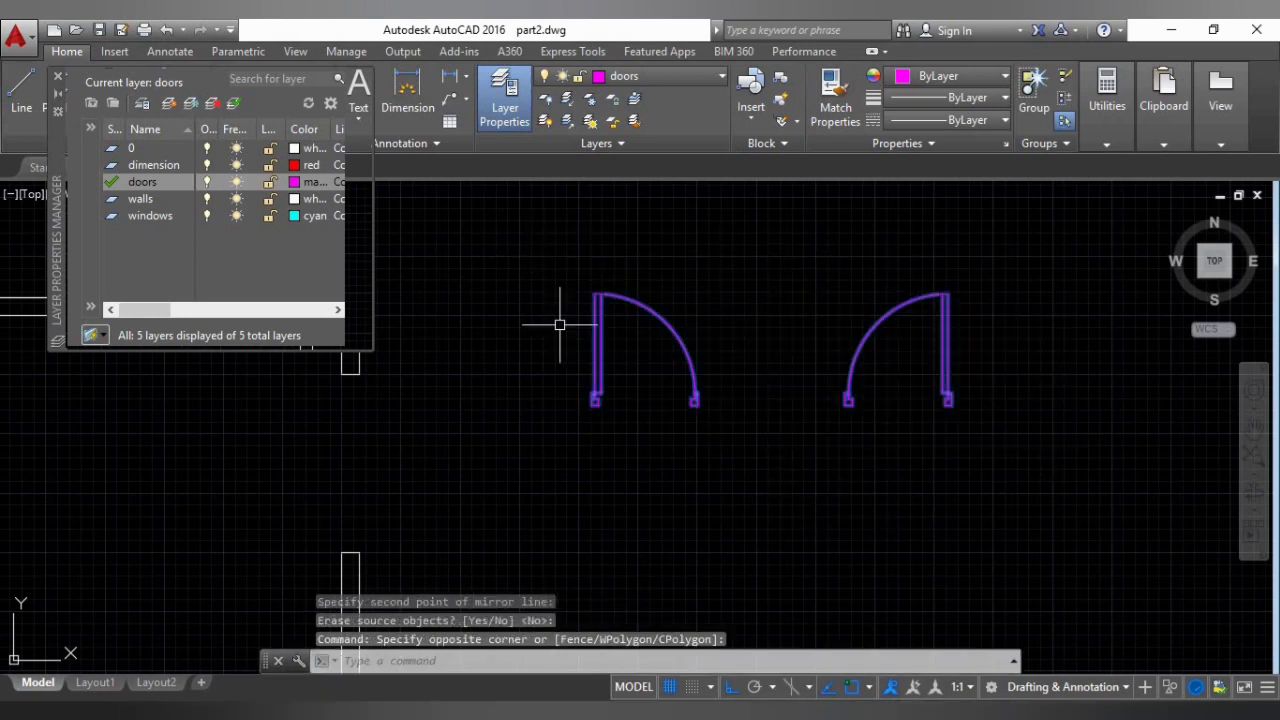
middle_drag(752, 454, 721, 391)
text(mi)
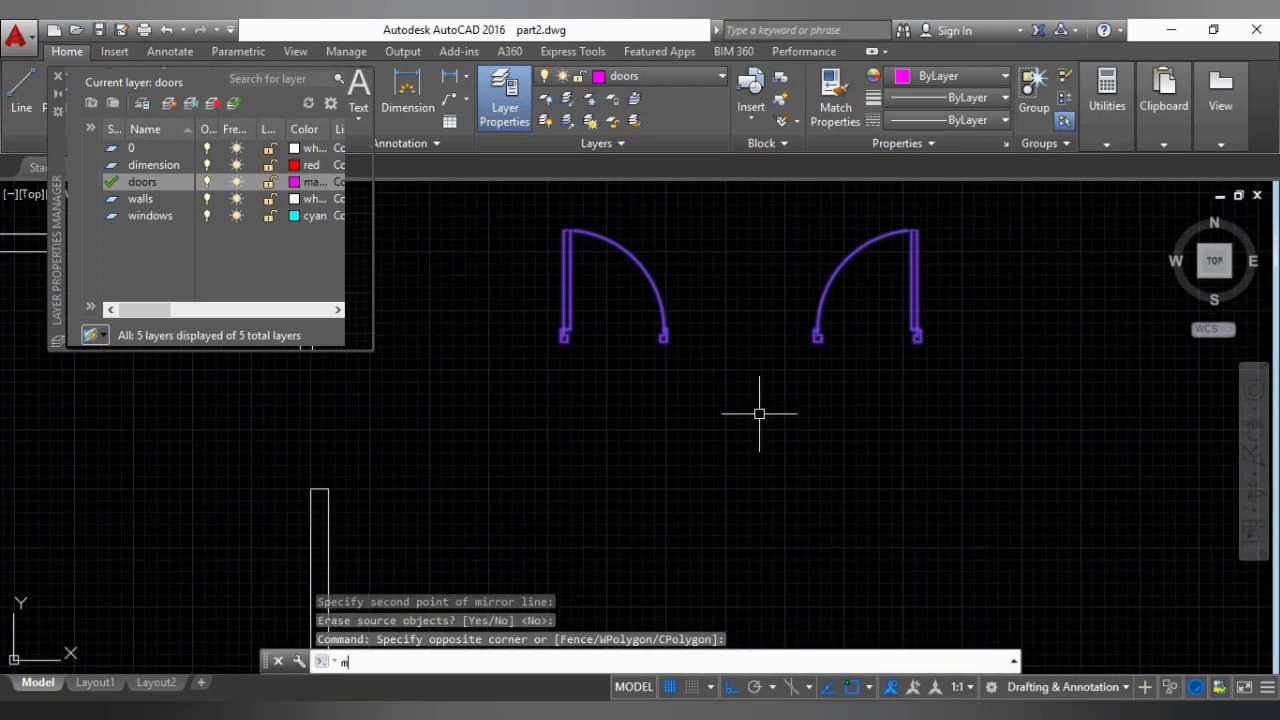
key(Return)
click(968, 388)
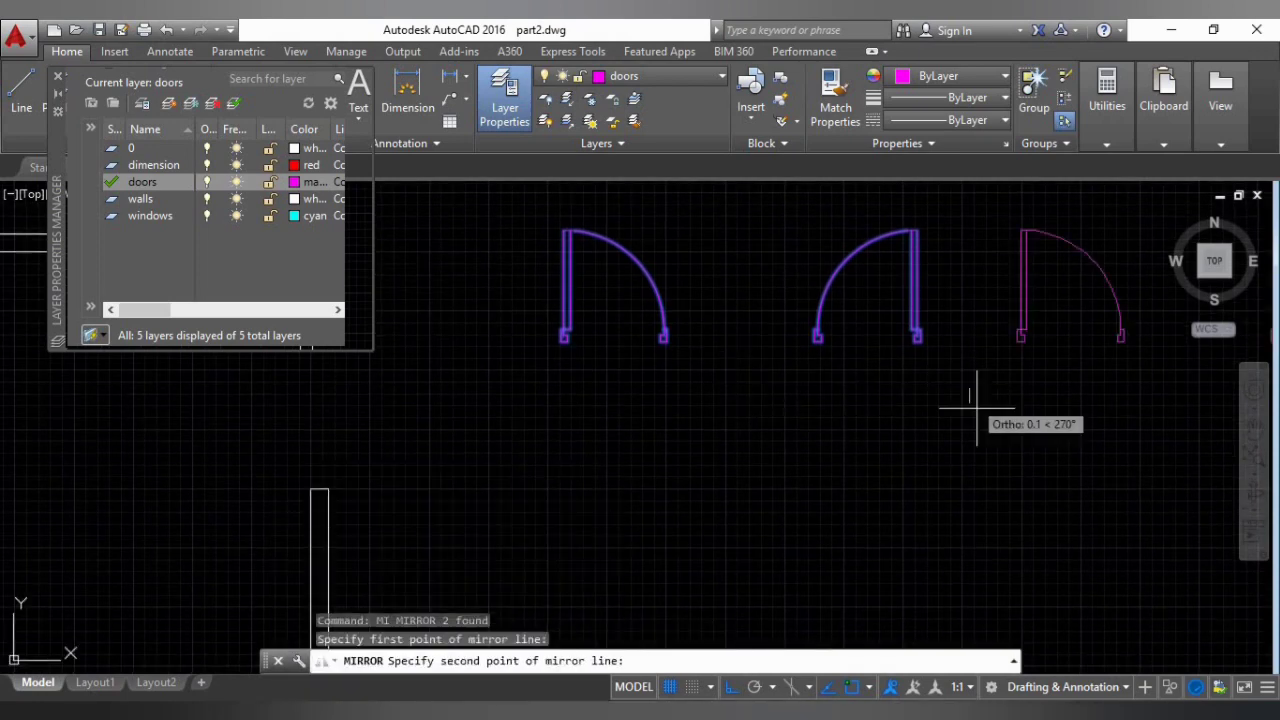
click(751, 544)
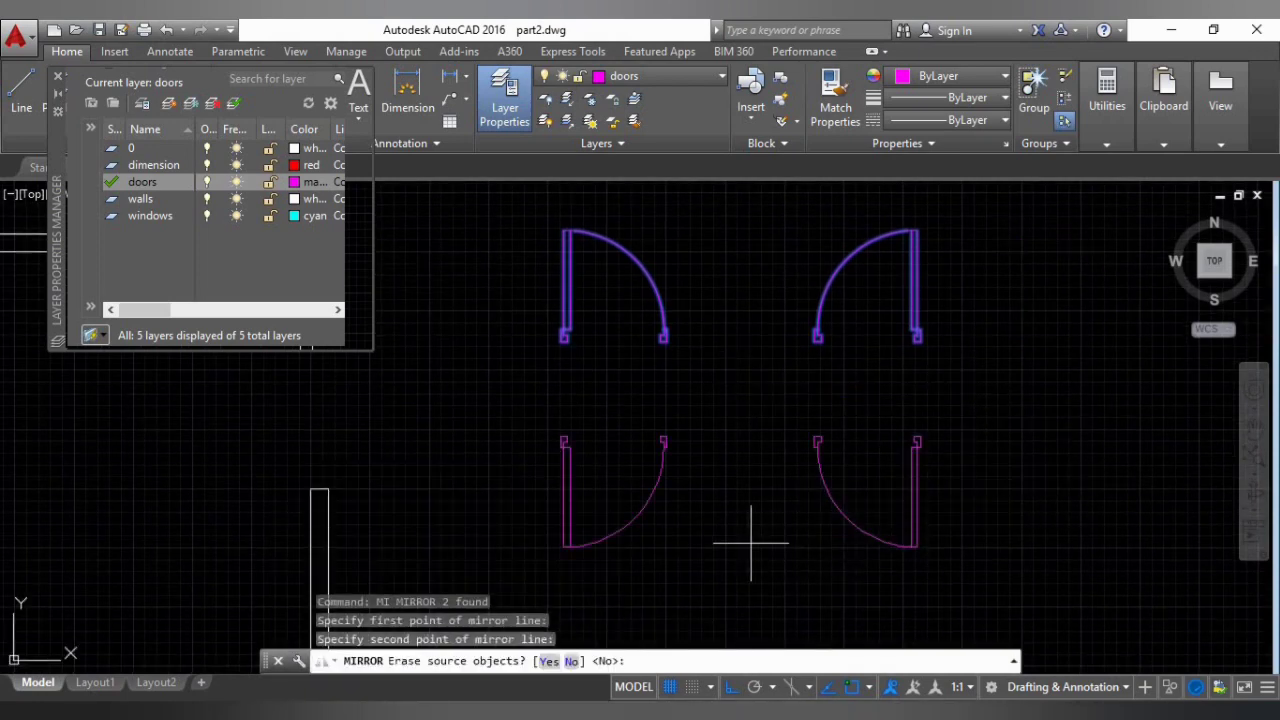
mouse_move(768, 395)
middle_down()
mouse_move(737, 357)
mouse_move(746, 317)
middle_up()
key(Return)
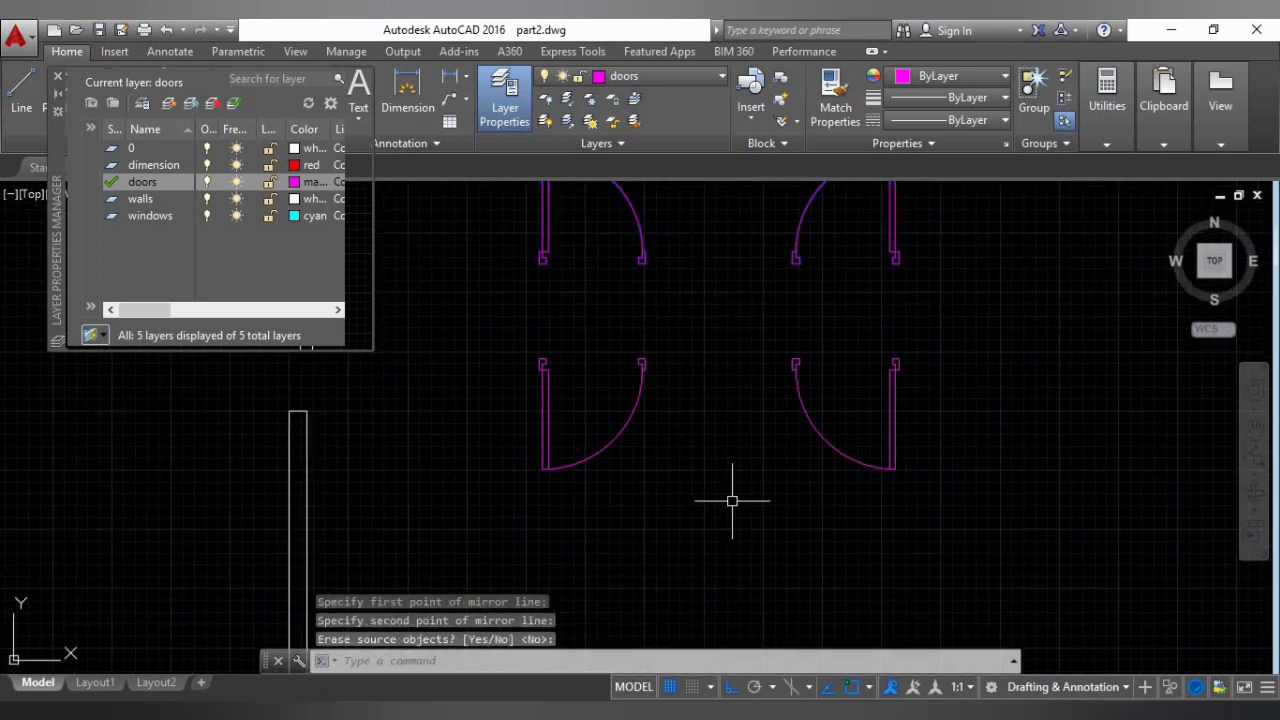
Copy the group of four door blocks horizontally to the east, clear of the original group.
scroll(739, 511, down, 5)
click(820, 500)
click(645, 350)
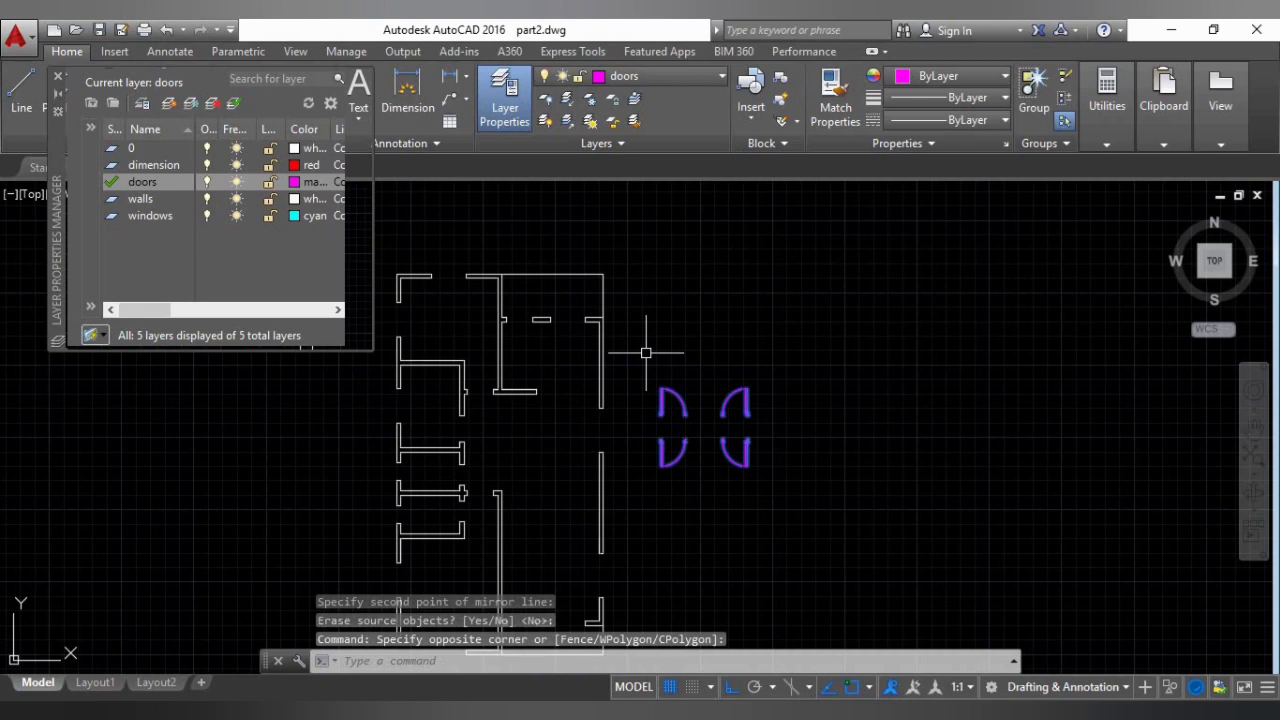
text(co)
key(Return)
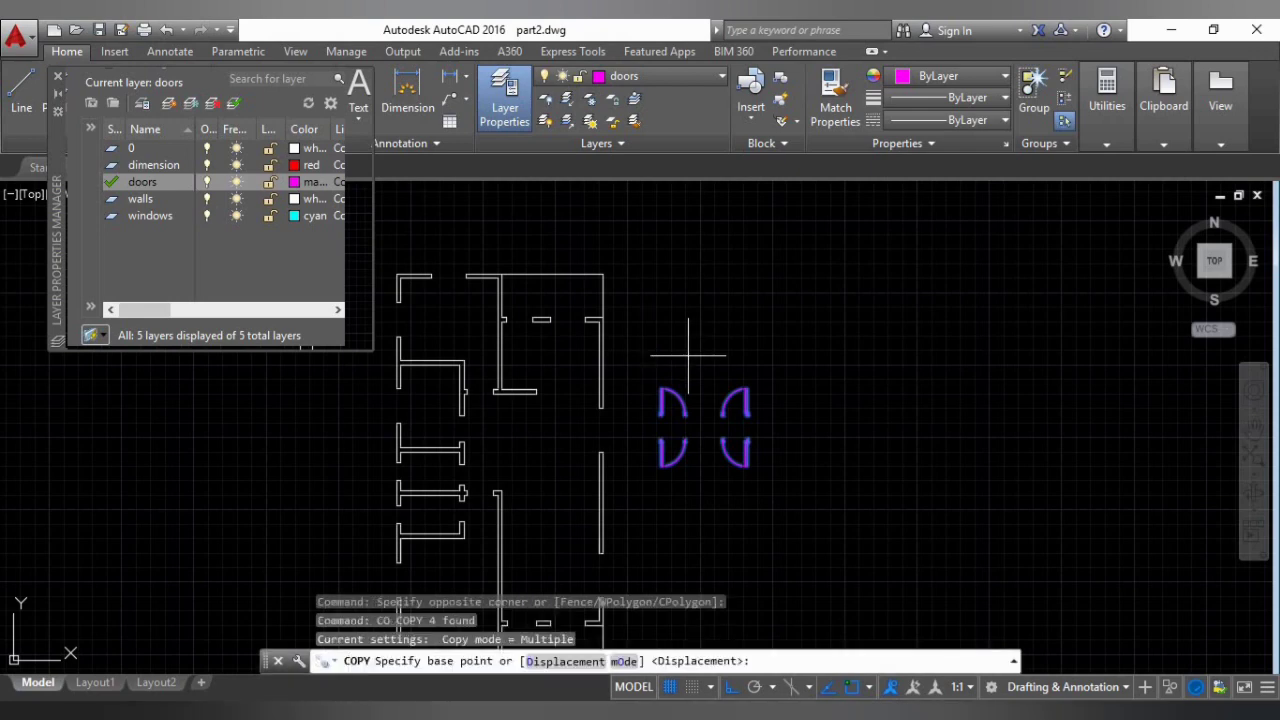
click(684, 356)
click(832, 357)
key(Escape)
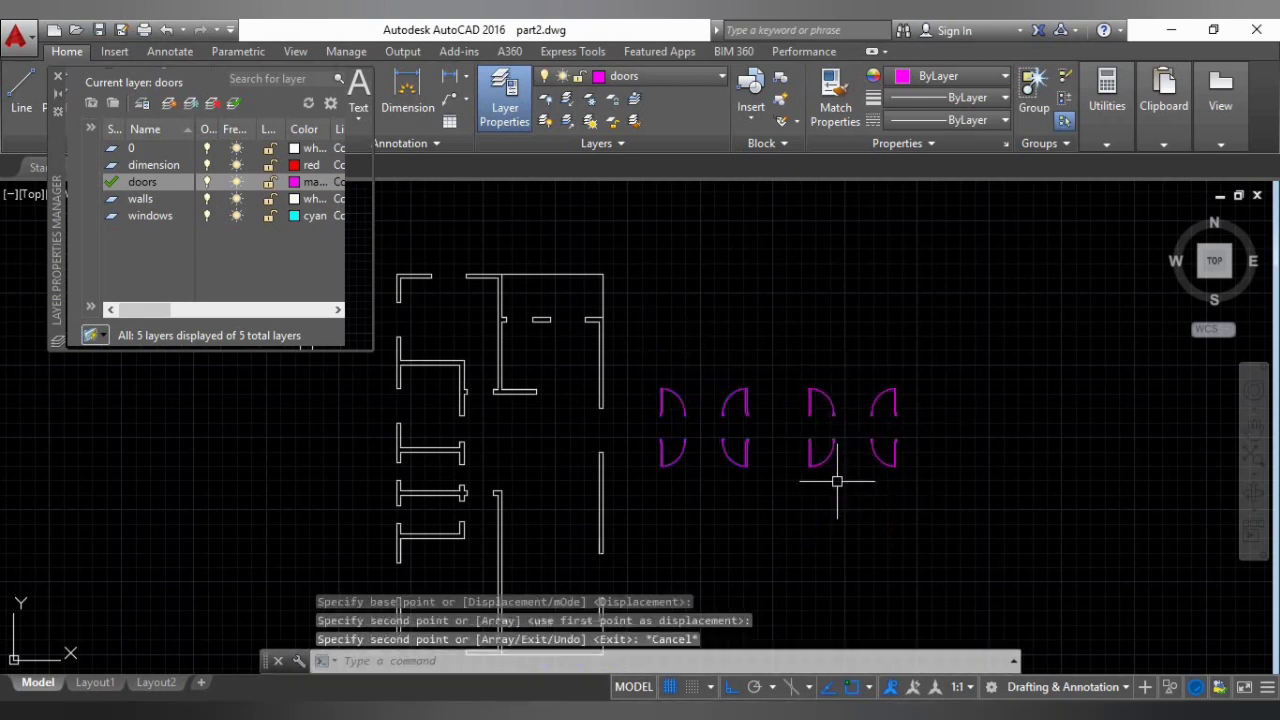
Try to rotate the eastern group of four door blocks about a point near its centre.
click(988, 518)
click(753, 333)
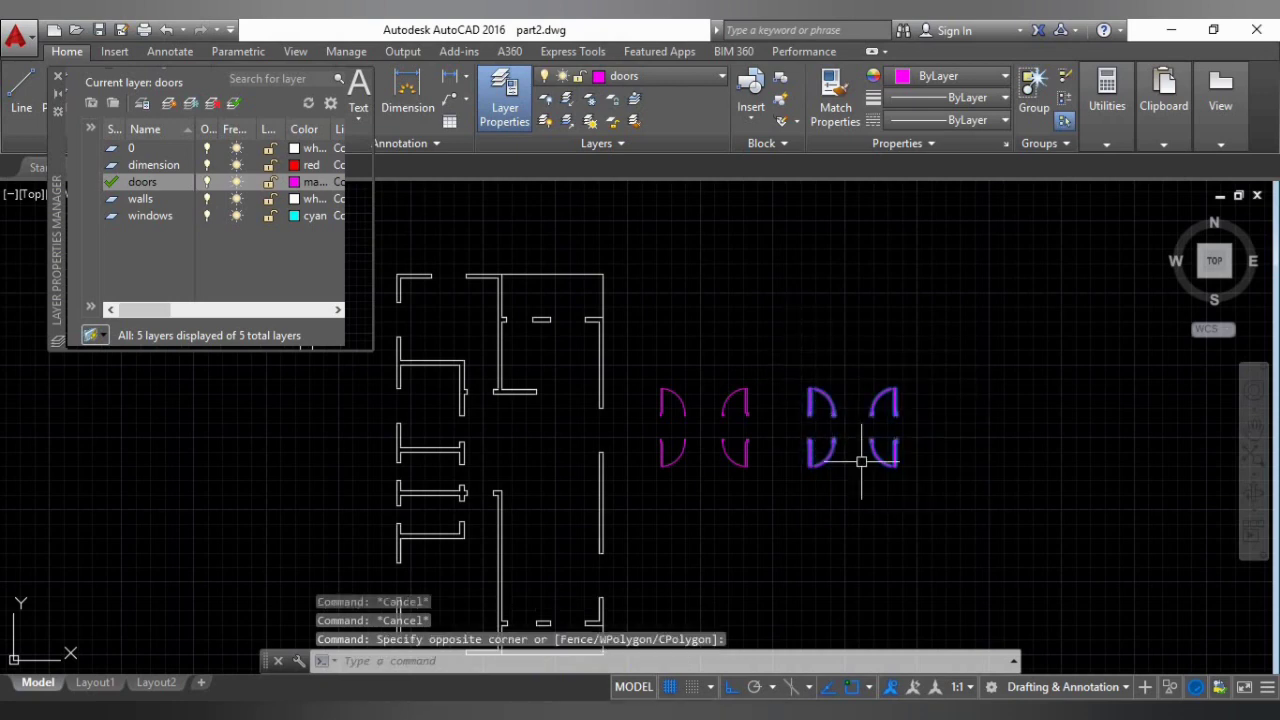
text(ro)
key(Return)
scroll(862, 455, up, 4)
click(832, 404)
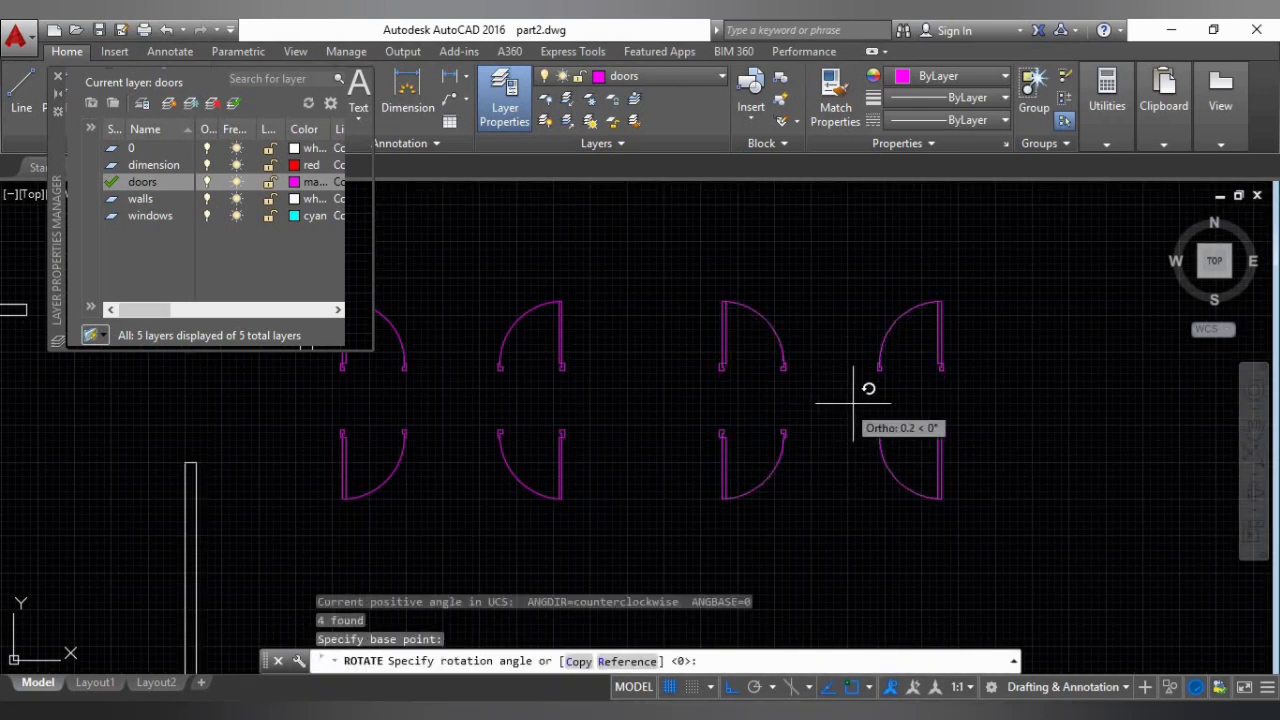
click(1064, 388)
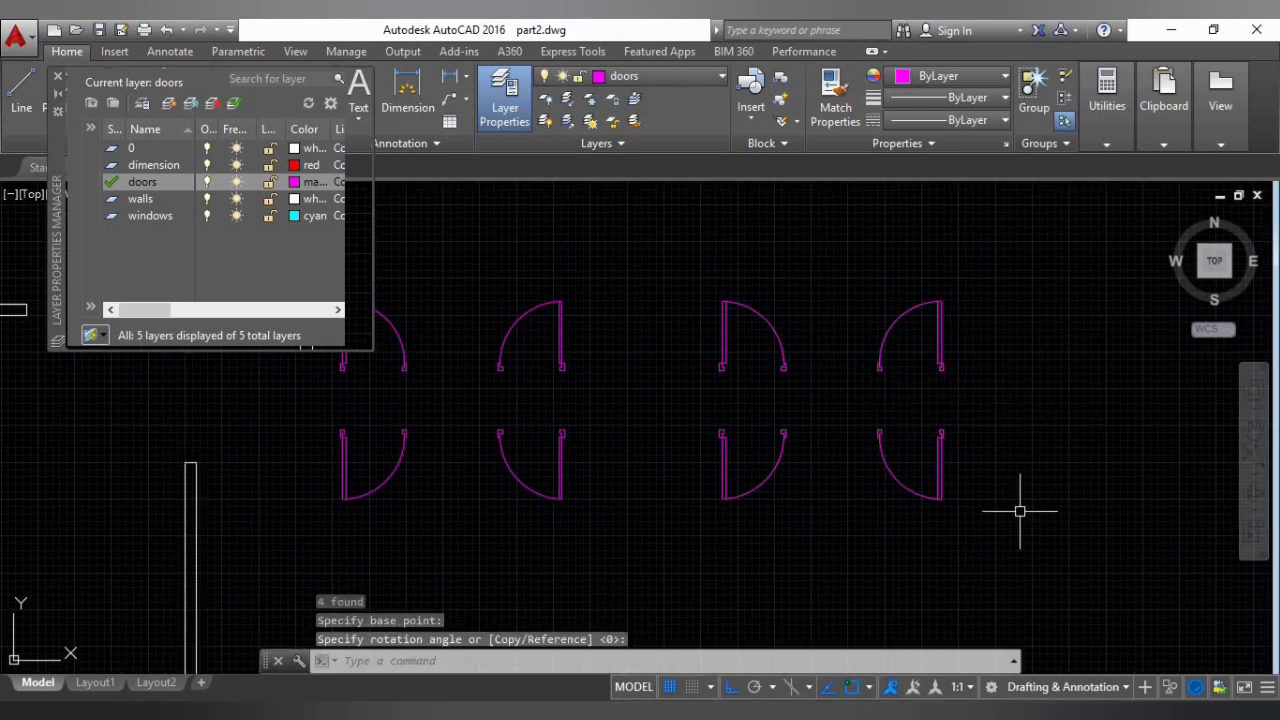
key(Escape)
Rotate the eastern group of four door blocks a quarter turn clockwise about a point near its centre.
scroll(860, 407, down, 4)
click(942, 484)
click(798, 374)
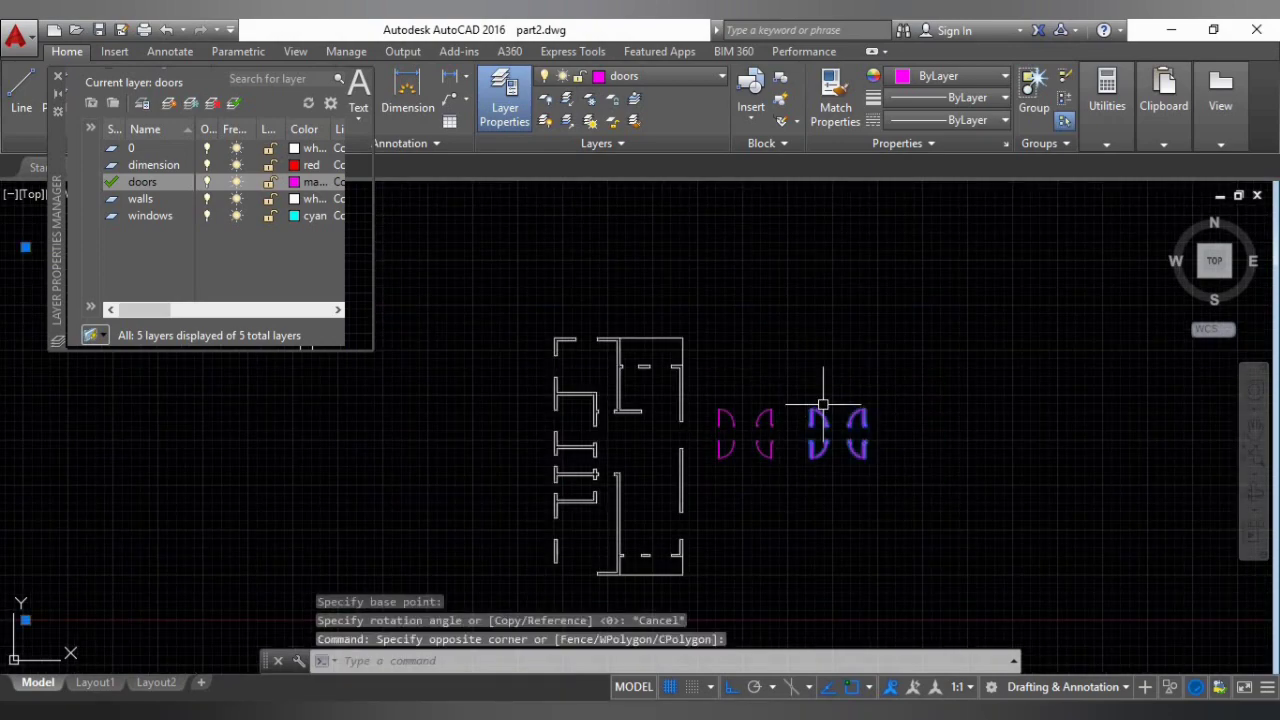
text(ro)
key(Return)
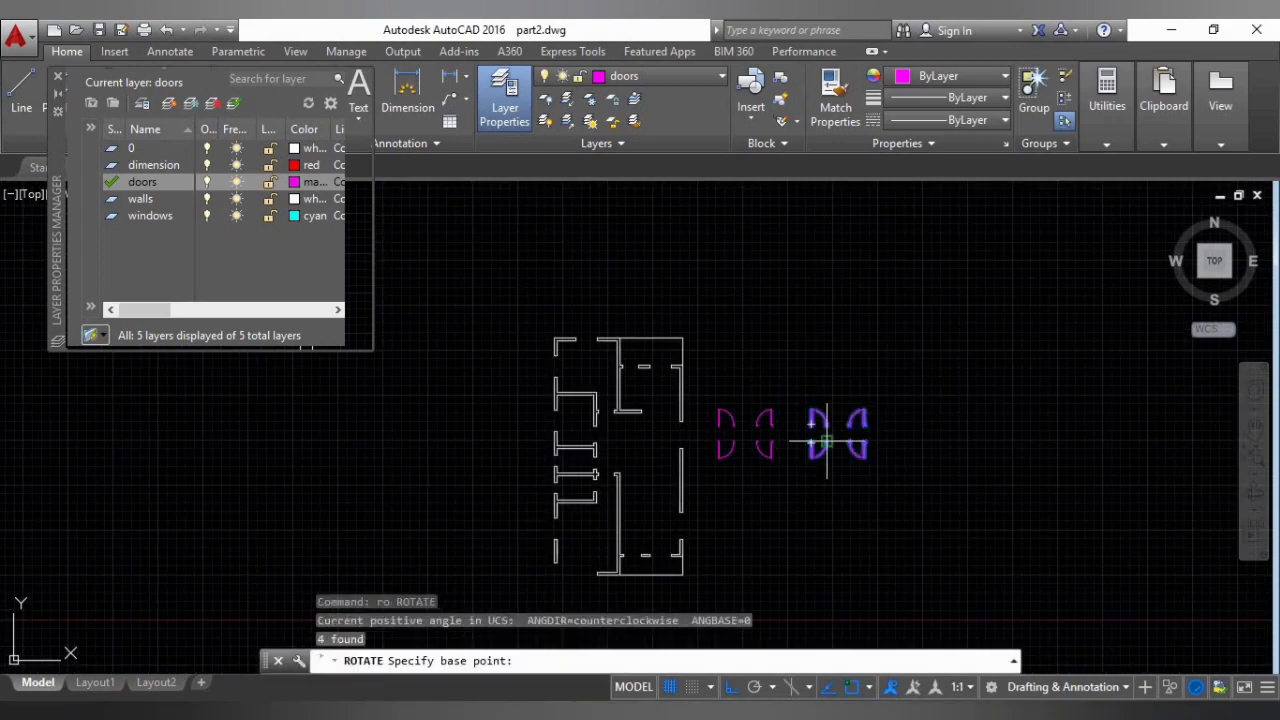
scroll(827, 443, up, 4)
click(856, 419)
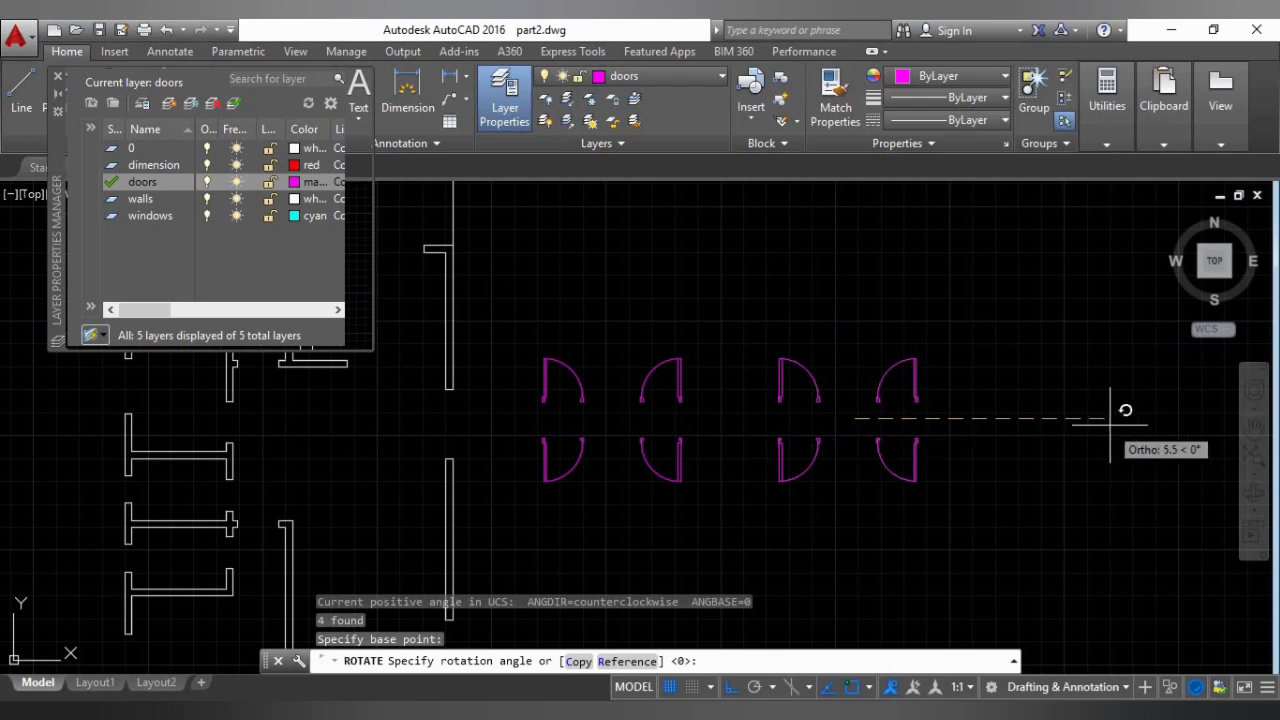
click(902, 581)
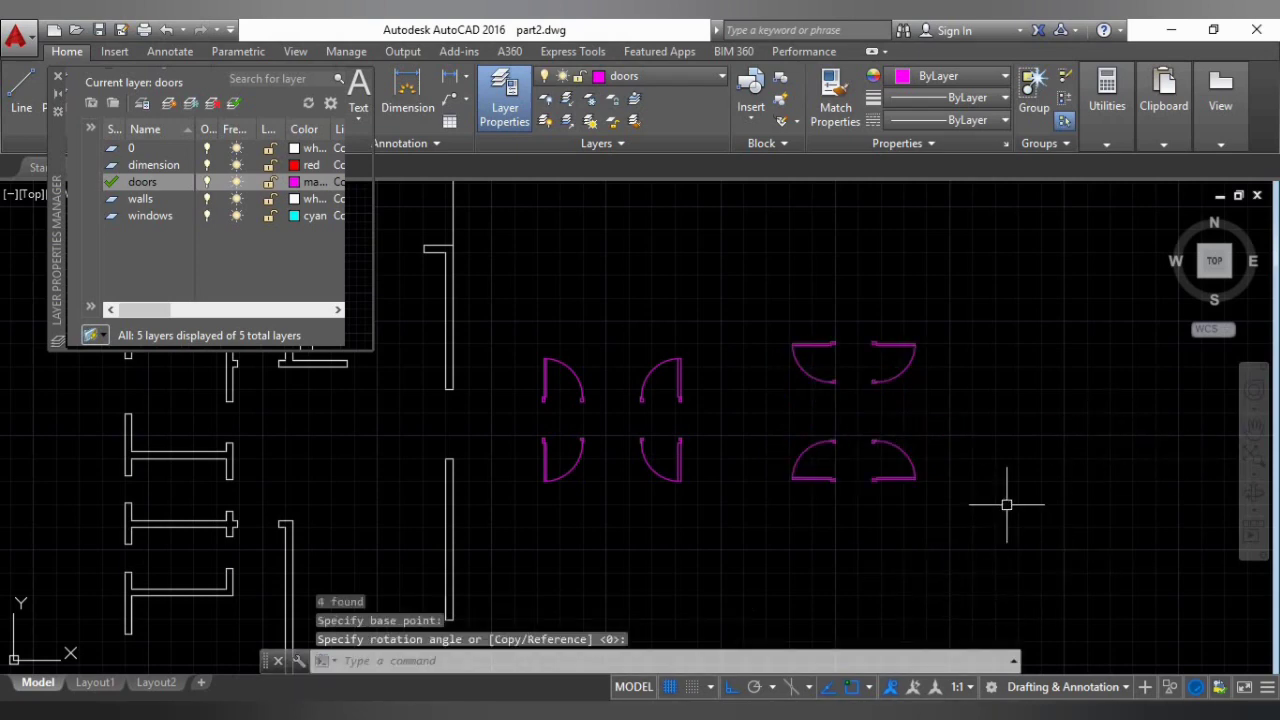
middle_drag(1007, 505, 1129, 437)
key(Escape)
key(Escape)
key(Escape)
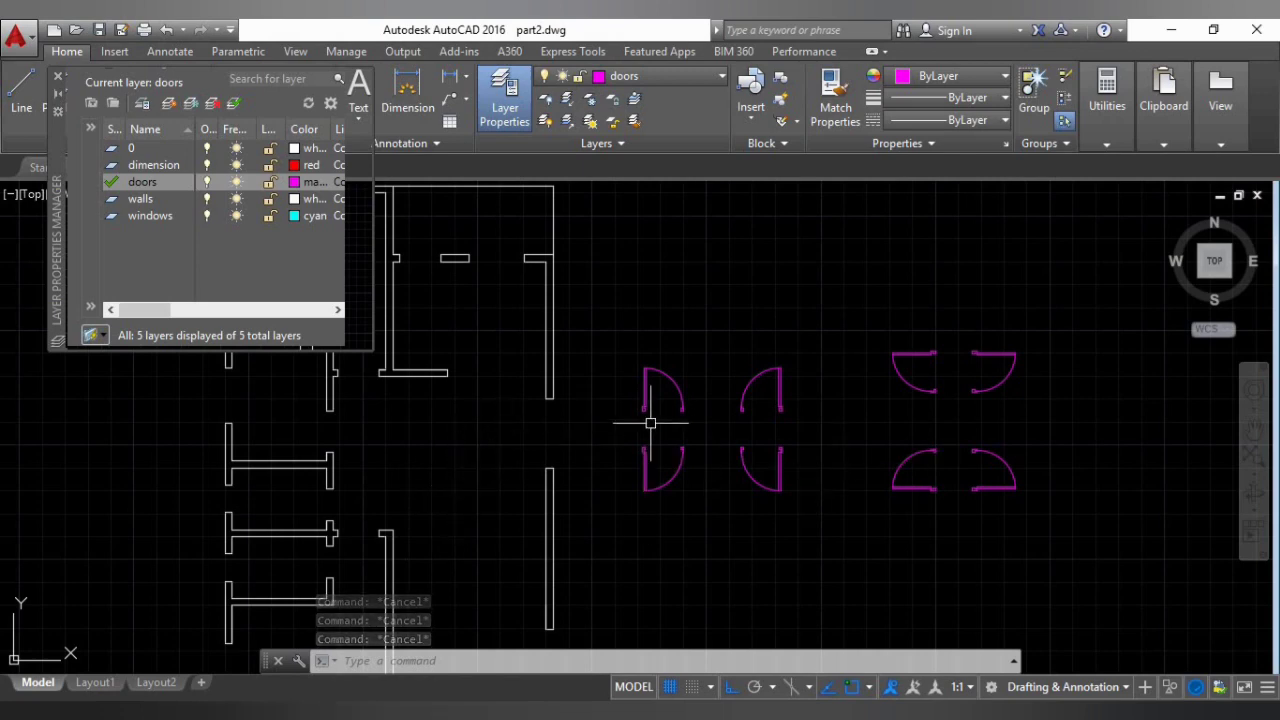
Move the northeast door of the original group by its outer jamb corner to the south corner of the wall end east of the northern corridor opening.
scroll(847, 429, down, 4)
scroll(840, 395, up, 3)
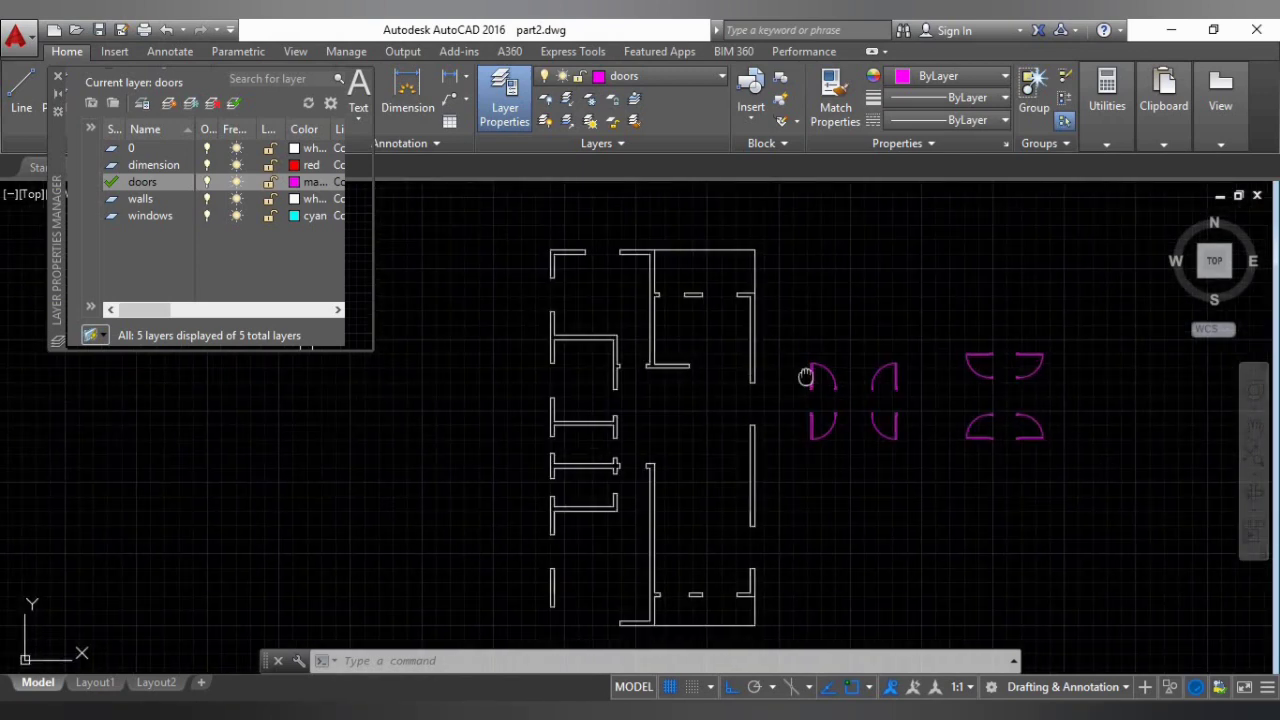
scroll(833, 367, up, 2)
mouse_move(866, 363)
middle_down()
mouse_move(926, 366)
mouse_move(933, 388)
middle_up()
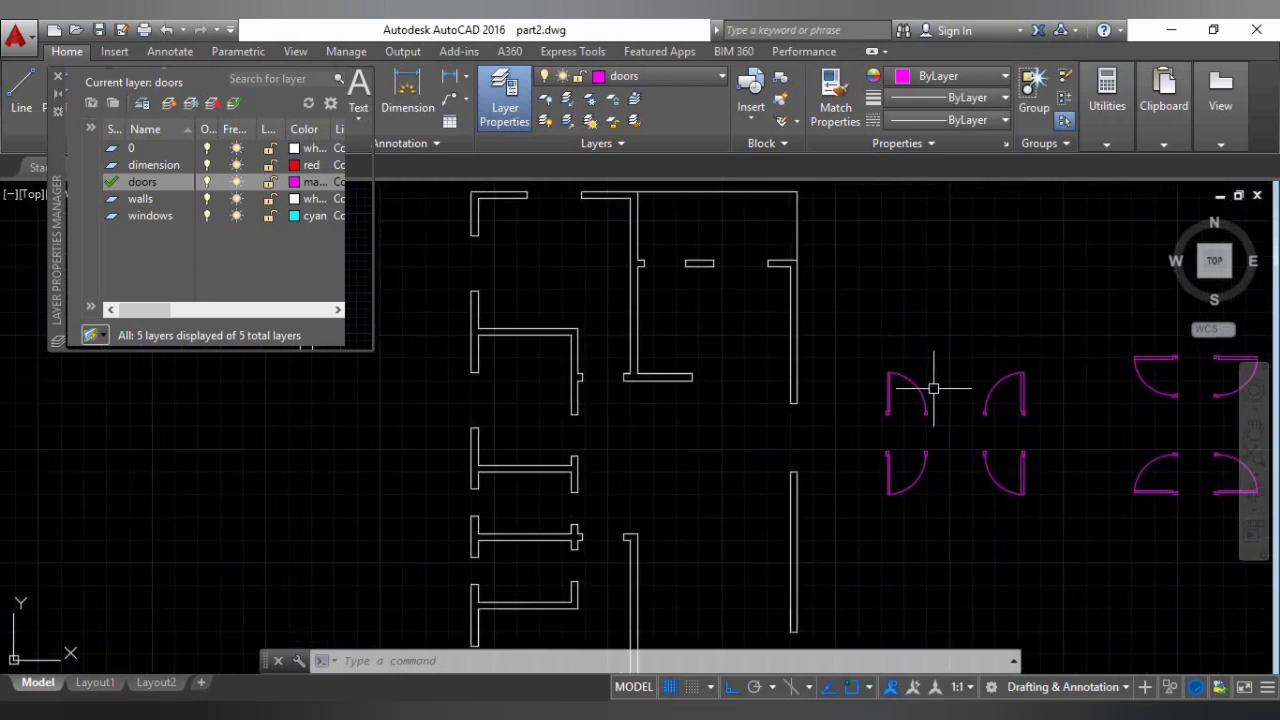
click(1064, 426)
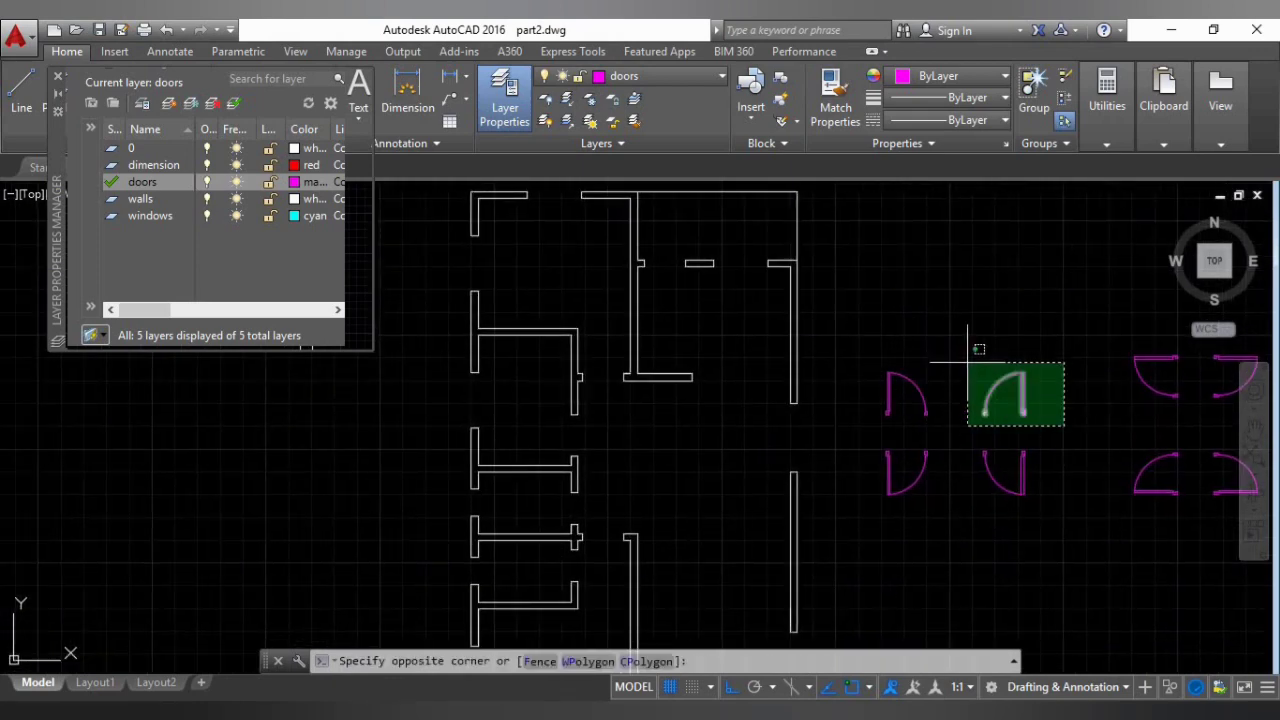
click(951, 383)
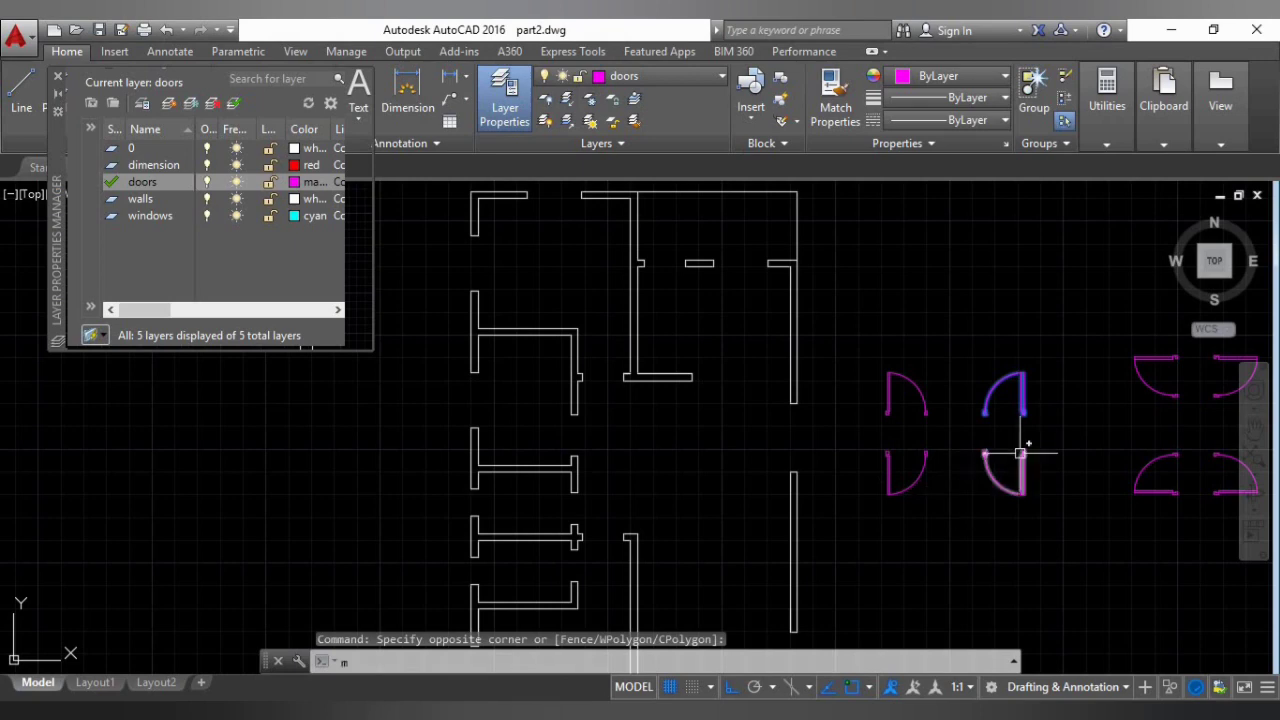
scroll(1033, 438, up, 5)
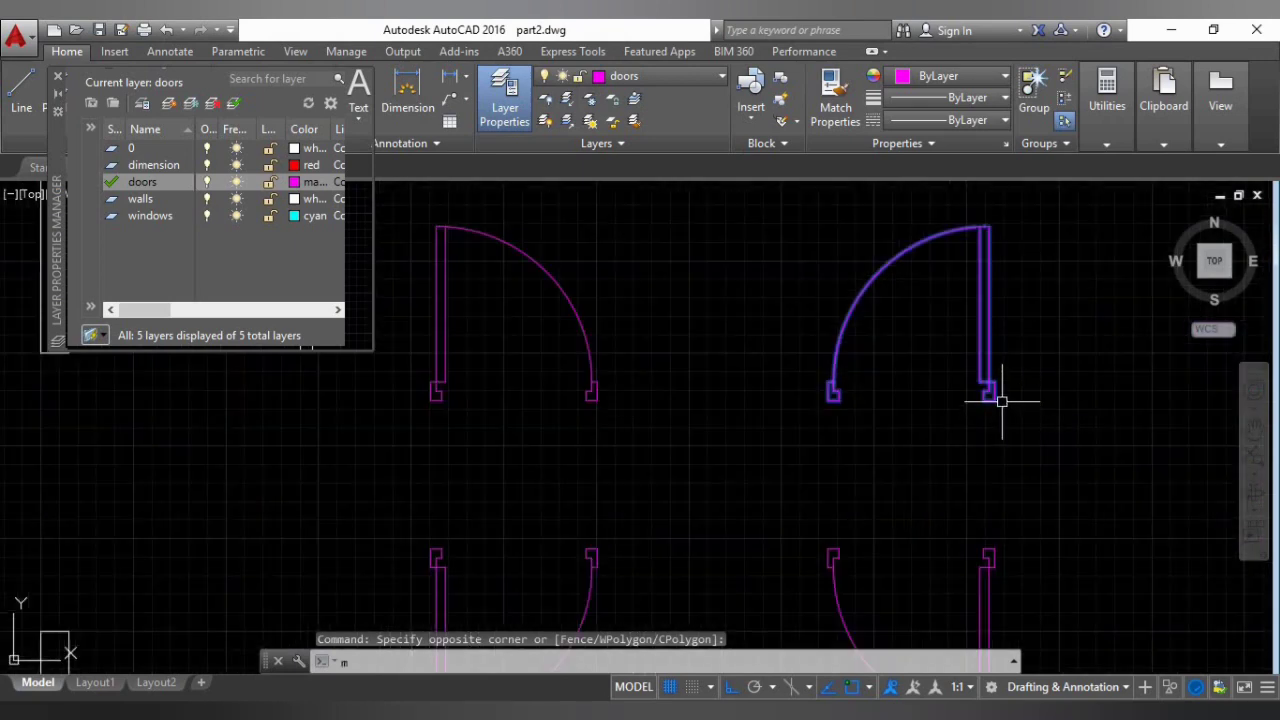
key(Return)
click(994, 397)
scroll(1003, 446, down, 5)
scroll(1009, 429, up, 6)
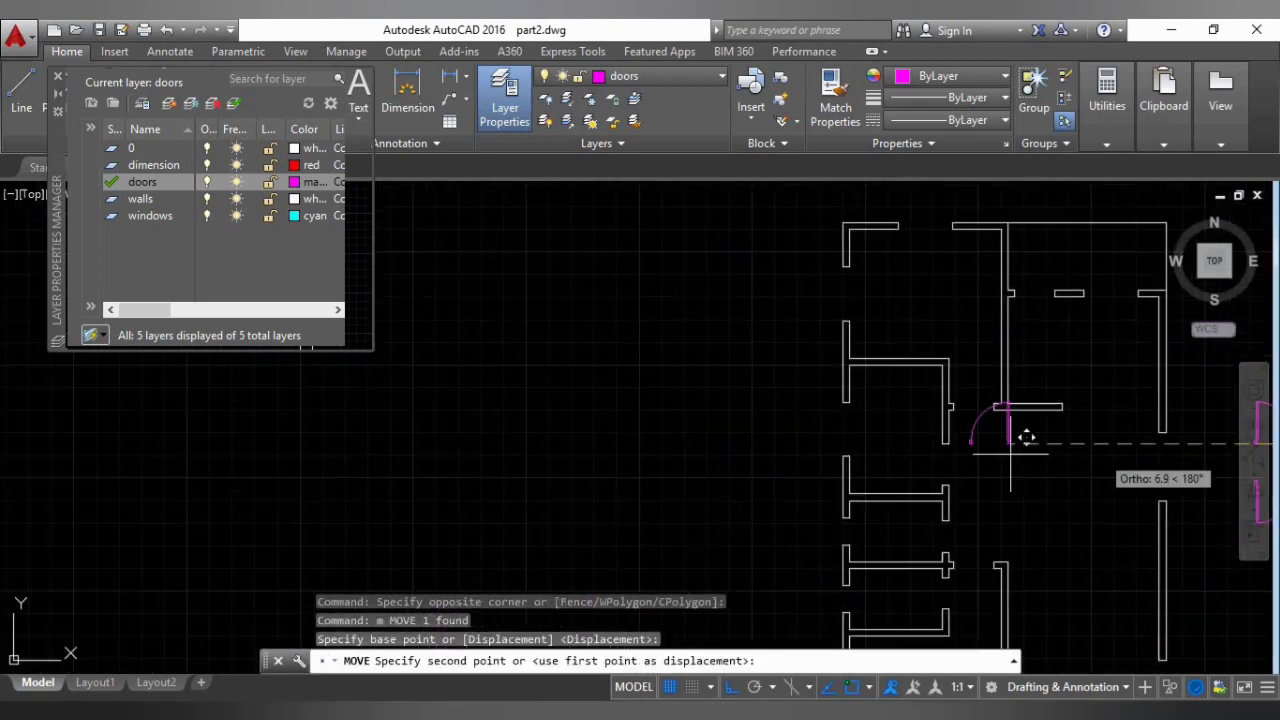
scroll(1015, 391, up, 2)
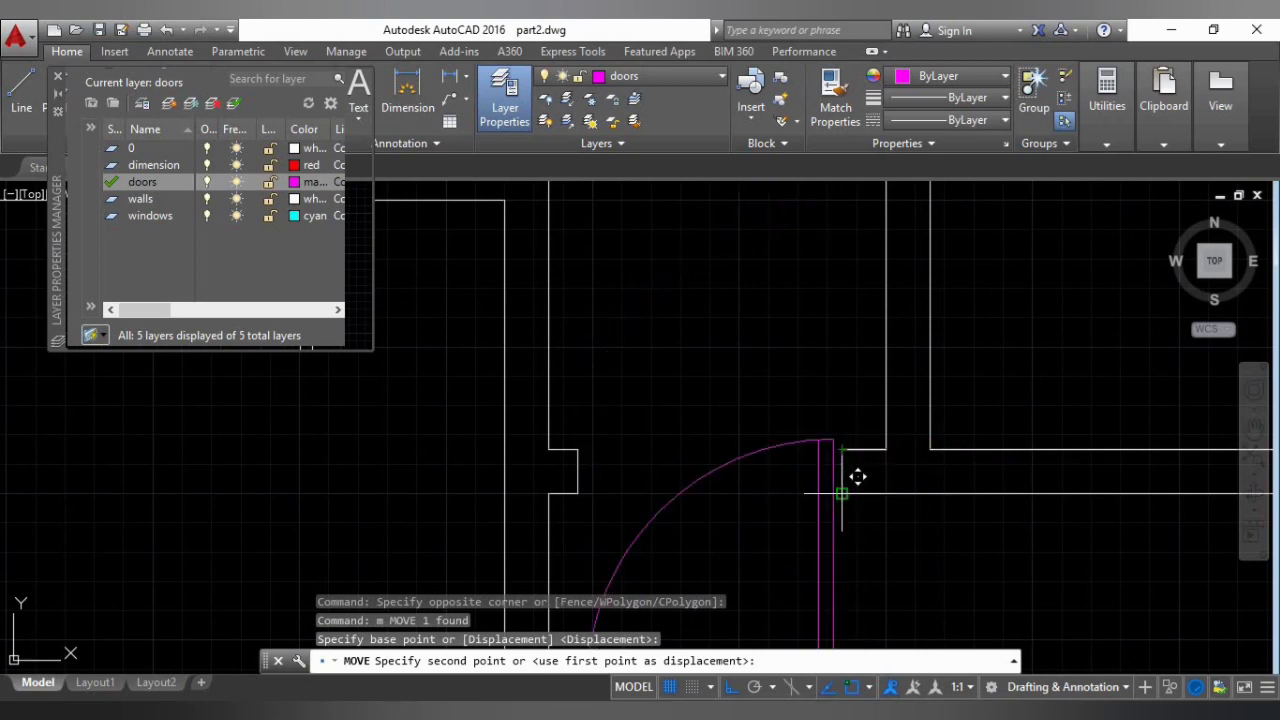
click(842, 493)
middle_drag(934, 500, 1030, 497)
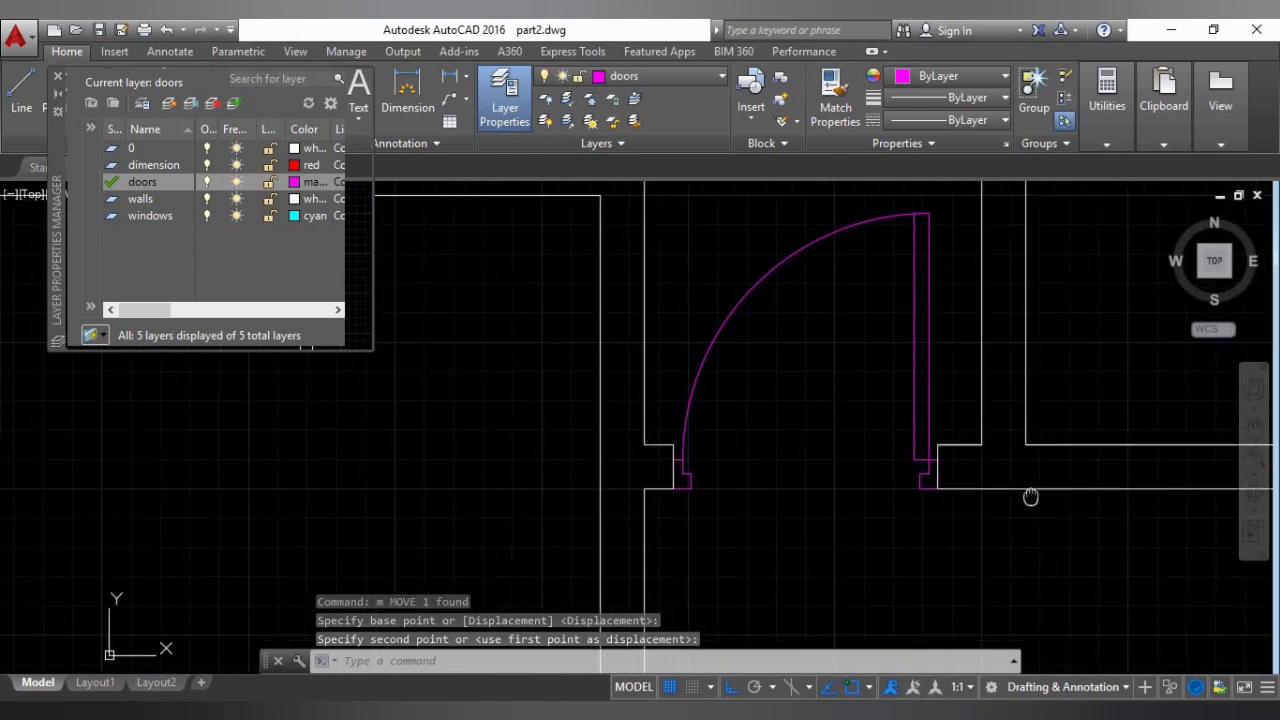
scroll(955, 470, up, 3)
scroll(957, 470, down, 3)
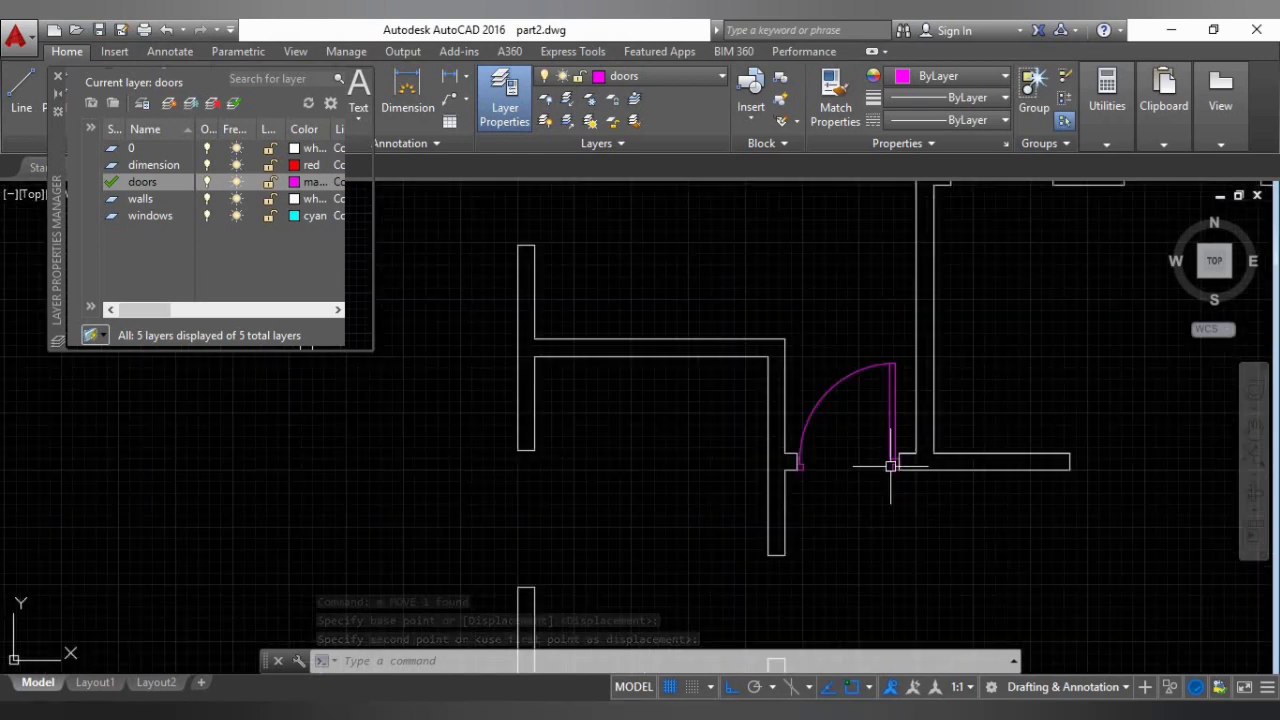
click(877, 354)
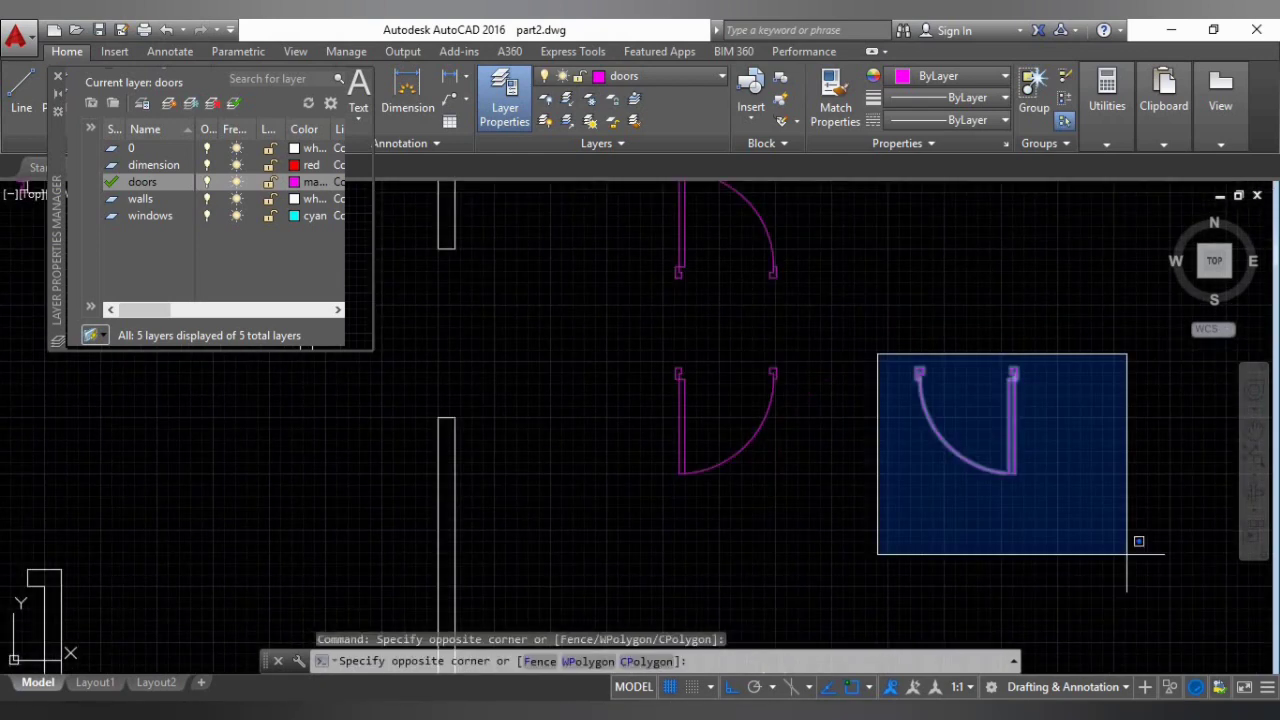
click(1137, 543)
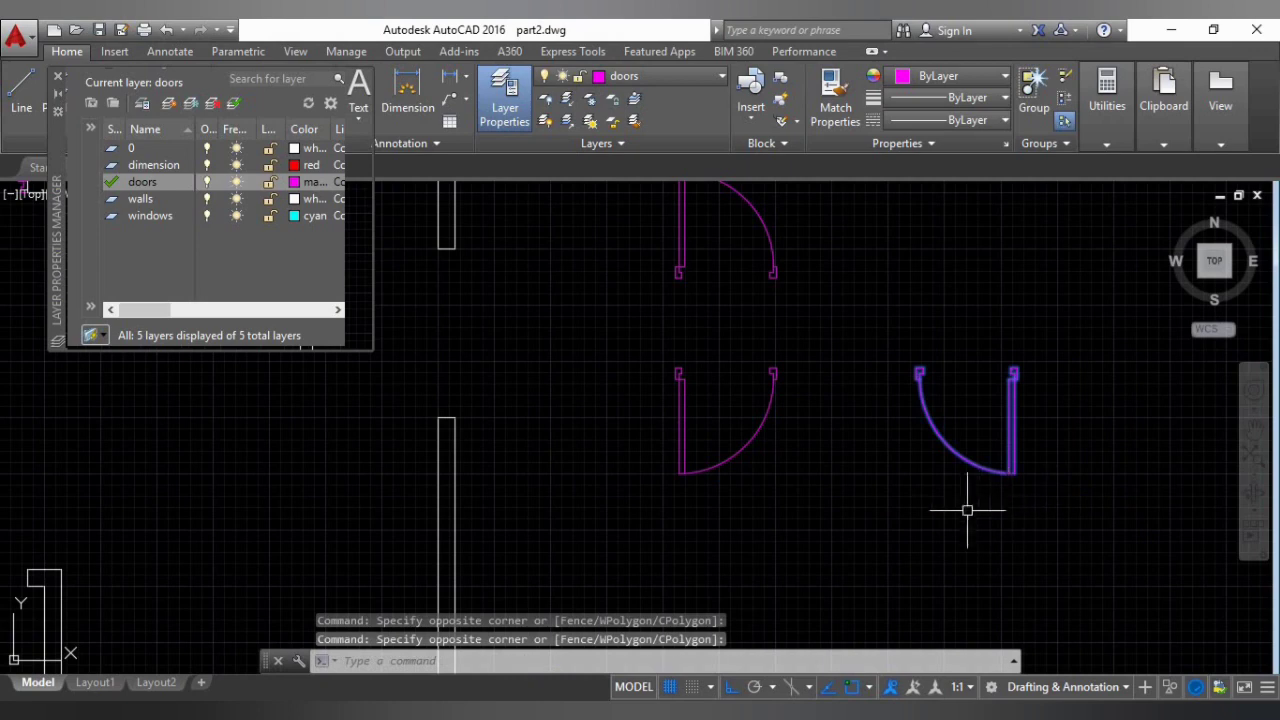
text(m)
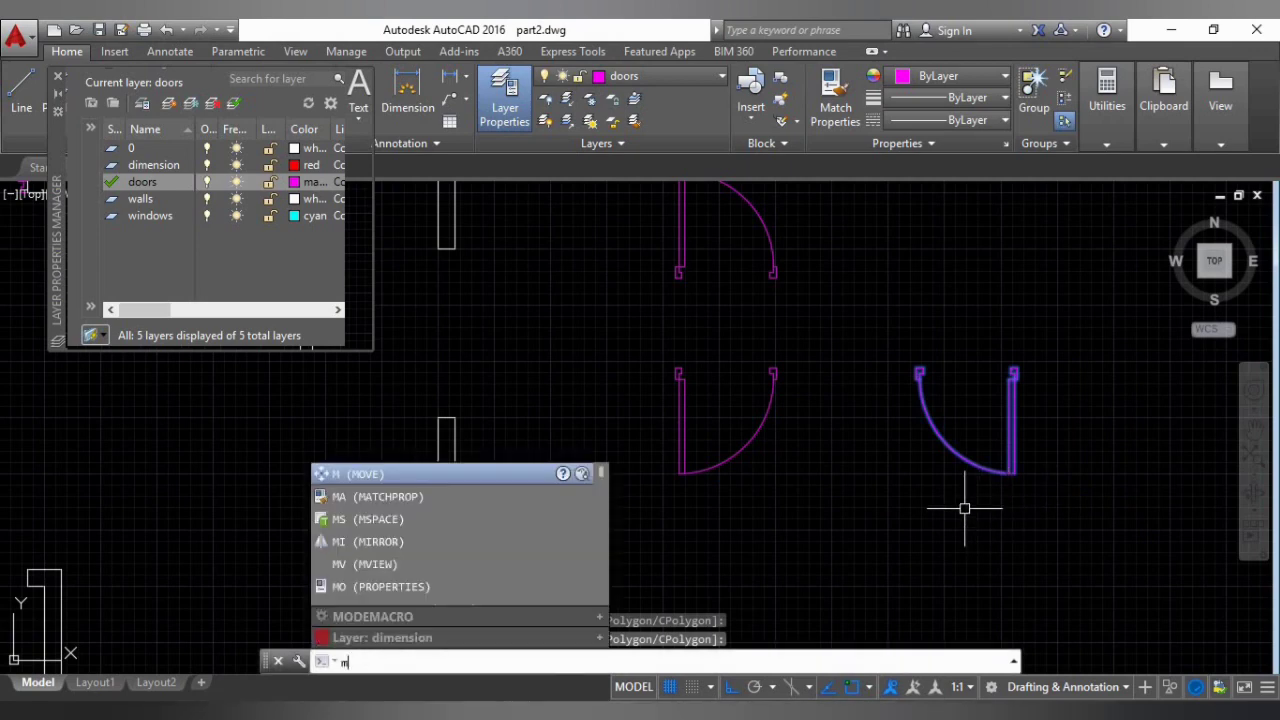
key(Return)
scroll(1034, 384, up, 6)
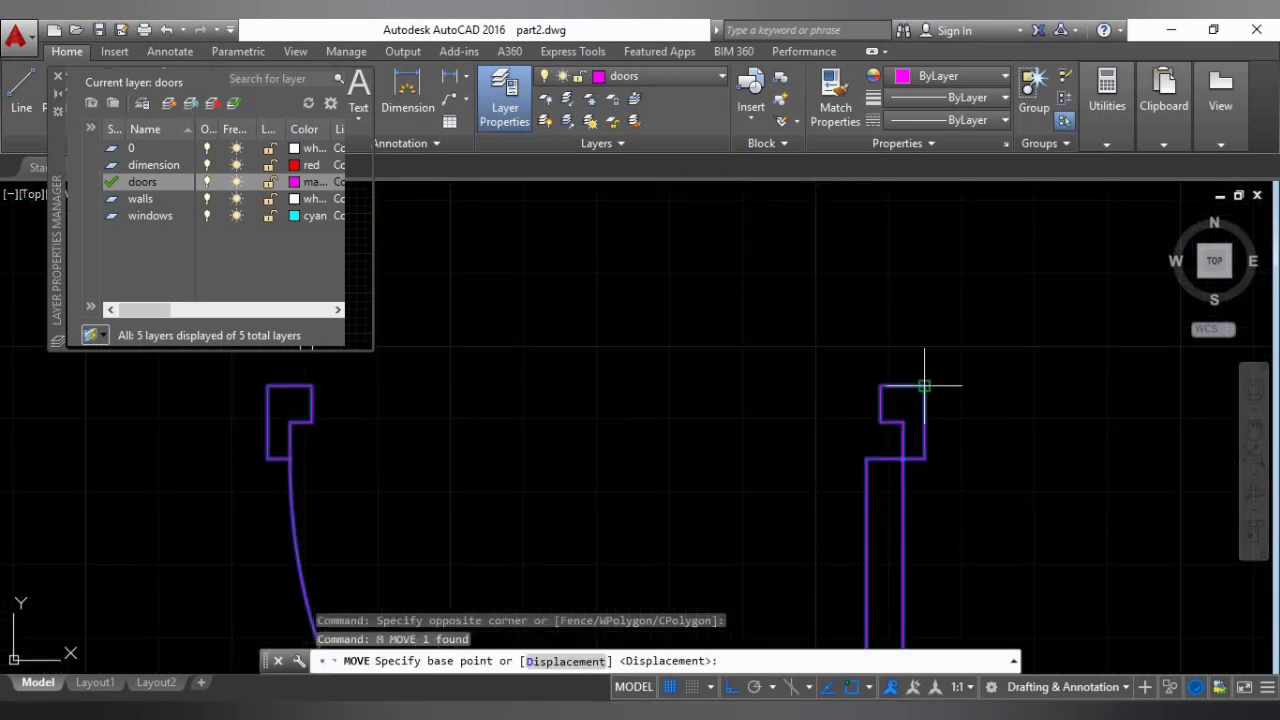
click(924, 385)
scroll(957, 377, down, 7)
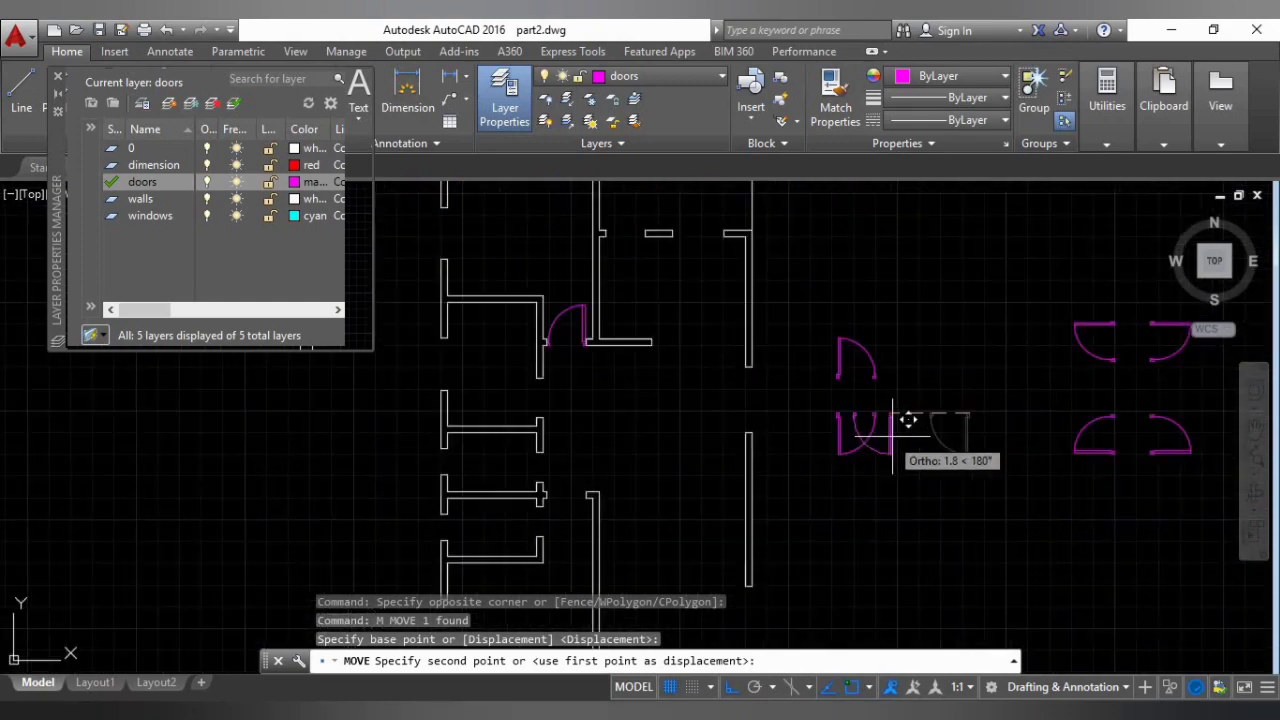
scroll(723, 463, up, 7)
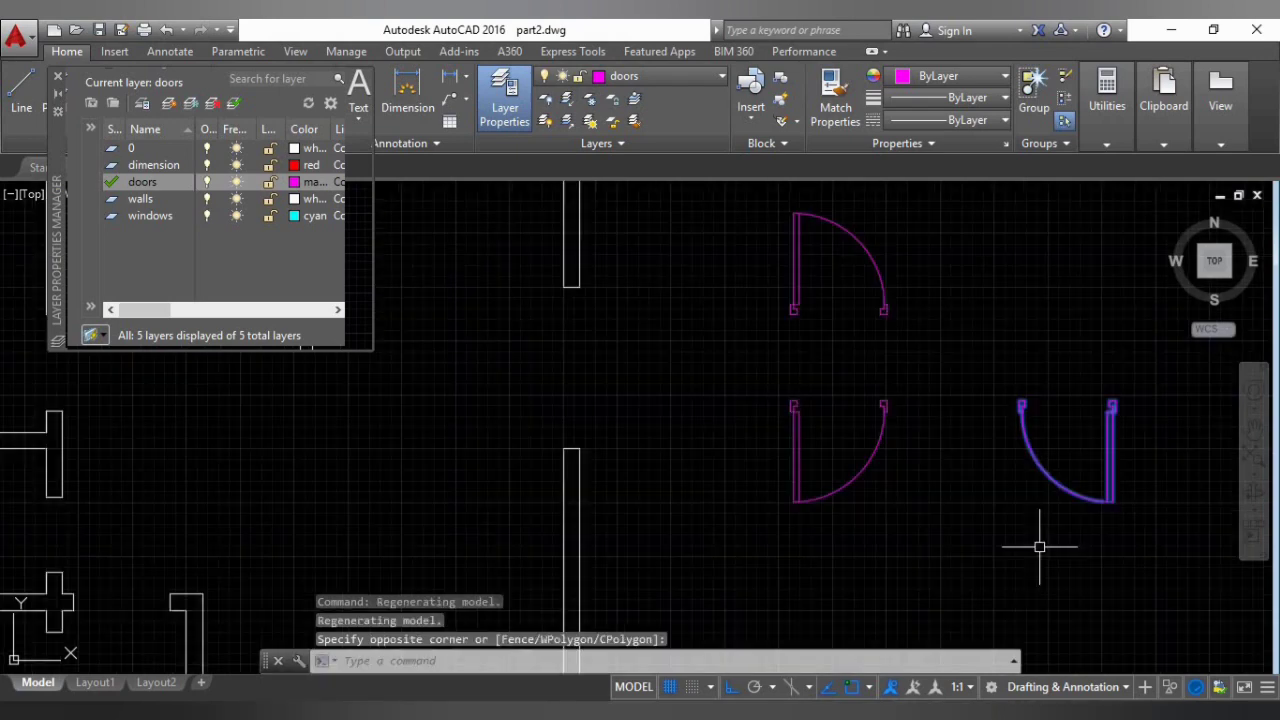
Move the southeast door of the original group by its outer jamb corner to the north corner of the wall end east of the southern corridor opening.
text(m)
key(Return)
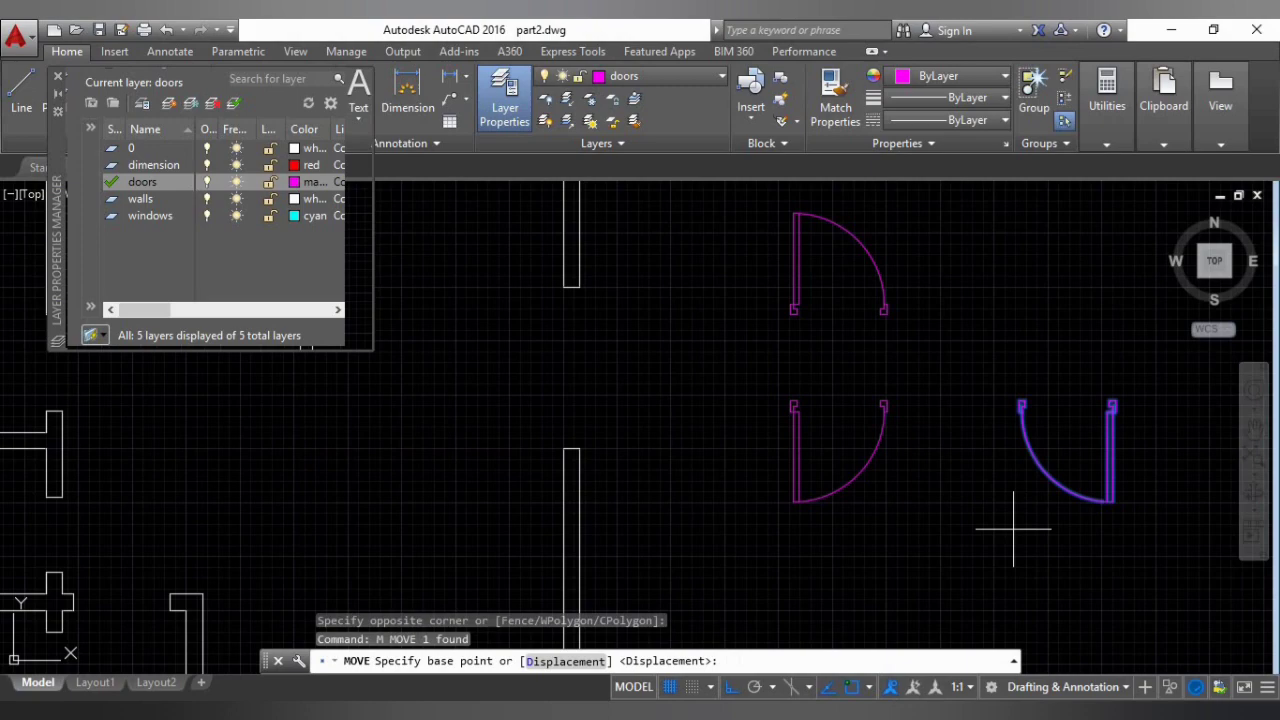
click(1114, 401)
middle_drag(563, 556, 926, 340)
scroll(549, 393, up, 5)
middle_drag(617, 263, 829, 494)
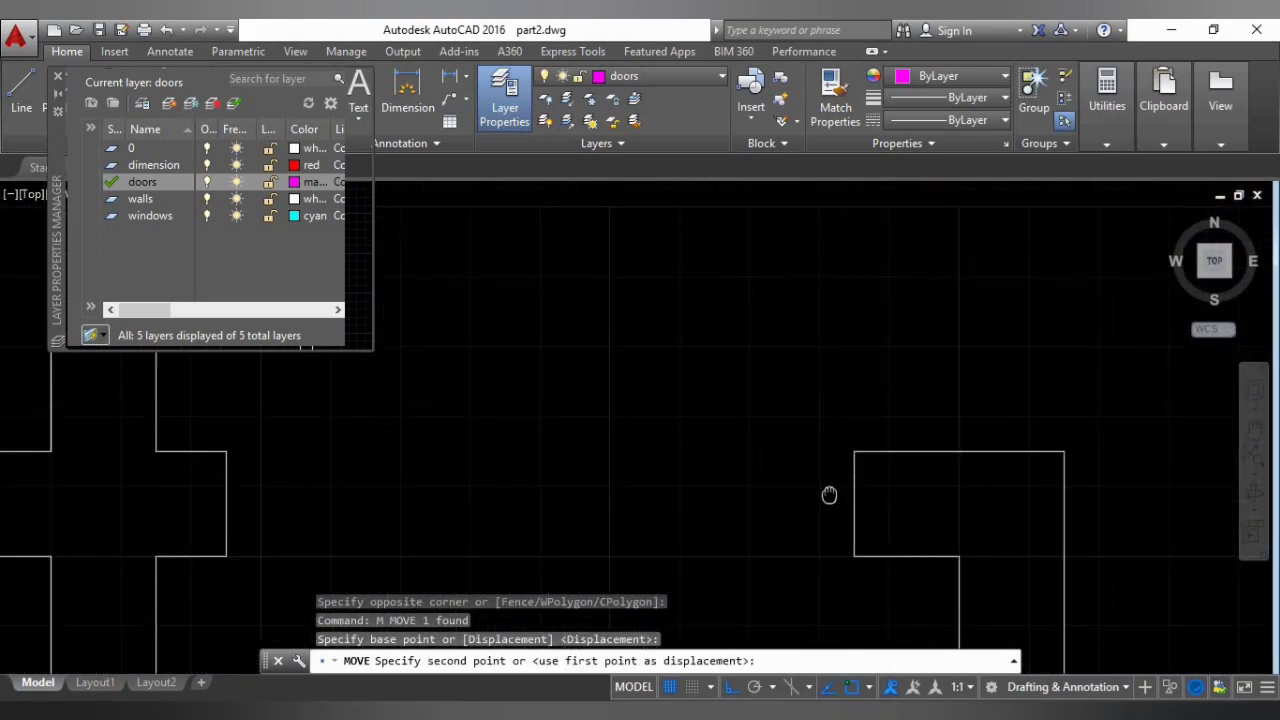
click(854, 452)
scroll(803, 480, down, 3)
scroll(829, 466, up, 5)
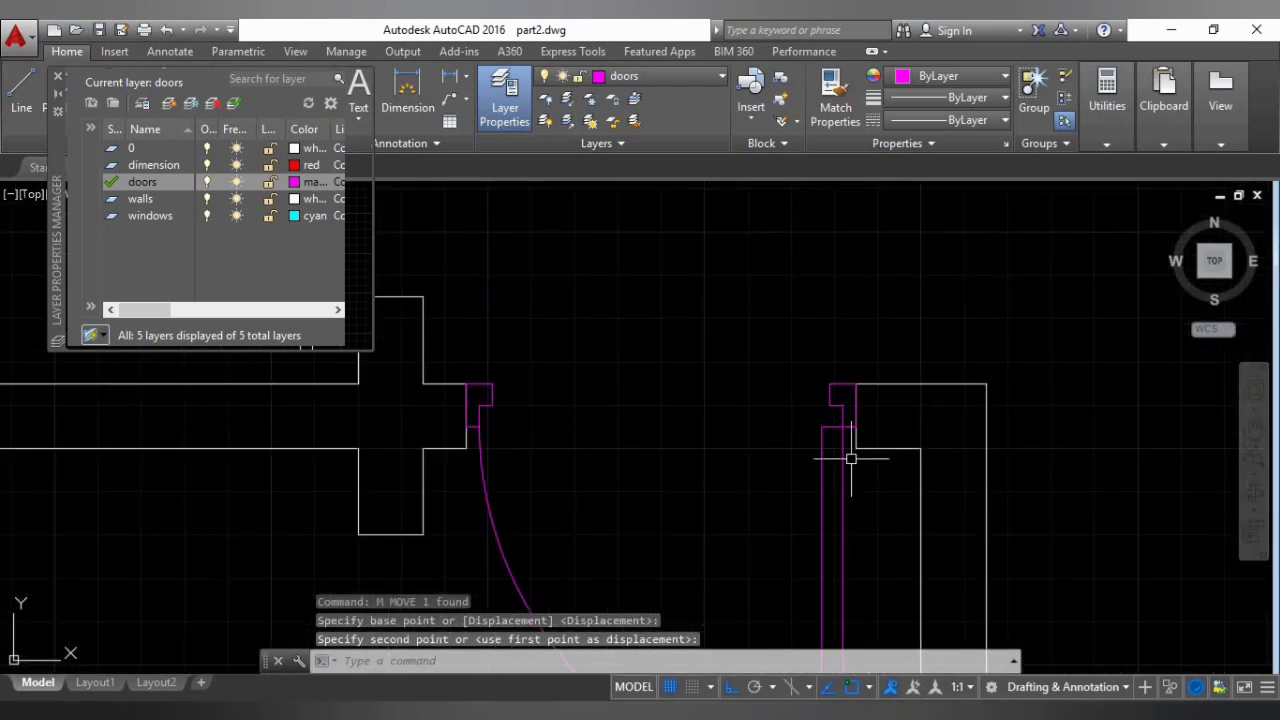
Shift the door in the southern corridor opening .02 south, inward from the wall face.
click(838, 432)
text(m)
key(Return)
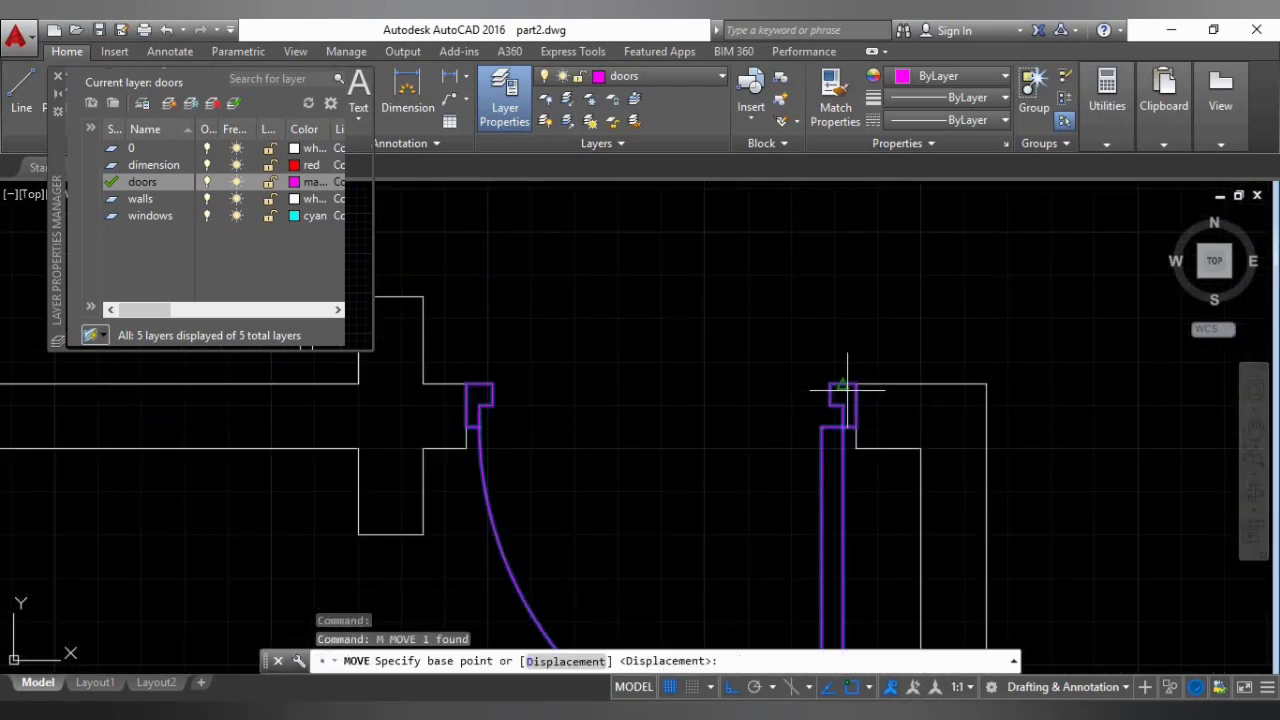
click(853, 385)
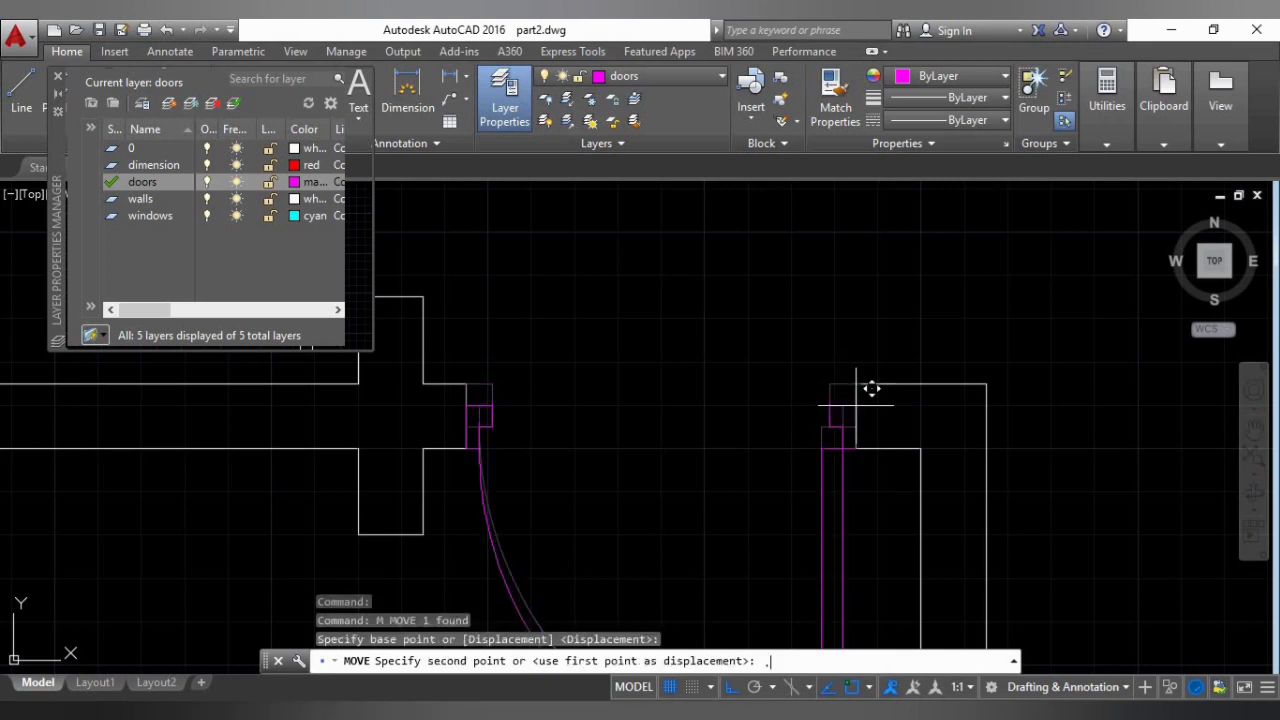
key(Return)
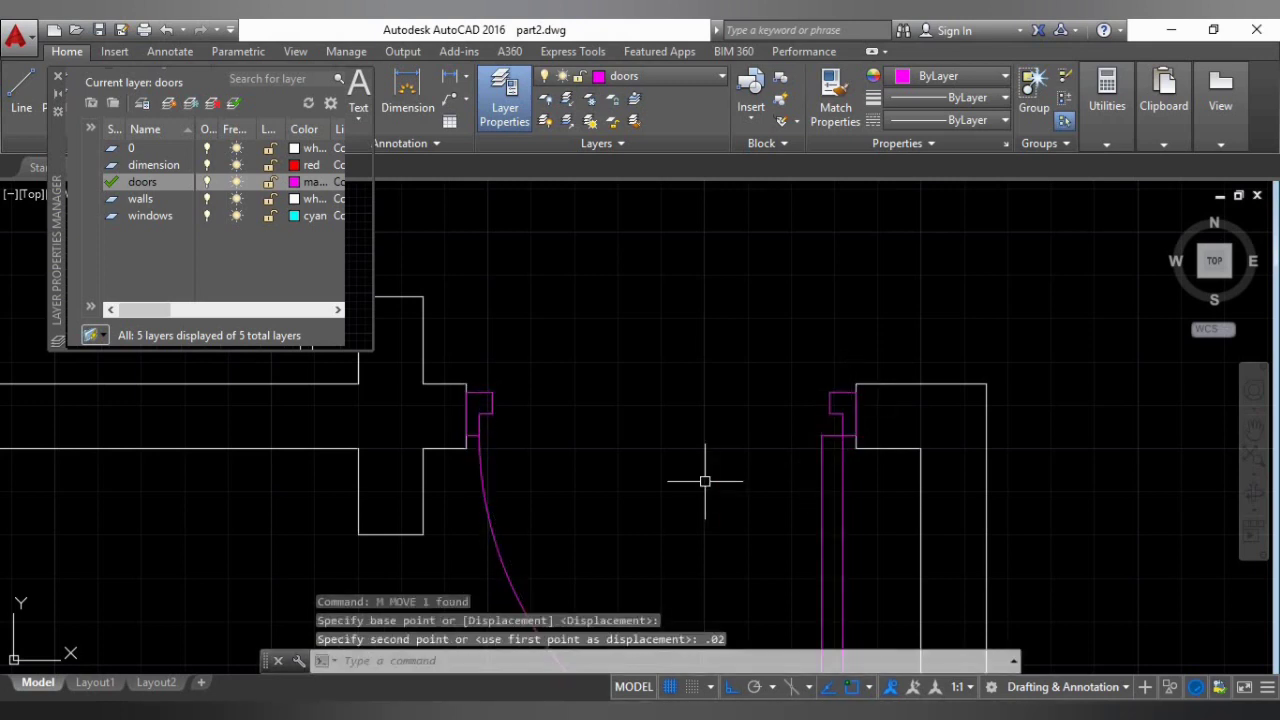
Shift the door in the northern corridor opening .02 north, inward from the wall face.
mouse_move(706, 480)
middle_down()
mouse_move(743, 503)
mouse_move(763, 582)
middle_up()
scroll(743, 486, down, 6)
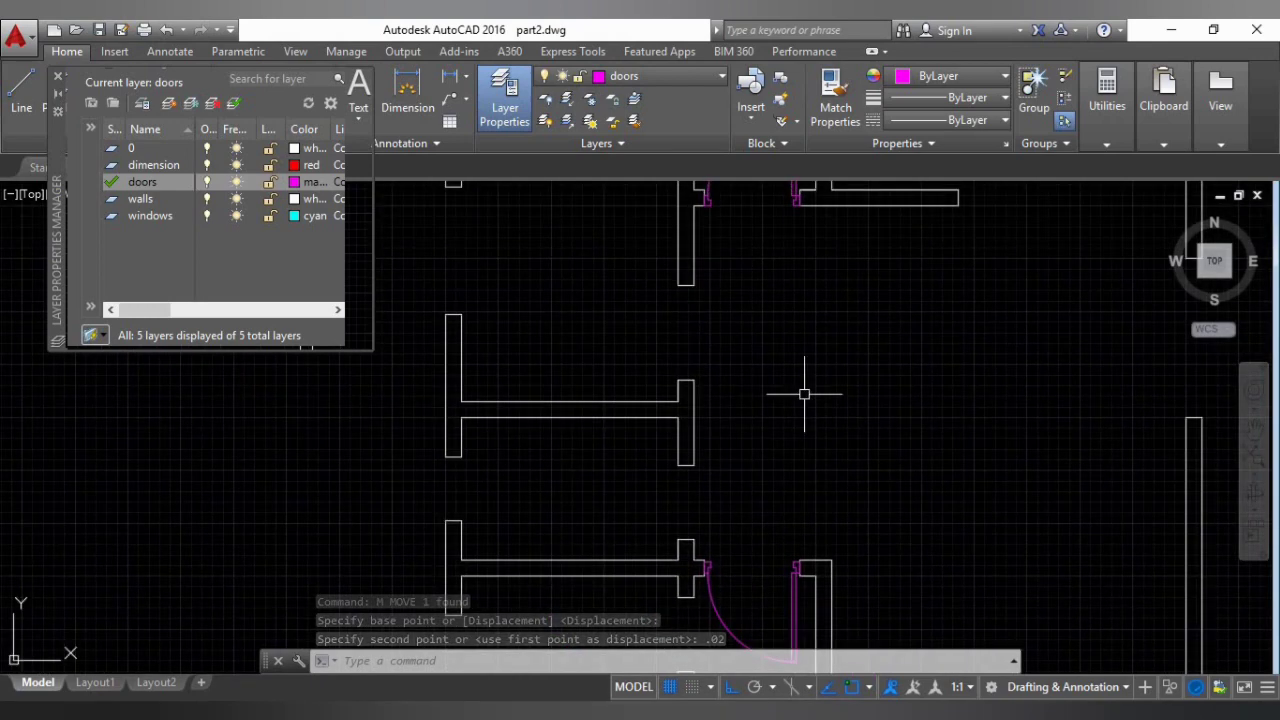
middle_drag(803, 394, 818, 535)
scroll(809, 403, up, 6)
key(Escape)
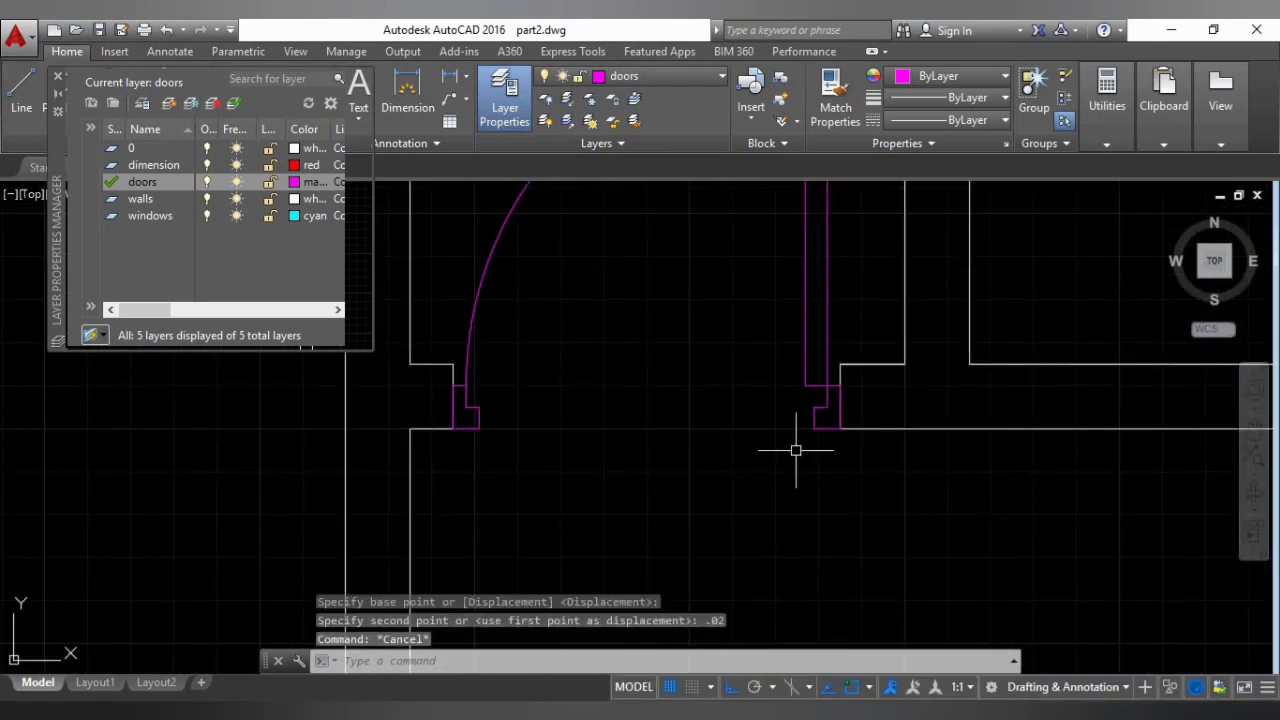
scroll(821, 425, up, 3)
text(m)
key(Return)
click(803, 403)
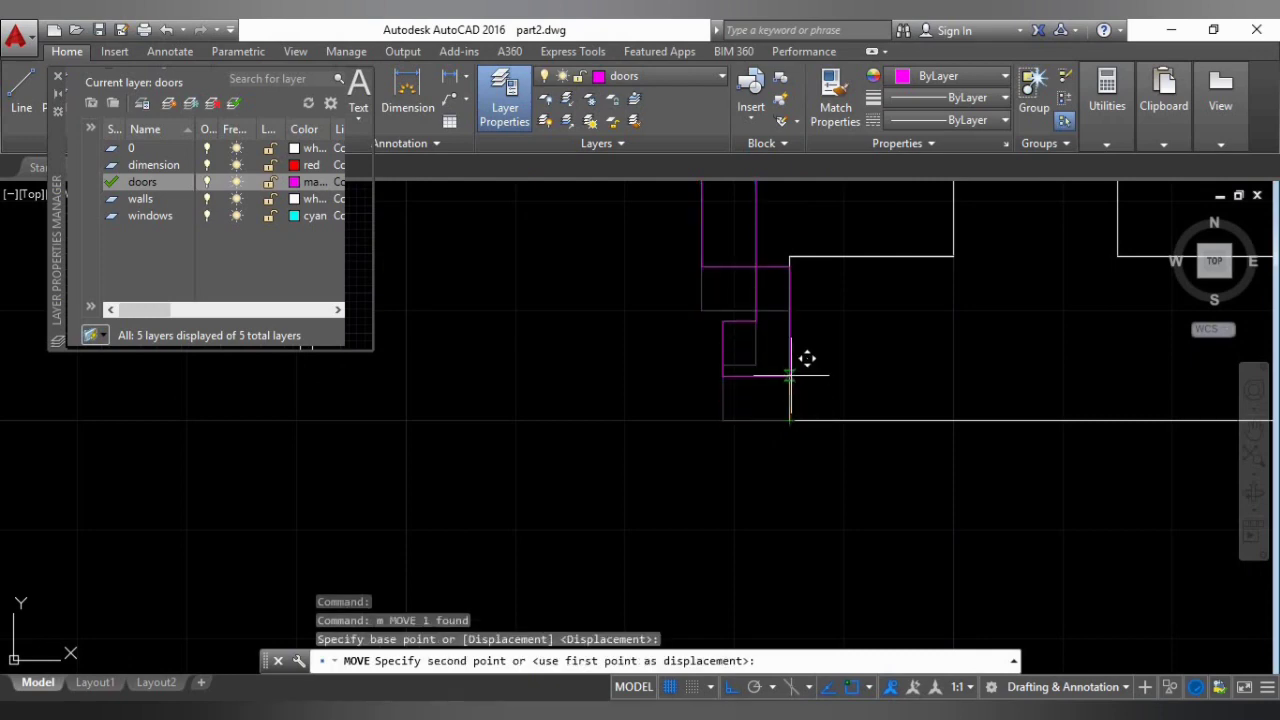
key(Return)
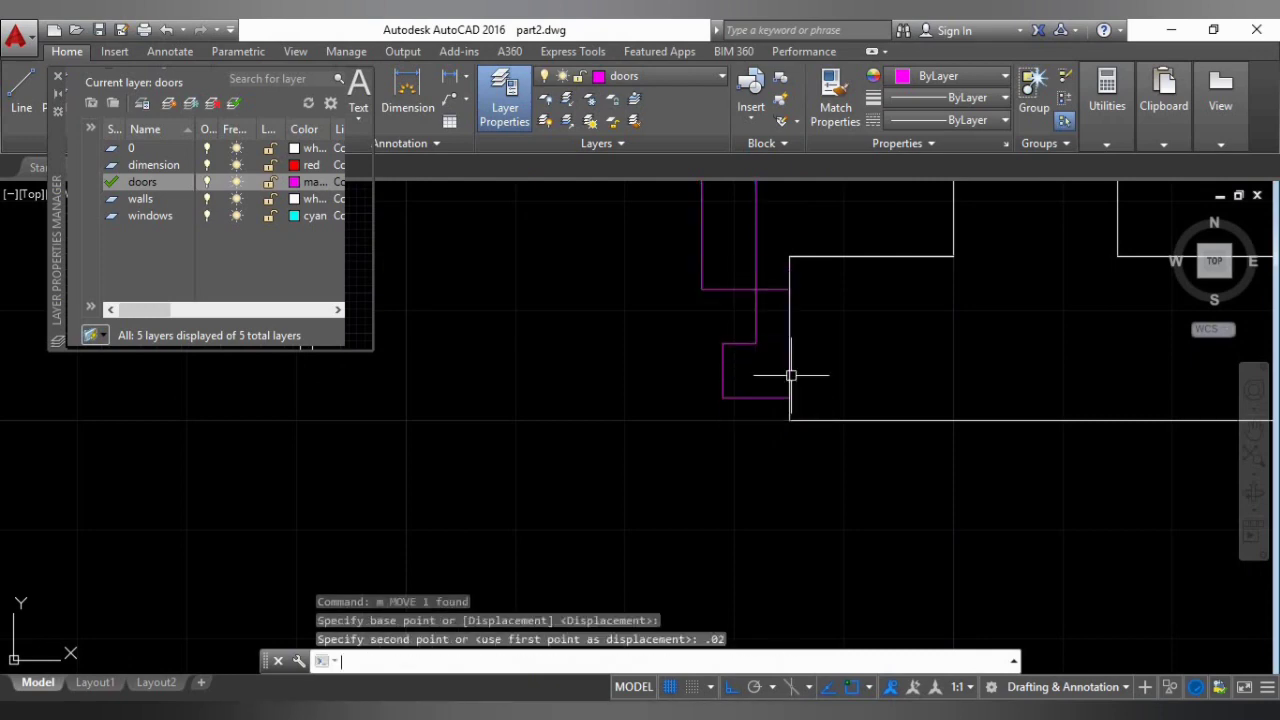
Move the northern of the two nearest loose doors by its southwest jamb corner to the south corner of the wall stub at the northeast room's opening.
scroll(751, 467, down, 8)
middle_drag(794, 515, 966, 457)
scroll(836, 460, down, 6)
scroll(1000, 440, up, 2)
click(1070, 457)
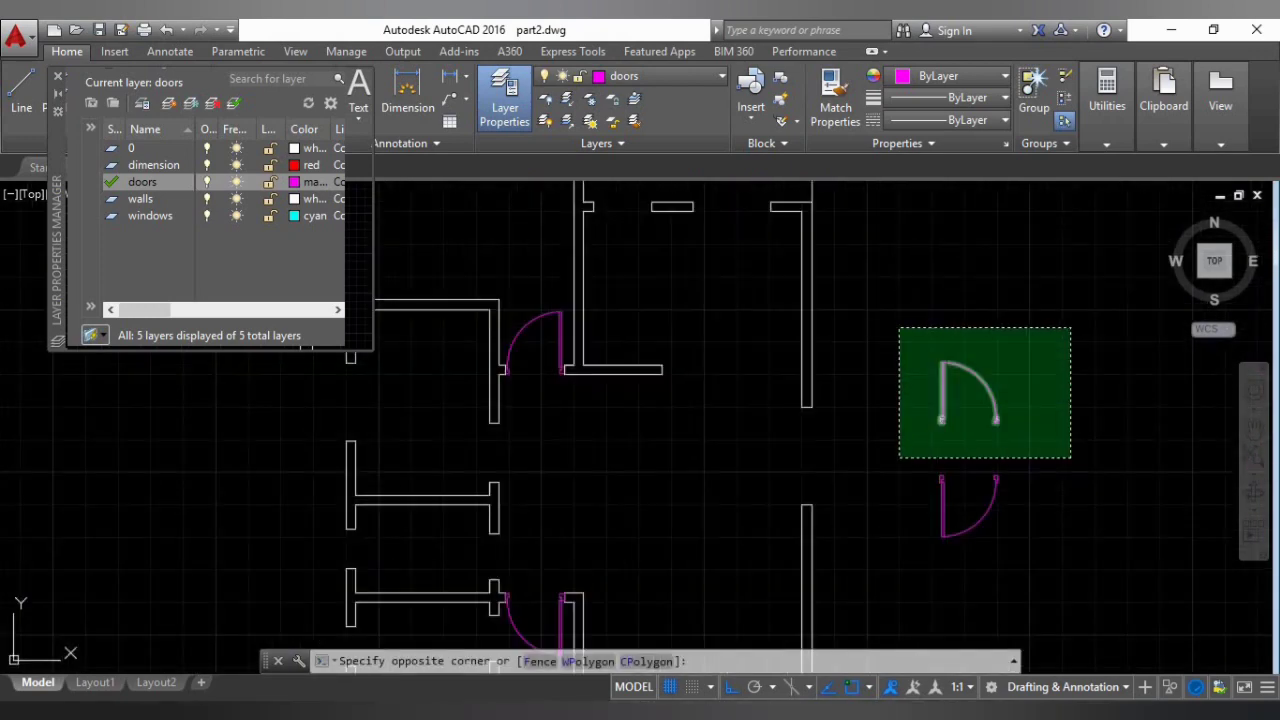
click(898, 326)
text(m)
key(Return)
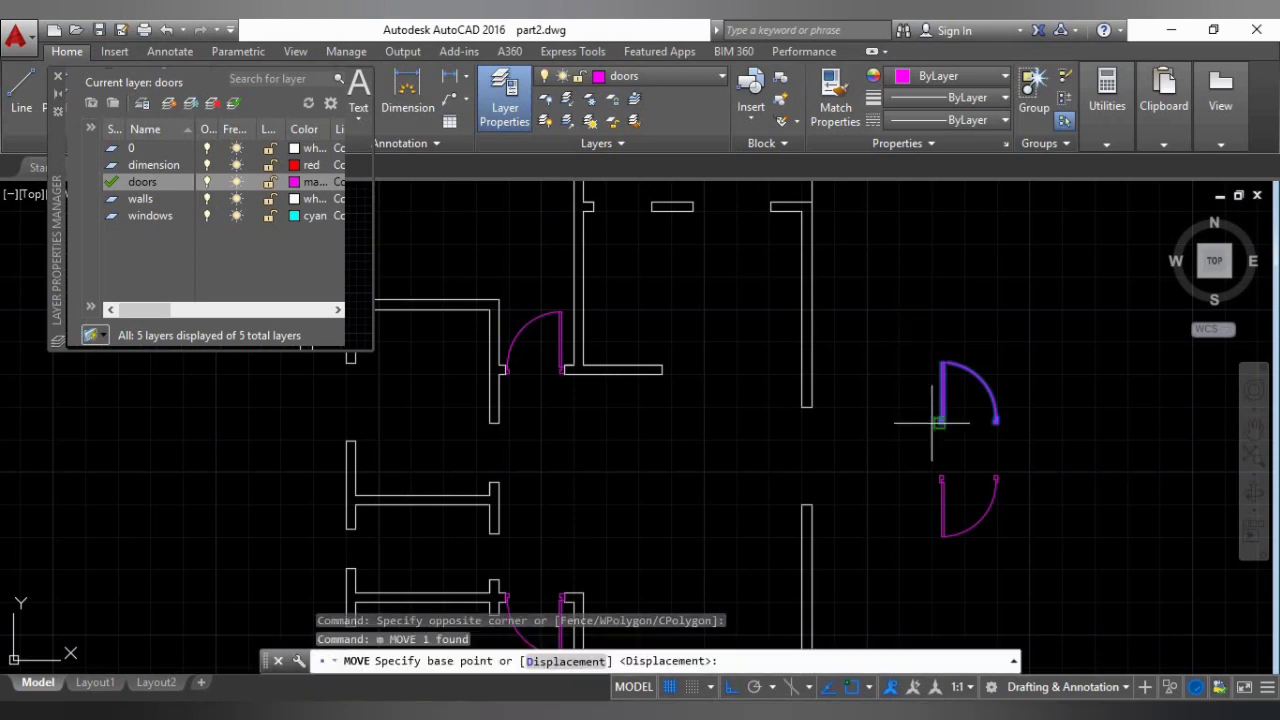
scroll(958, 422, up, 3)
click(966, 416)
scroll(851, 394, down, 4)
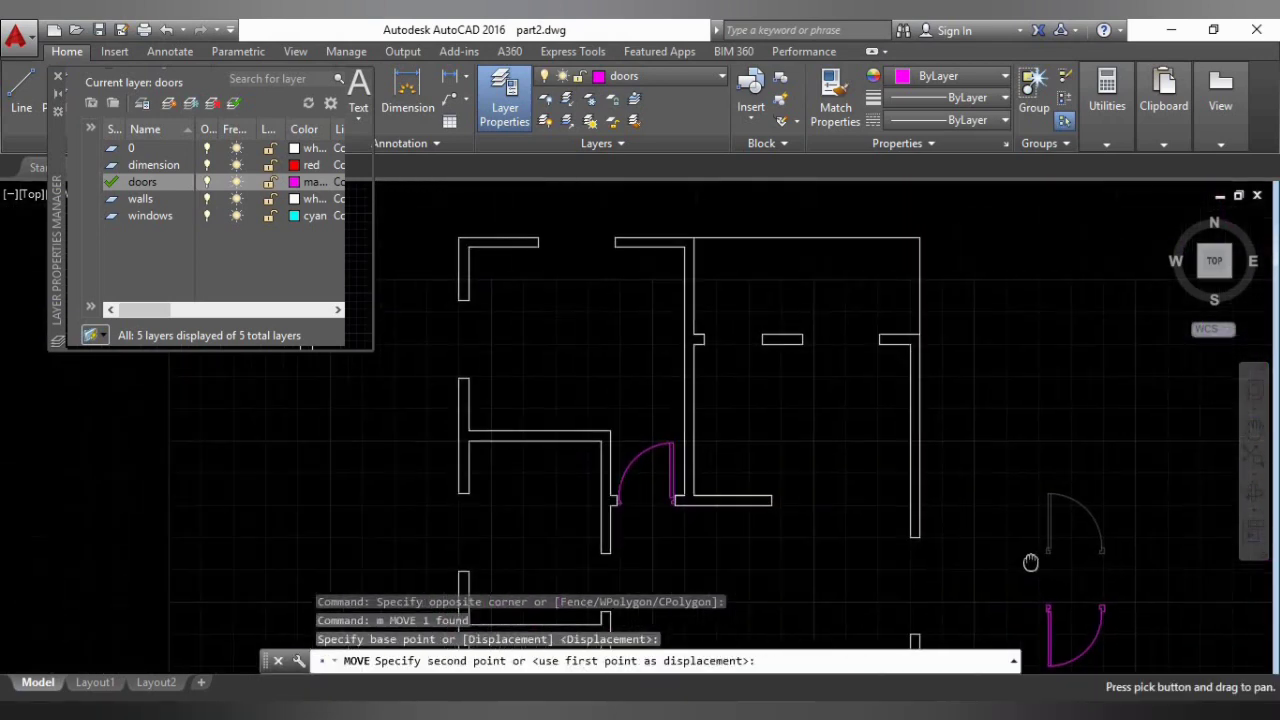
scroll(723, 280, up, 5)
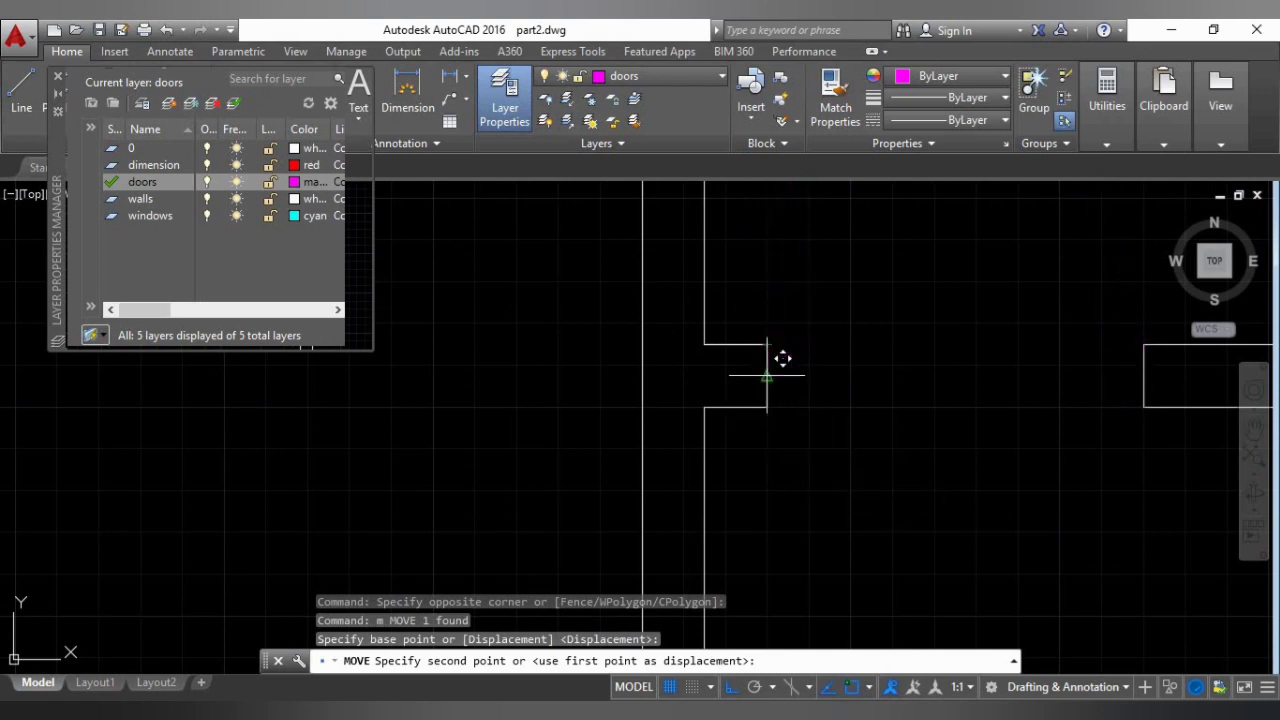
click(767, 407)
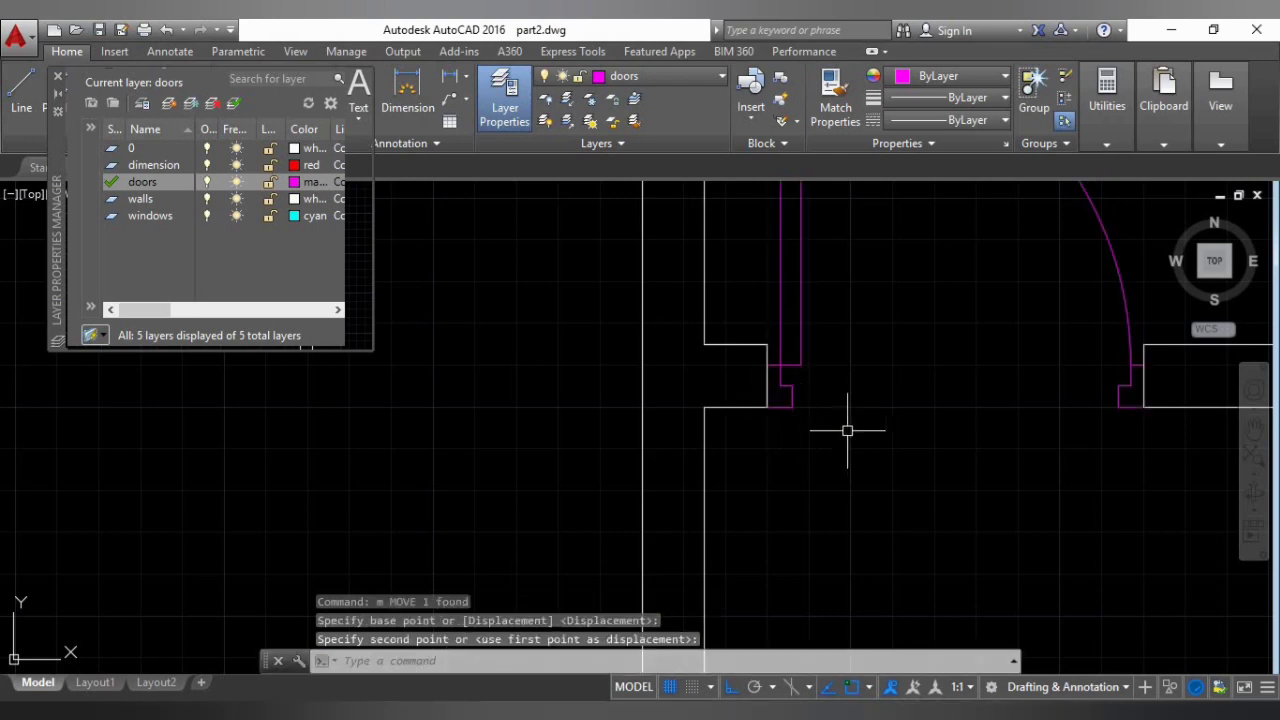
Shift the door in the northeast room's opening .02 north, inward from the wall face.
click(854, 430)
click(789, 364)
text(m)
key(Return)
click(767, 407)
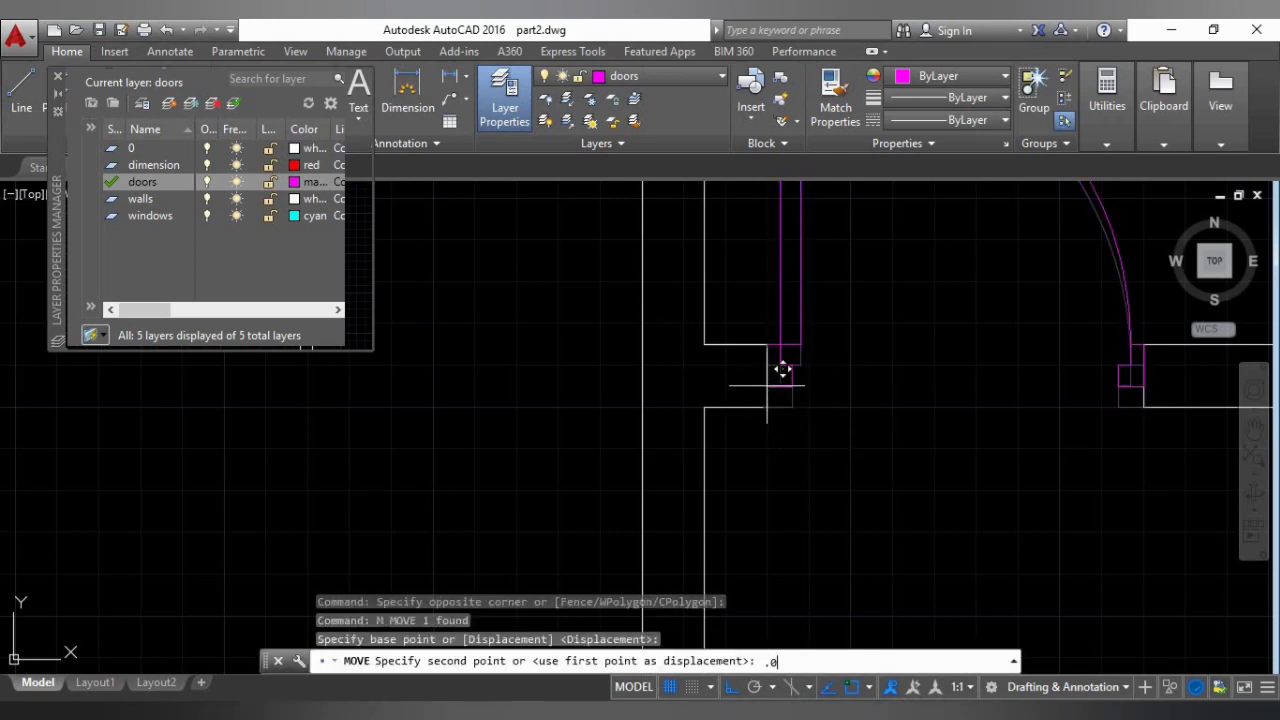
click(782, 370)
Move the southwest door of the farther group by its southeast jamb corner to the northeast corner of the wall end below the west room's opening.
scroll(766, 386, down, 5)
scroll(945, 395, up, 1)
click(1052, 482)
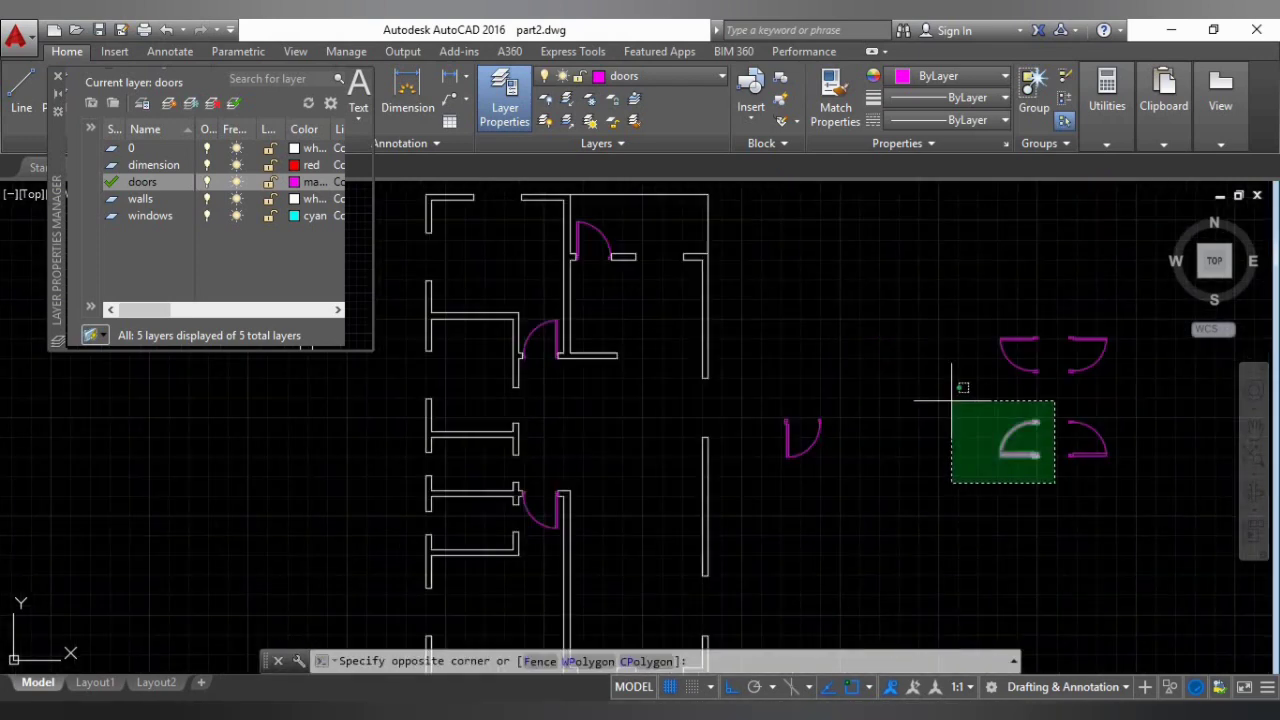
click(938, 407)
text(m)
key(Return)
scroll(1043, 444, up, 8)
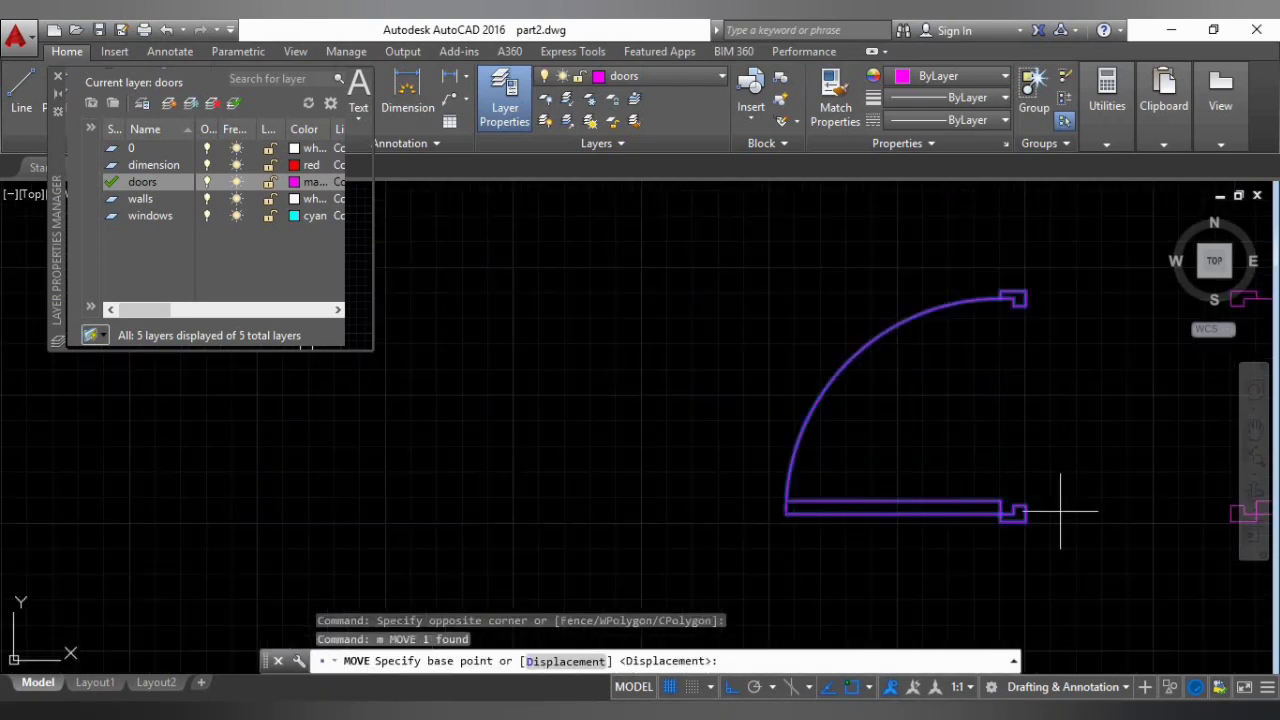
click(1025, 520)
scroll(1006, 414, down, 4)
scroll(934, 406, up, 6)
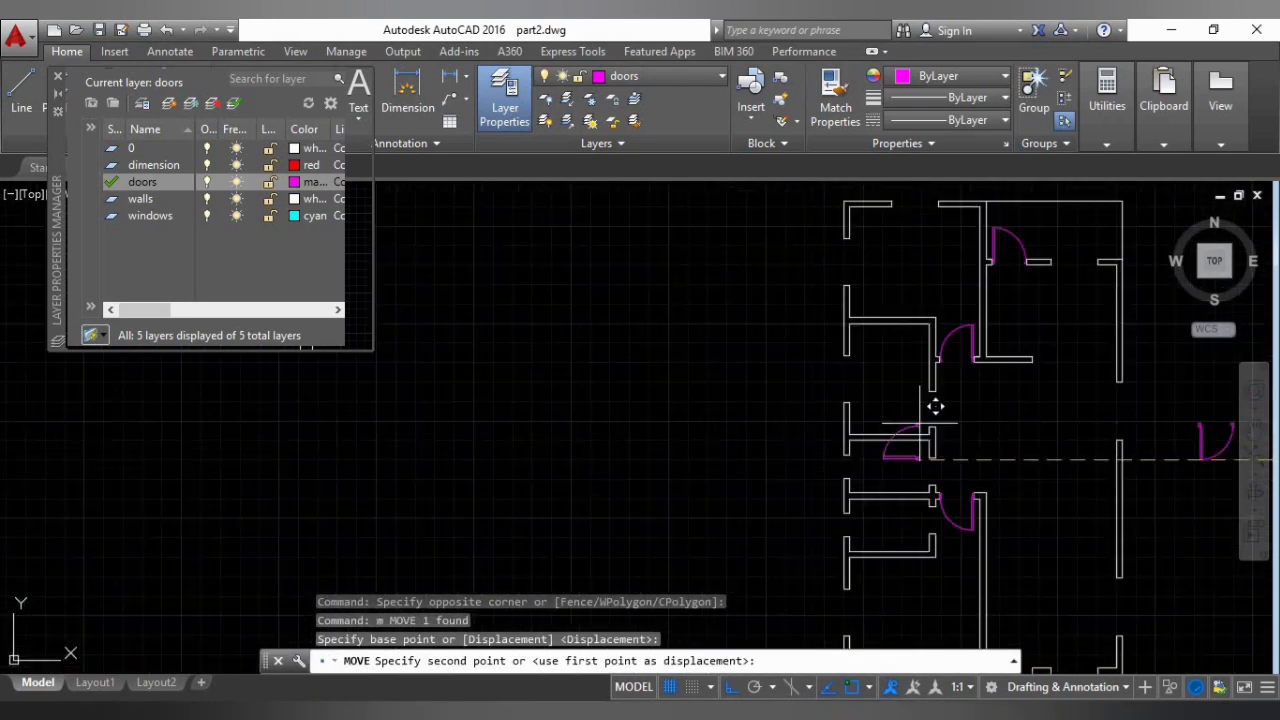
click(1003, 422)
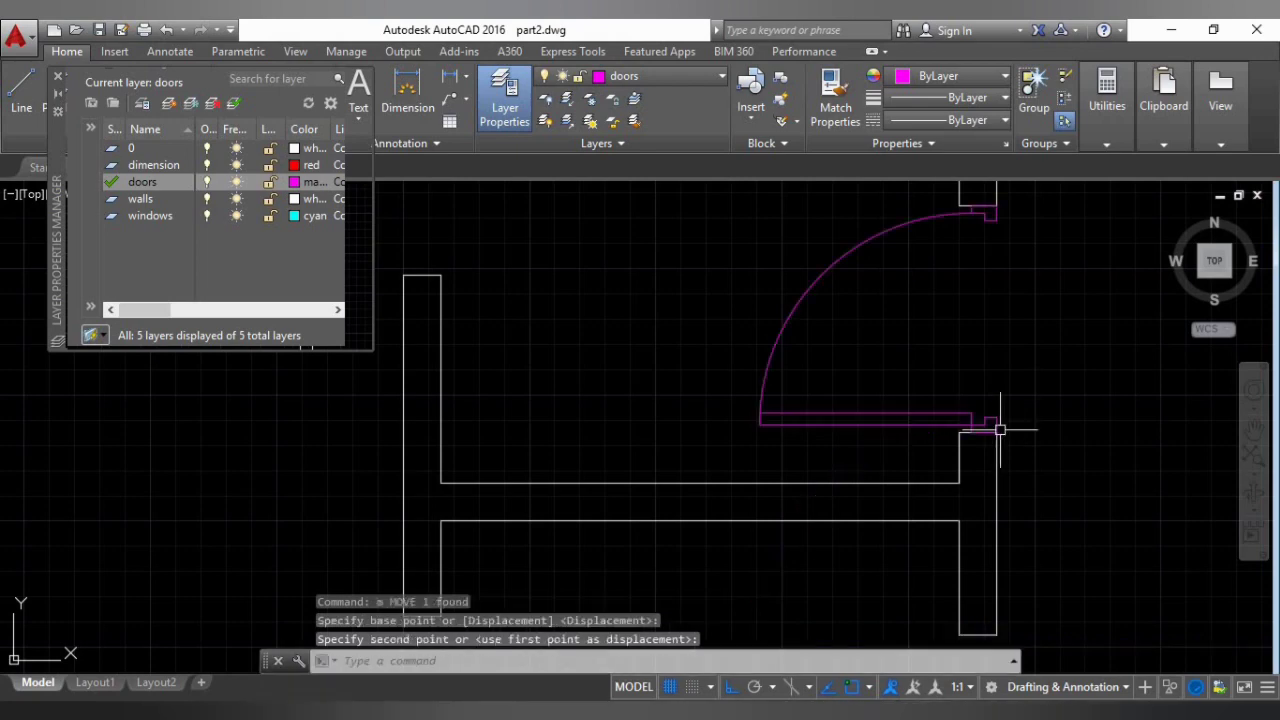
middle_drag(1000, 428, 954, 476)
key(Escape)
key(Escape)
Check the placed doors against their wall openings, especially the fit of the door in the southern room's partition opening.
scroll(909, 430, down, 4)
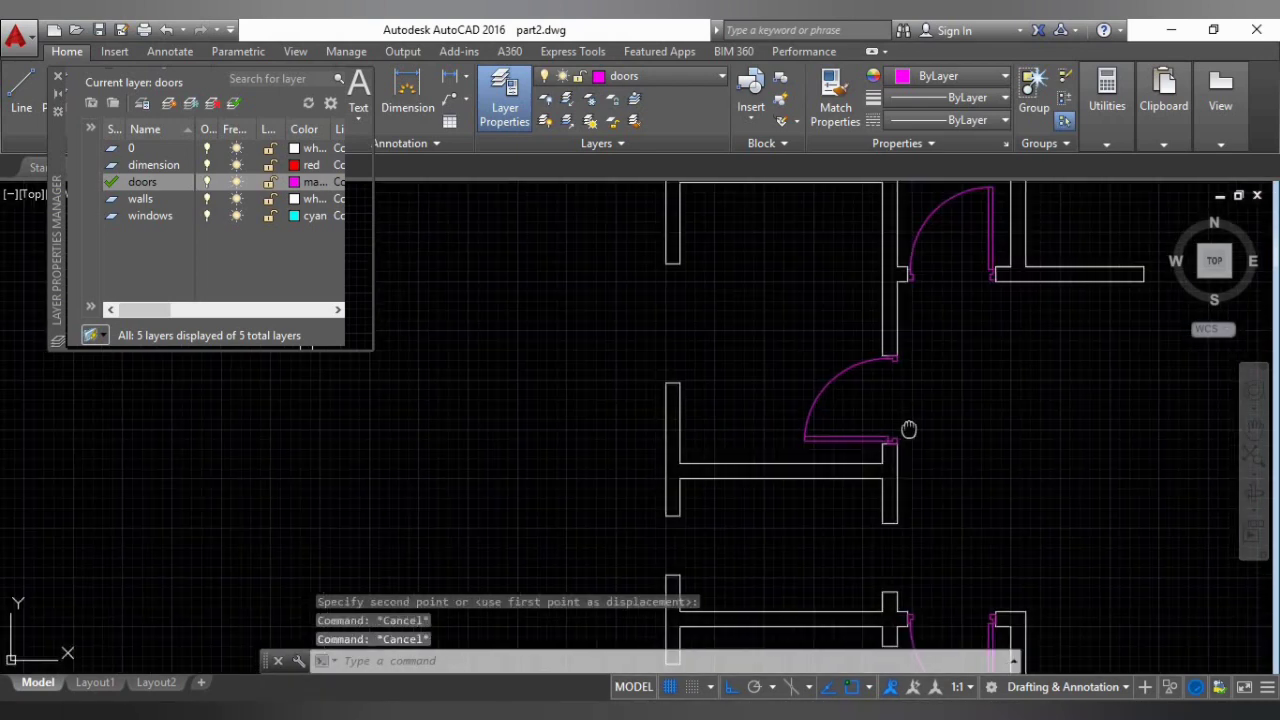
scroll(910, 435, down, 5)
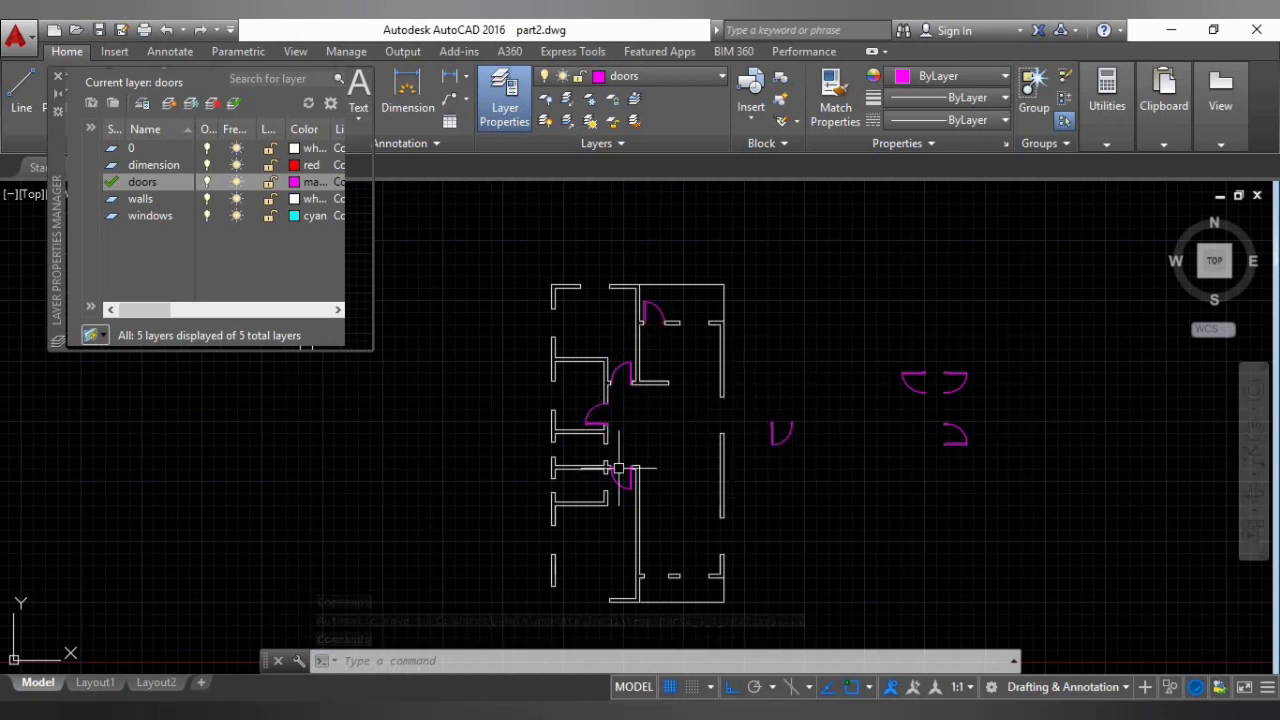
scroll(612, 440, up, 10)
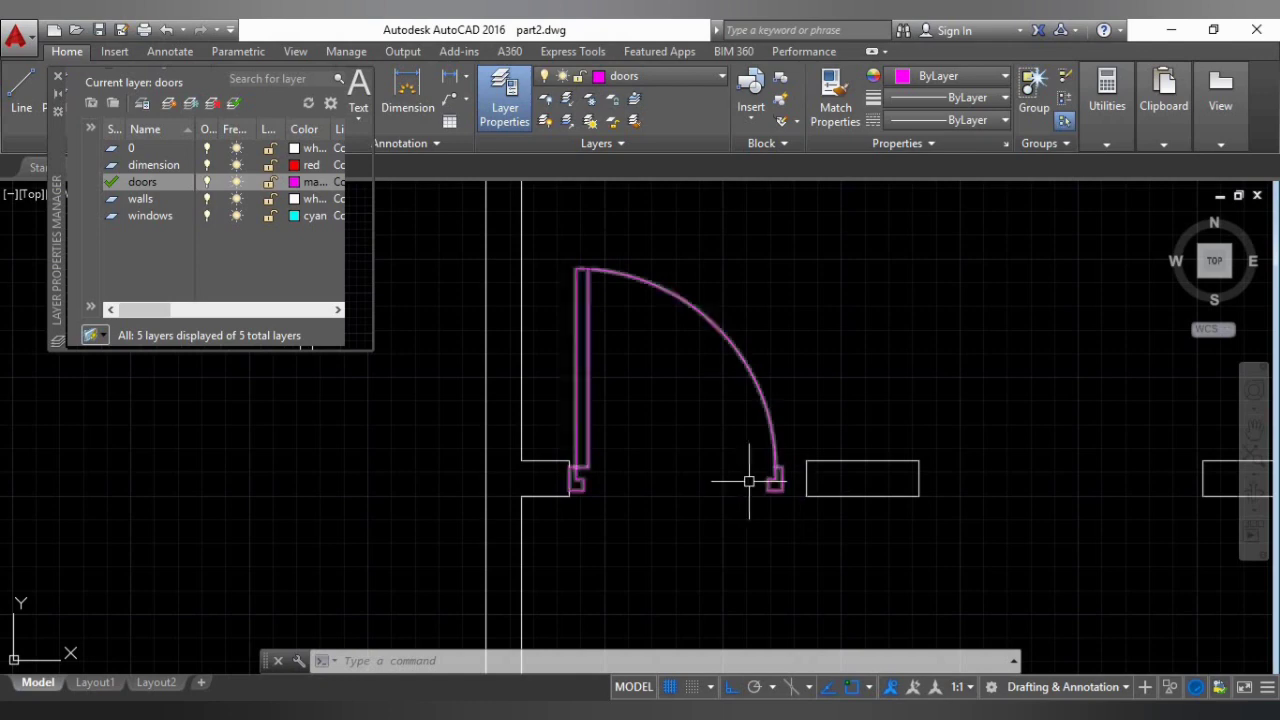
mouse_move(799, 428)
middle_down()
mouse_move(735, 417)
mouse_move(774, 400)
mouse_move(617, 411)
mouse_move(563, 442)
mouse_move(628, 487)
middle_up()
scroll(735, 412, down, 6)
scroll(486, 445, up, 4)
scroll(650, 480, down, 4)
middle_drag(655, 494, 671, 529)
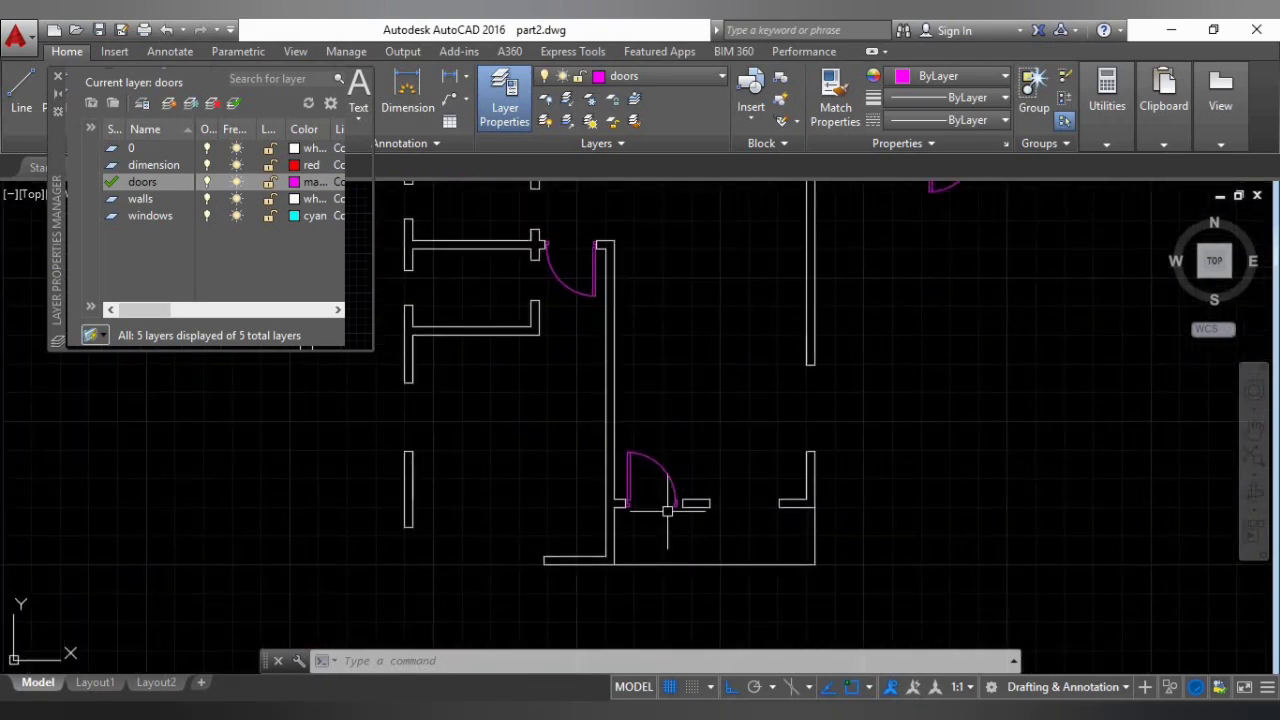
Draw a closed L-shaped door jamb outline east of the plan, .1 high and .06 wide, with a .05 by .03 notch at its northeast corner.
middle_drag(763, 442, 919, 497)
scroll(740, 435, down, 2)
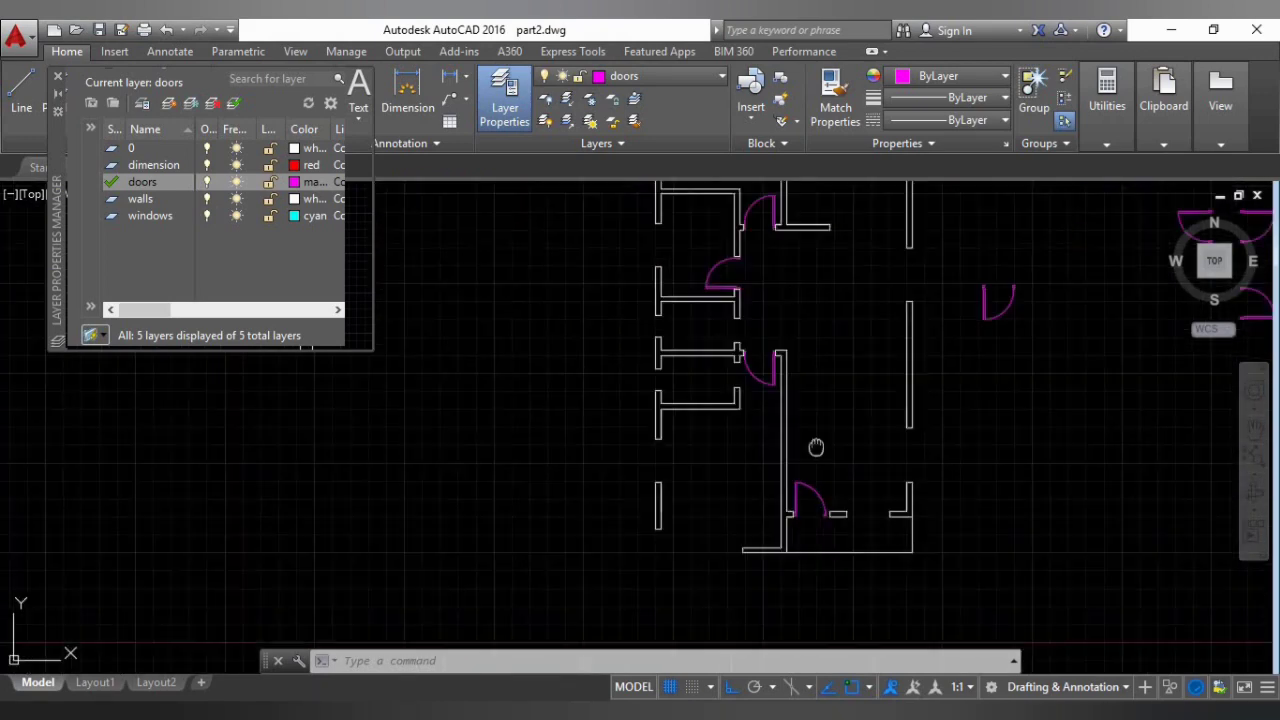
scroll(709, 457, up, 5)
text(l)
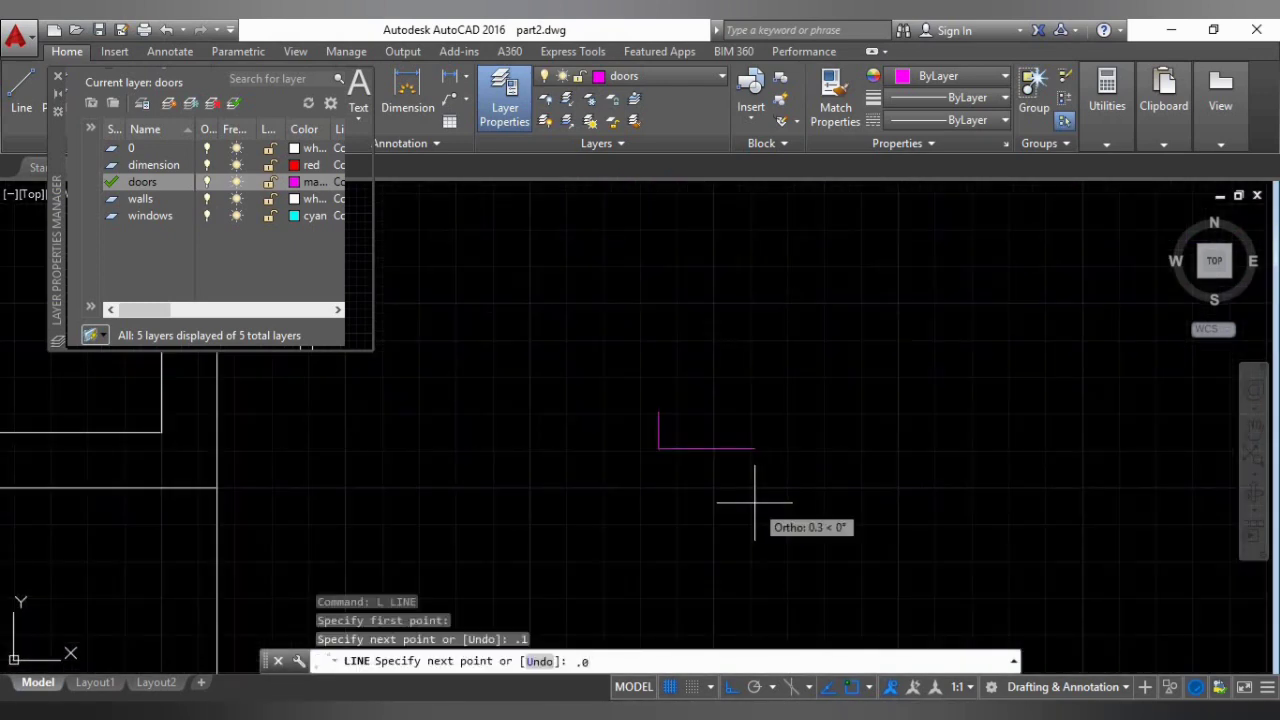
key(Return)
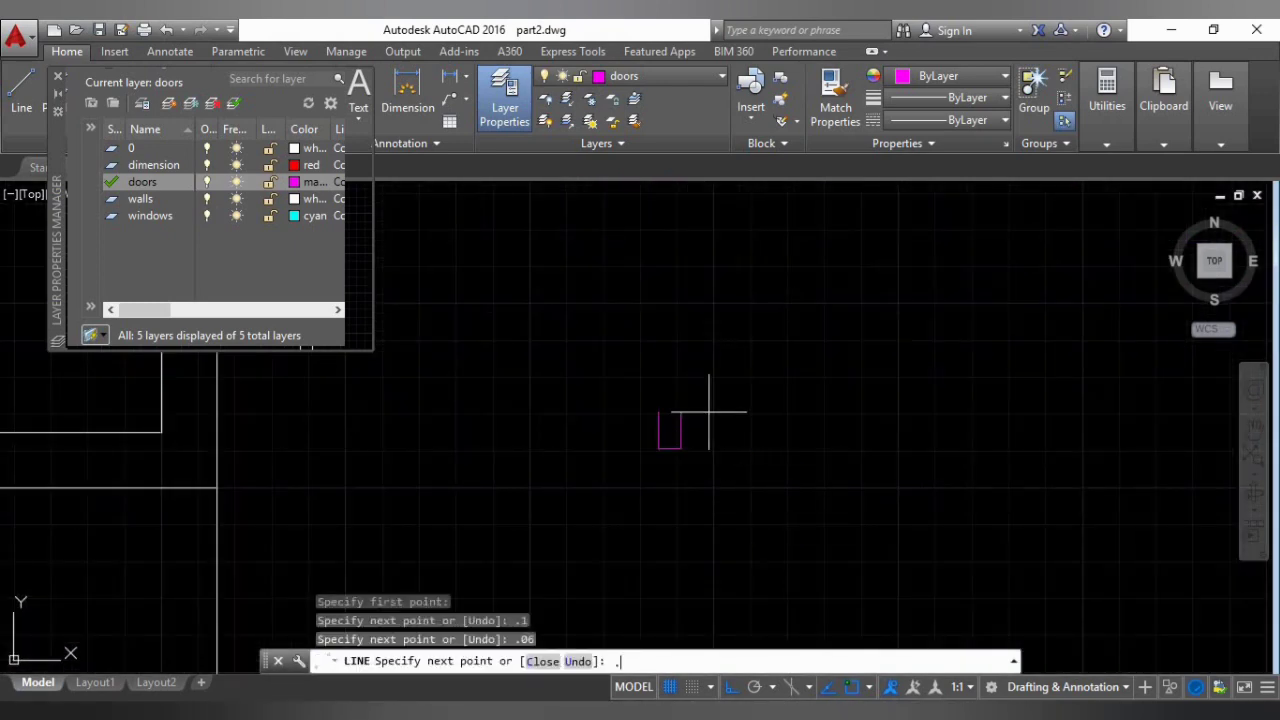
key(Return)
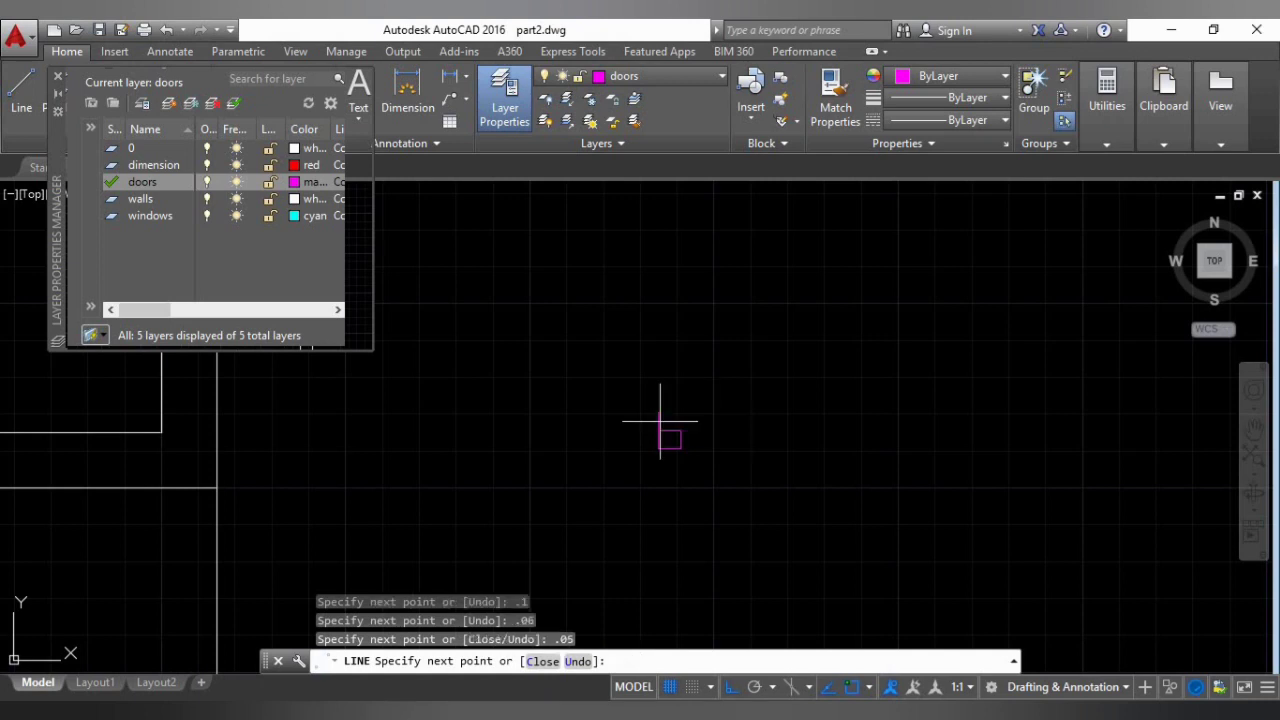
scroll(644, 425, up, 5)
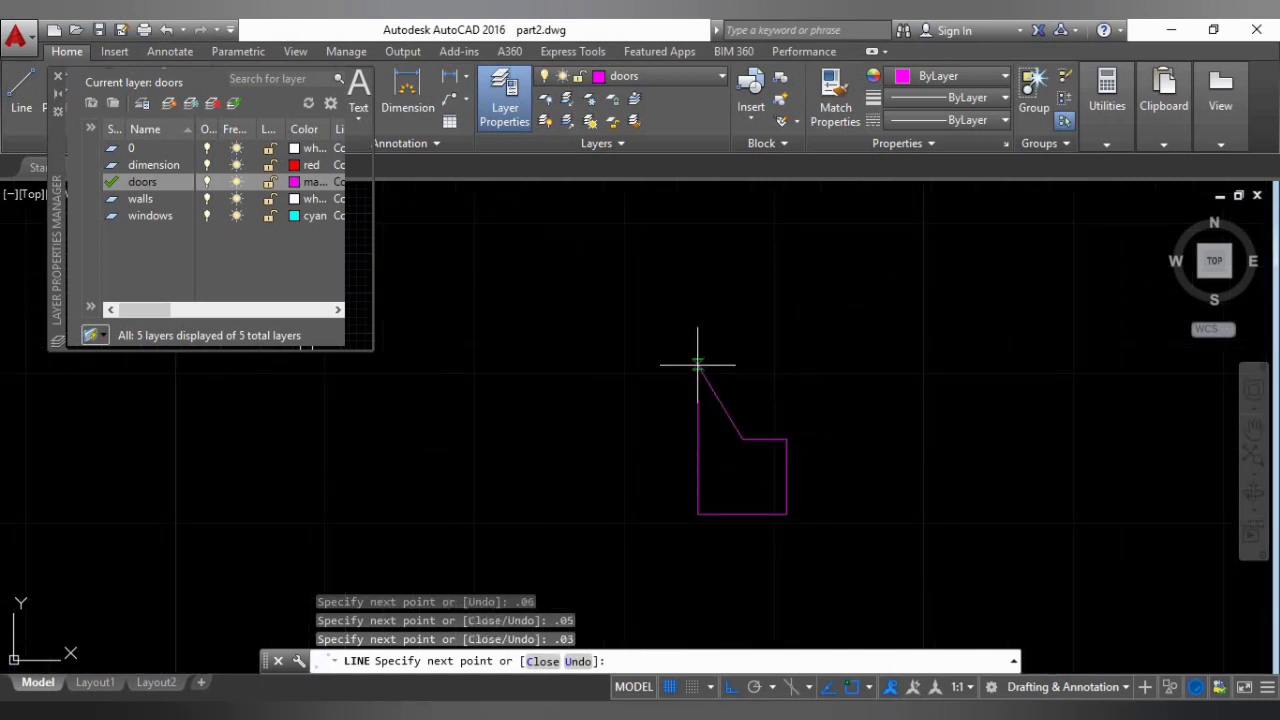
click(735, 366)
key(Escape)
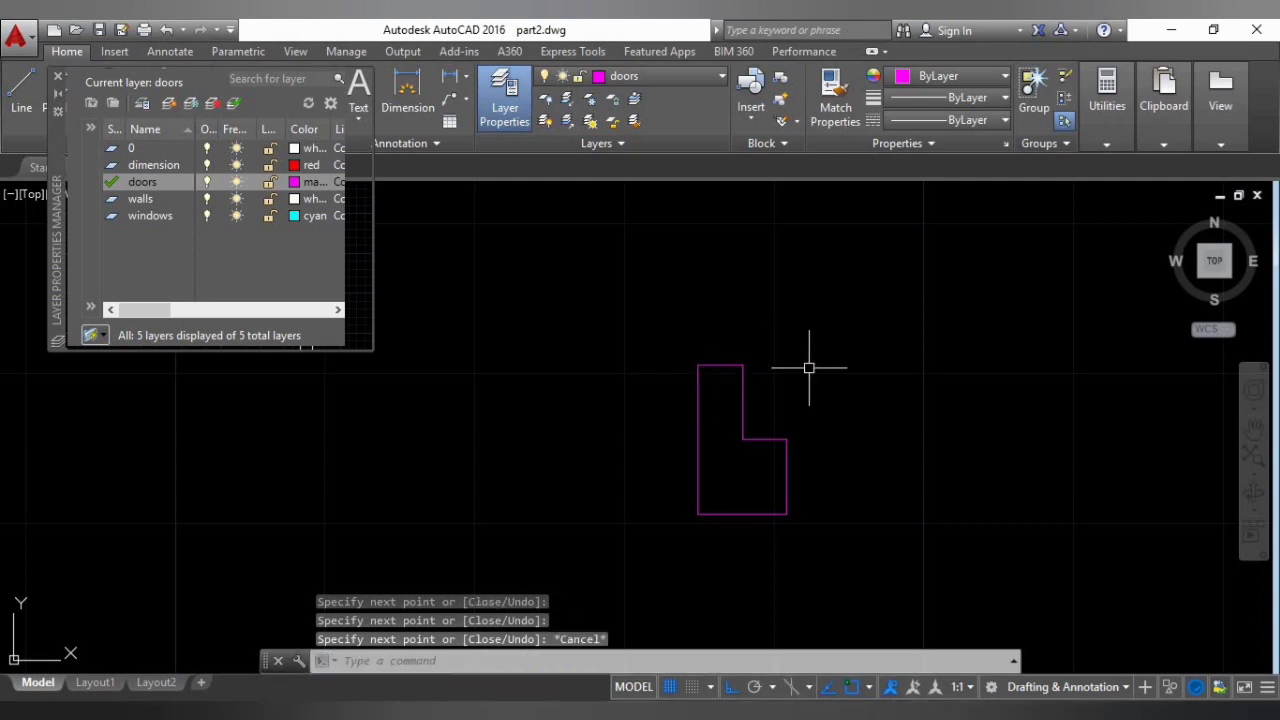
scroll(677, 371, down, 4)
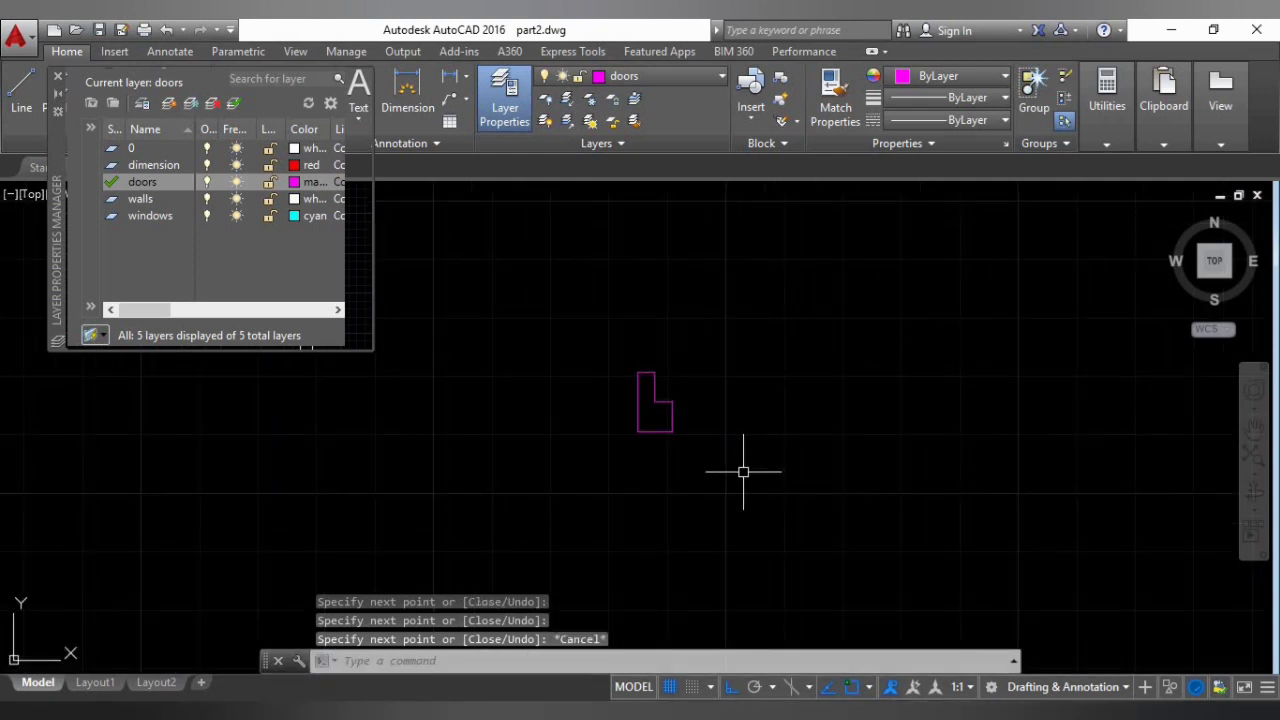
text(L)
key(Return)
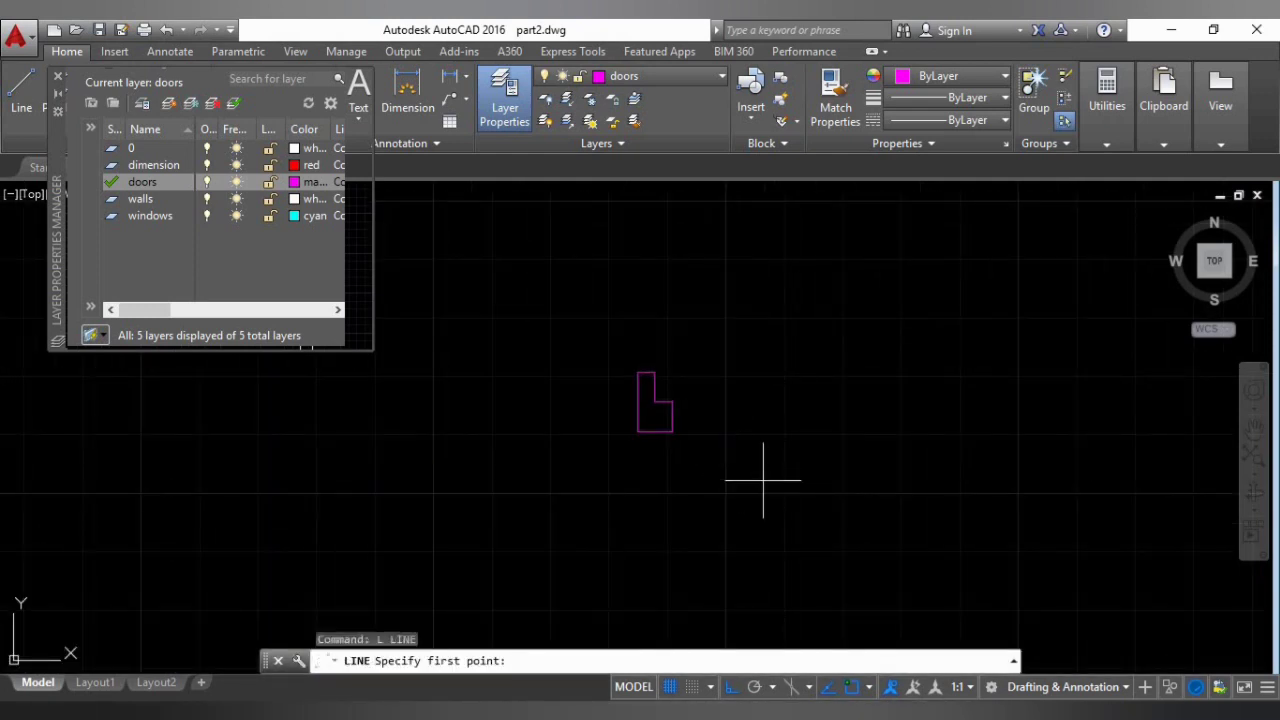
click(763, 480)
key(Escape)
Draw a horizontal line 1 unit long eastward from the new jamb's northwest corner.
text(l)
key(Return)
click(637, 372)
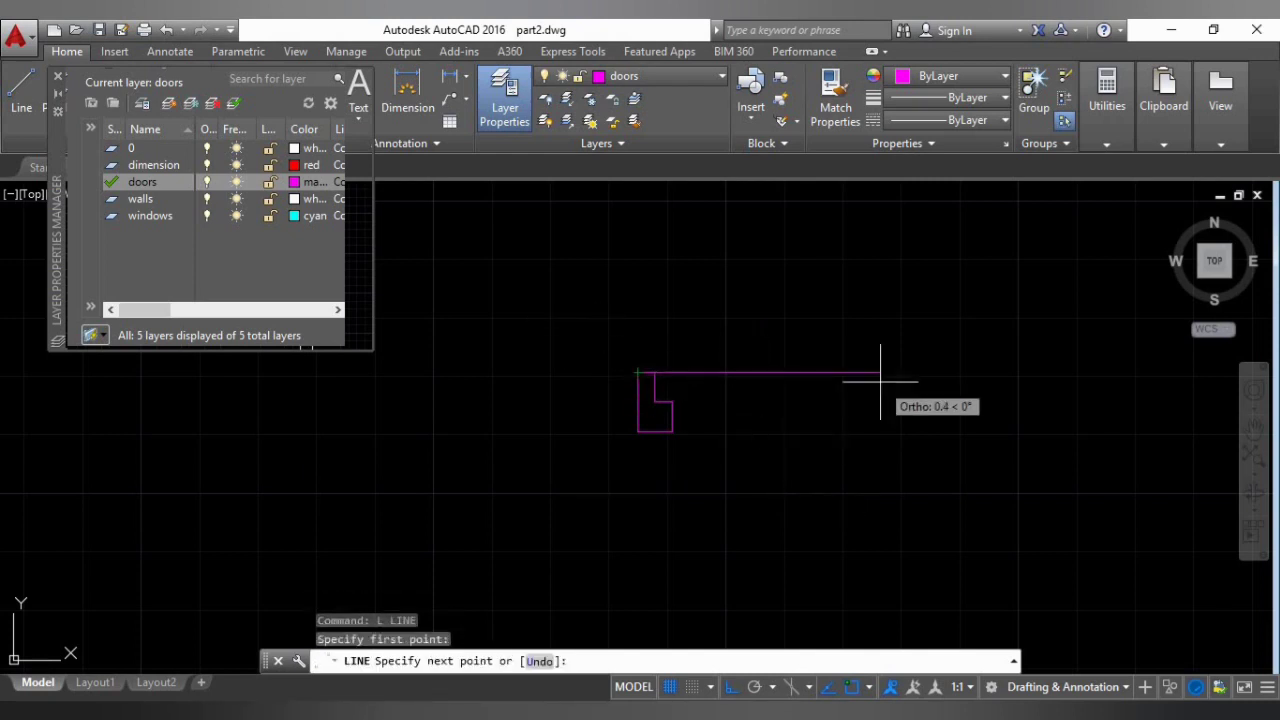
key(Return)
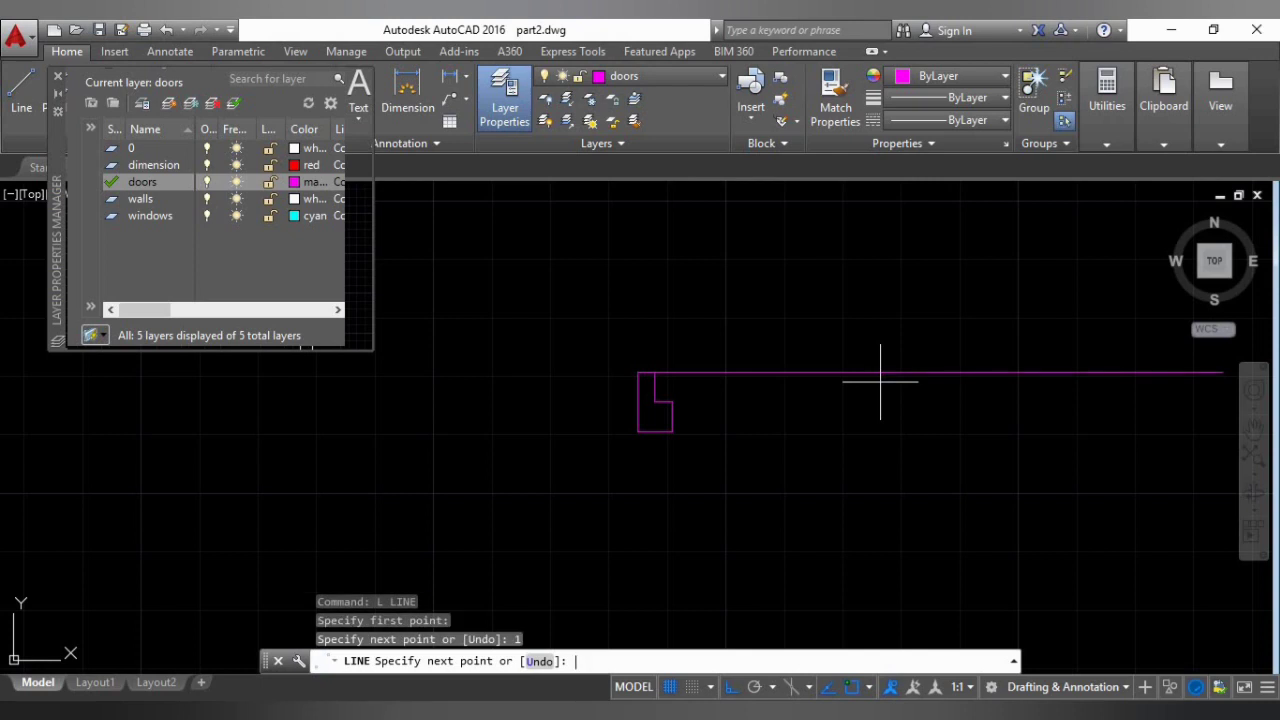
key(Escape)
scroll(613, 440, down, 2)
click(563, 354)
click(750, 510)
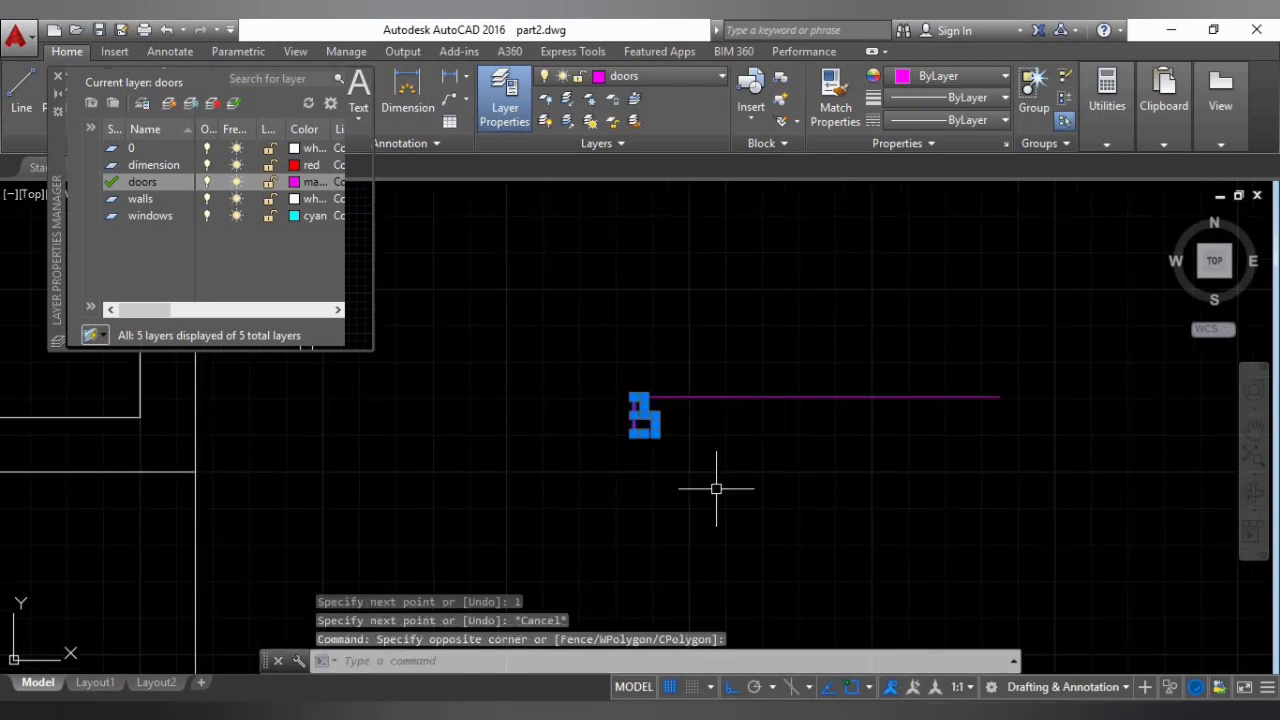
text(c)
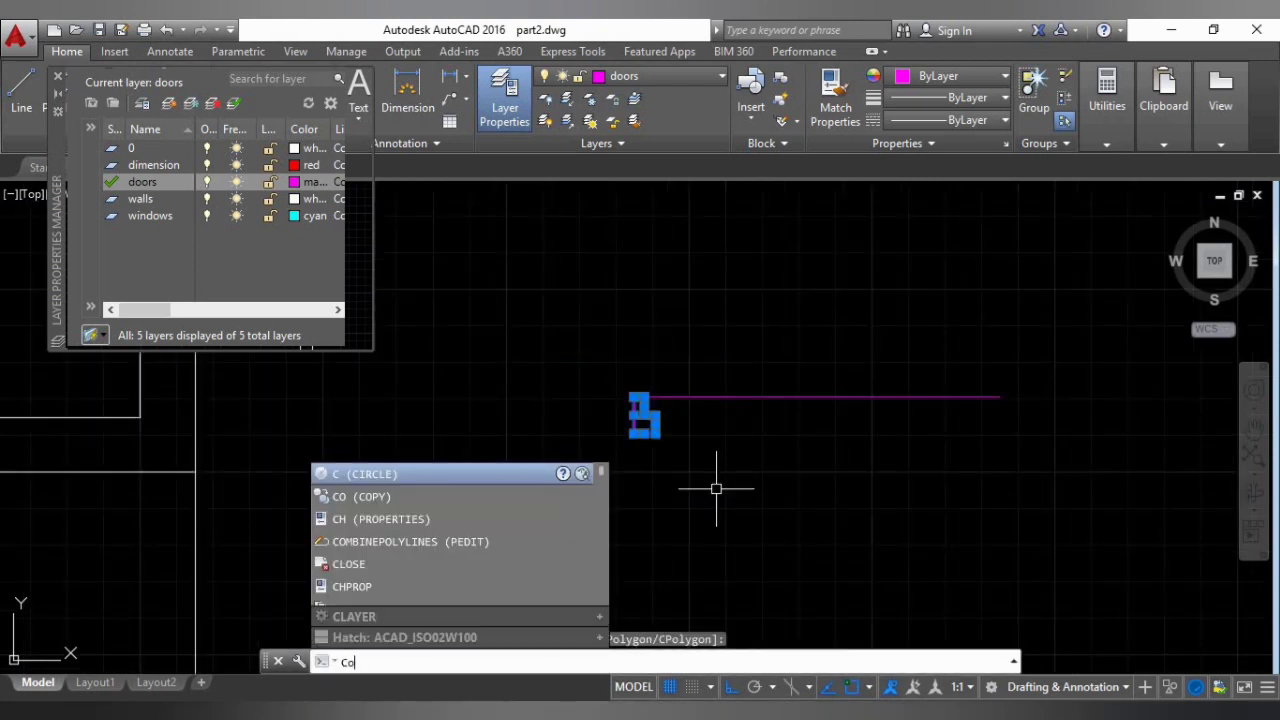
key(Return)
key(Escape)
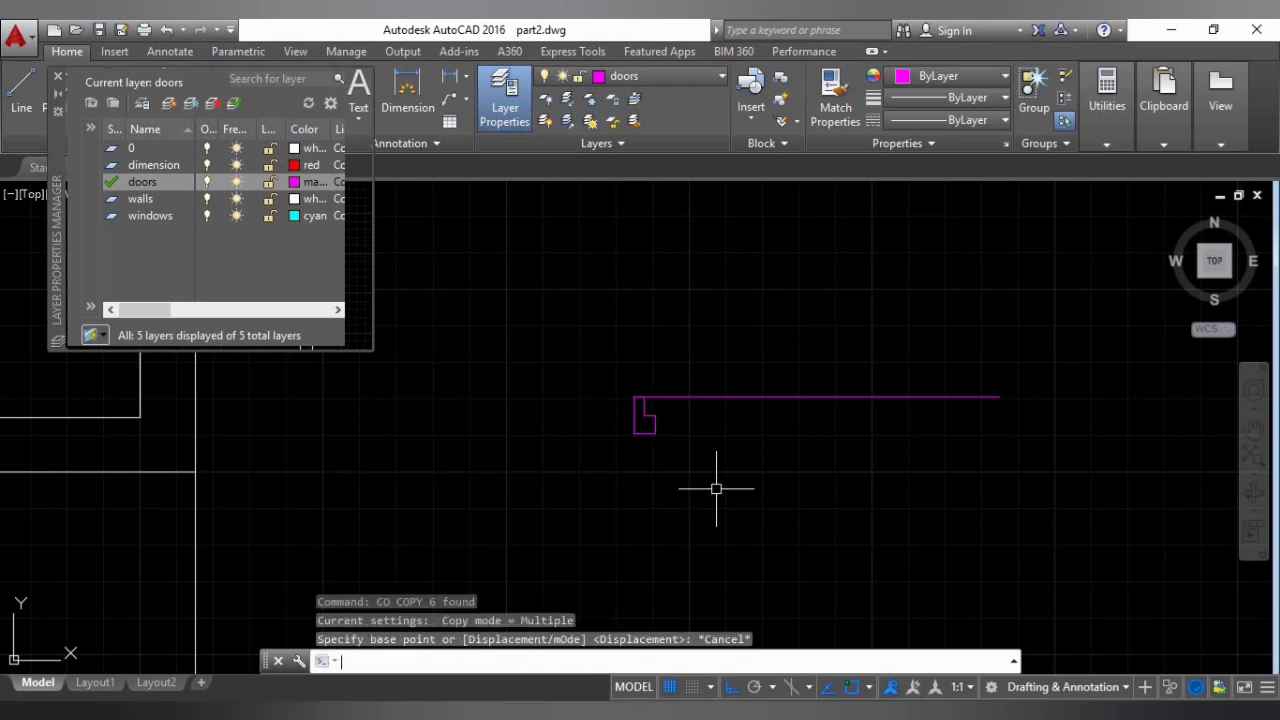
Mirror the jamb about a vertical axis through the midpoint of the 1-unit line, keeping the original jamb.
click(583, 342)
click(720, 494)
text(mi)
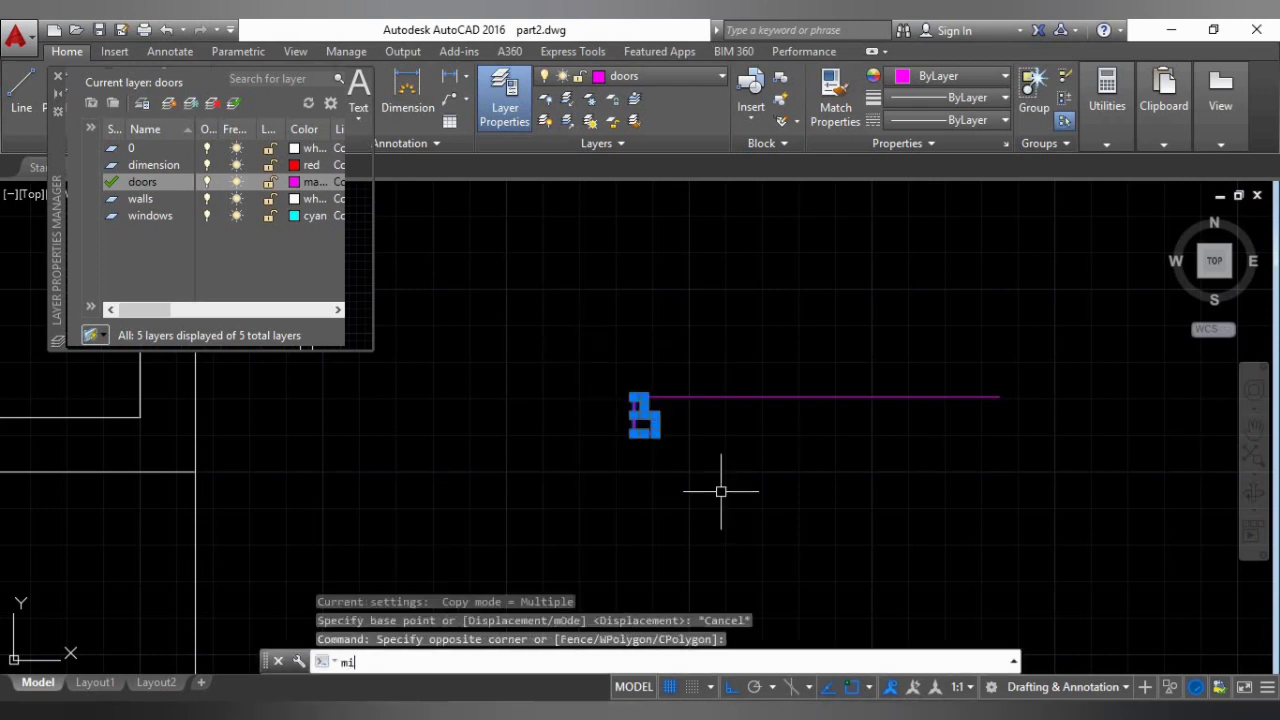
key(Return)
click(816, 398)
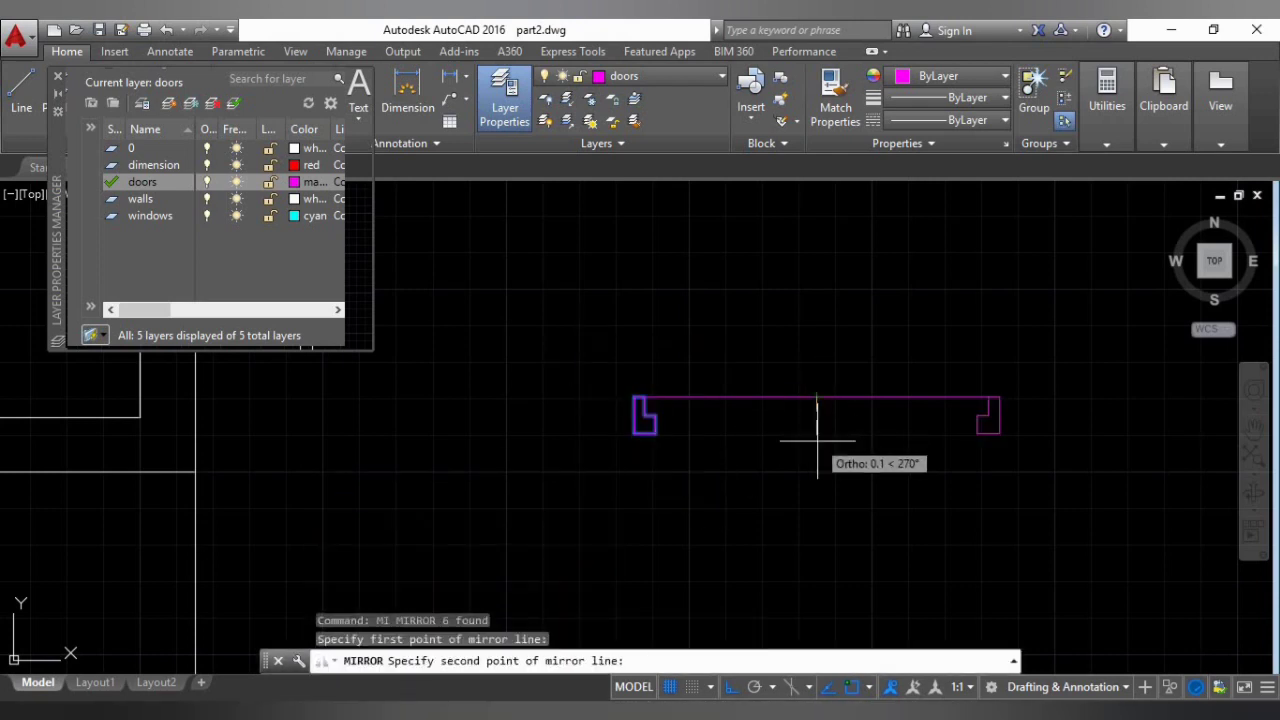
click(829, 472)
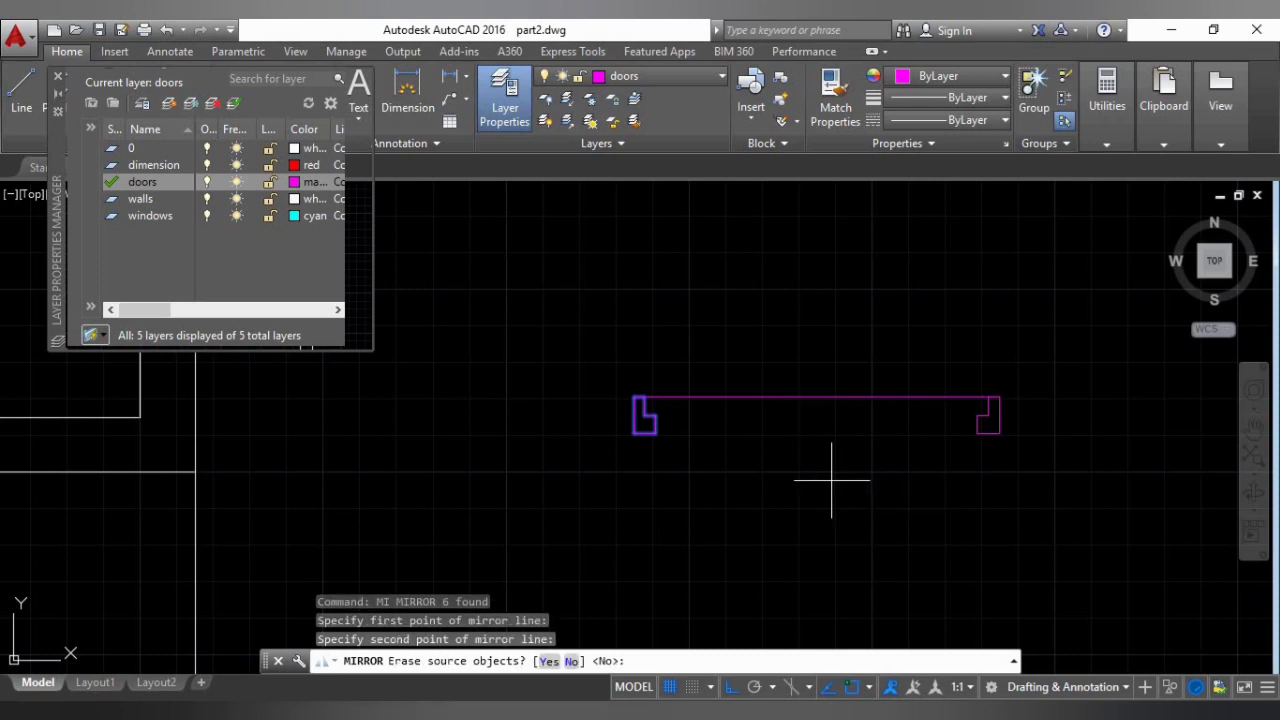
key(Return)
Copy both jambs and their connecting line straight east of the original frame.
mouse_move(829, 477)
middle_down()
mouse_move(731, 386)
mouse_move(634, 434)
middle_up()
click(480, 335)
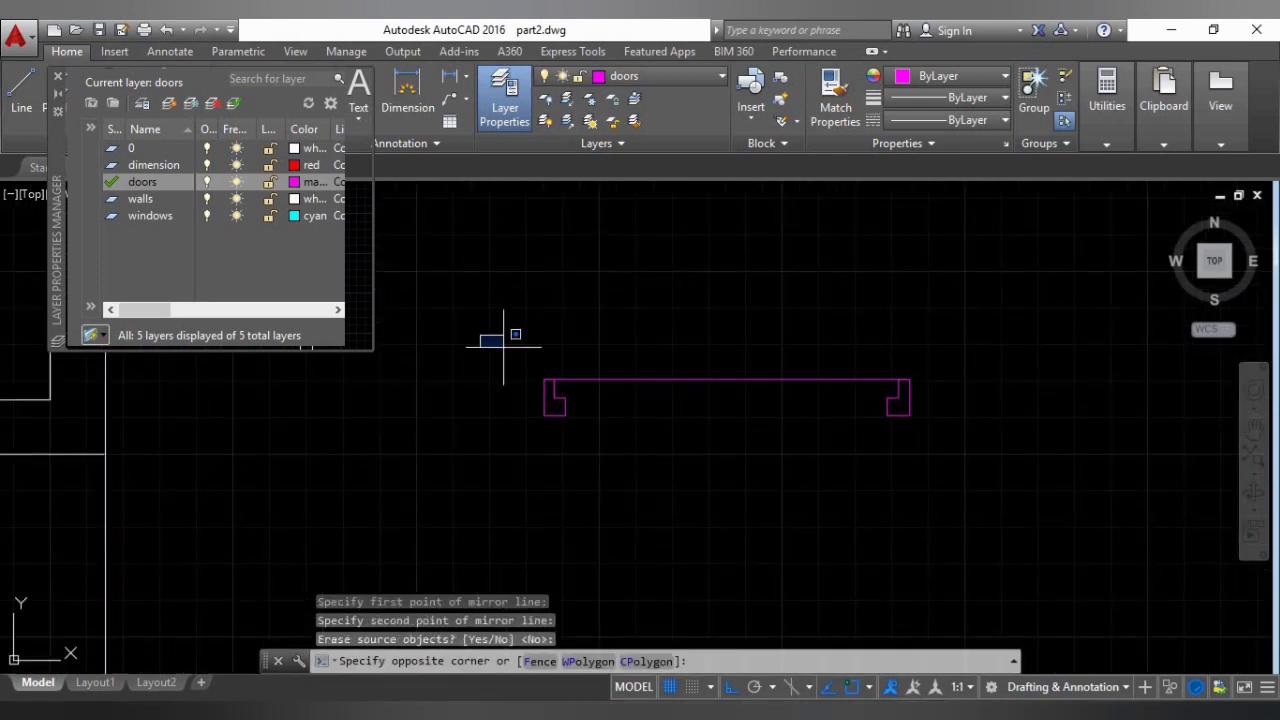
click(1047, 473)
text(co)
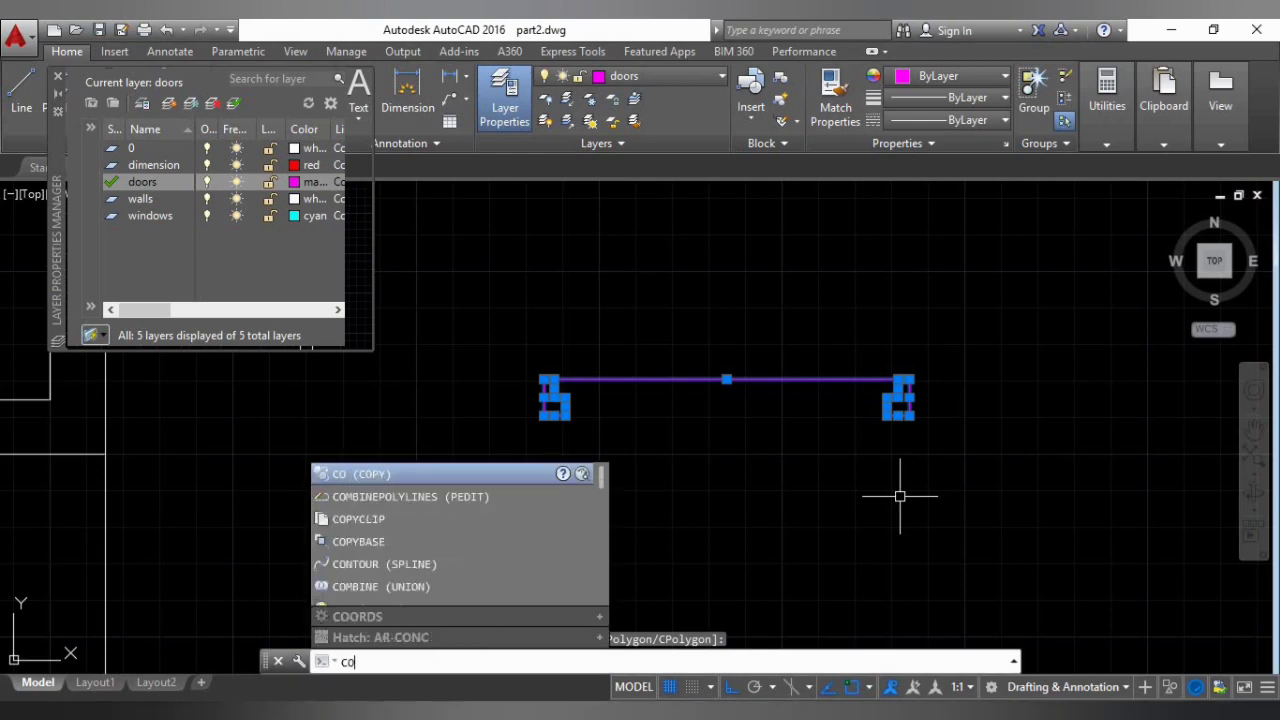
key(Return)
click(900, 491)
scroll(829, 500, down, 2)
middle_drag(829, 500, 780, 537)
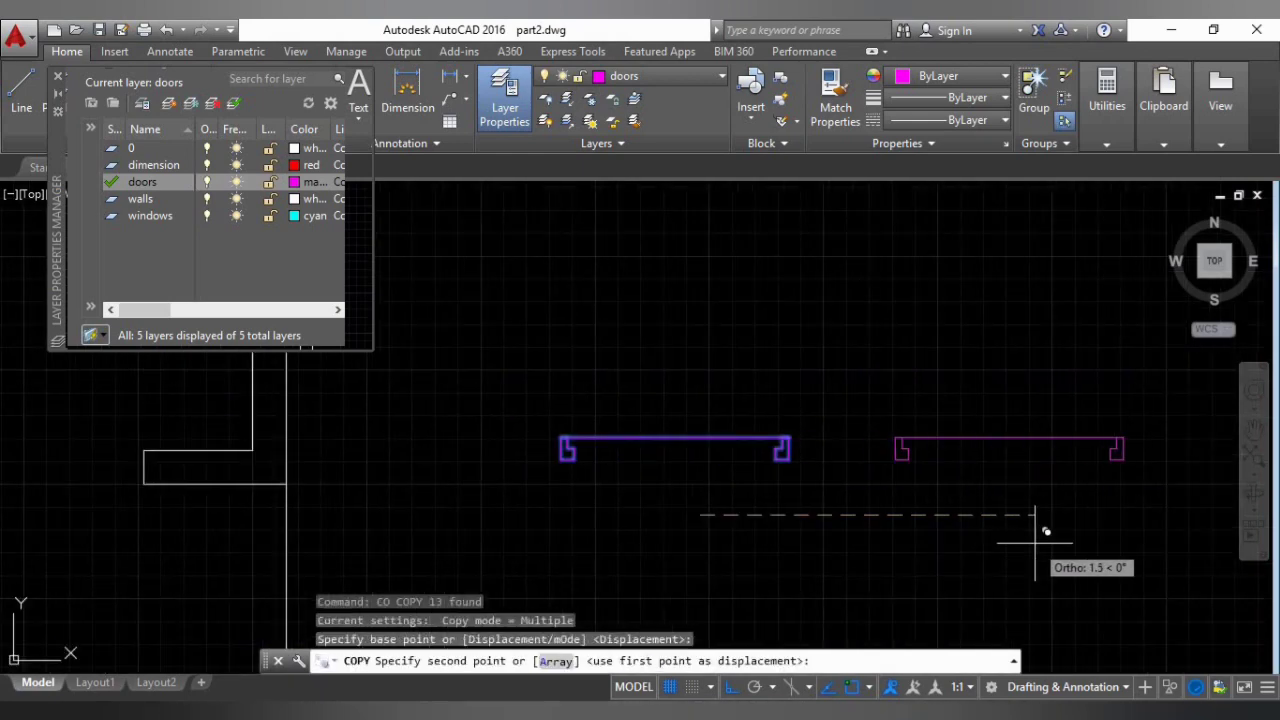
click(1006, 523)
key(Escape)
Move the copied frame's east jamb .3 straight west to narrow that frame.
scroll(971, 486, up, 2)
middle_drag(971, 486, 879, 517)
click(945, 395)
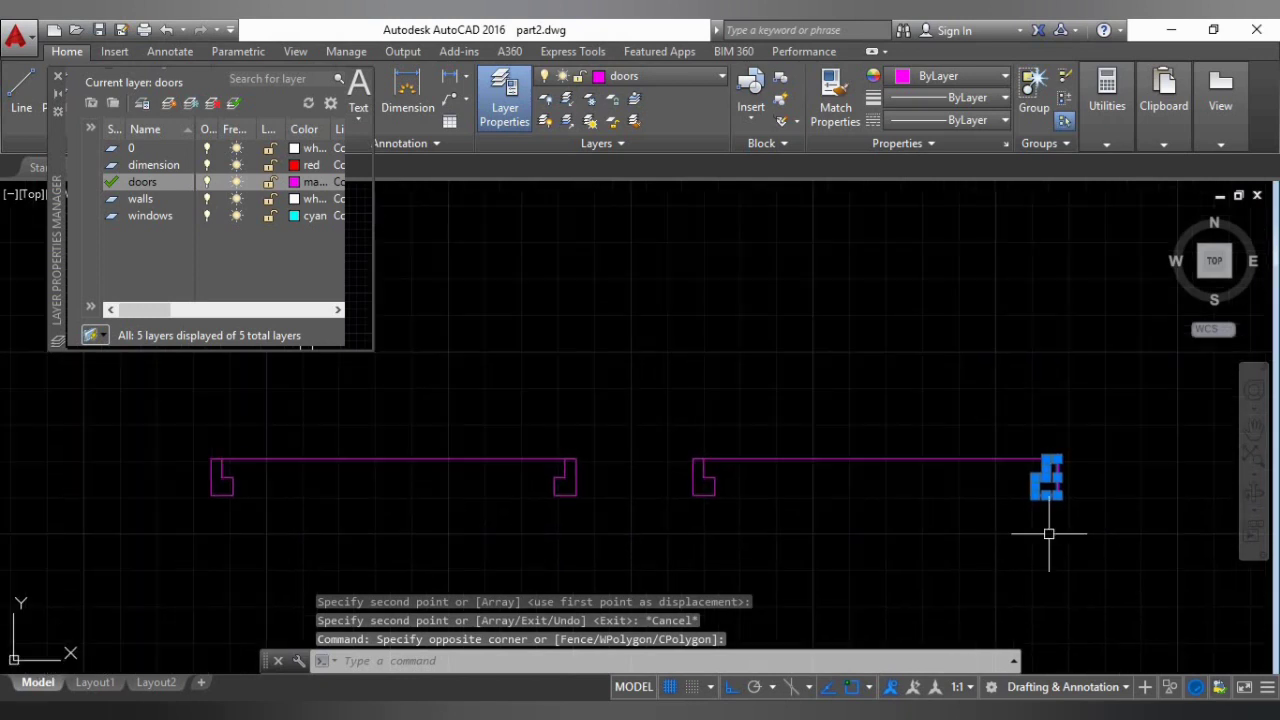
text(m)
key(Return)
click(1049, 534)
text(.)
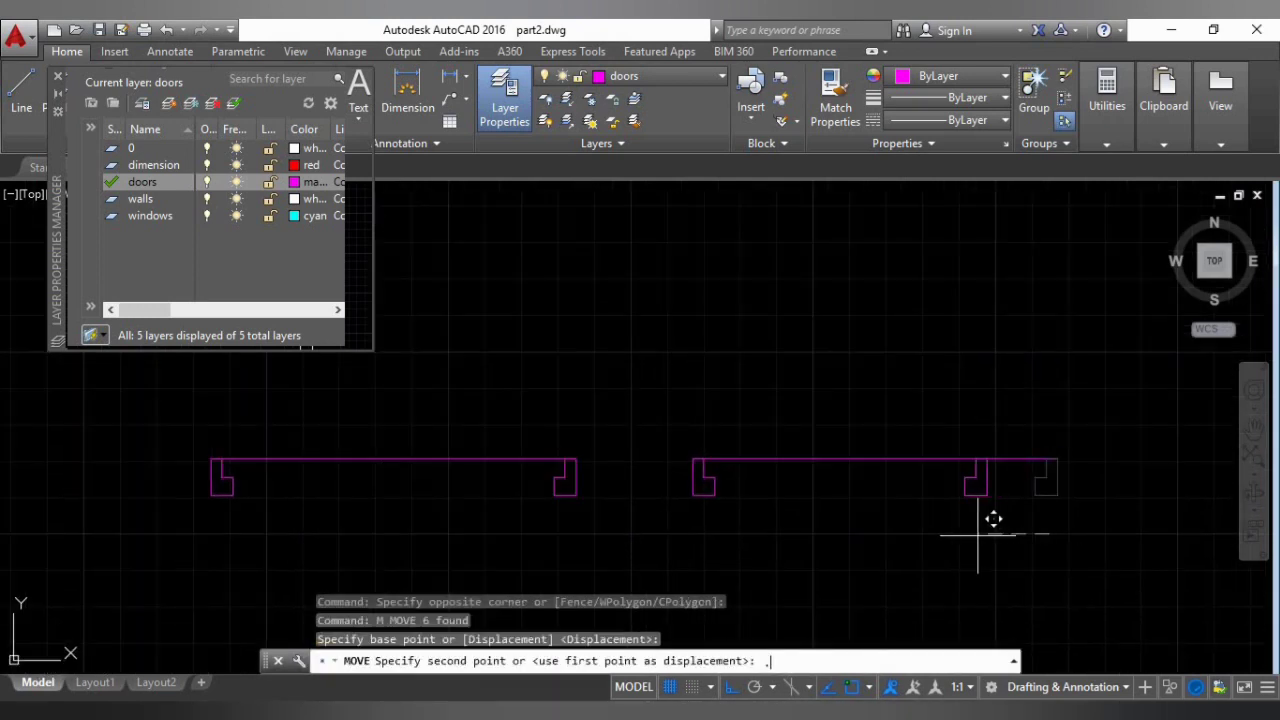
text(3)
key(Return)
key(Escape)
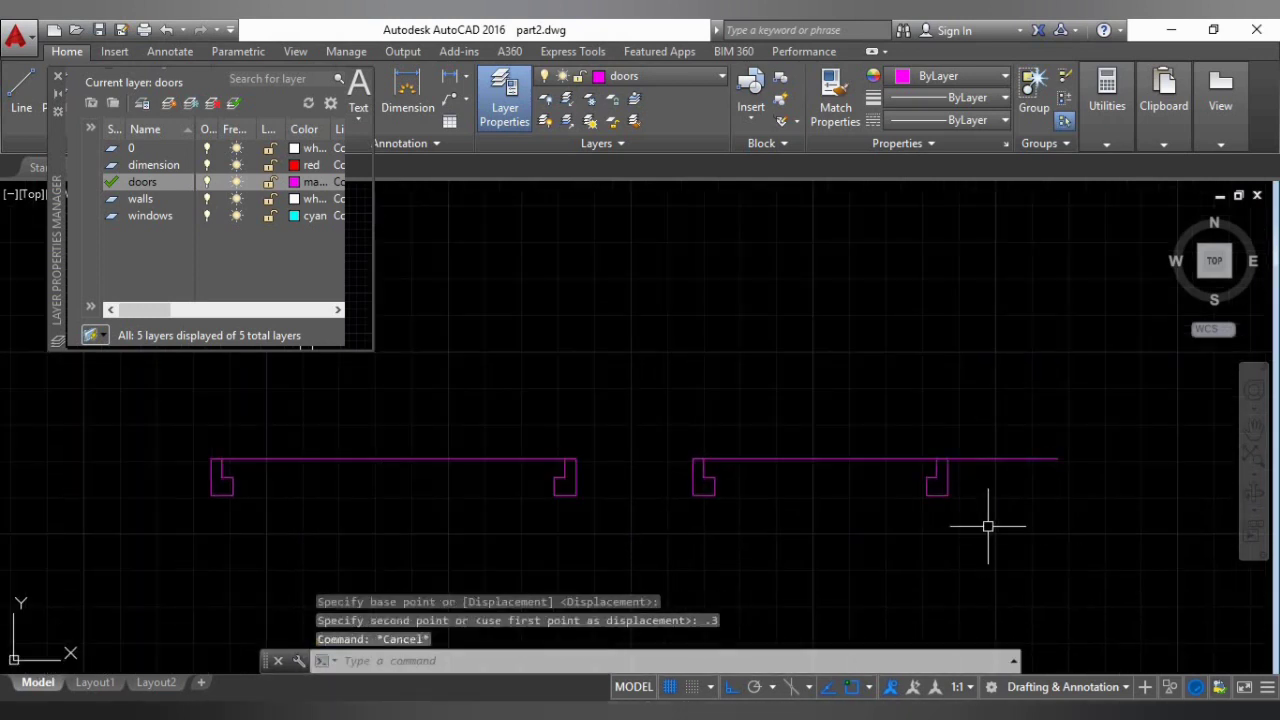
key(Escape)
Erase the horizontal connecting lines from both the narrow and the wide door frames.
click(1023, 460)
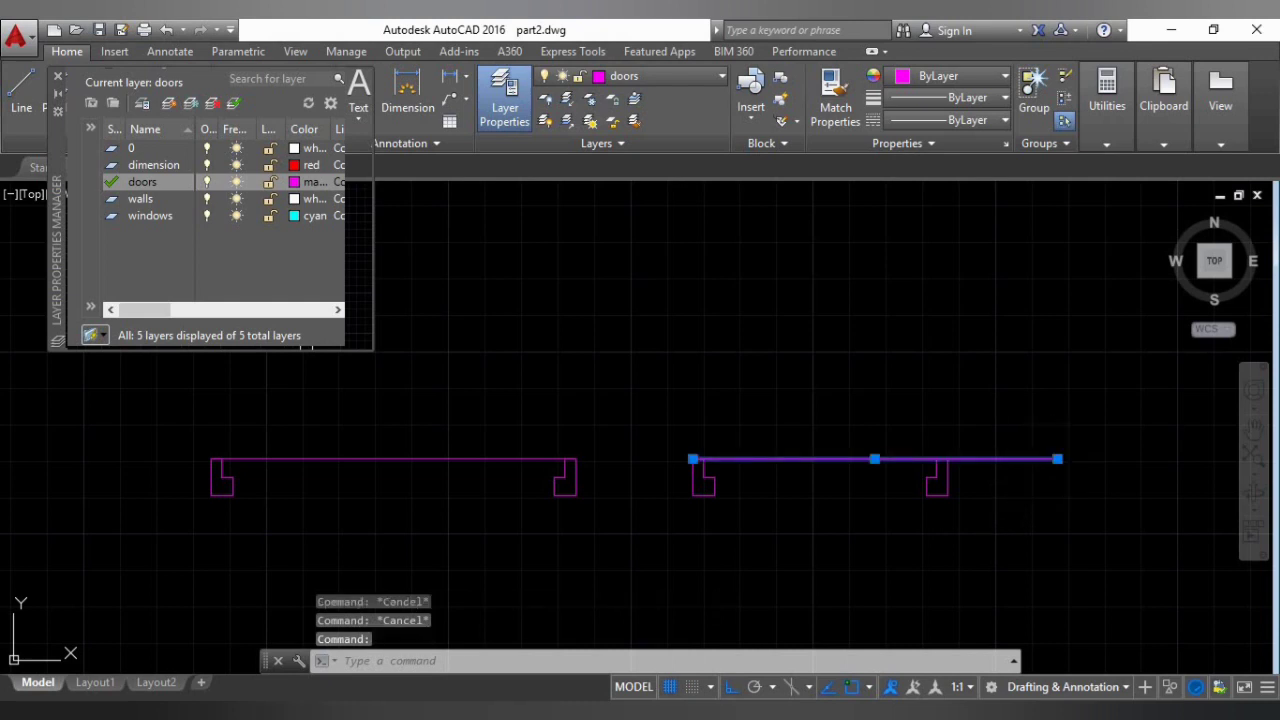
click(871, 491)
click(840, 420)
text(e)
key(Return)
click(470, 455)
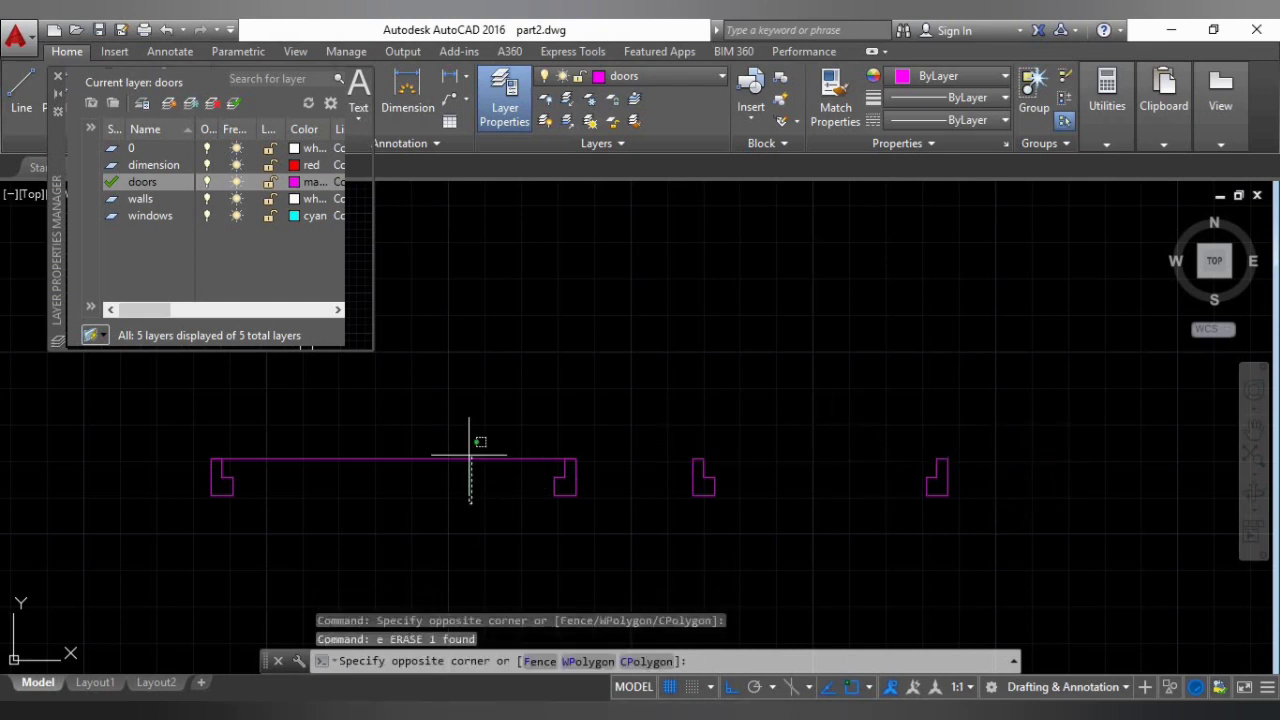
click(452, 422)
text(e)
key(Return)
mouse_move(470, 449)
middle_down()
mouse_move(531, 469)
mouse_move(845, 471)
middle_up()
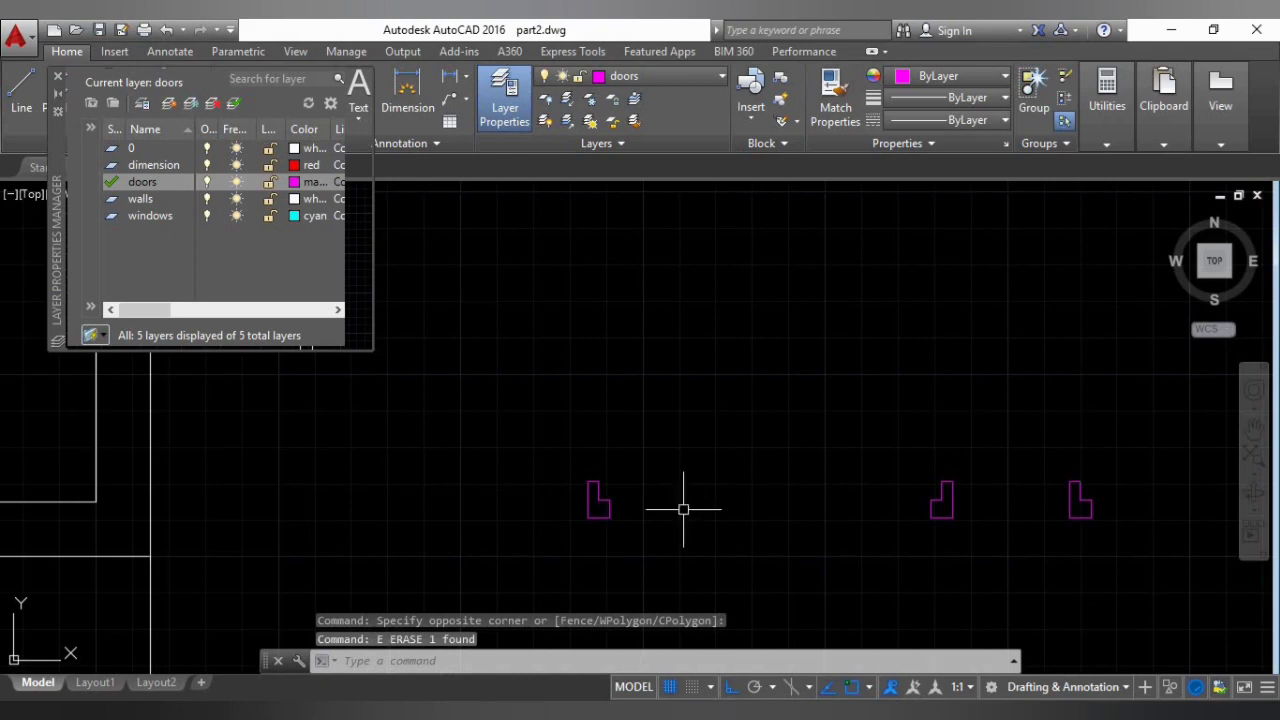
Draw a circle centred on the wide frame's west jamb, at its inner top corner, reaching the east jamb's inner top corner.
text(c)
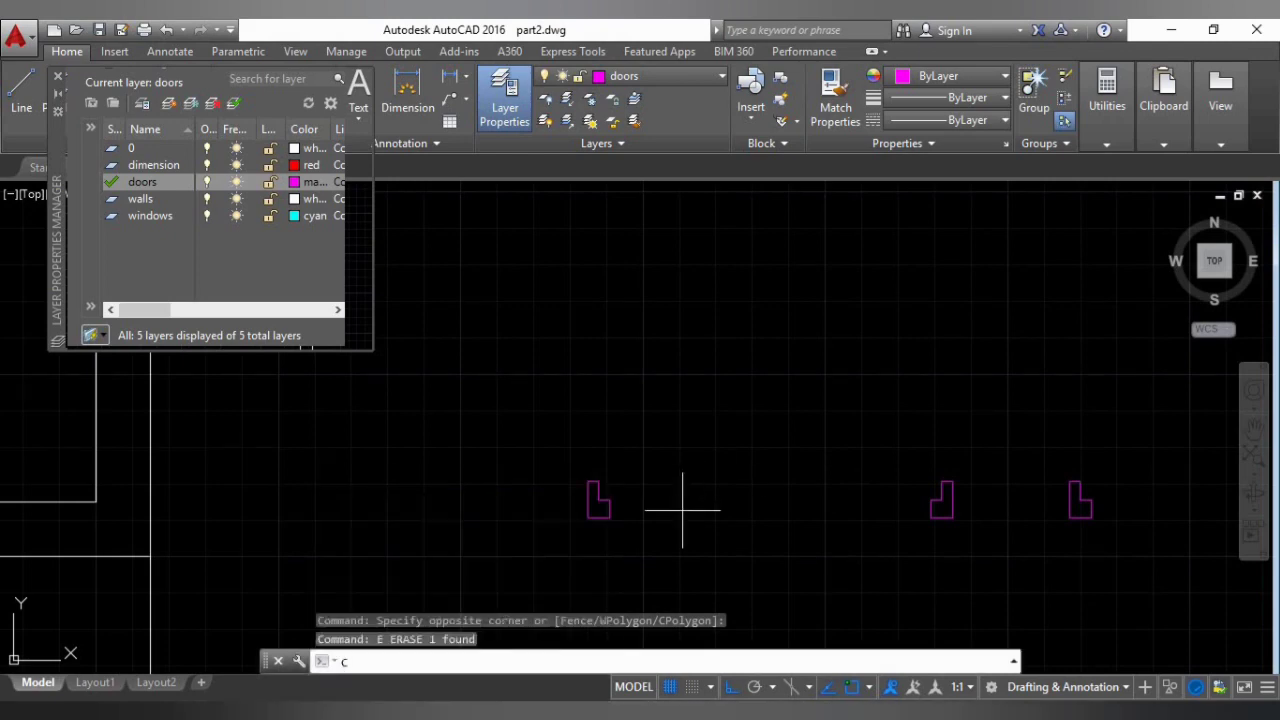
key(Return)
scroll(618, 490, up, 4)
click(566, 473)
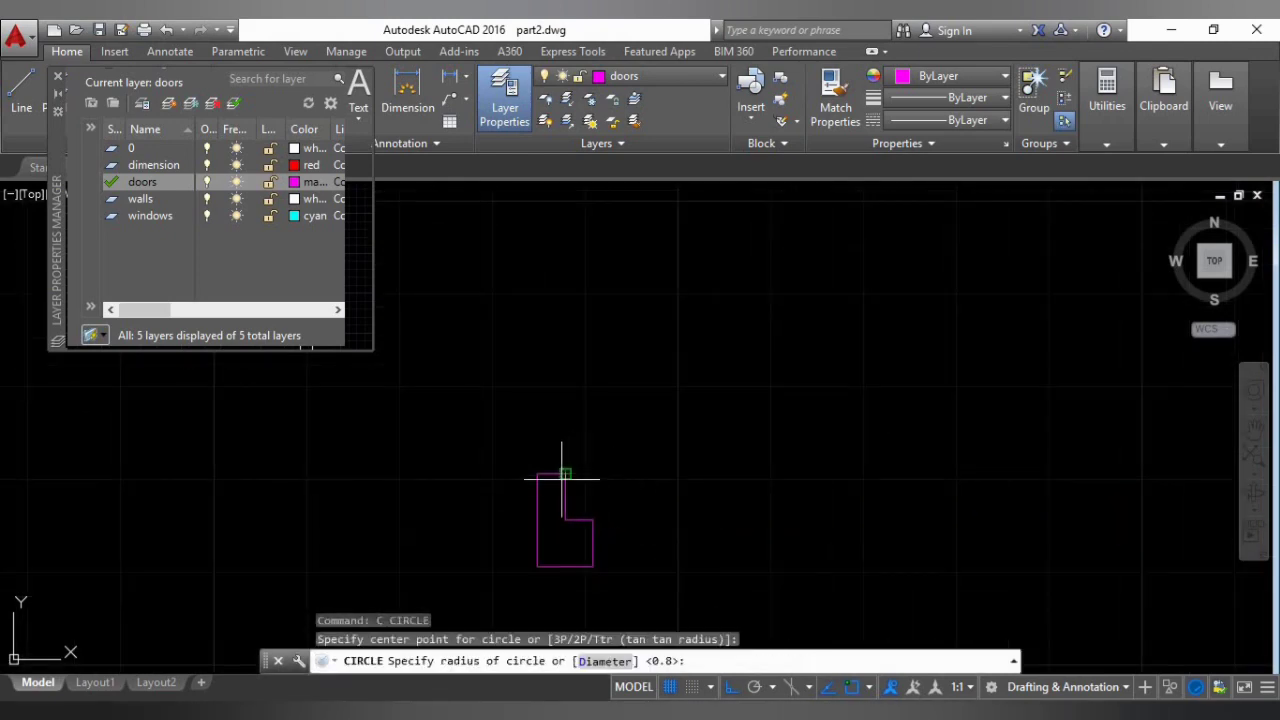
scroll(563, 471, down, 3)
click(840, 493)
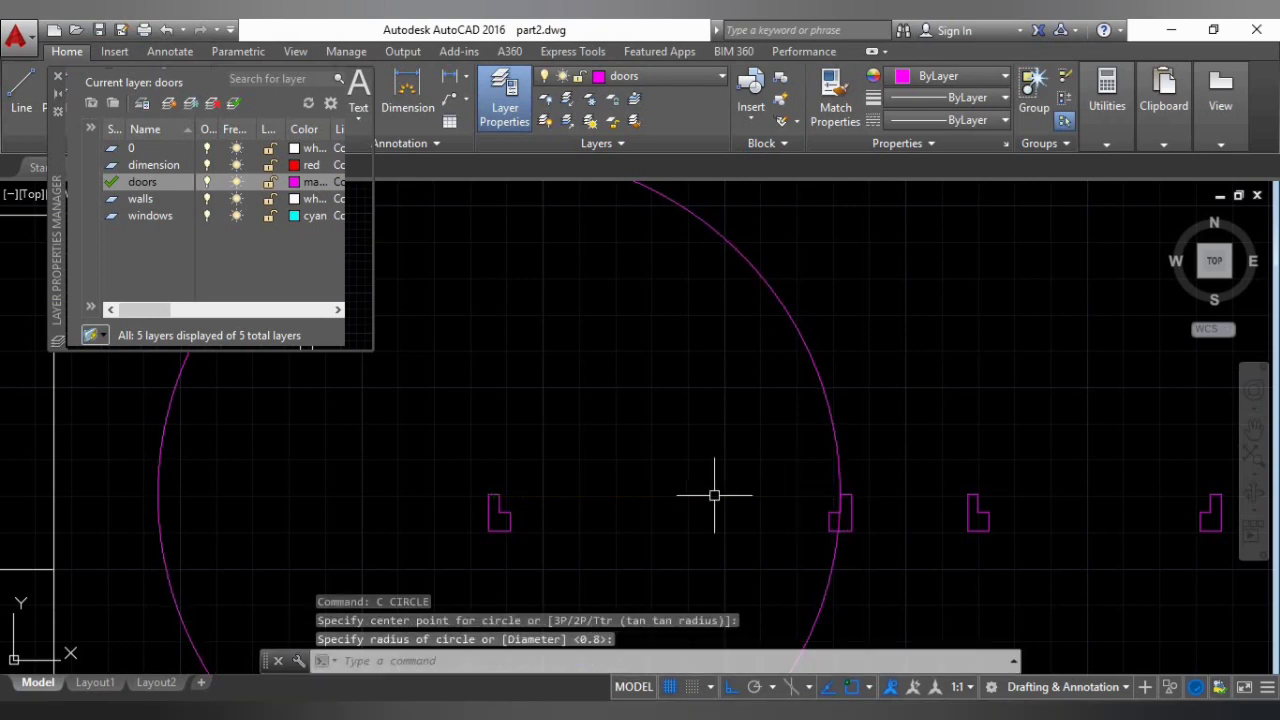
Draw a second circle centred on the narrow frame's west jamb, at its inner top corner, reaching the east jamb's inner top corner.
key(Return)
key(Return)
click(978, 493)
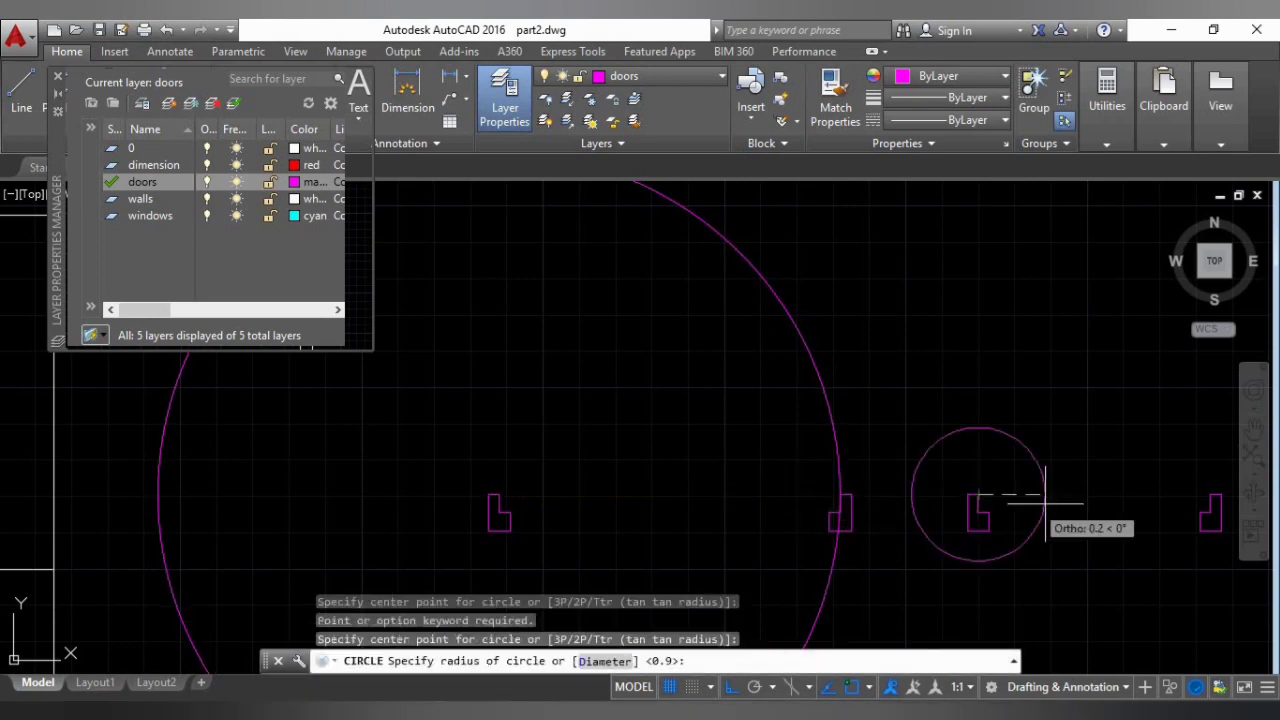
click(1210, 494)
key(Return)
scroll(714, 503, down, 2)
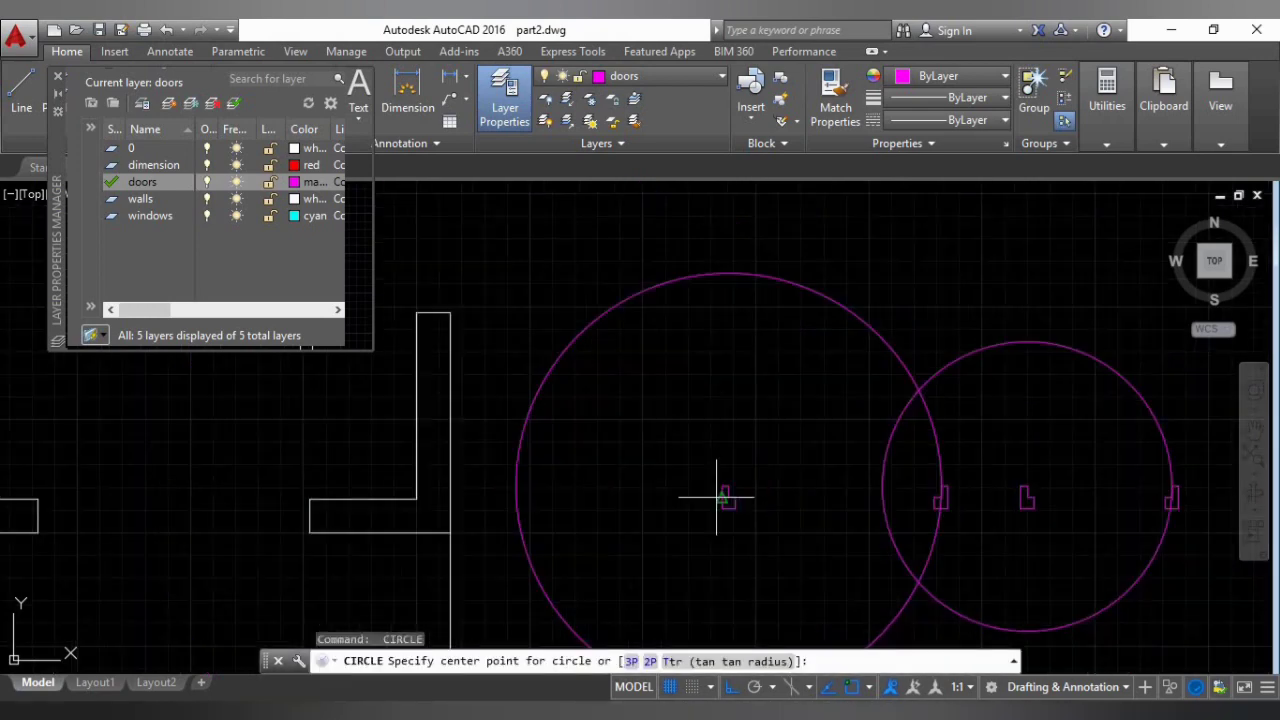
scroll(716, 502, up, 2)
middle_drag(783, 511, 789, 580)
key(Escape)
Draw a vertical line about 1.0 long upward from the inner top corner of the wide frame's west jamb.
text(l)
key(Return)
click(742, 548)
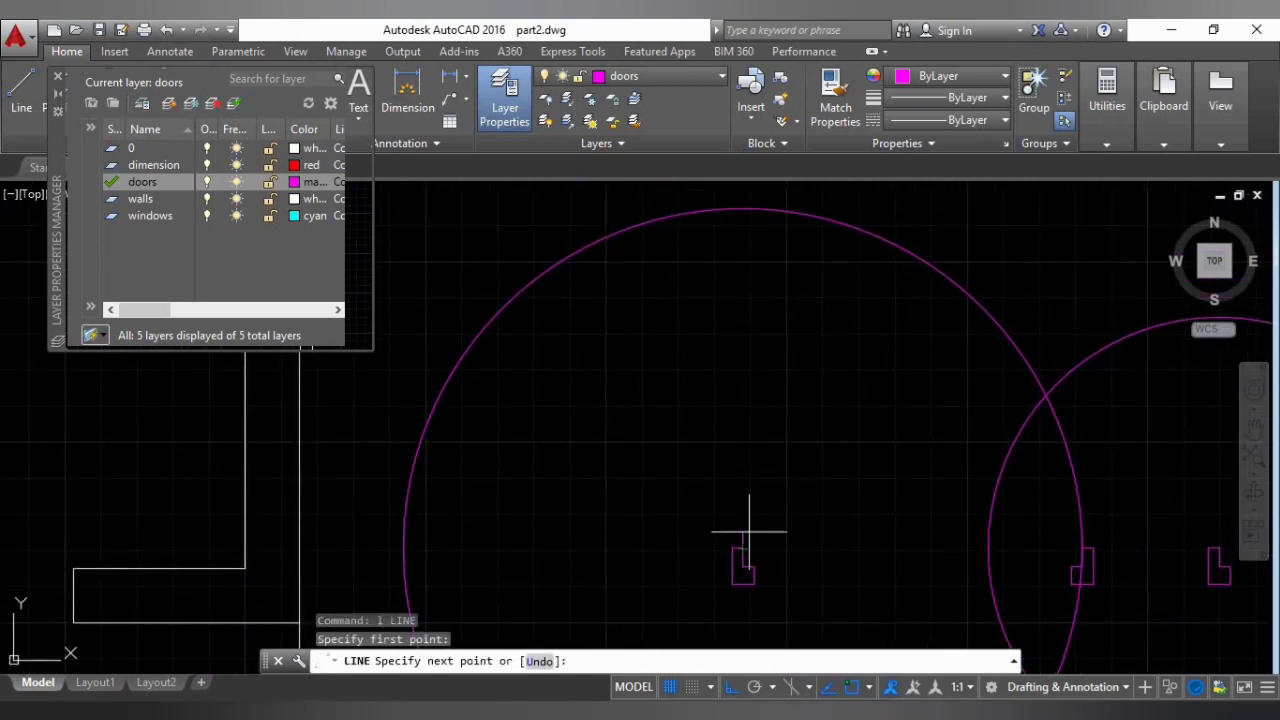
middle_drag(715, 466, 701, 510)
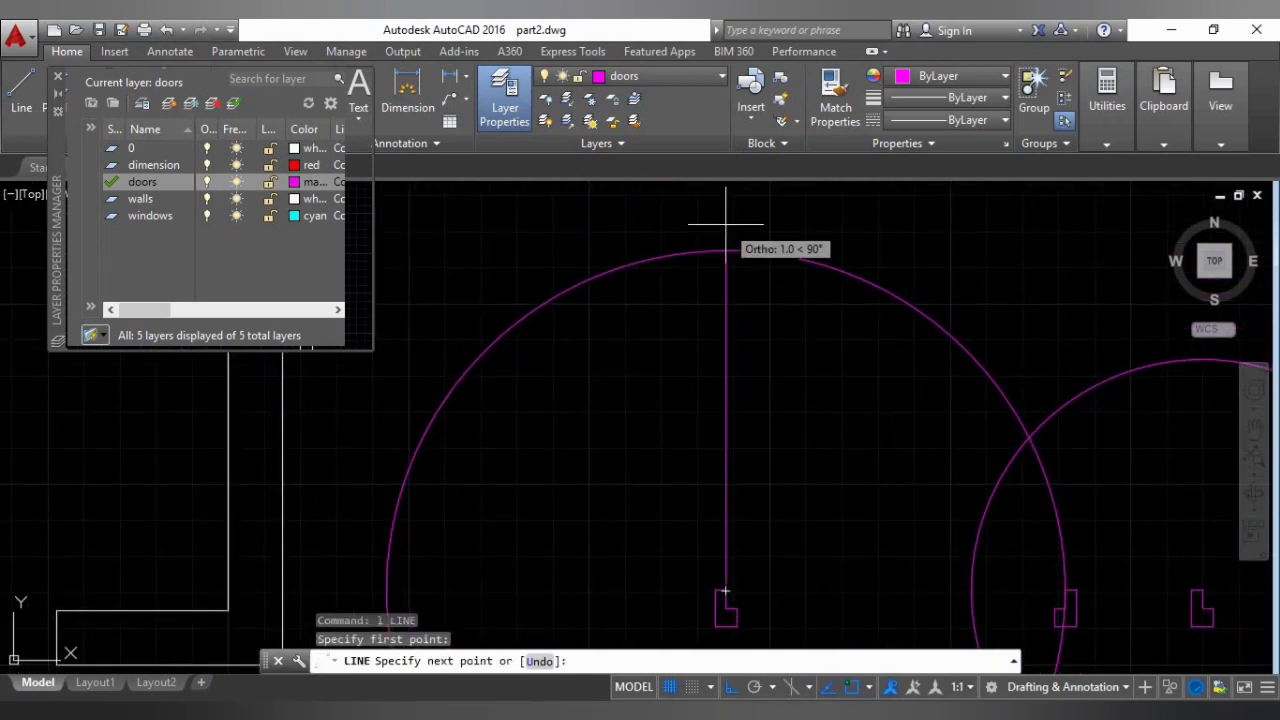
click(726, 226)
key(Escape)
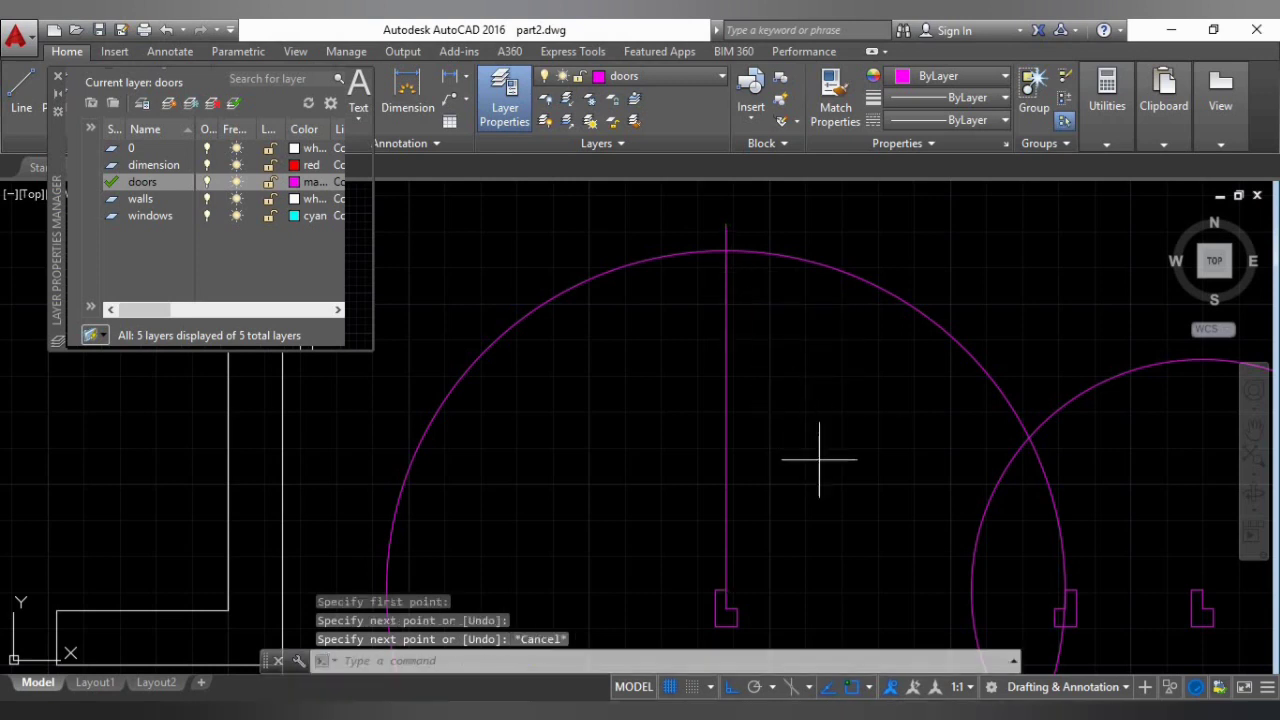
Offset the vertical leaf line .05 to the east.
click(820, 457)
click(596, 387)
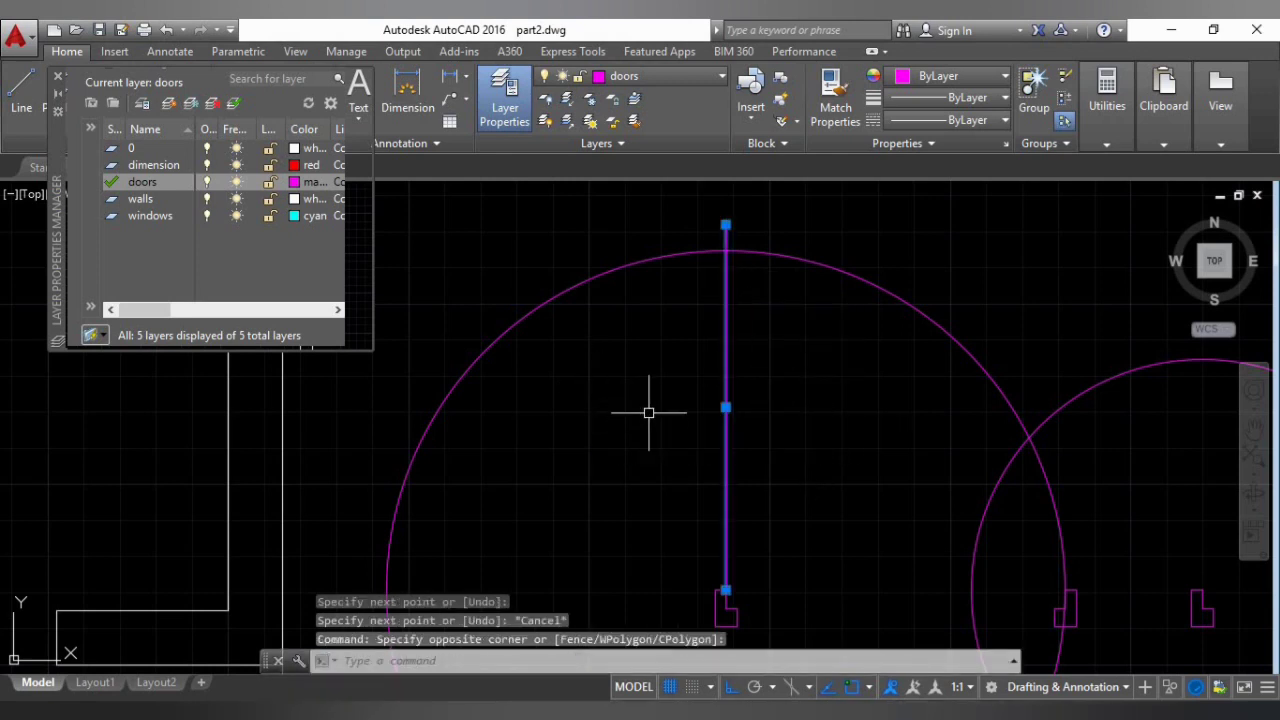
text(o)
key(Return)
click(726, 409)
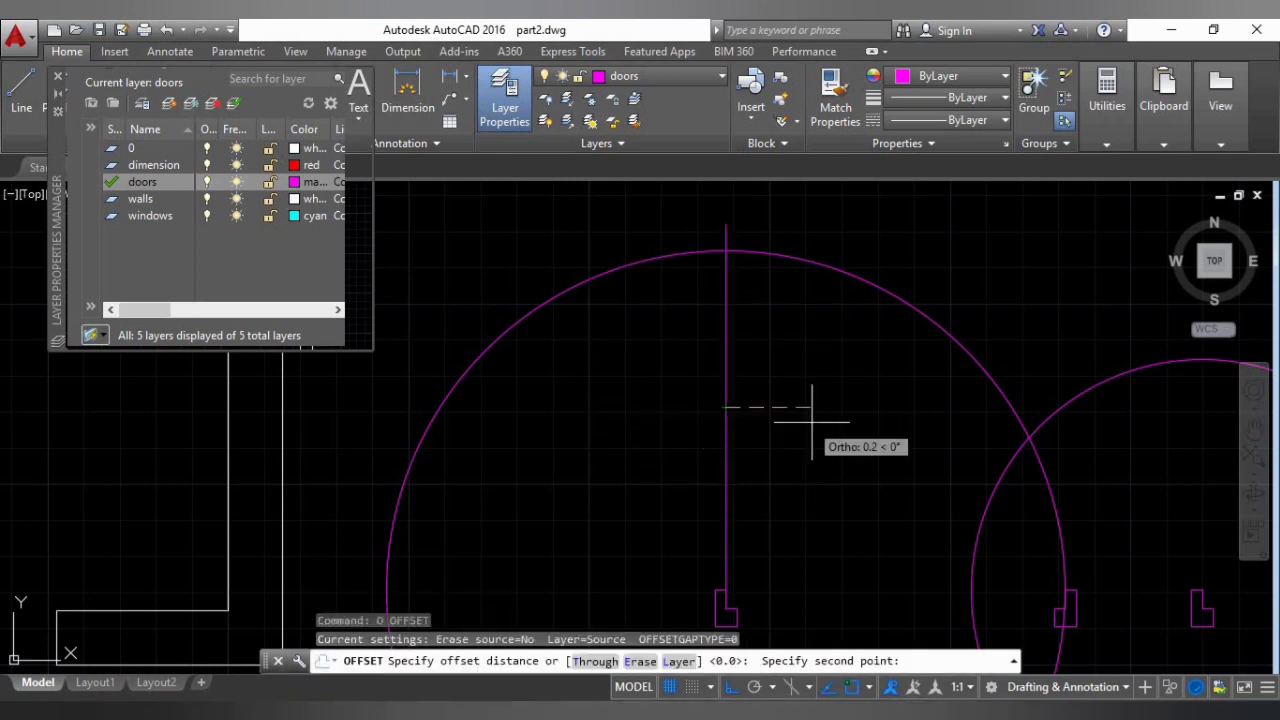
text(.0)
text(5)
key(Return)
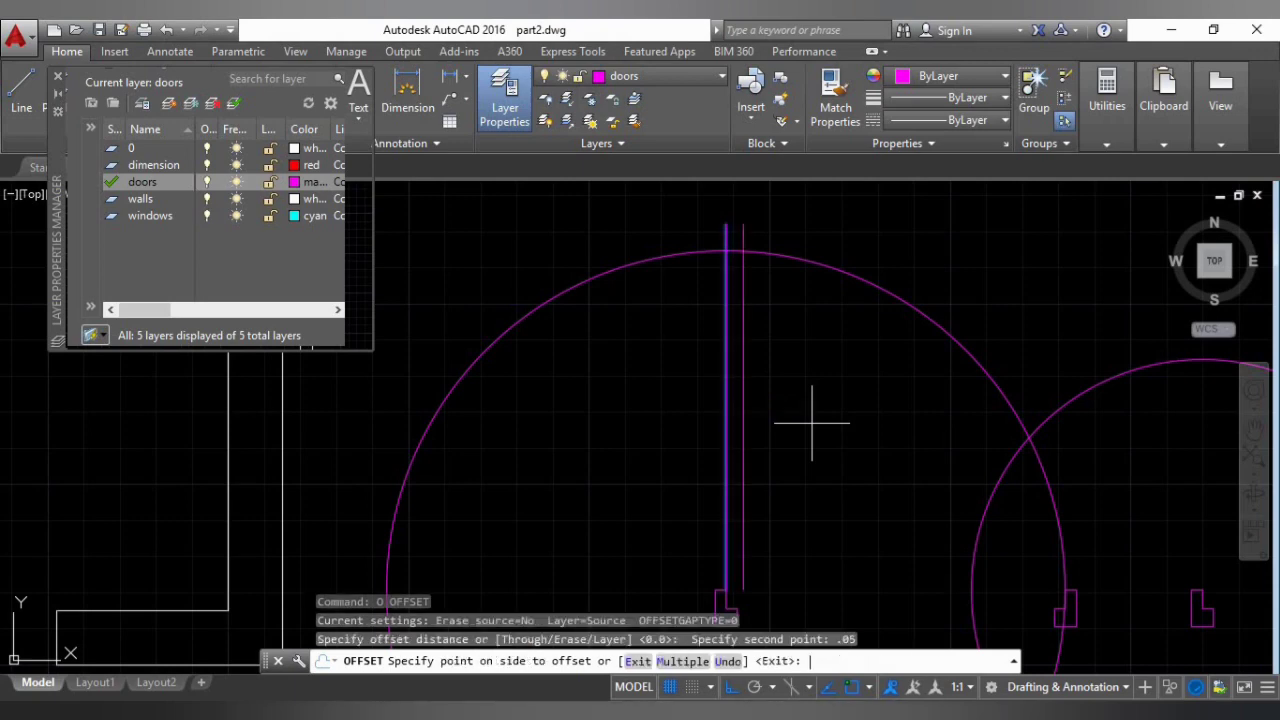
click(862, 437)
scroll(848, 432, down, 1)
middle_drag(840, 426, 763, 403)
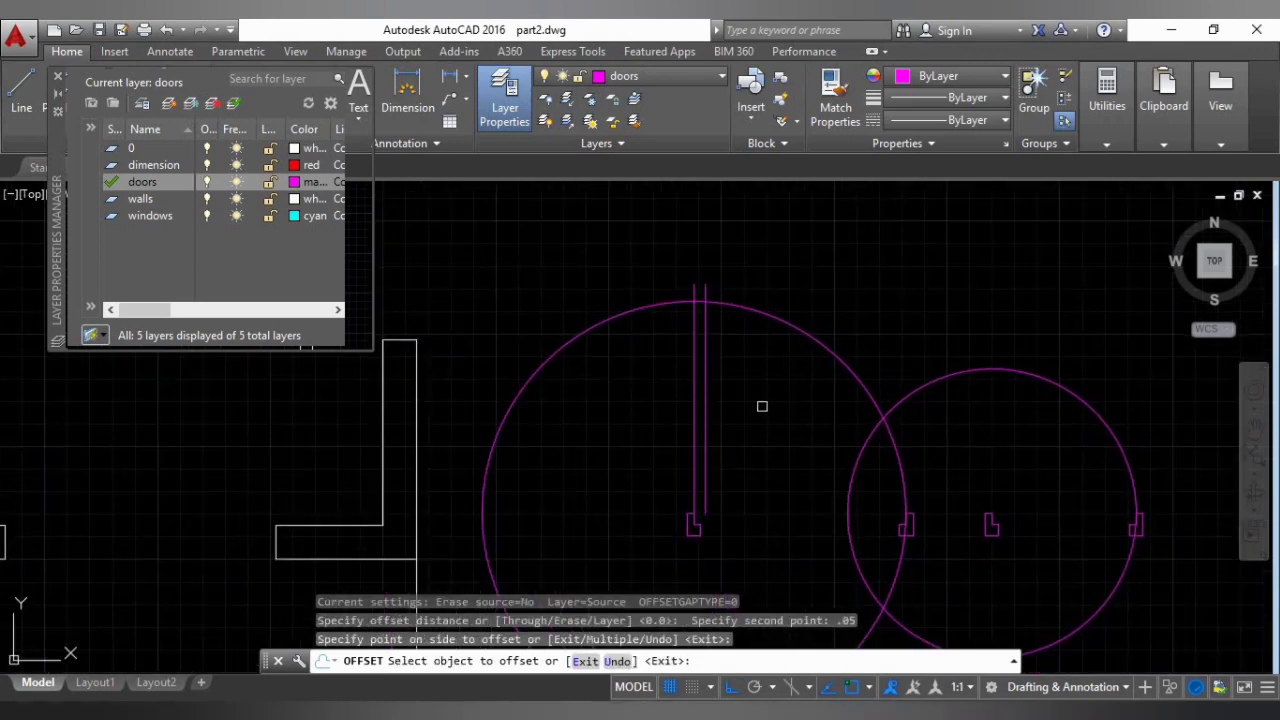
key(Escape)
Copy both vertical leaf lines to the inner top corner of the narrow frame's west jamb.
click(786, 437)
click(623, 383)
text(co)
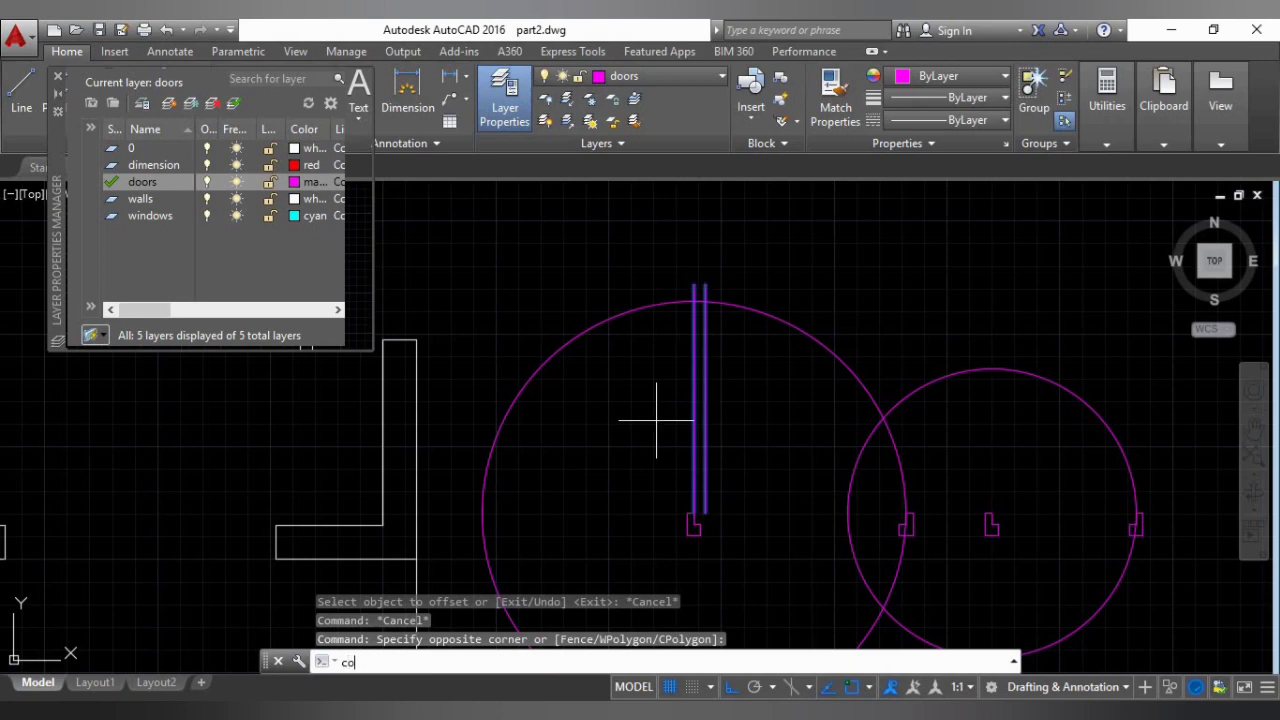
key(Return)
scroll(694, 515, up, 4)
click(676, 467)
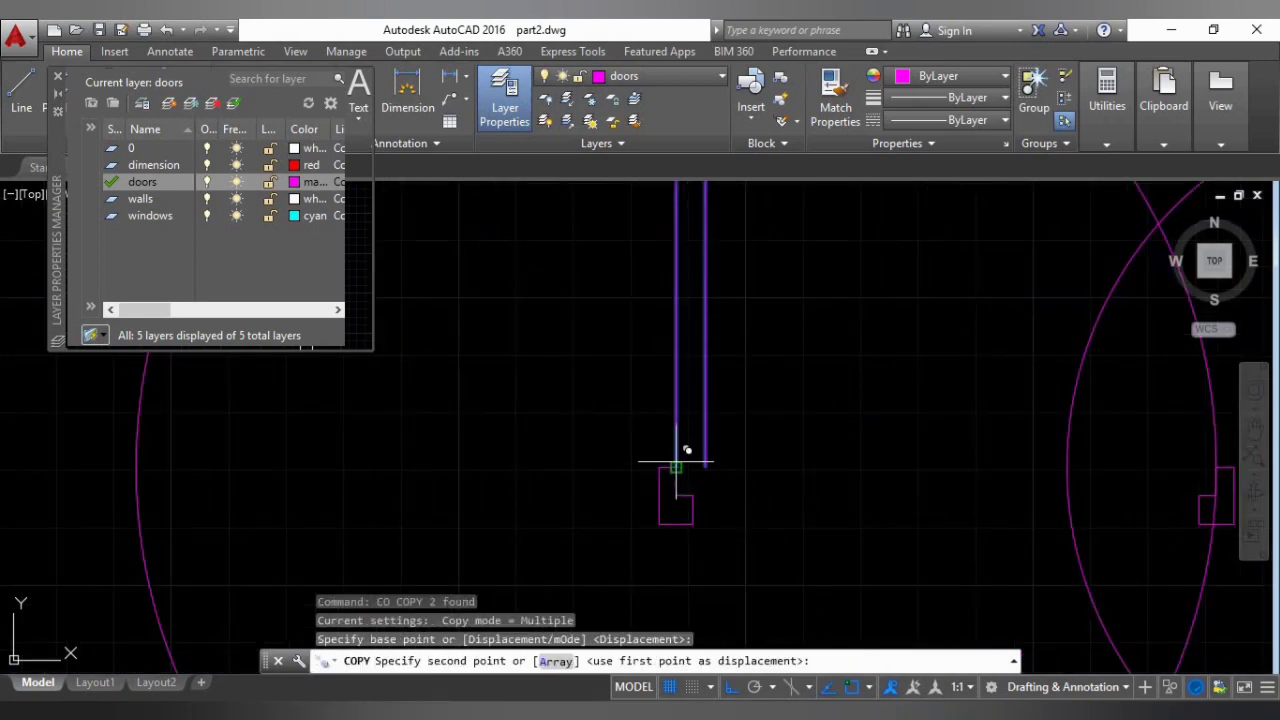
middle_drag(659, 461, 430, 430)
middle_drag(1047, 464, 845, 485)
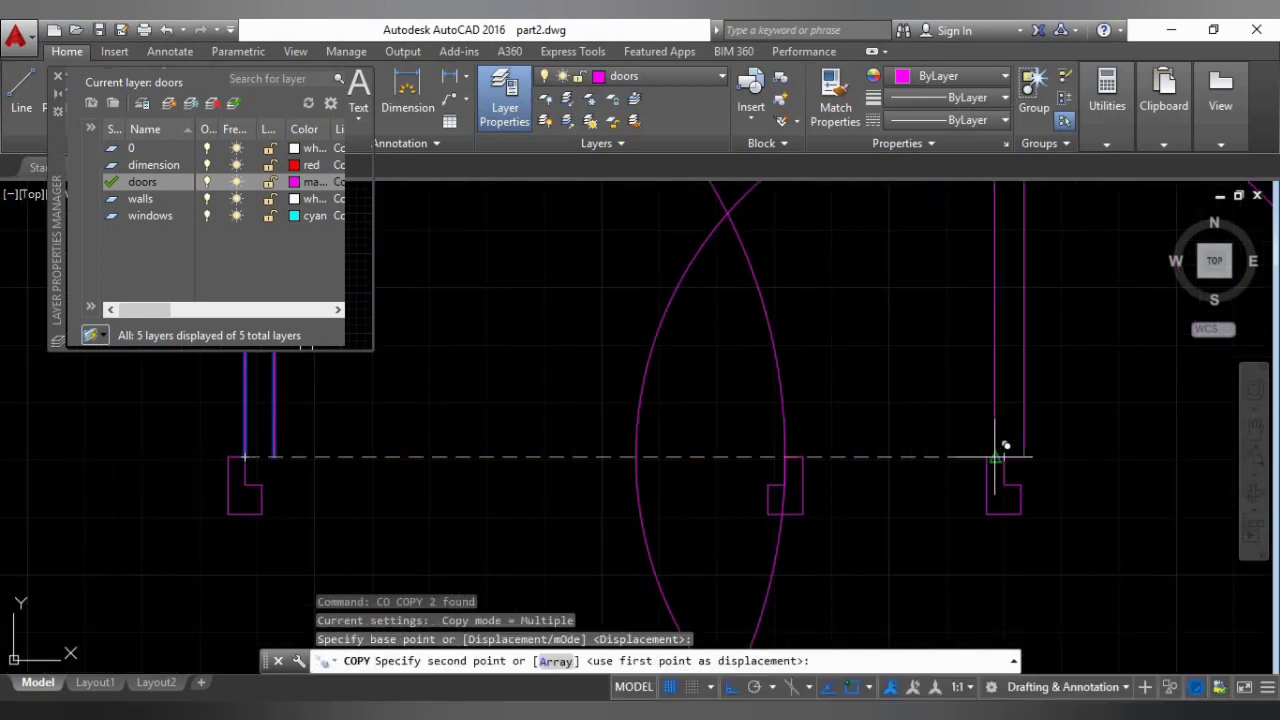
click(1003, 457)
key(Escape)
Close the lower ends of both door leaves with short horizontal lines.
text(l)
key(Return)
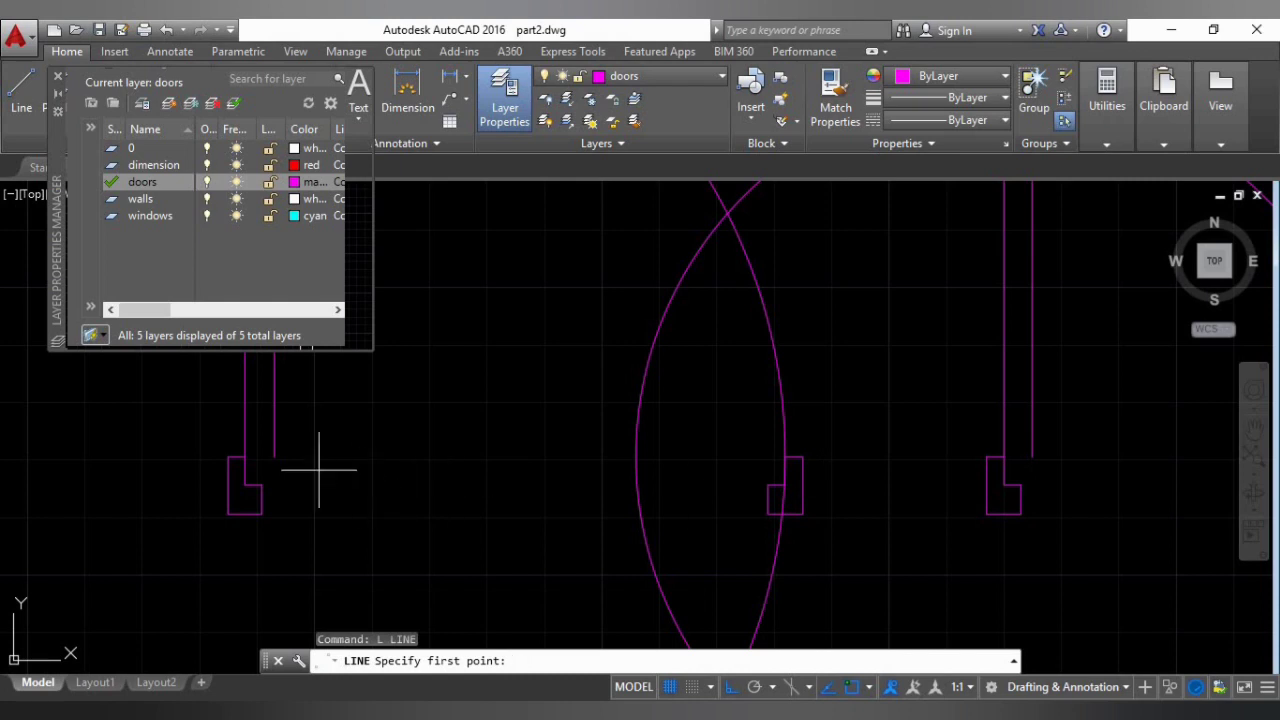
click(245, 457)
click(275, 457)
key(Return)
key(Return)
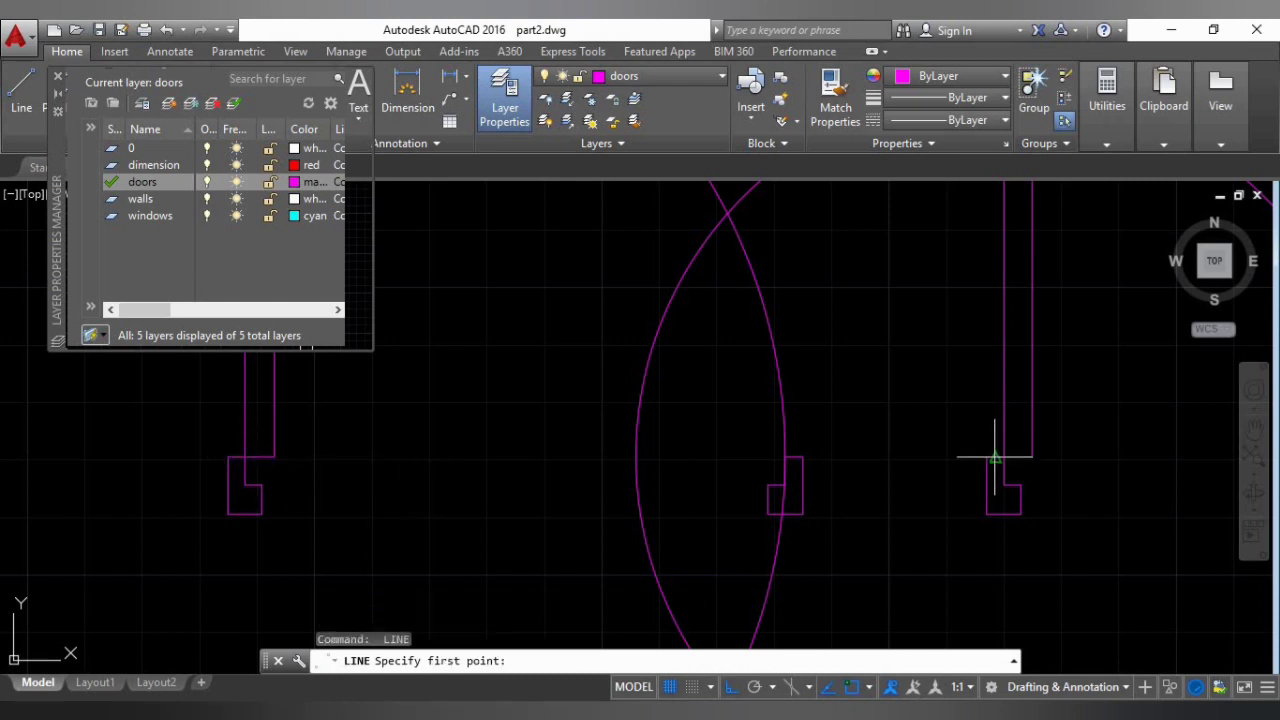
click(1003, 457)
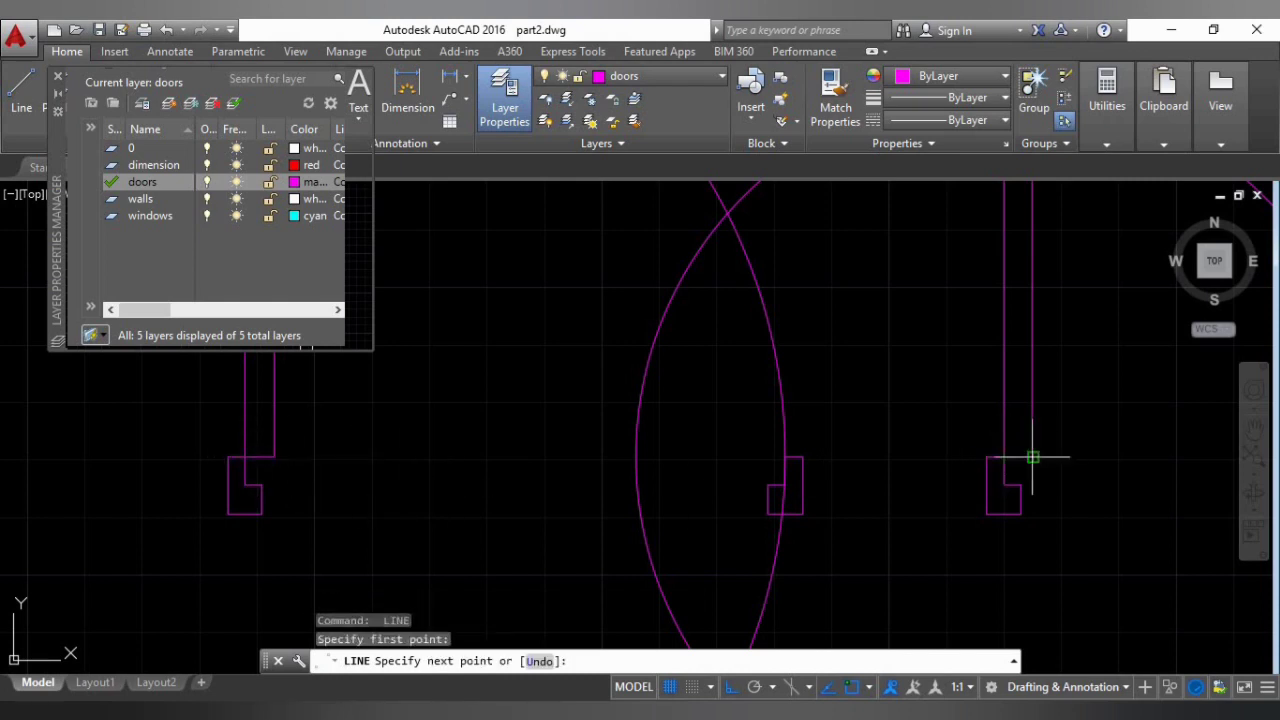
click(1033, 457)
key(Escape)
key(Escape)
key(Escape)
key(Escape)
Trim the wide door's circle to its quarter swing arc and cut off the leaf lines above the arc.
scroll(808, 510, down, 7)
text(tr)
key(Return)
key(Return)
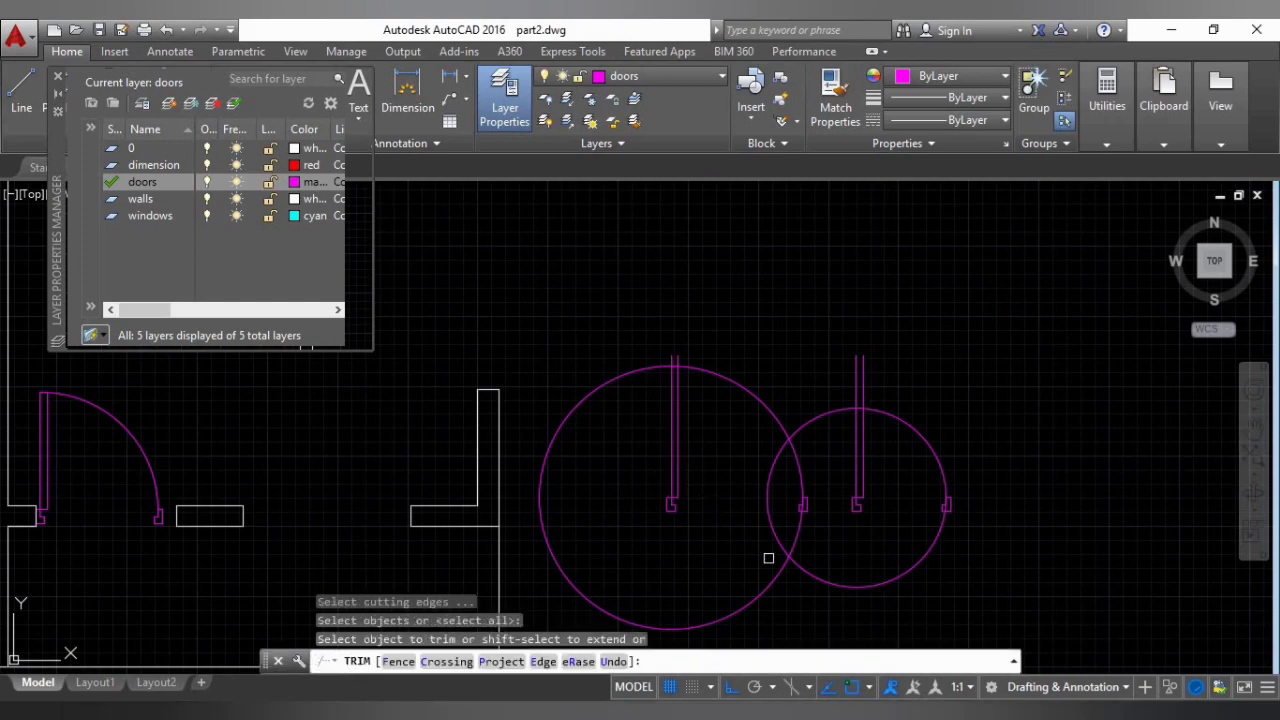
click(774, 577)
scroll(683, 335, up, 6)
click(702, 465)
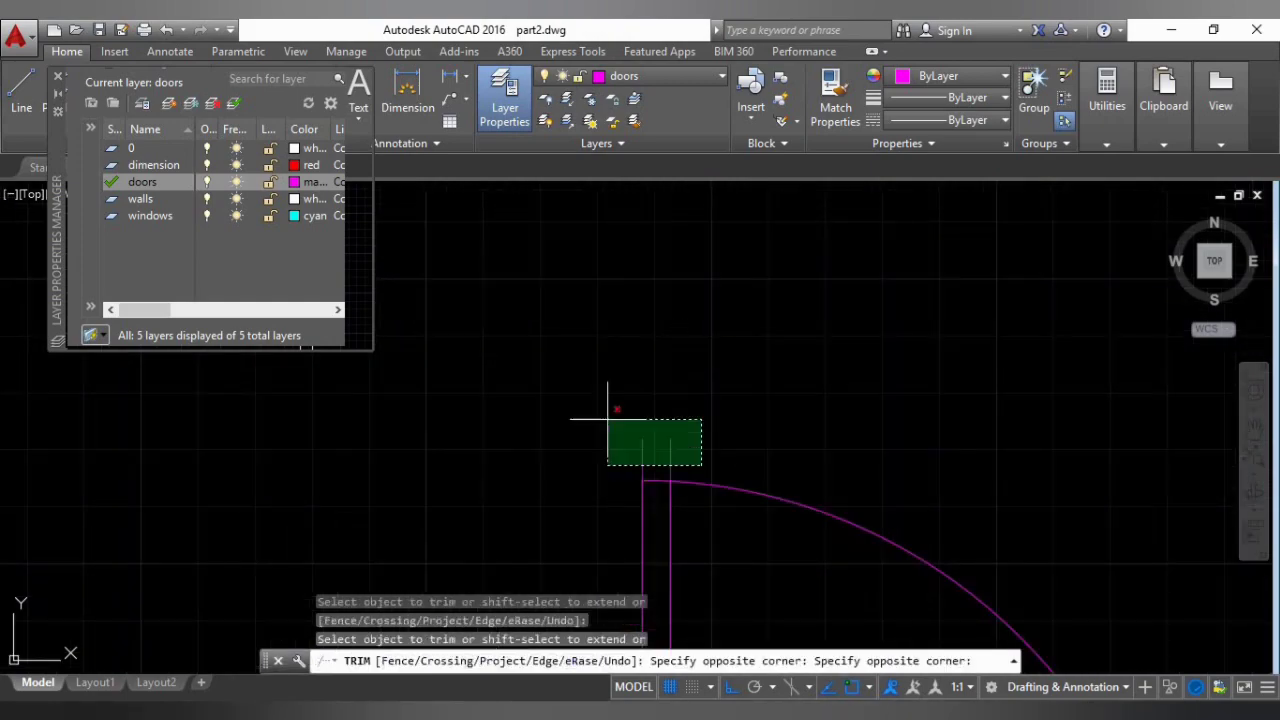
click(607, 420)
scroll(547, 318, down, 4)
Trim the narrow door's circle to its quarter swing arc and cut off its leaf lines above the arc.
click(672, 475)
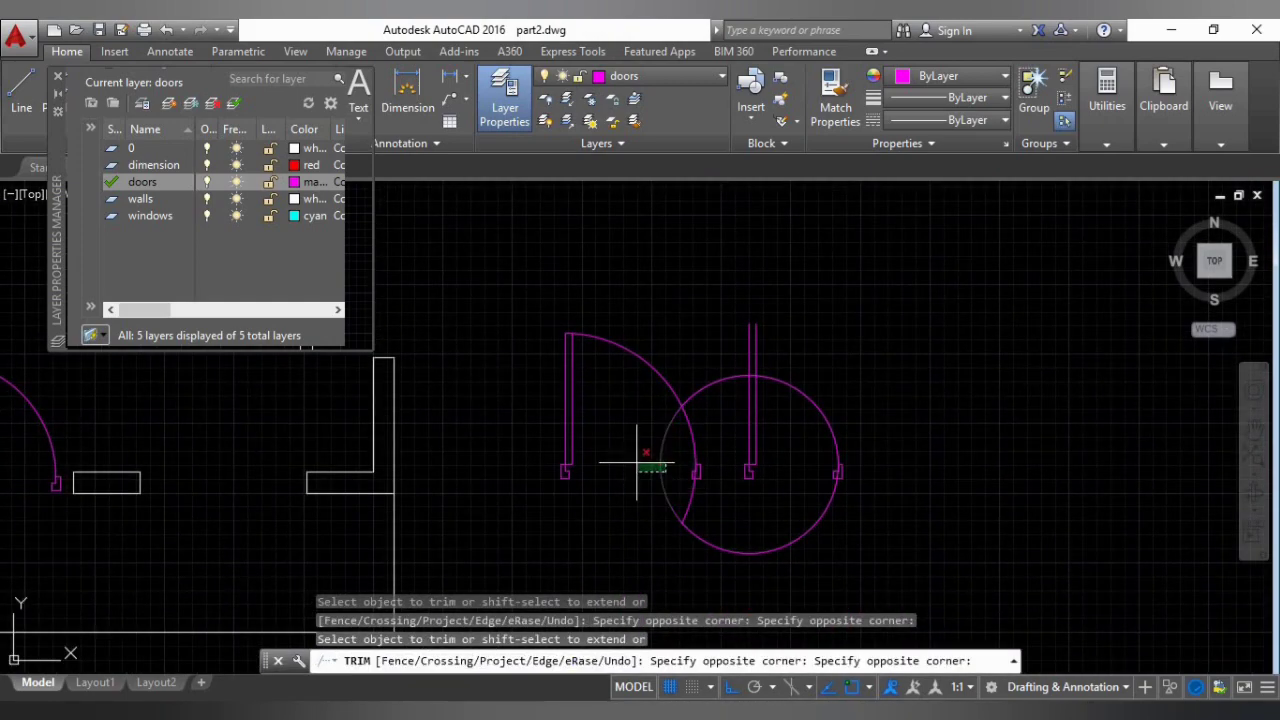
click(637, 460)
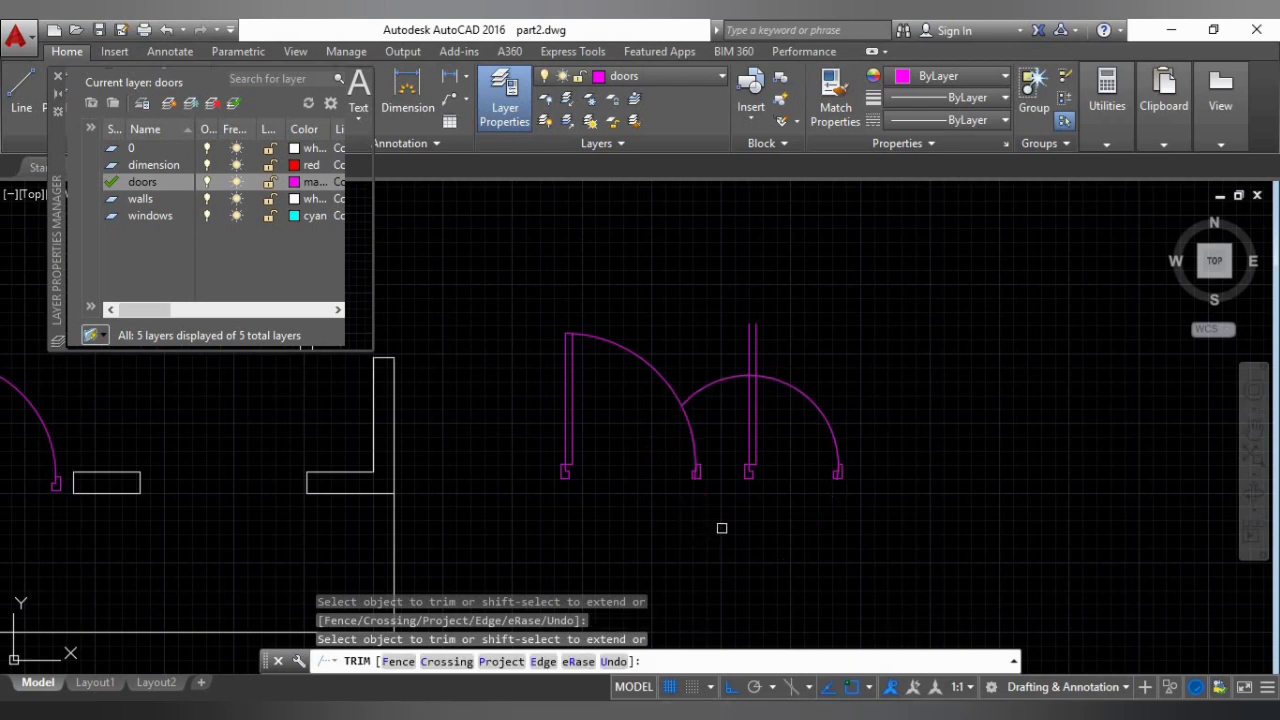
scroll(700, 440, up, 4)
scroll(740, 450, up, 8)
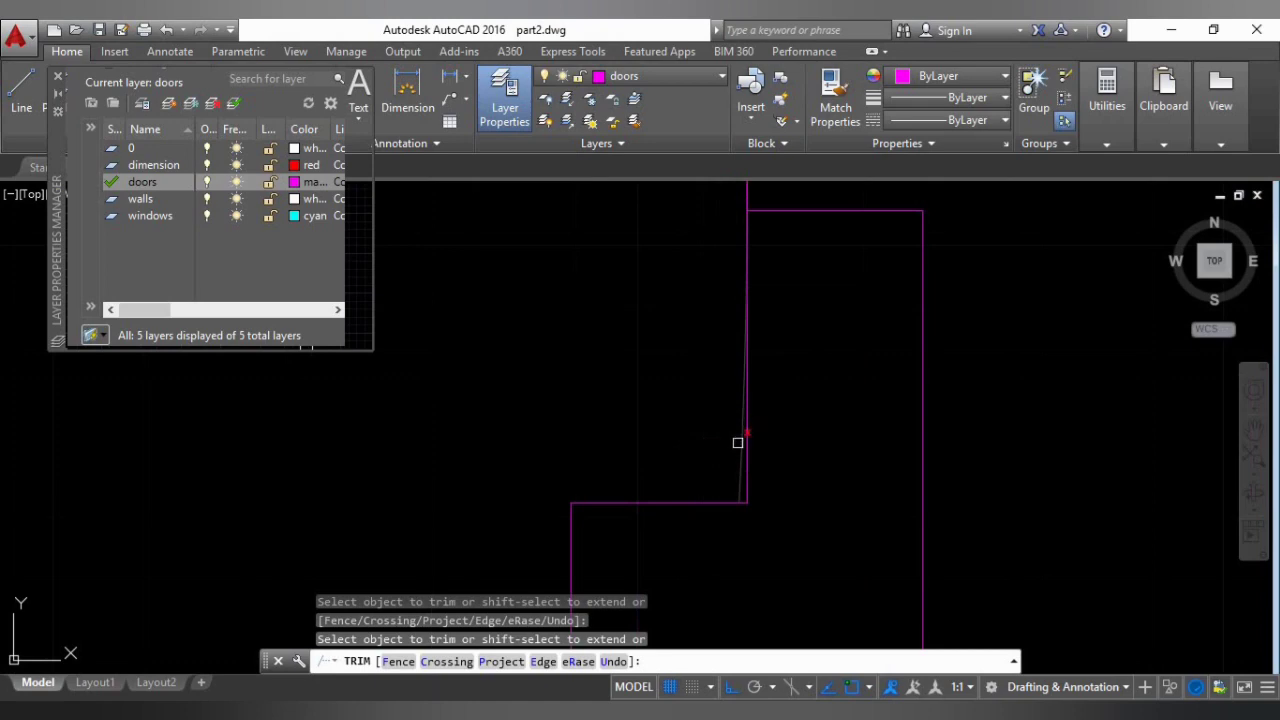
scroll(600, 530, down, 10)
click(717, 377)
click(650, 304)
scroll(818, 550, up, 5)
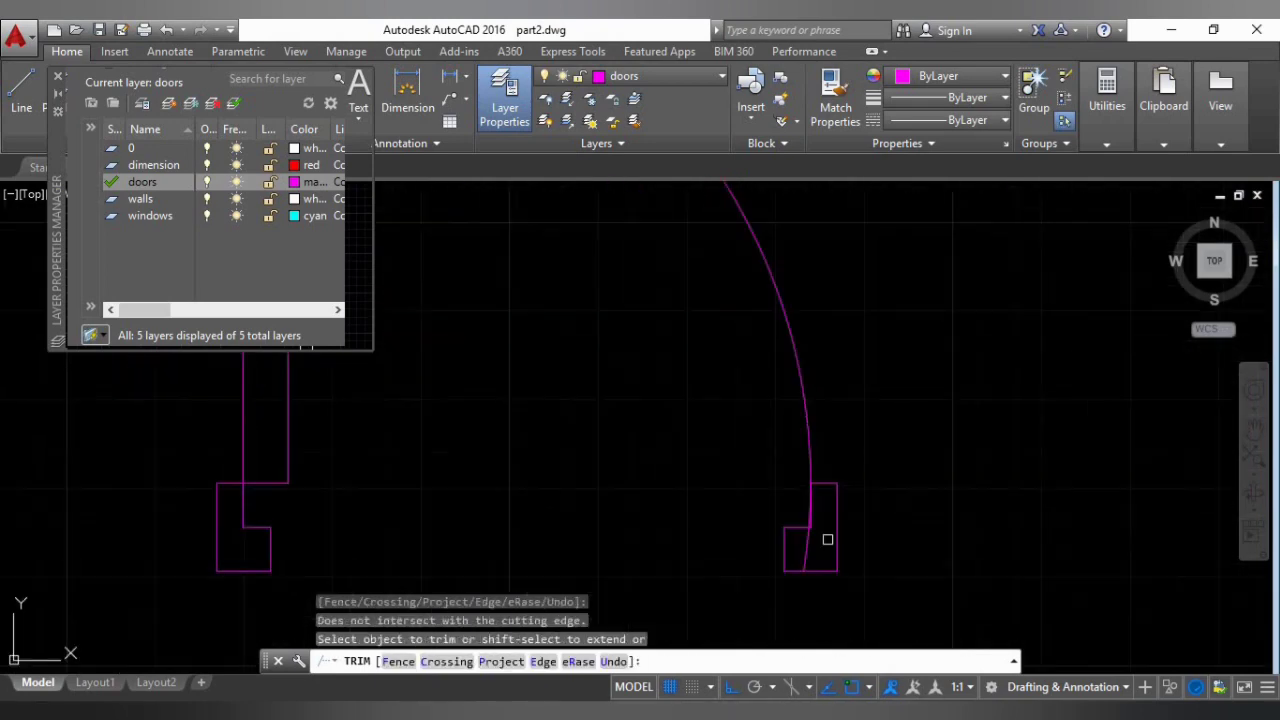
key(Escape)
key(Escape)
key(Escape)
scroll(806, 537, down, 5)
scroll(777, 531, down, 2)
mouse_move(777, 531)
middle_down()
mouse_move(777, 474)
mouse_move(911, 537)
mouse_move(977, 551)
mouse_move(849, 552)
middle_up()
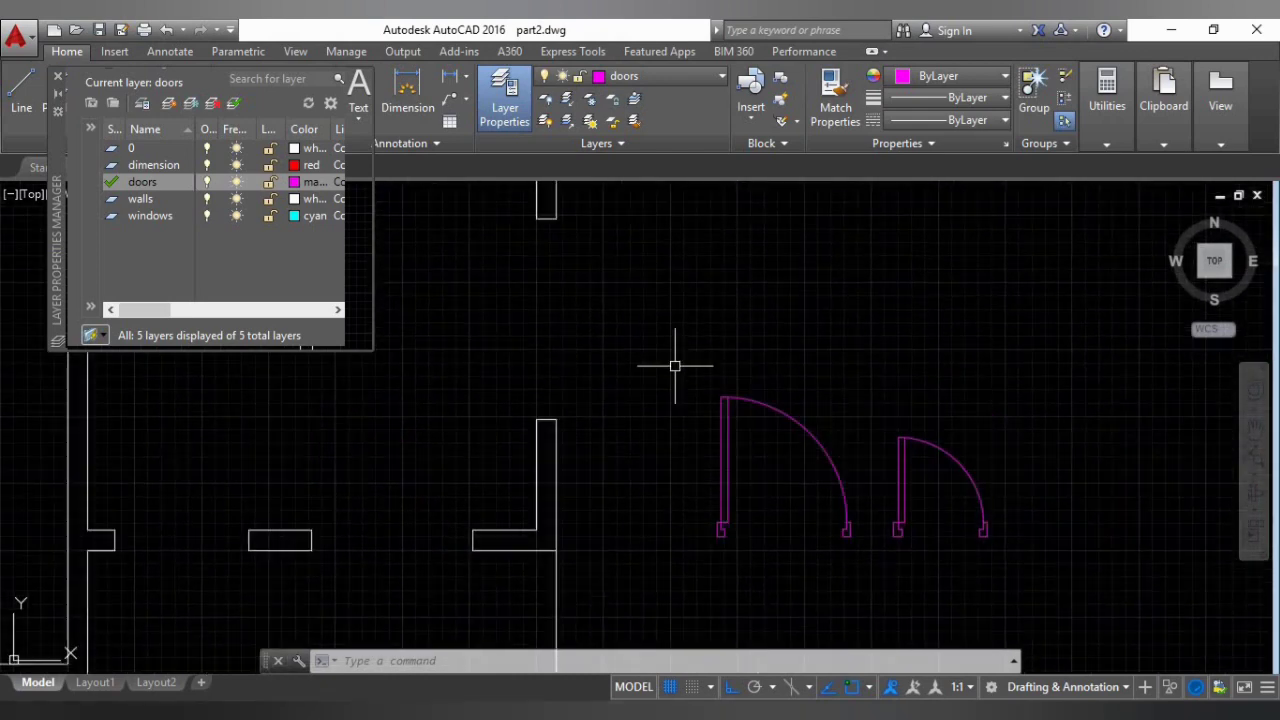
Define the wide door's objects as a block named door1, converting them in place.
click(675, 366)
click(876, 591)
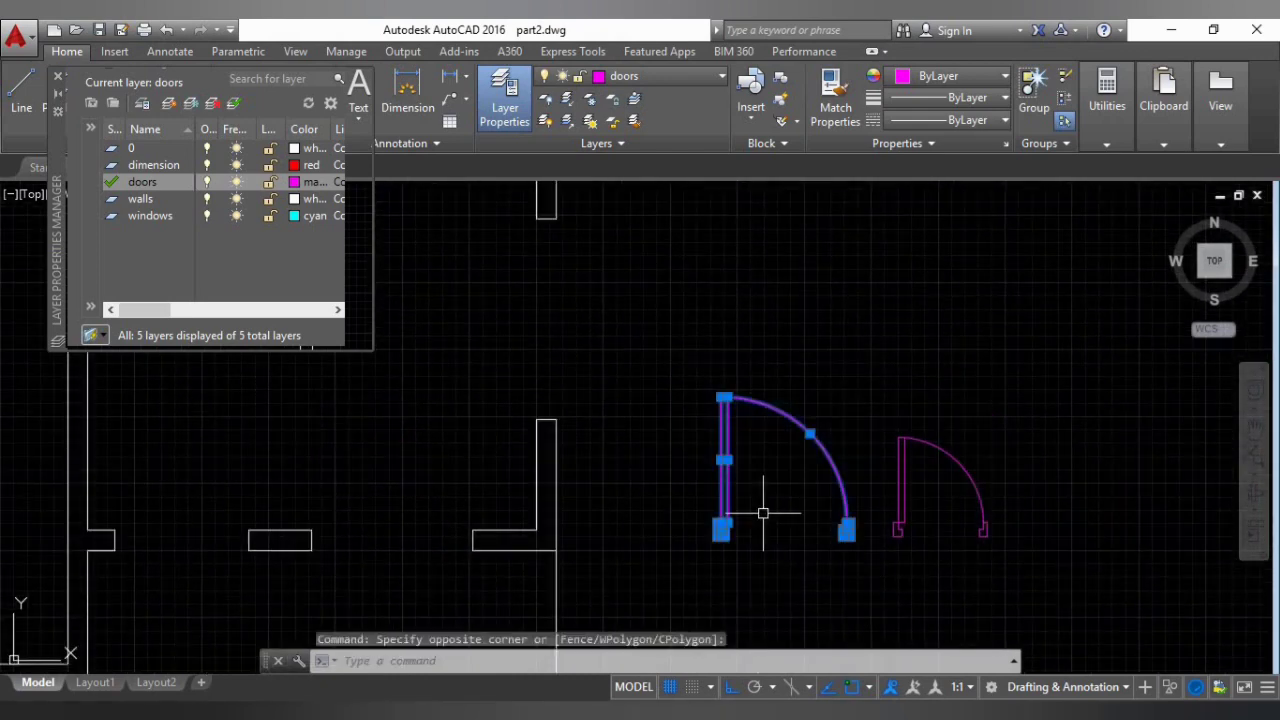
text(bl)
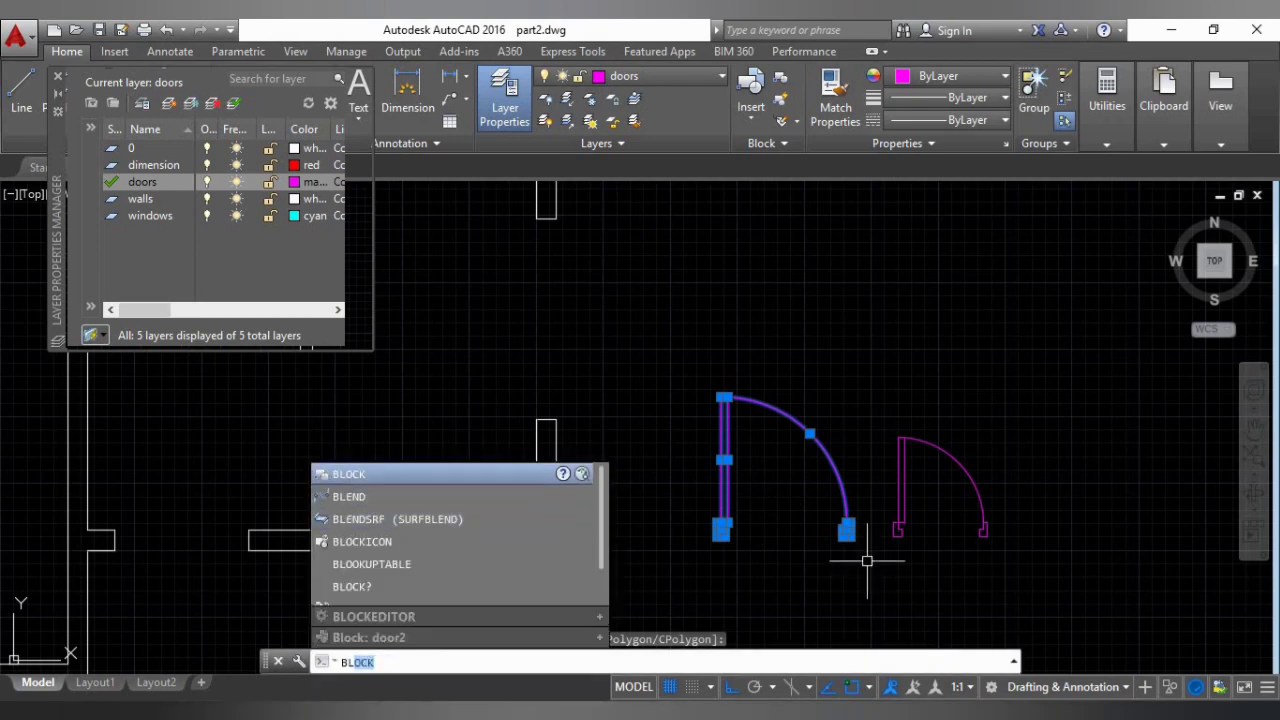
key(Return)
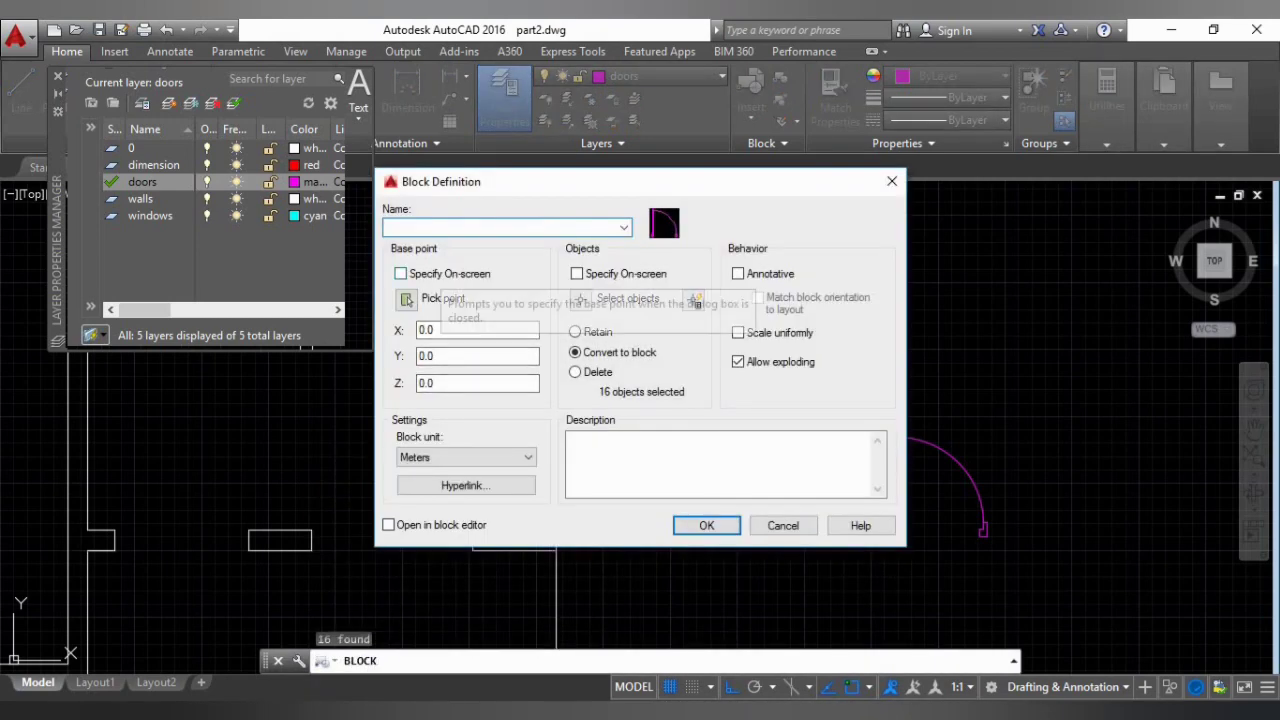
text(door1)
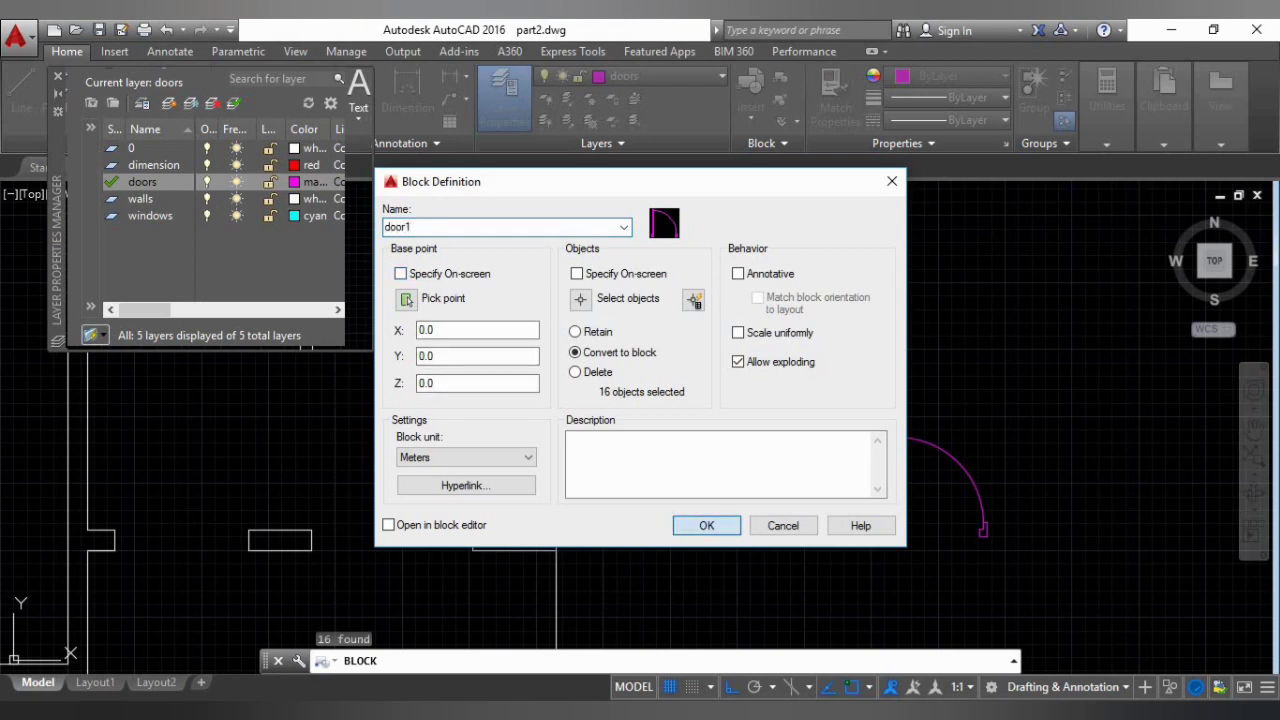
click(700, 525)
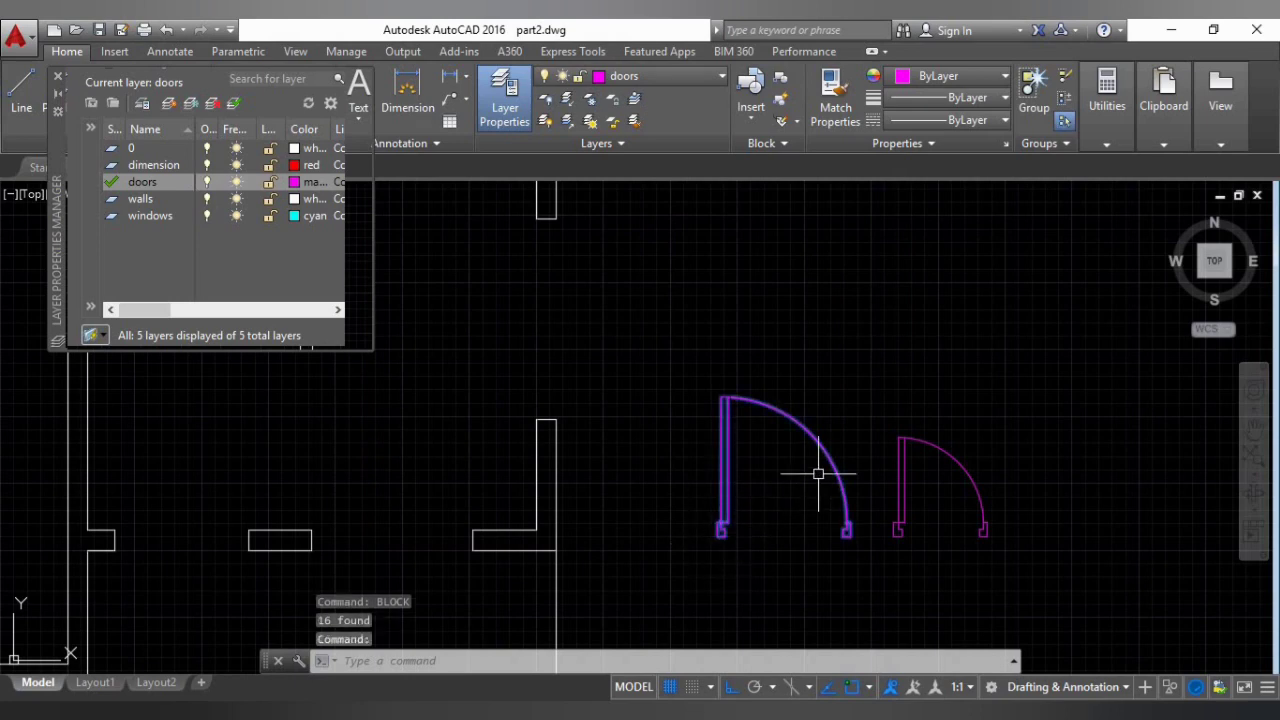
Move the door1 block by its west jamb's lower outer corner to the west corner of the opening in the plan's lower wall.
click(650, 434)
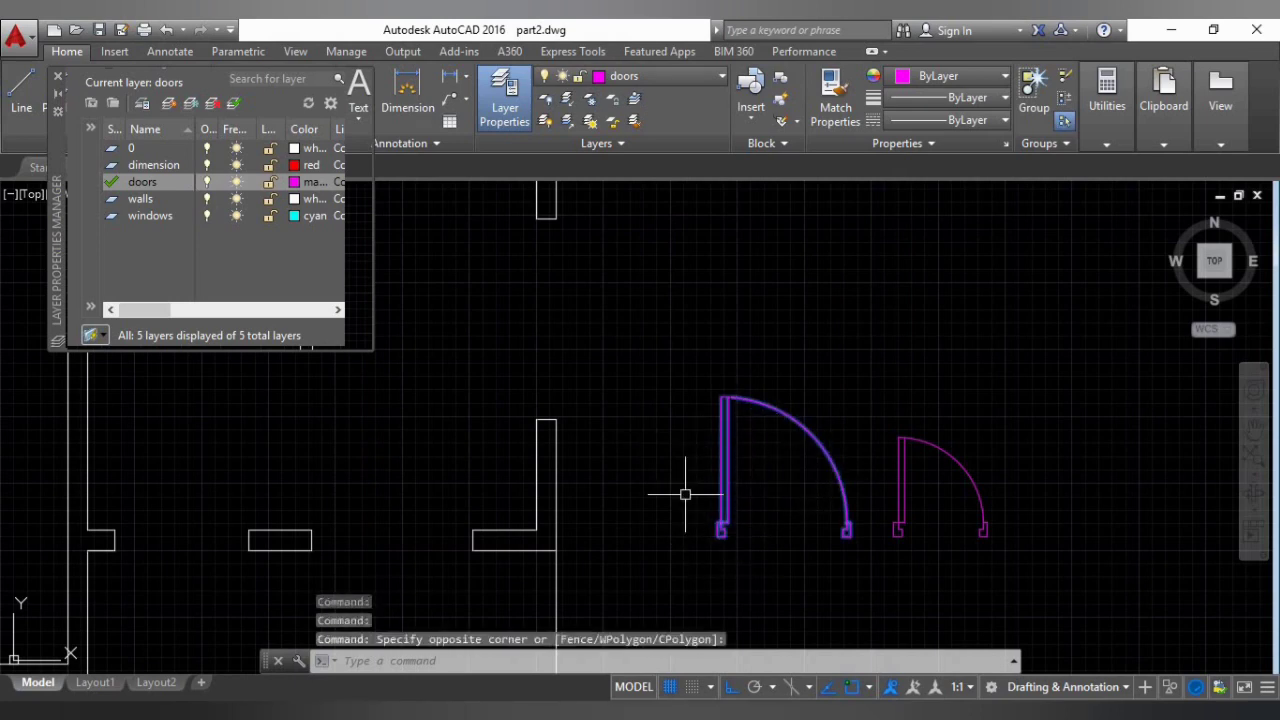
text(m)
key(Return)
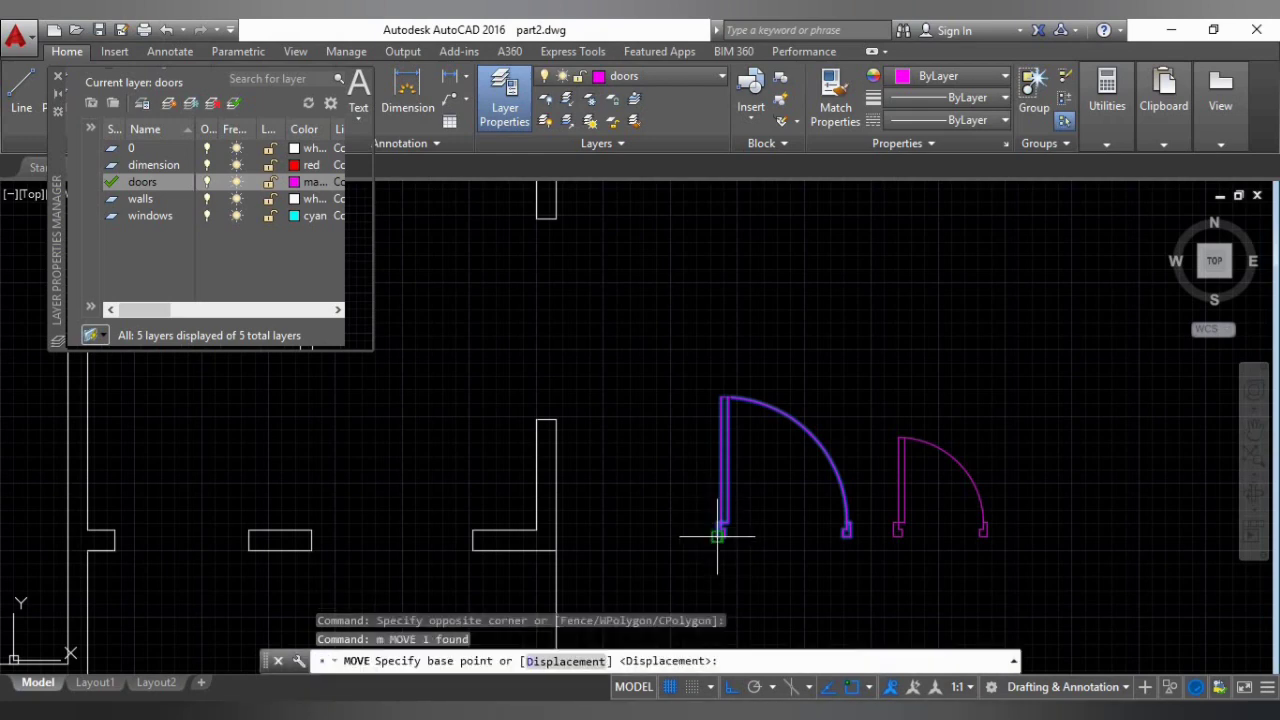
click(717, 537)
click(114, 552)
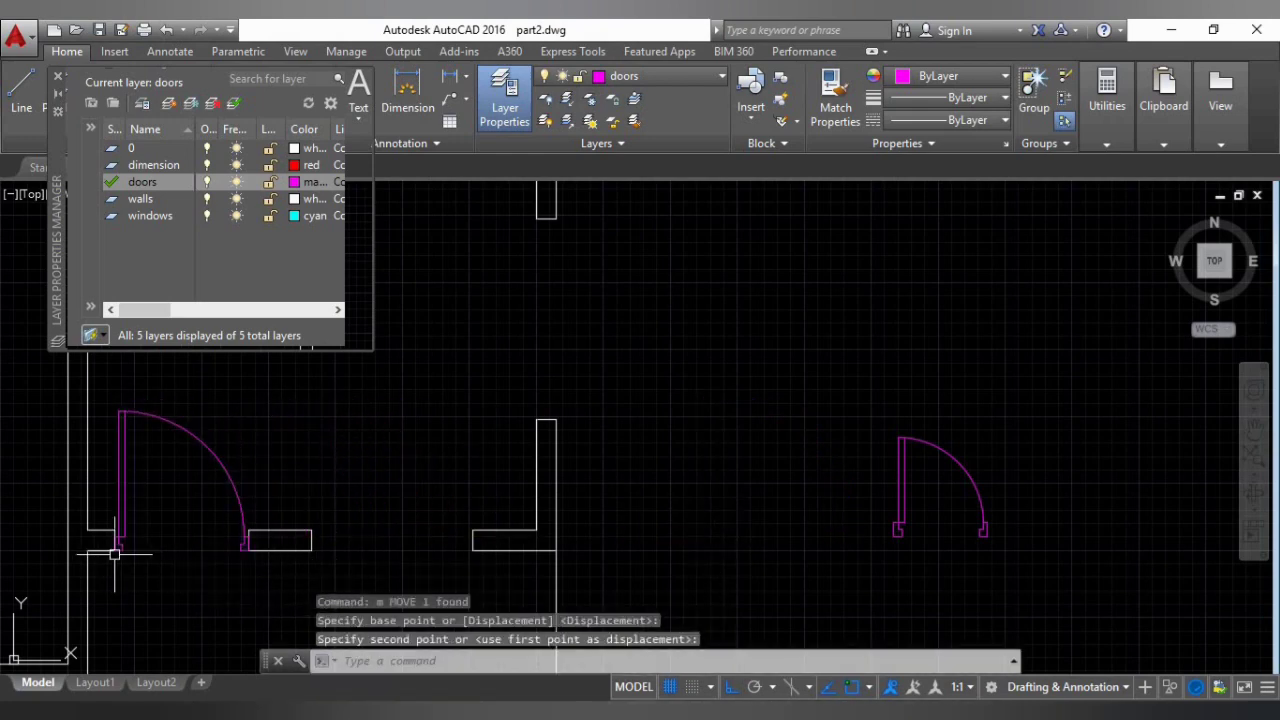
Move the door1 block up 0.02 within the wall thickness of its opening.
scroll(75, 557, up, 6)
click(558, 533)
click(379, 394)
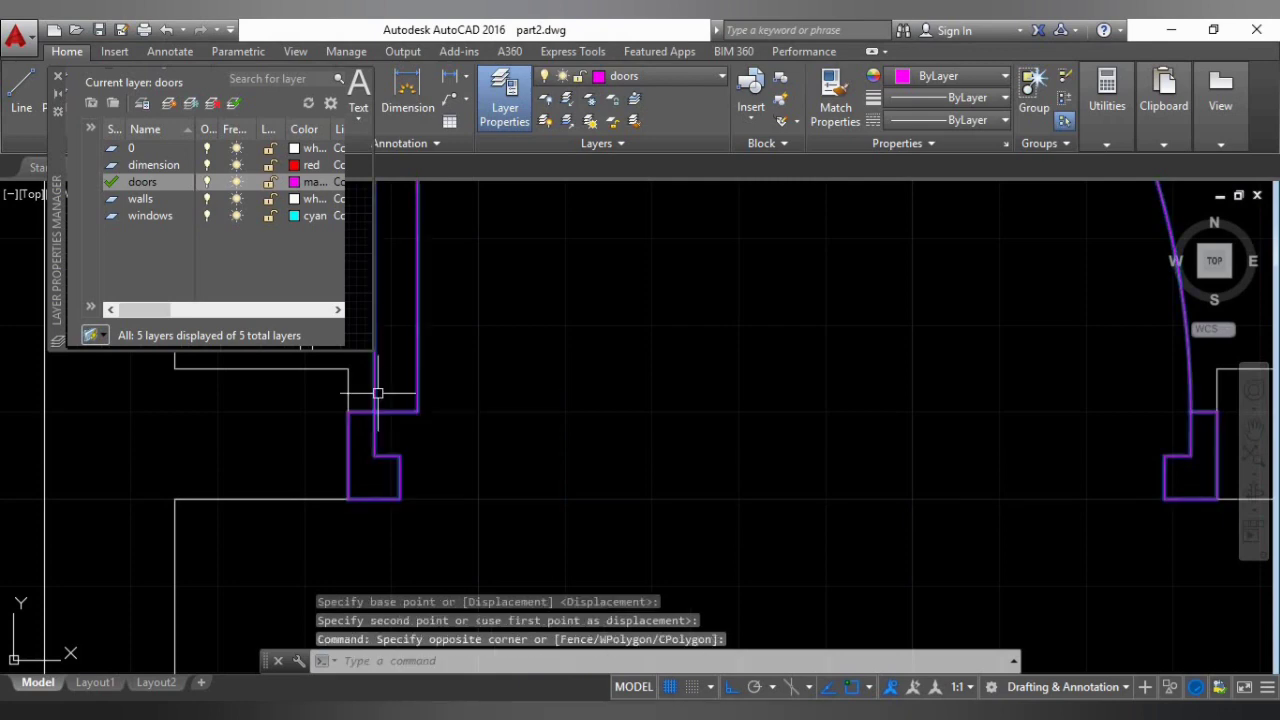
text(m)
key(Return)
click(560, 488)
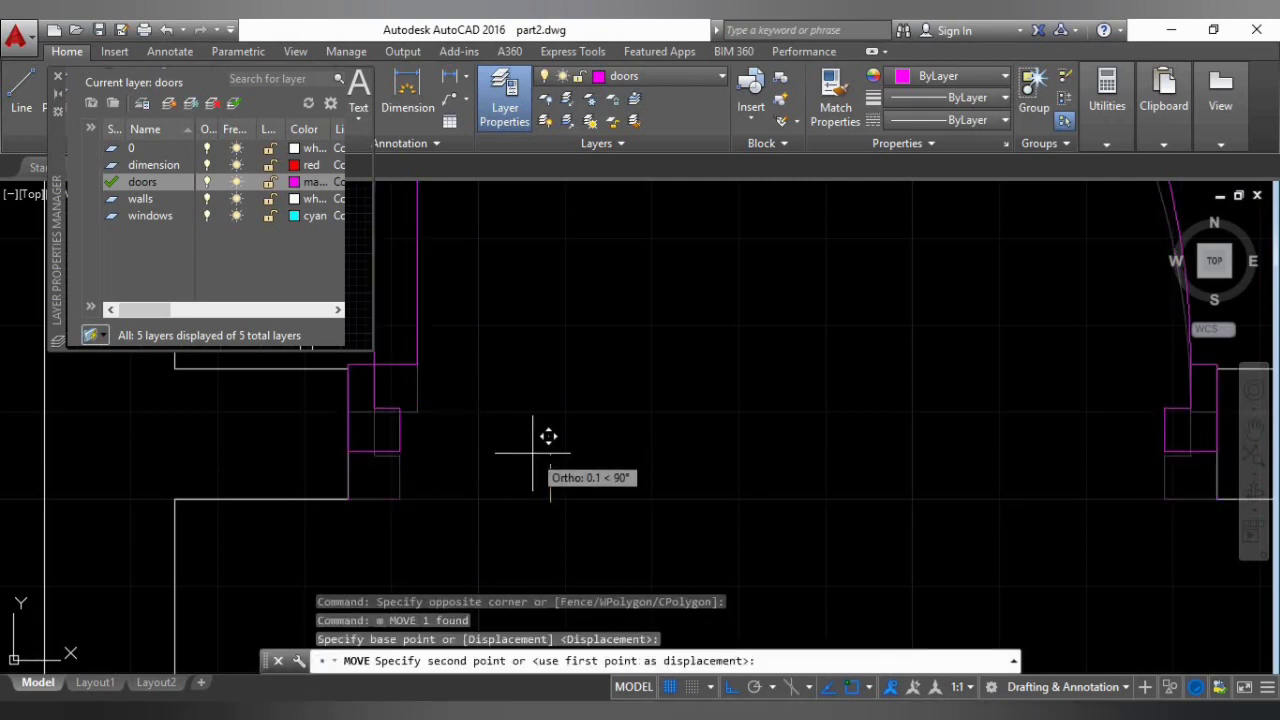
text(.02)
key(Return)
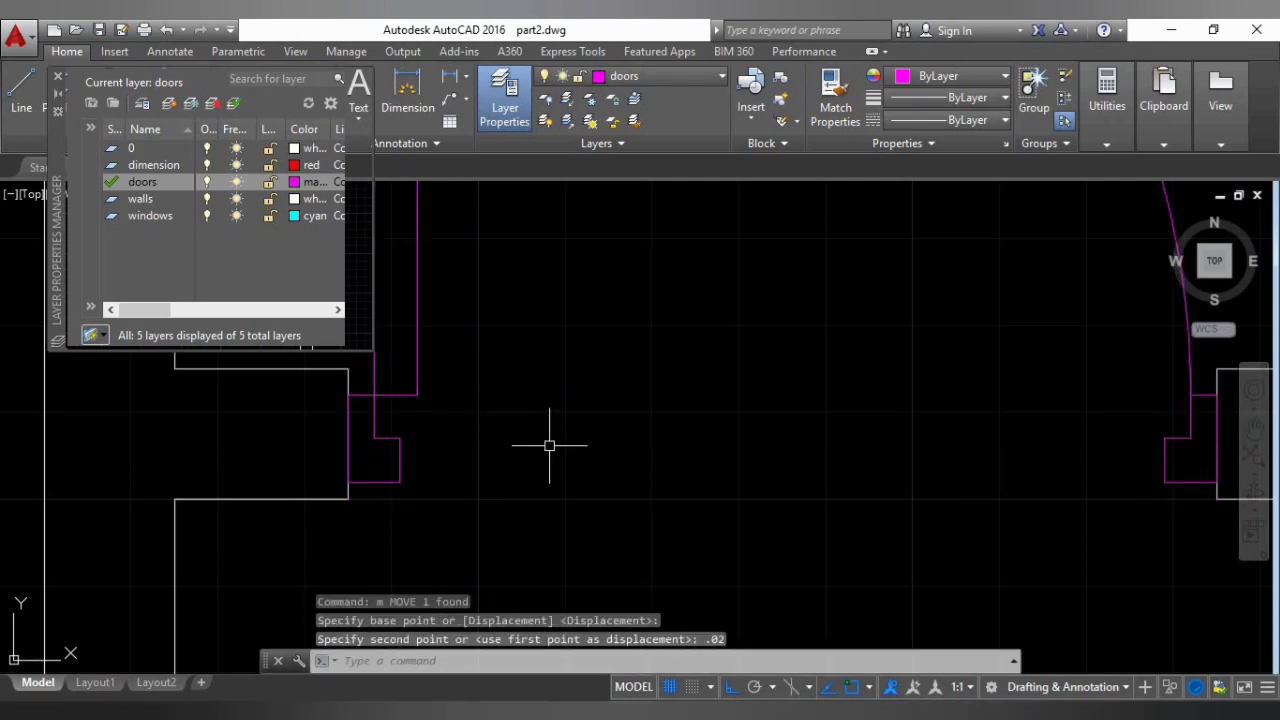
Define the narrow door's objects as a block named door3, with the west jamb's lower outer corner as the base point specified on-screen.
scroll(549, 446, down, 5)
middle_drag(549, 446, 349, 484)
scroll(349, 484, down, 4)
key(Escape)
key(Escape)
click(955, 523)
click(773, 388)
scroll(875, 452, up, 4)
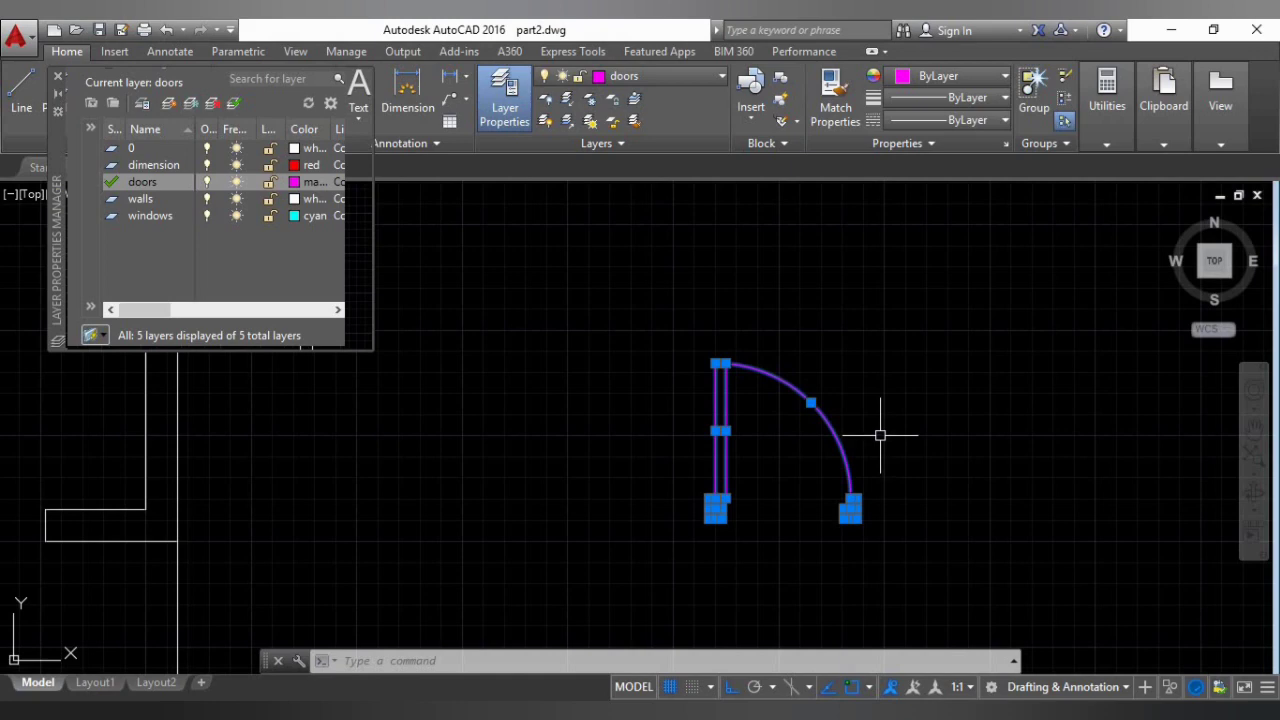
text(b)
key(Return)
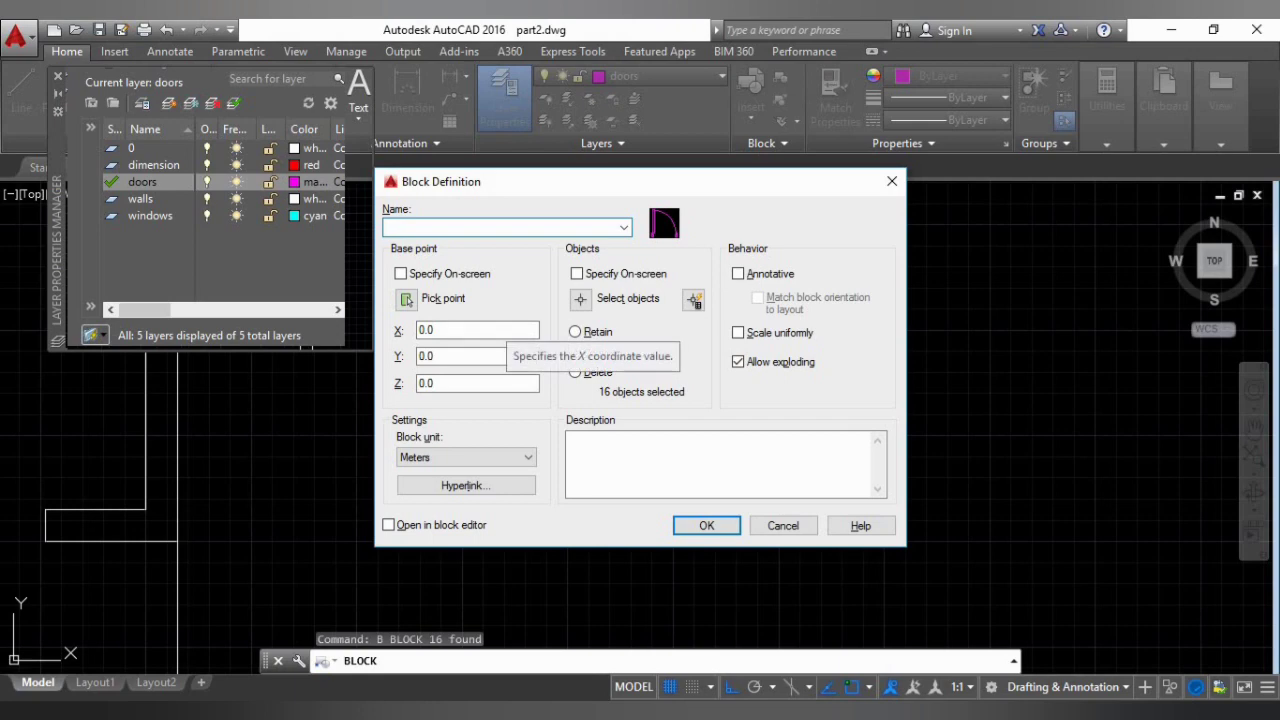
text(door3)
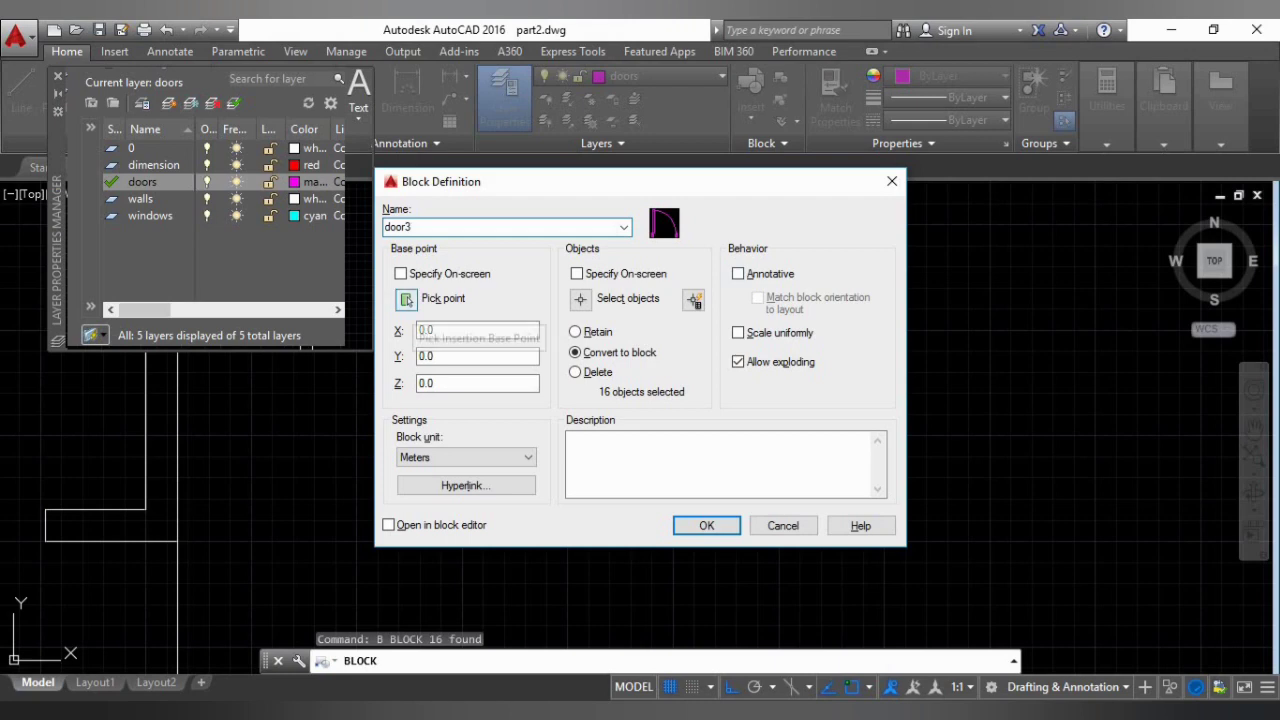
click(400, 273)
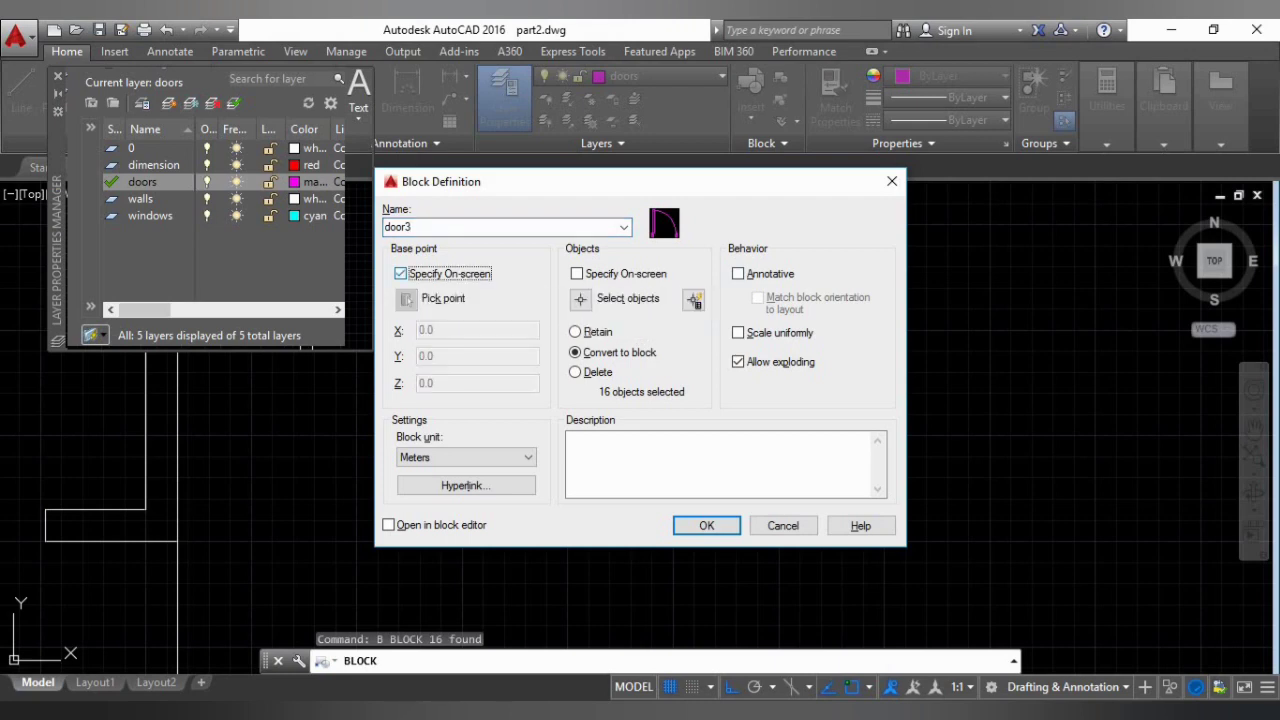
click(706, 525)
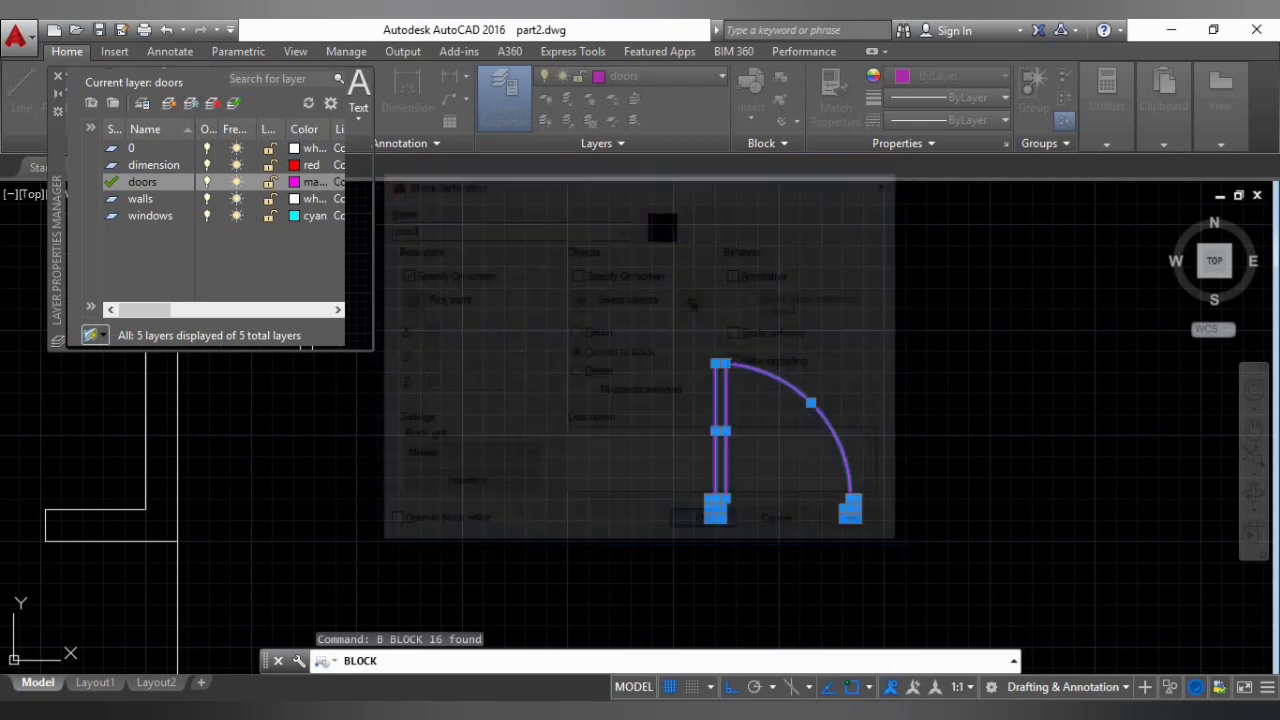
click(709, 518)
Mirror the door3 block about a vertical line to its east, keeping the original.
middle_drag(741, 395, 663, 363)
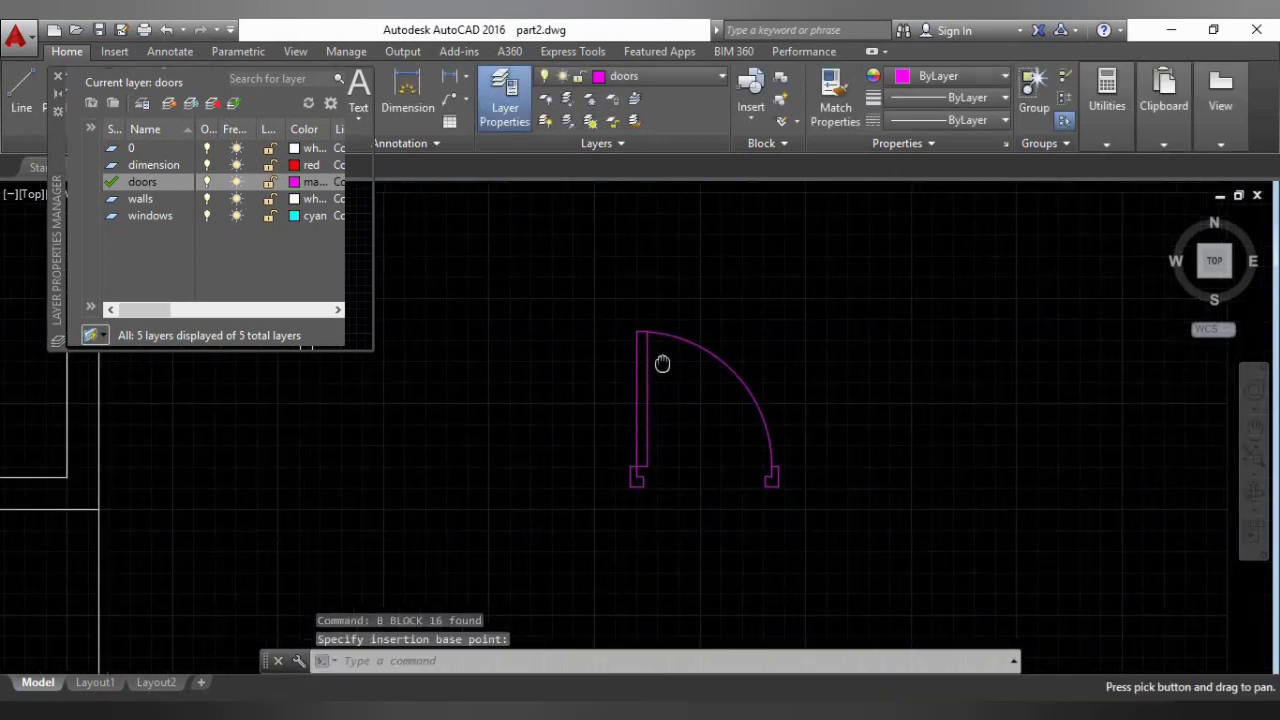
click(896, 504)
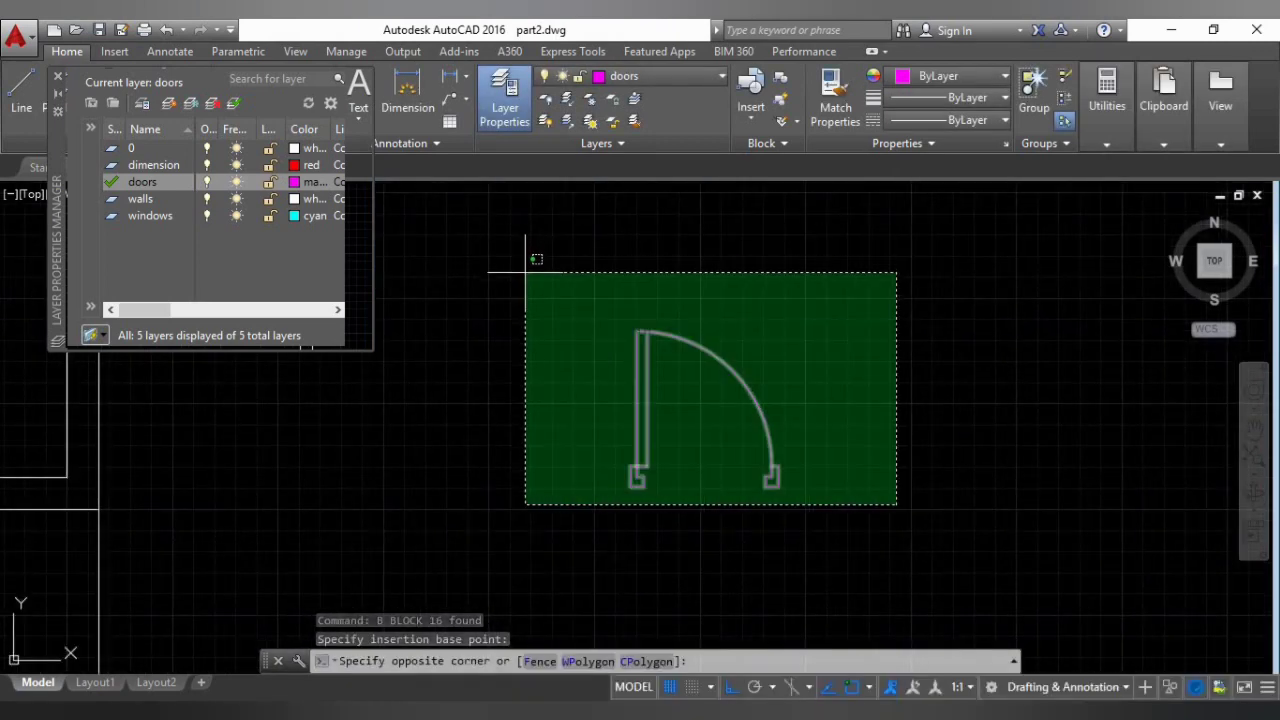
click(527, 273)
mouse_move(609, 327)
middle_down()
mouse_move(672, 318)
mouse_move(628, 346)
mouse_move(723, 437)
middle_up()
scroll(675, 320, down, 6)
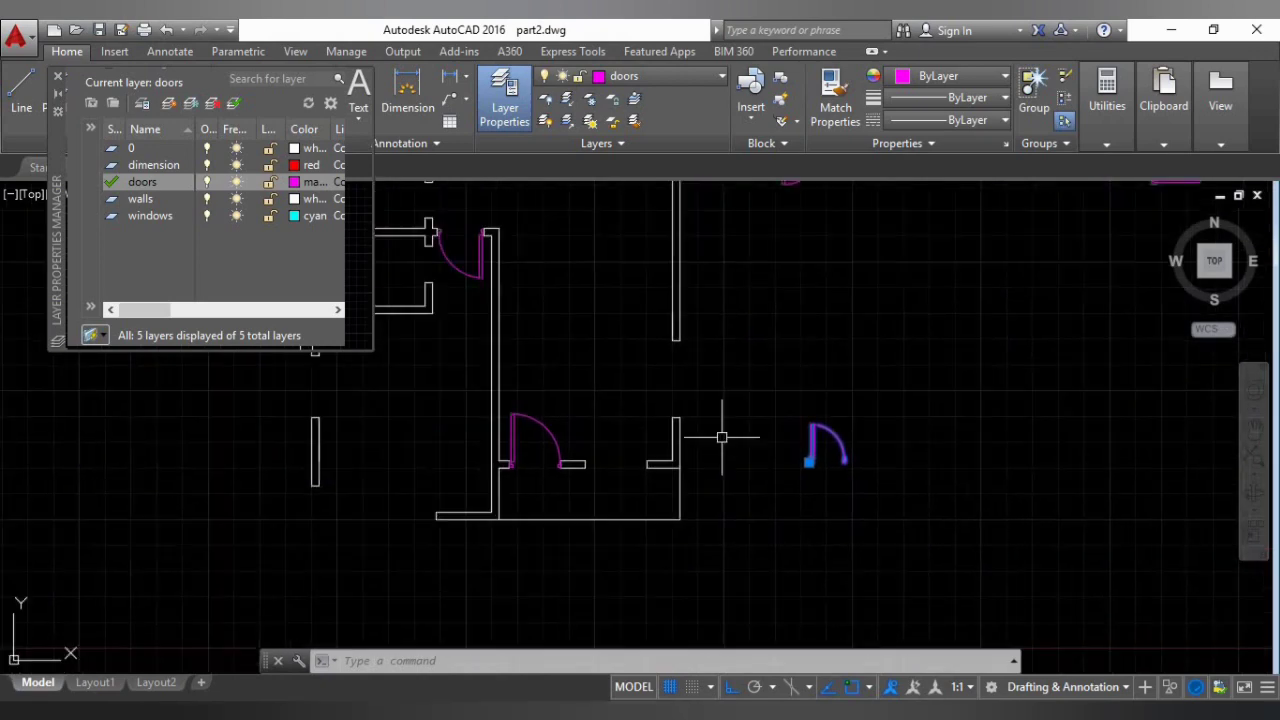
text(m)
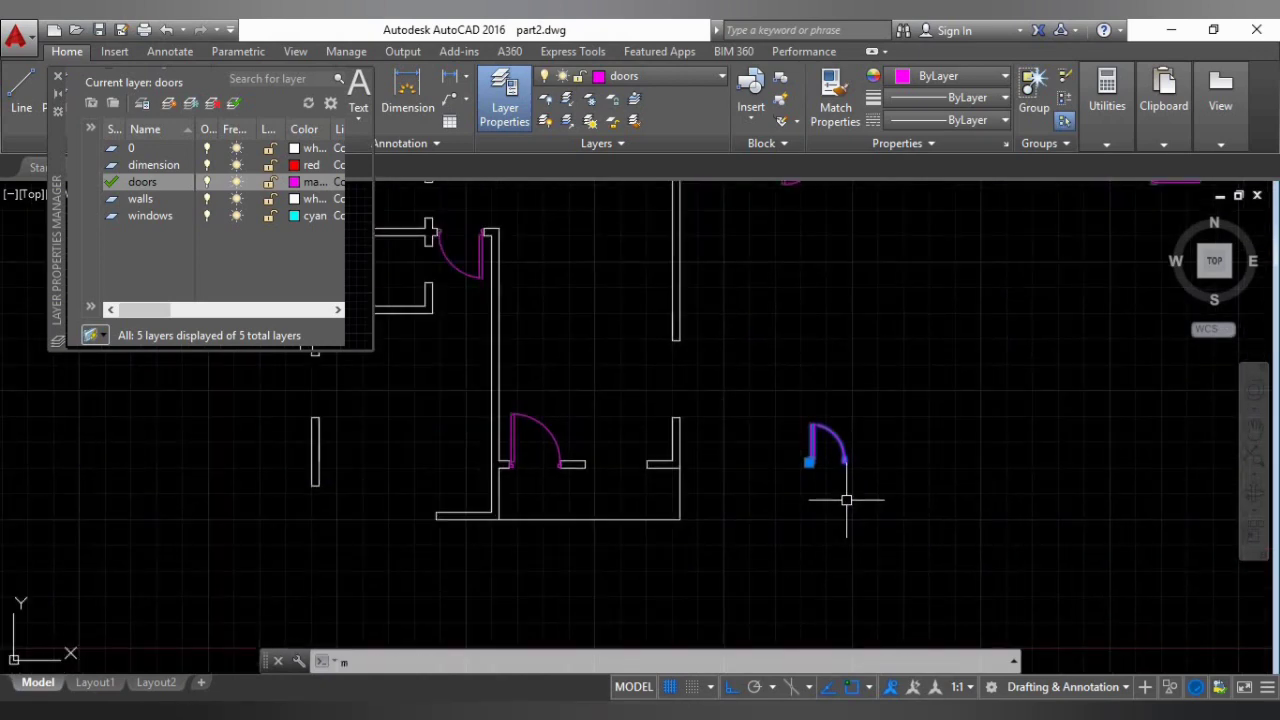
text(i)
key(Return)
click(893, 478)
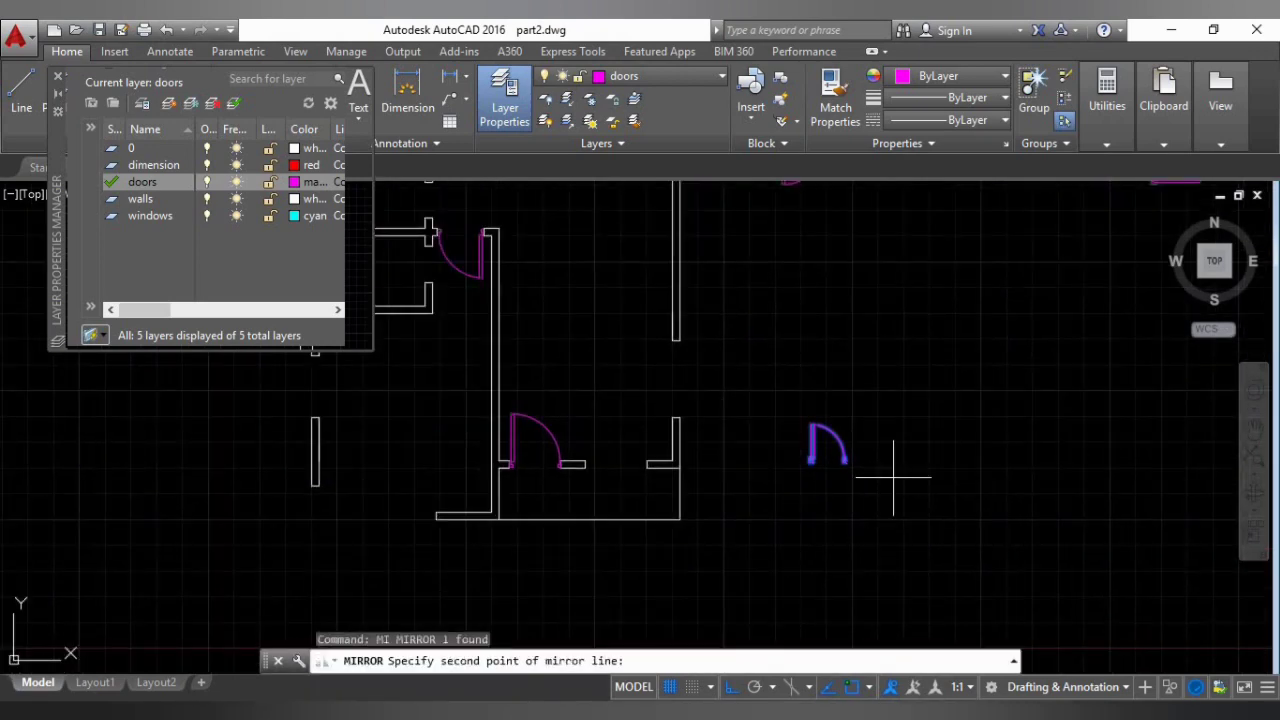
click(905, 548)
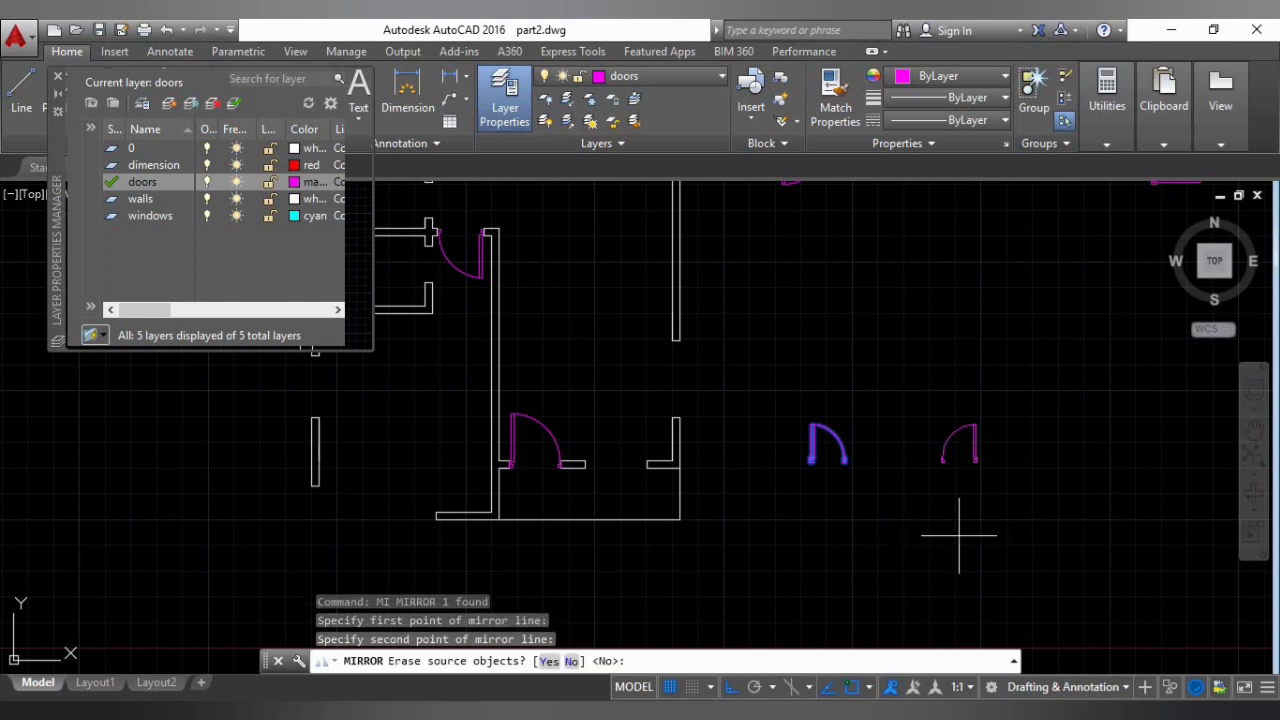
key(Return)
Rotate the mirrored narrow door 90° counterclockwise so its leaf lies horizontally.
click(1035, 501)
click(888, 397)
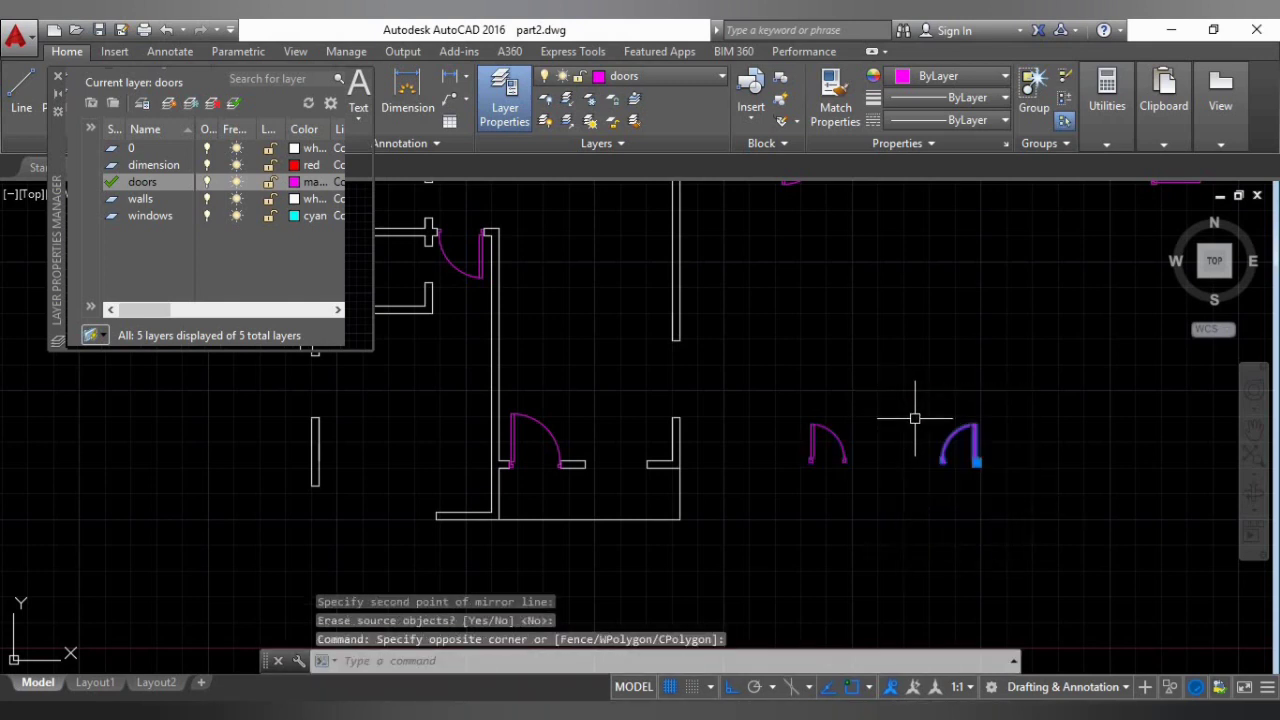
text(ro)
key(Return)
click(923, 490)
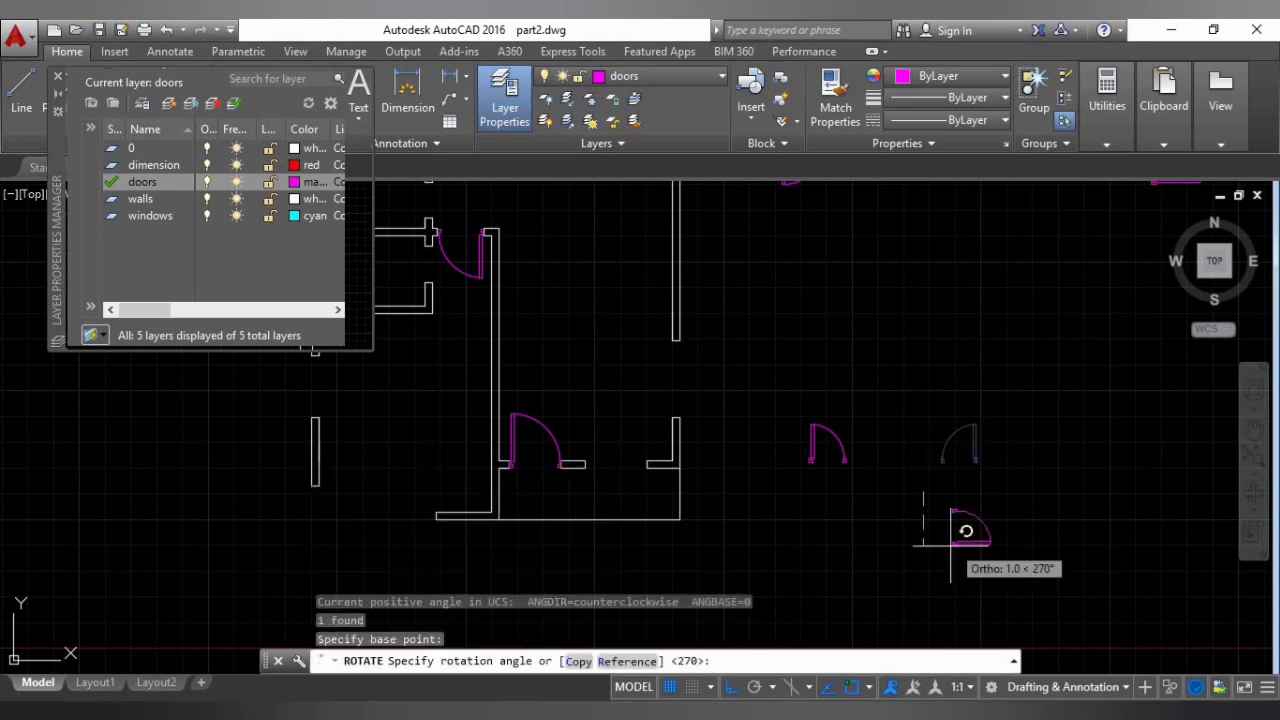
click(1005, 355)
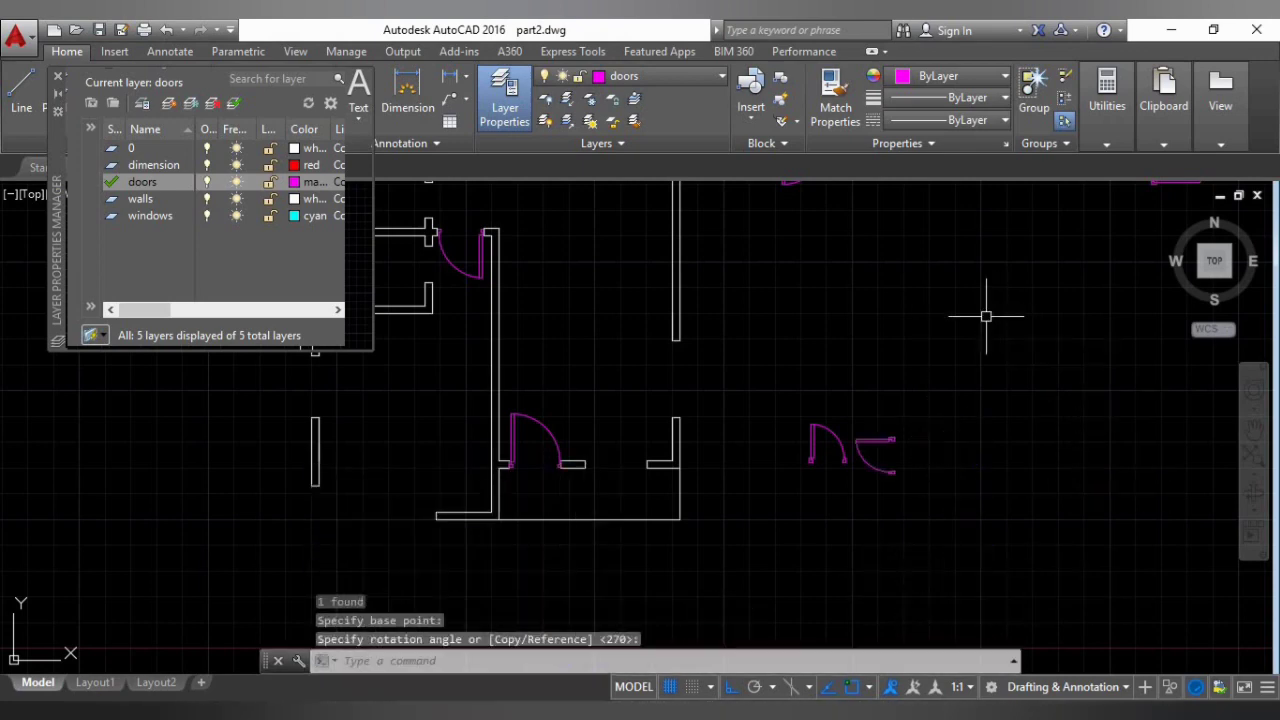
key(Escape)
Copy the rotated narrow door by its upper jamb's outer corner to the upper east corner of the small room's opening below the wall junction.
scroll(868, 444, up, 4)
click(975, 432)
click(908, 386)
scroll(908, 384, down, 2)
middle_drag(853, 379, 966, 423)
text(co)
key(Return)
scroll(945, 466, up, 5)
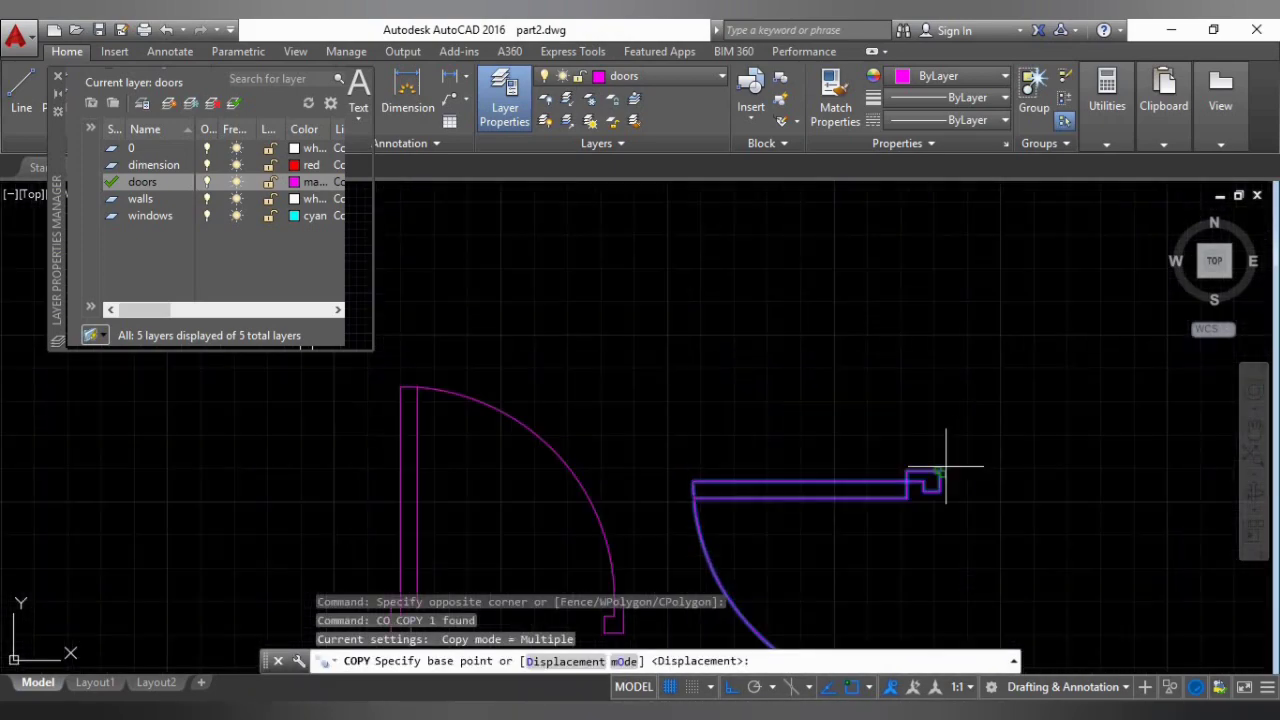
click(940, 468)
scroll(1014, 443, down, 3)
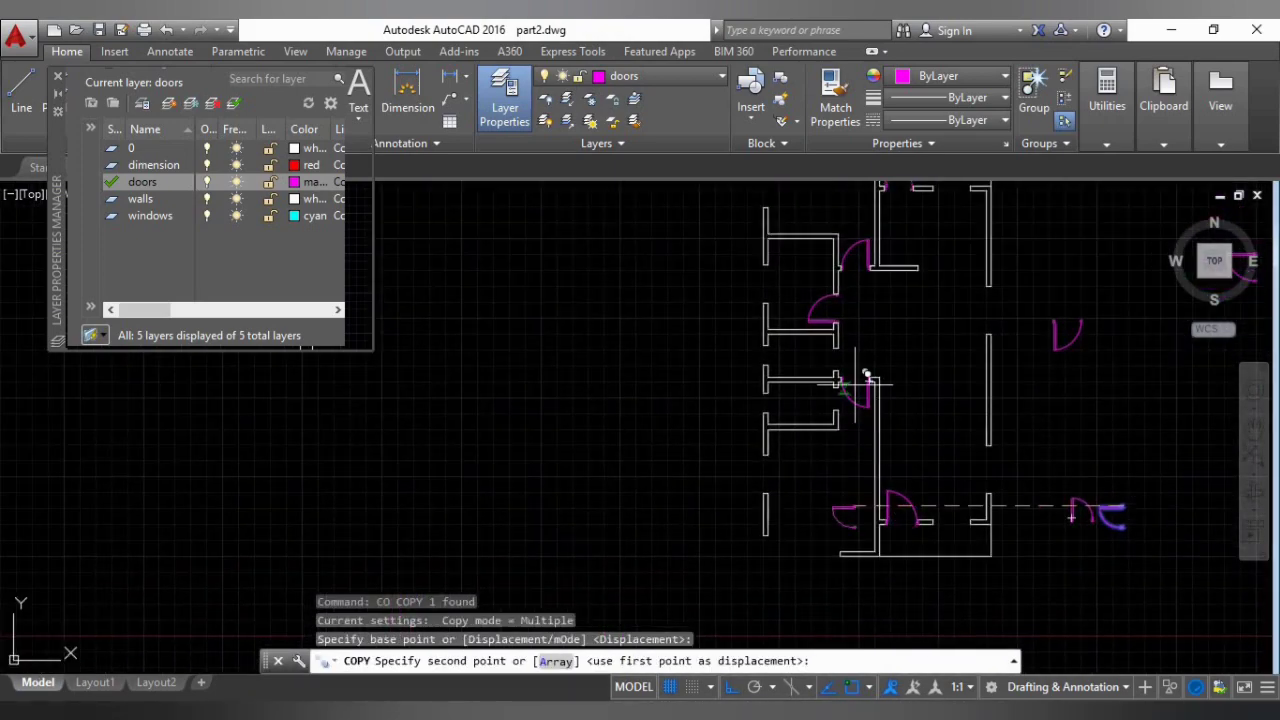
scroll(850, 360, up, 3)
scroll(851, 360, down, 3)
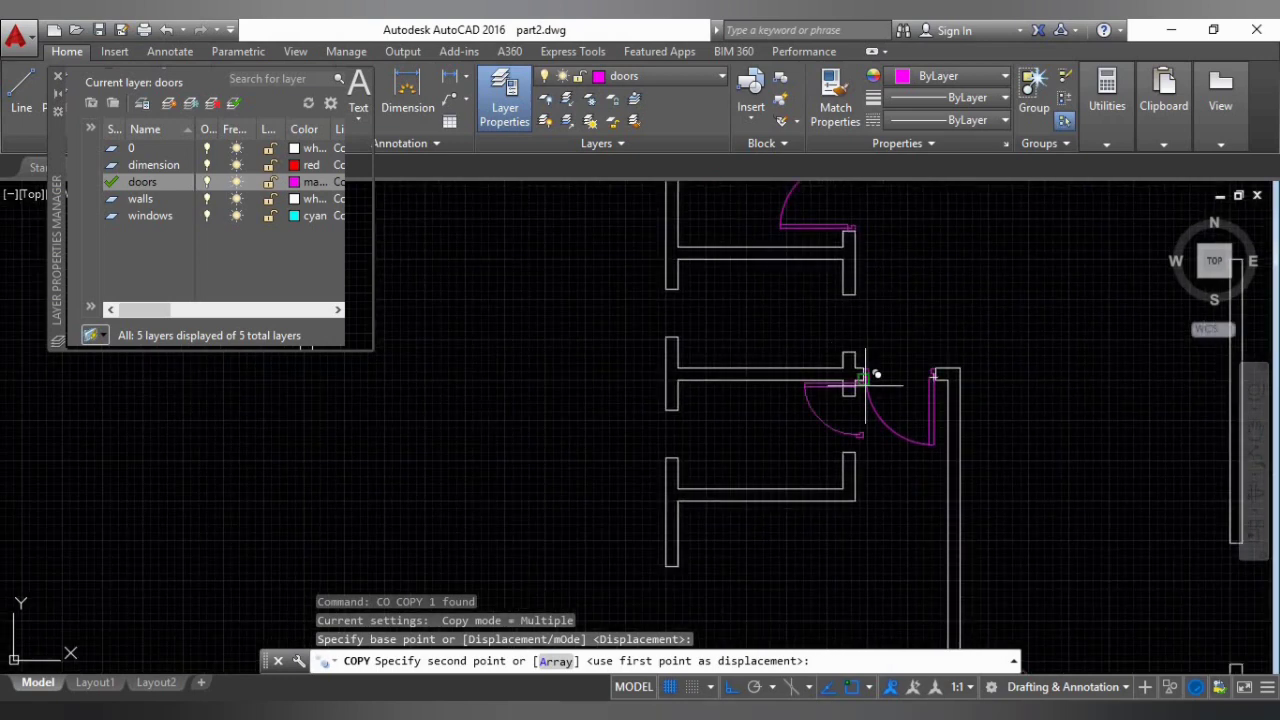
scroll(850, 405, up, 3)
click(884, 372)
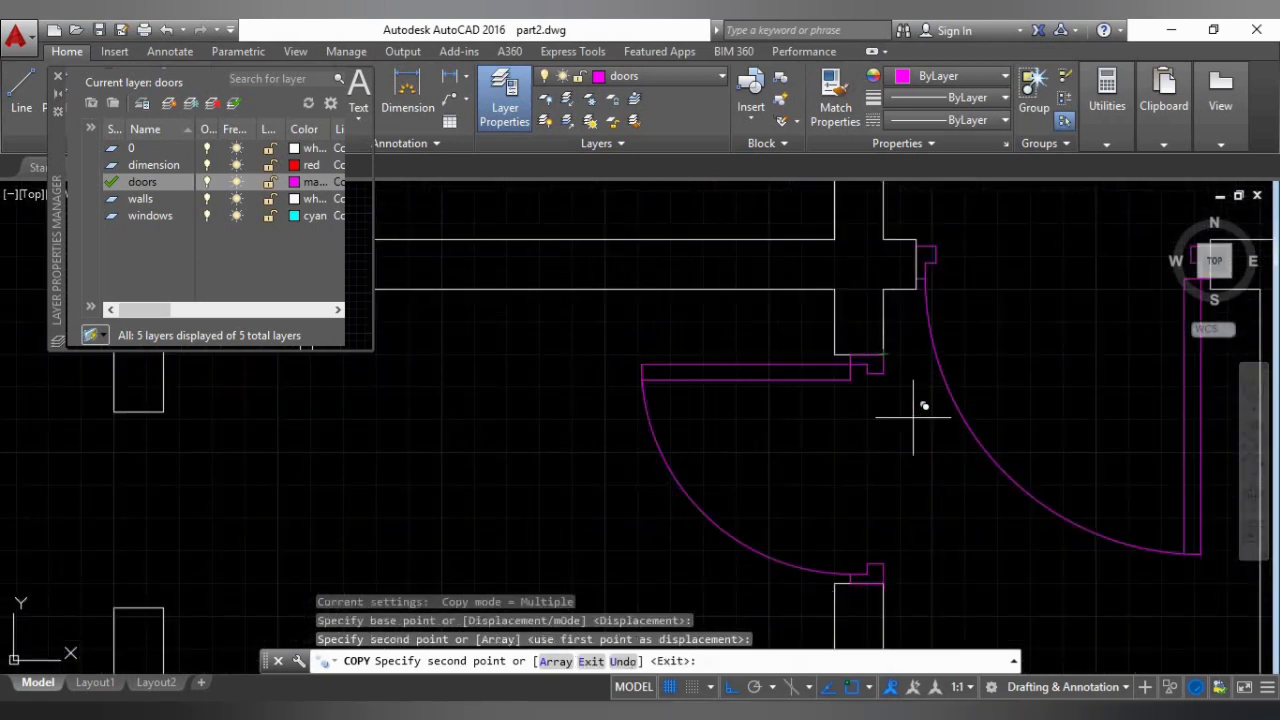
key(Escape)
Move the copied narrow door 0.02 west within the wall thickness of its opening.
click(899, 384)
click(850, 400)
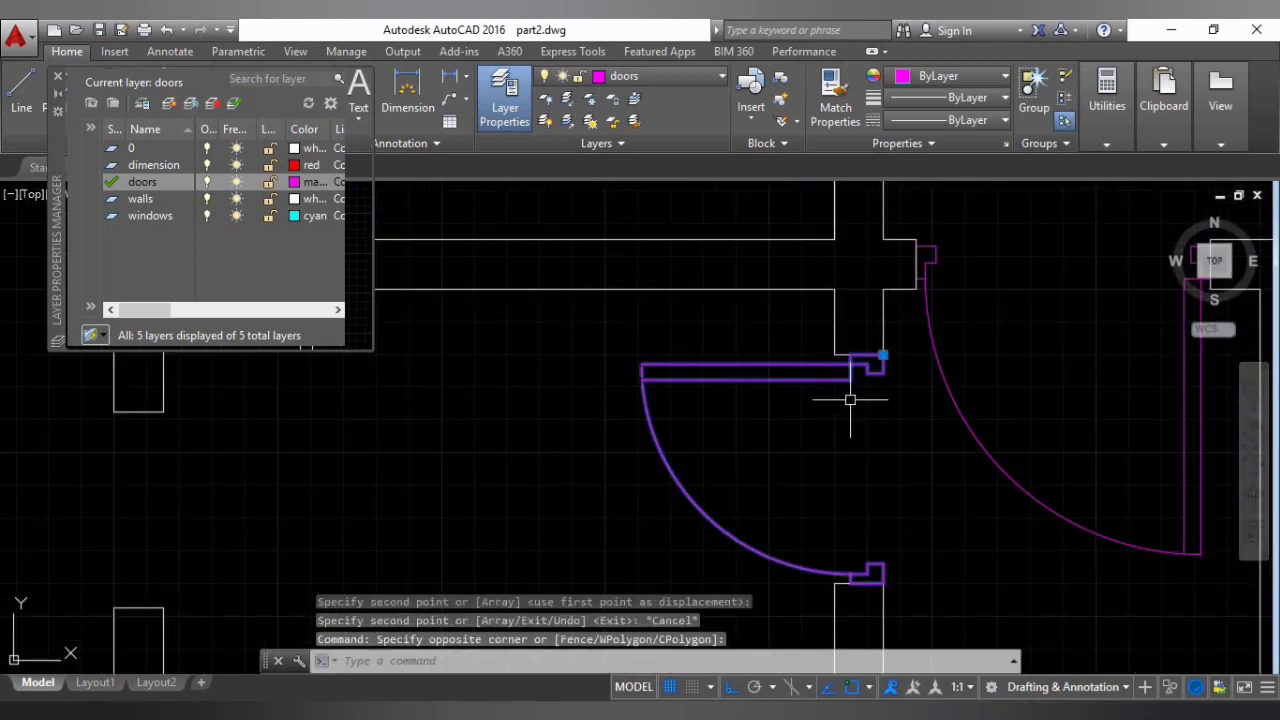
text(m)
key(Return)
click(906, 424)
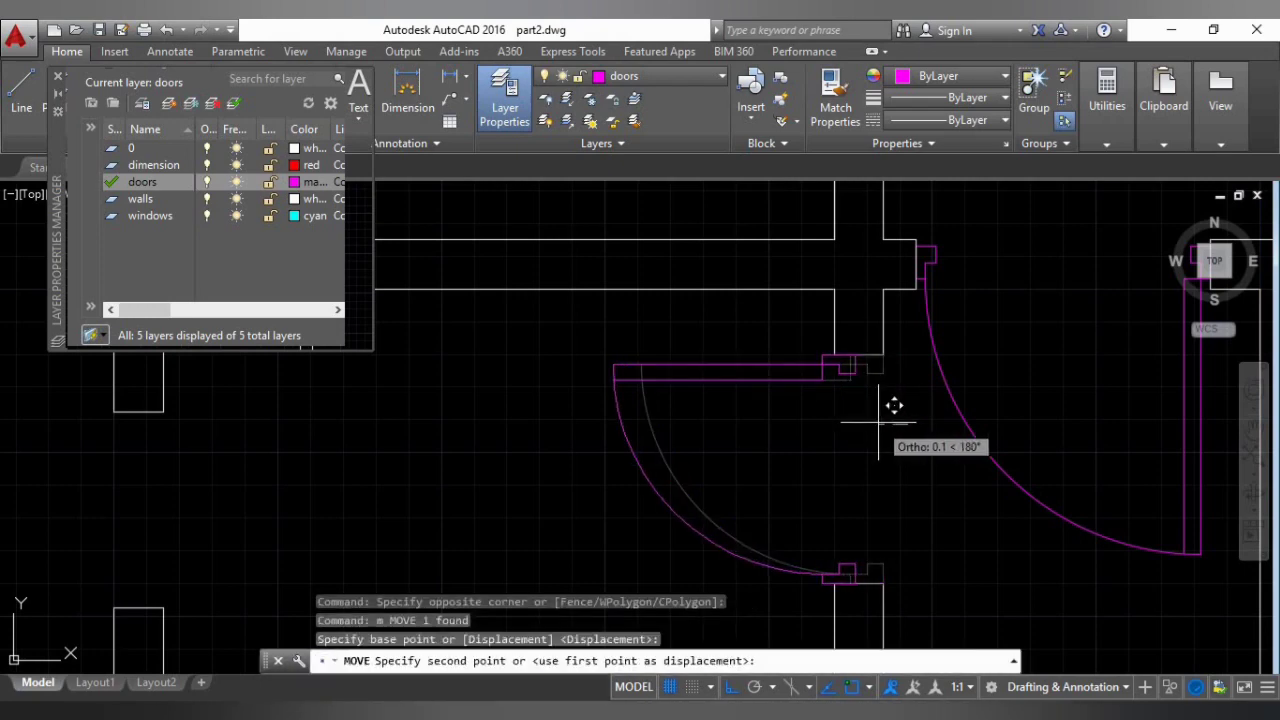
text(.02)
key(Return)
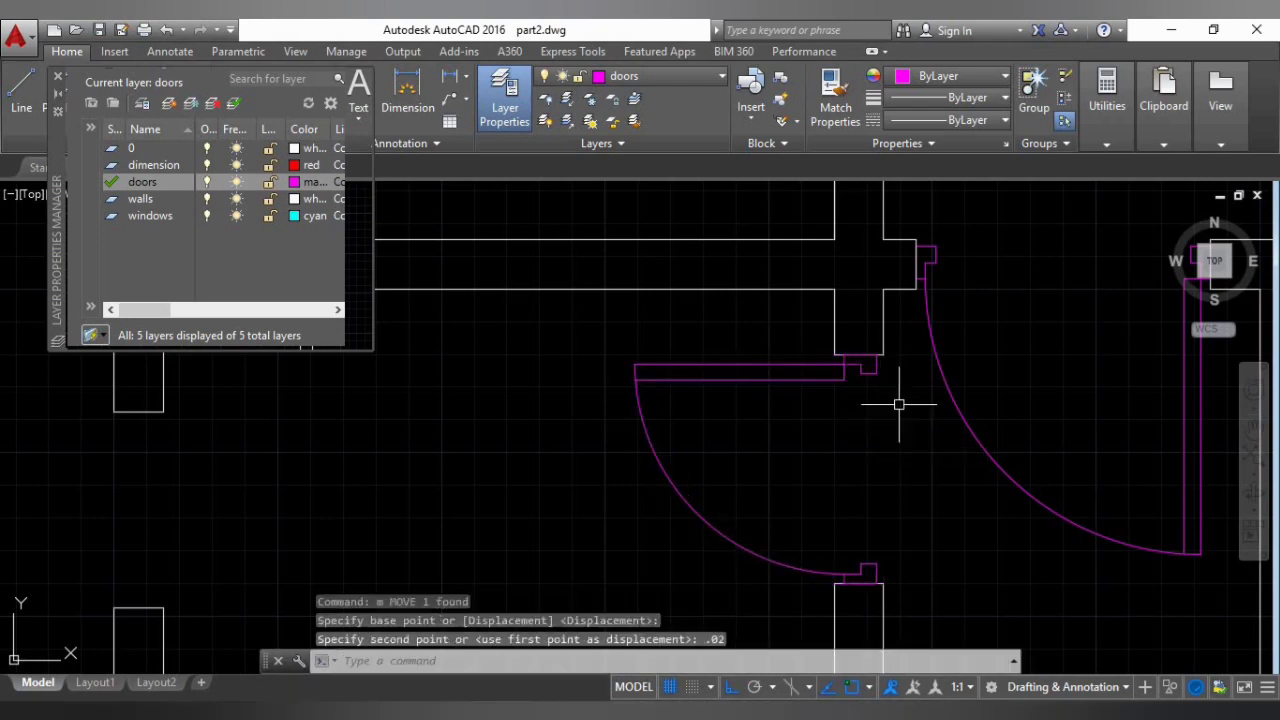
Mirror the narrow door into the opening above about a horizontal line through the wall stub's end midpoint, keeping the original.
click(899, 404)
click(840, 380)
text(m)
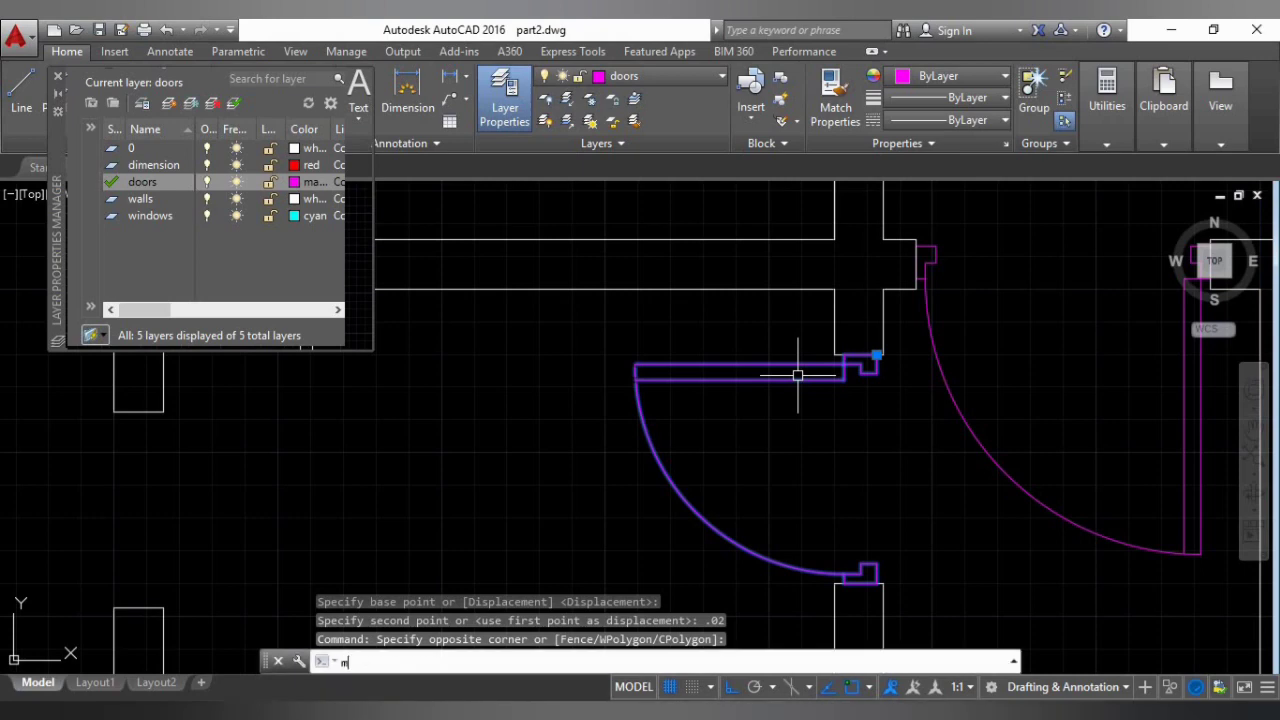
text(i)
key(Return)
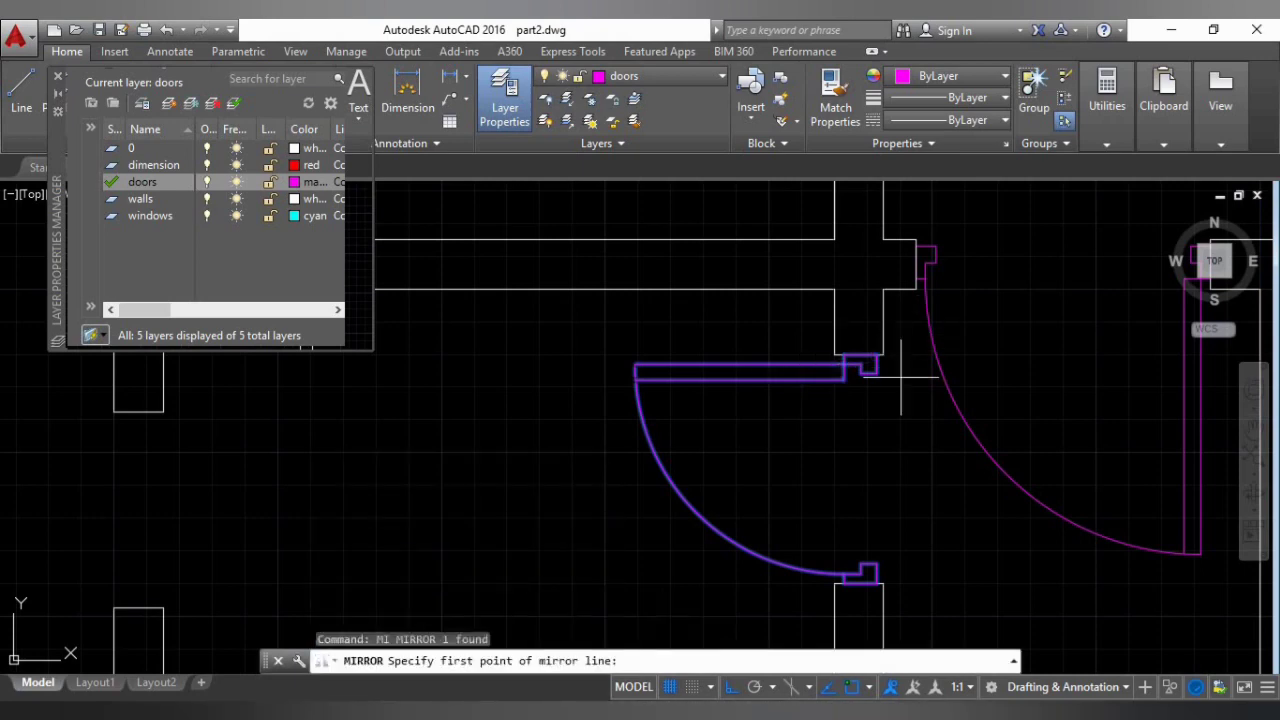
click(918, 252)
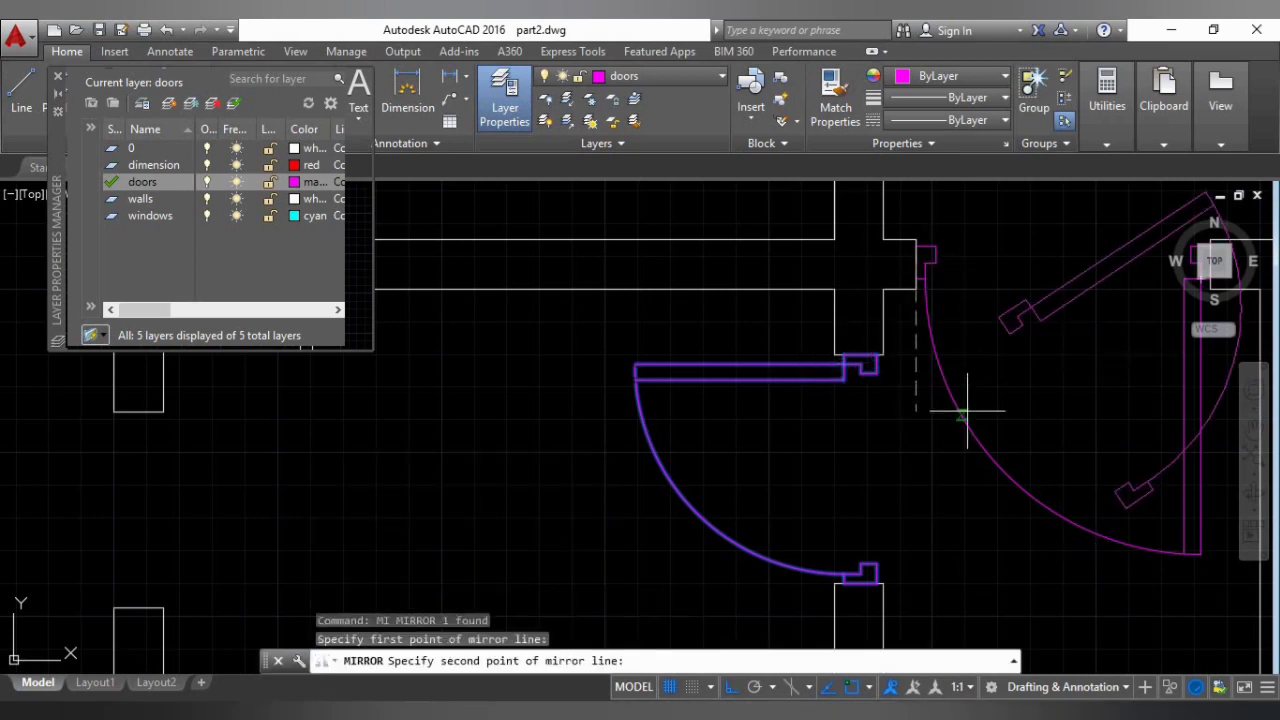
scroll(971, 414, down, 2)
middle_drag(976, 414, 905, 514)
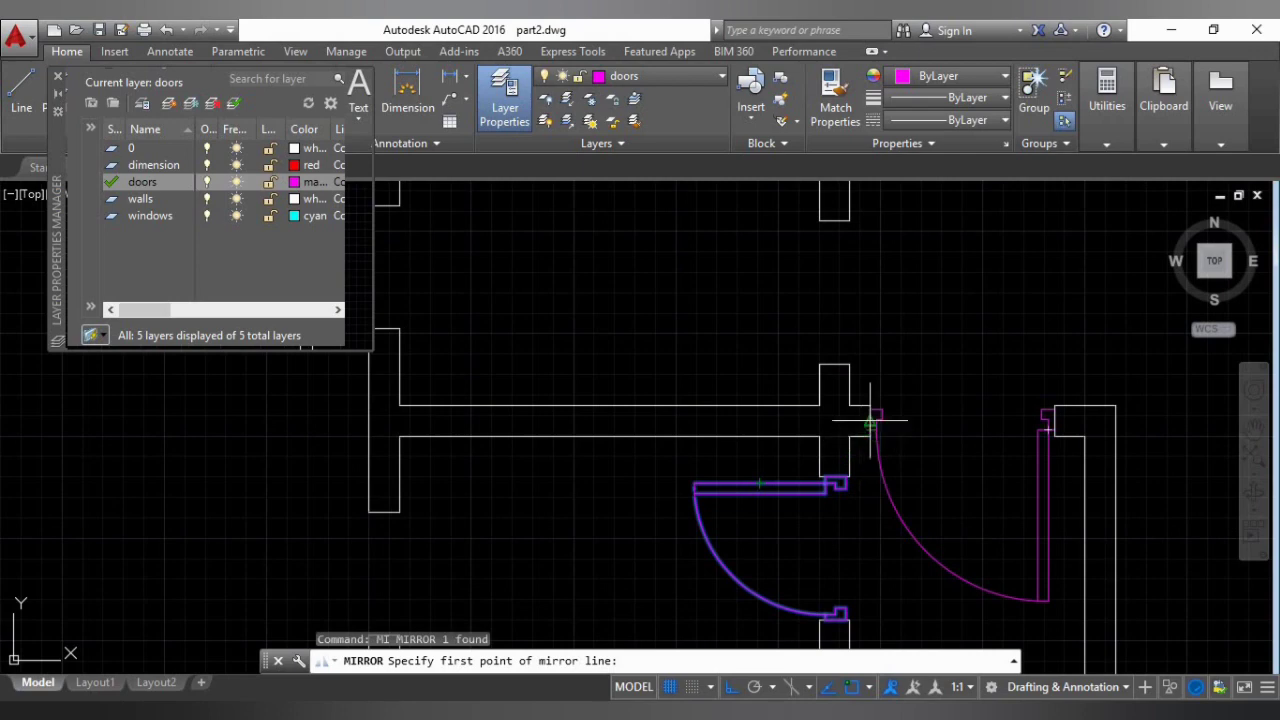
click(871, 420)
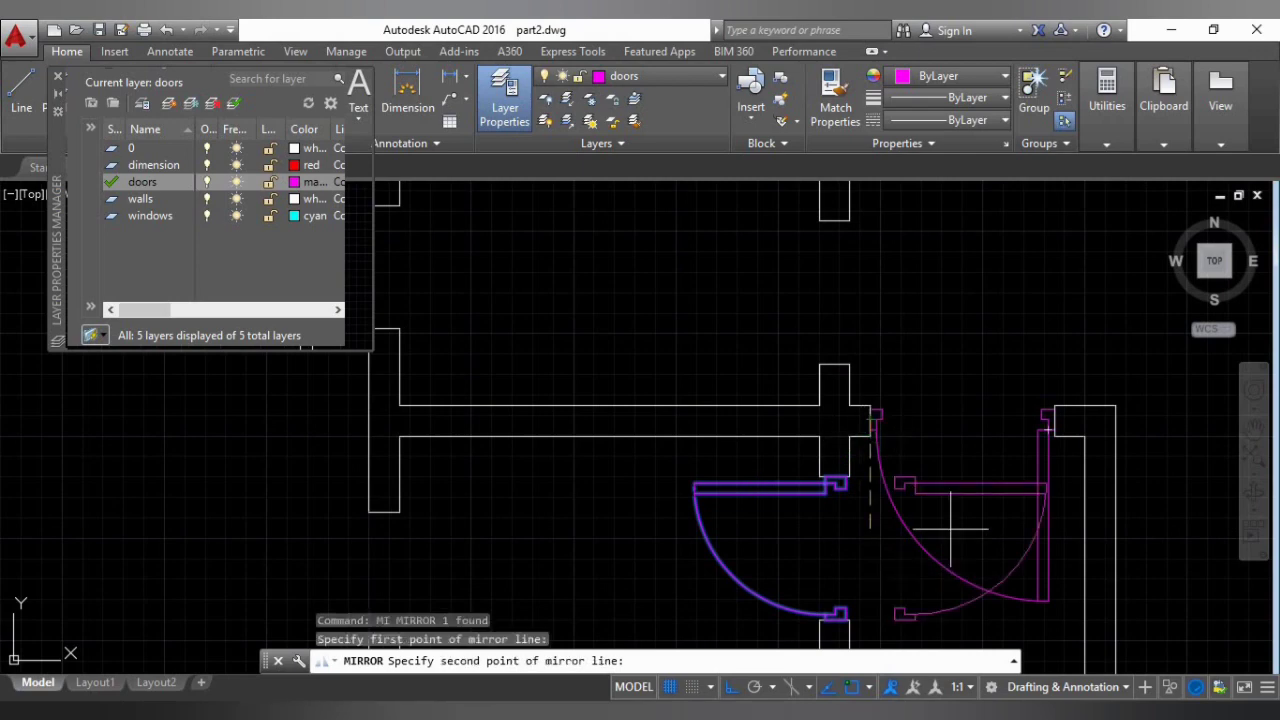
click(533, 530)
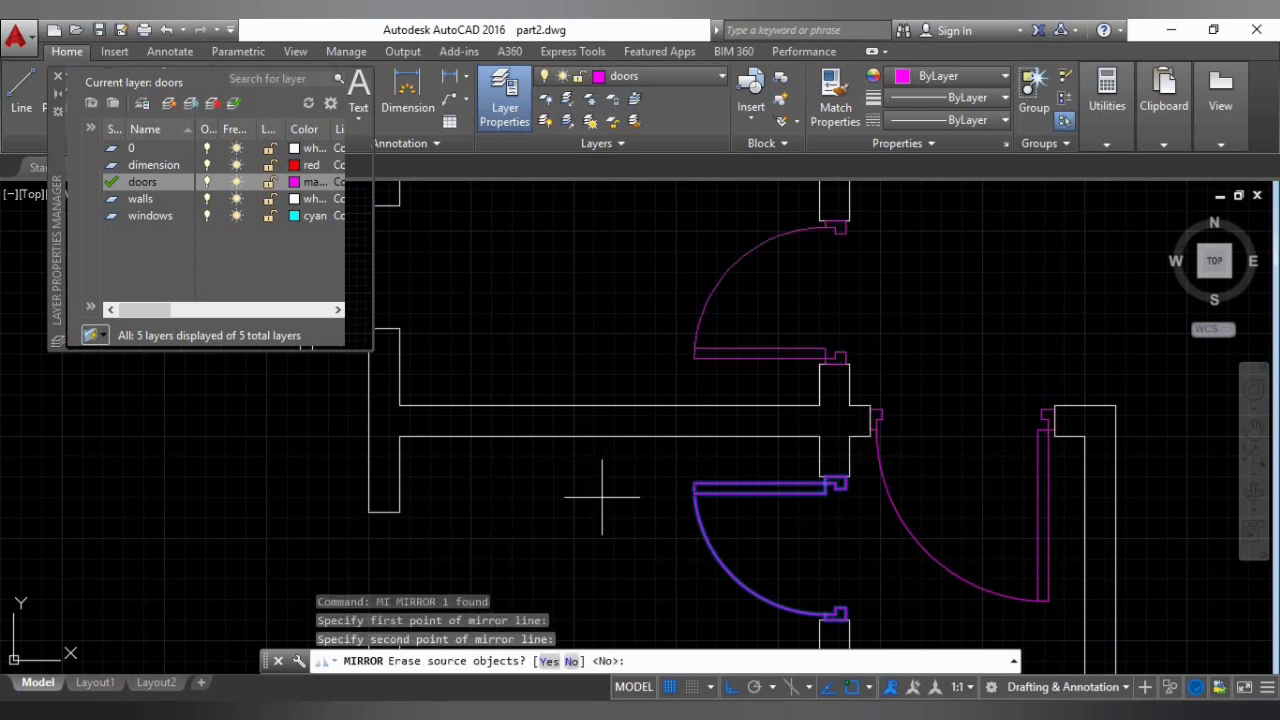
key(Return)
key(Escape)
key(Escape)
Erase the spare door blocks lying outside the floor plan on its east side.
scroll(670, 447, down, 8)
middle_drag(774, 463, 619, 463)
click(731, 275)
text(e)
key(Return)
mouse_move(846, 412)
middle_down()
mouse_move(838, 404)
mouse_move(935, 440)
mouse_move(886, 420)
mouse_move(890, 408)
middle_up()
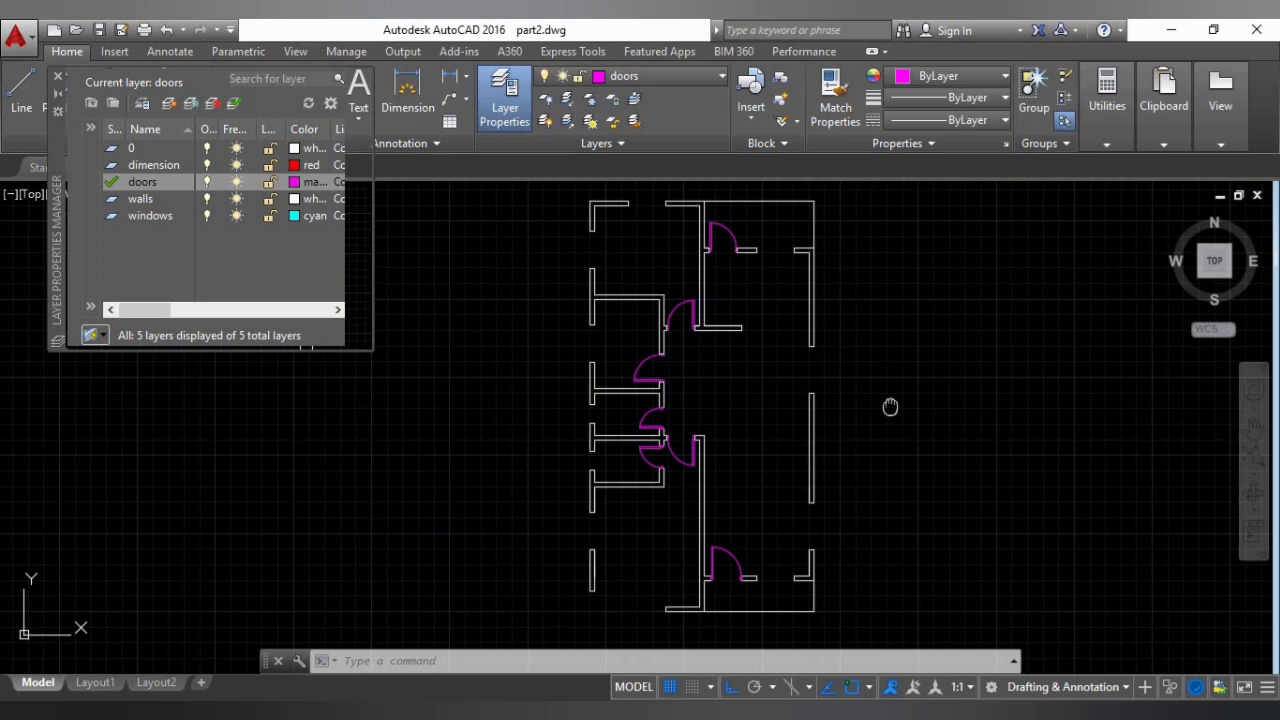
middle_drag(890, 407, 890, 406)
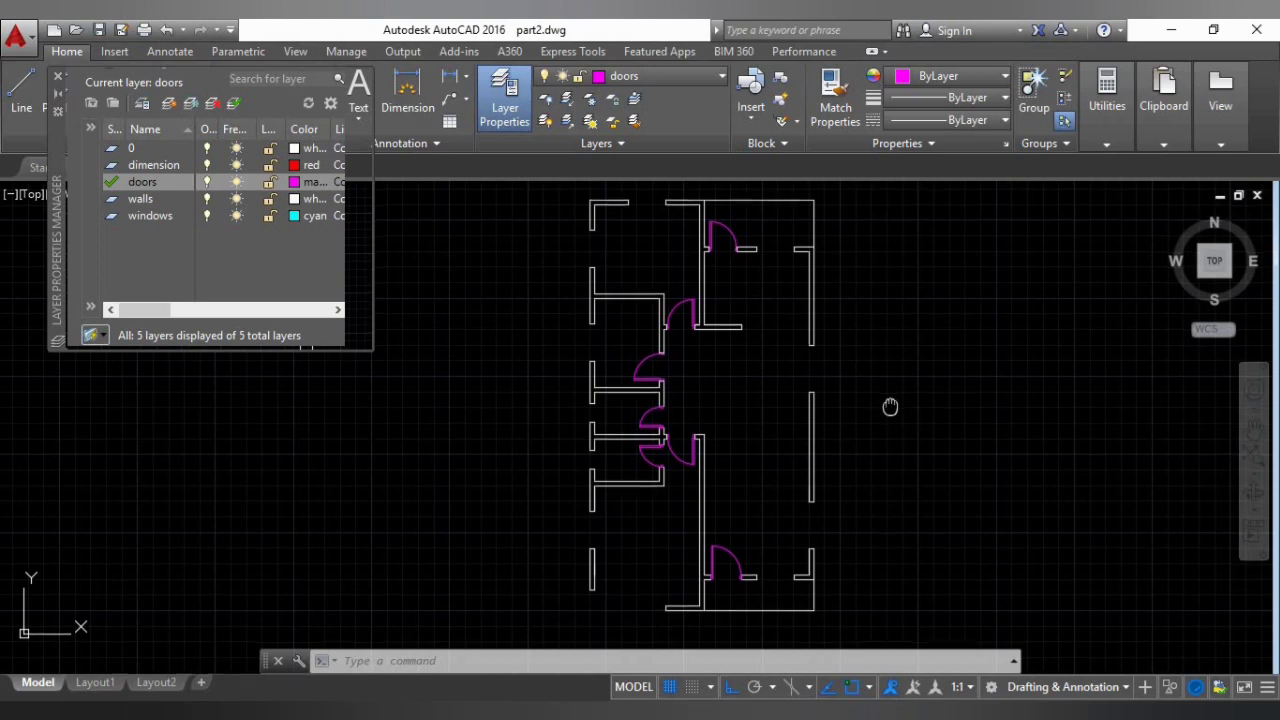